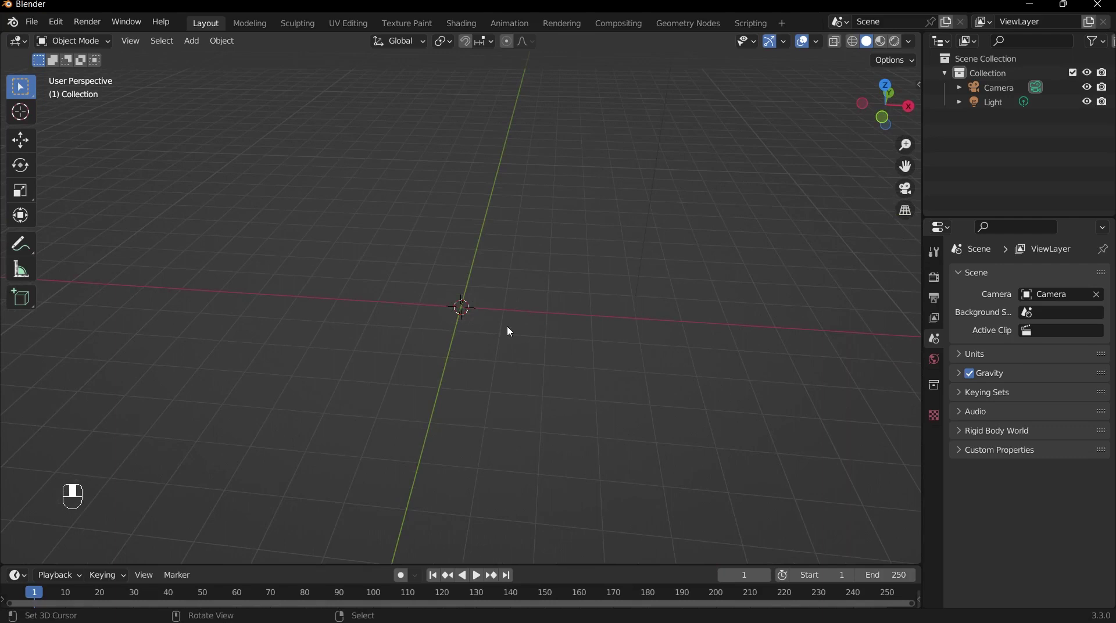
# - Add a cylinder mesh at the origin with 60 vertices, 1 m radius and 2 m depth
pyautogui.hotkey('shift', 'a')
pyautogui.moveTo(509, 328)
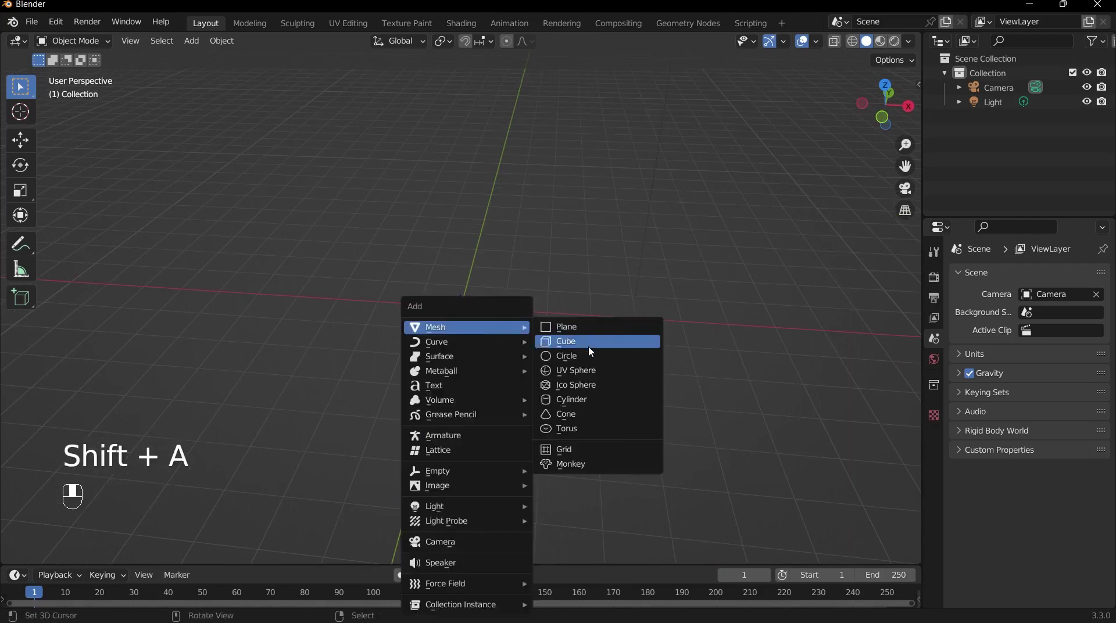
pyautogui.click(604, 408)
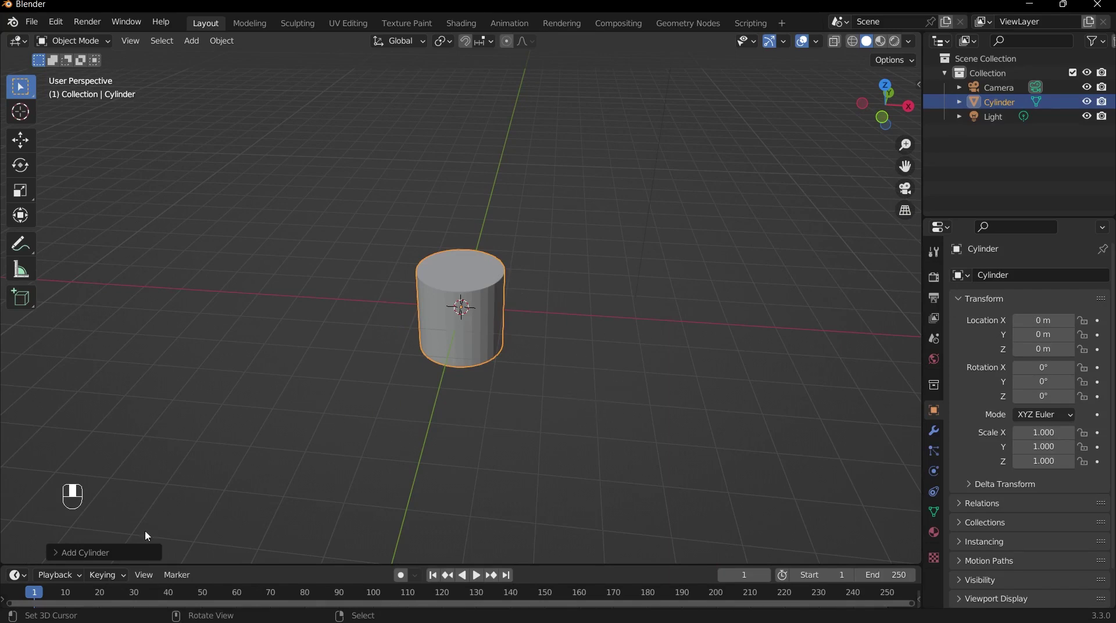
pyautogui.click(110, 553)
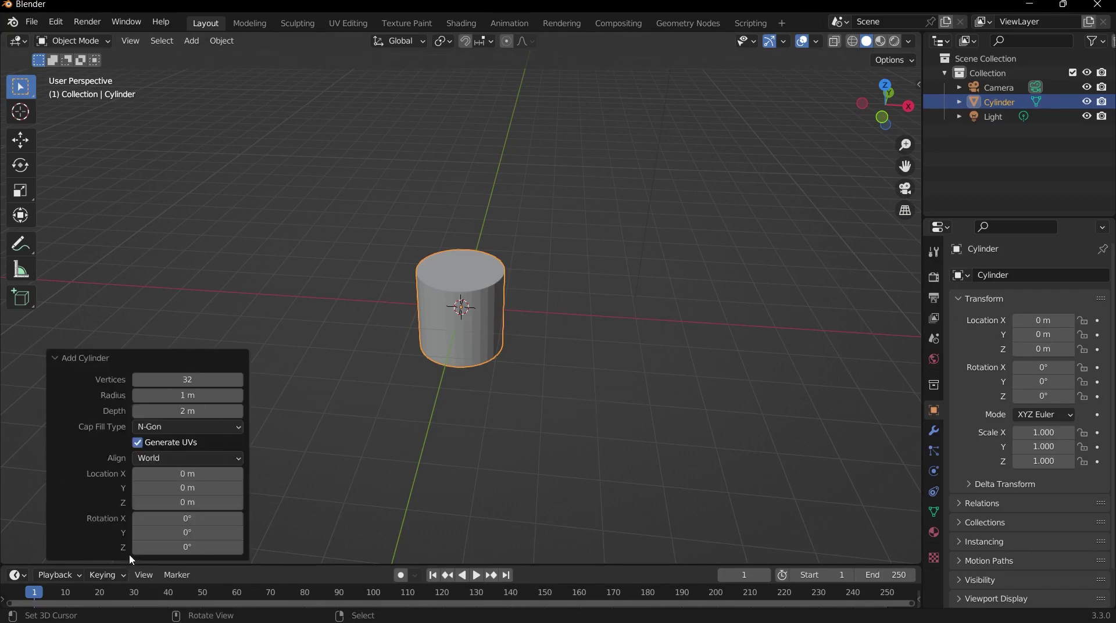
pyautogui.click(179, 378)
pyautogui.write('50')
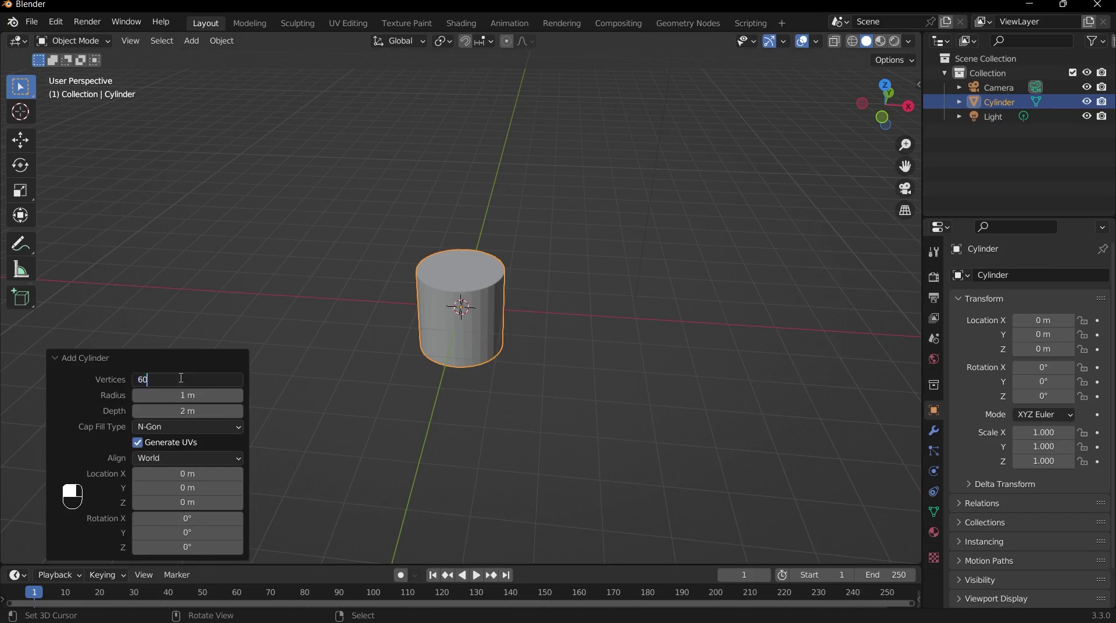
pyautogui.press('Return')
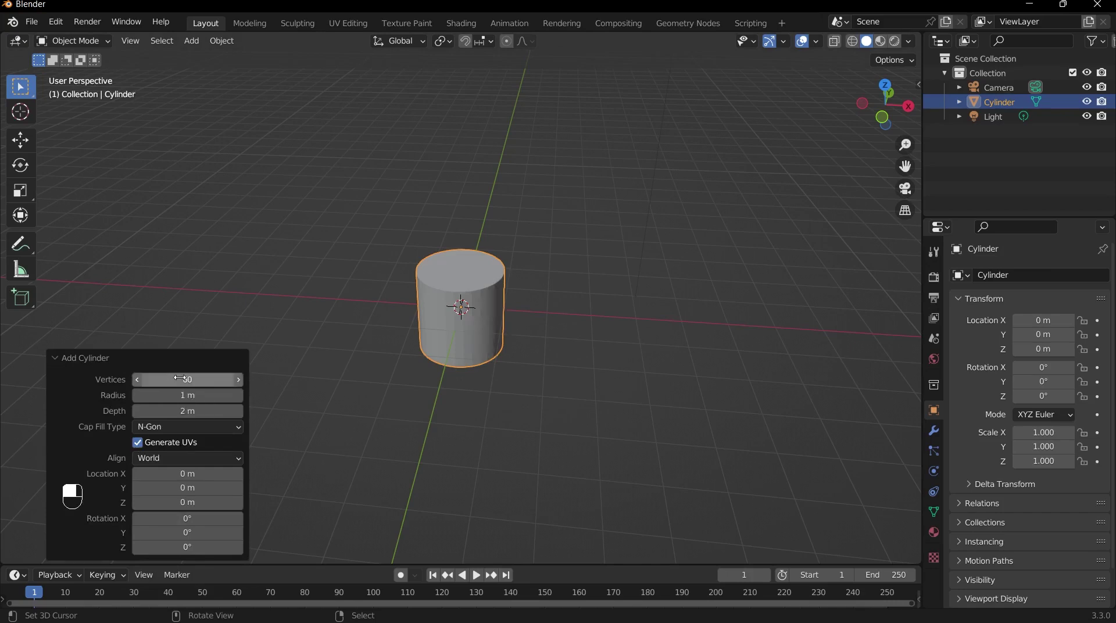
pyautogui.moveTo(180, 379); pyautogui.dragTo(193, 372)
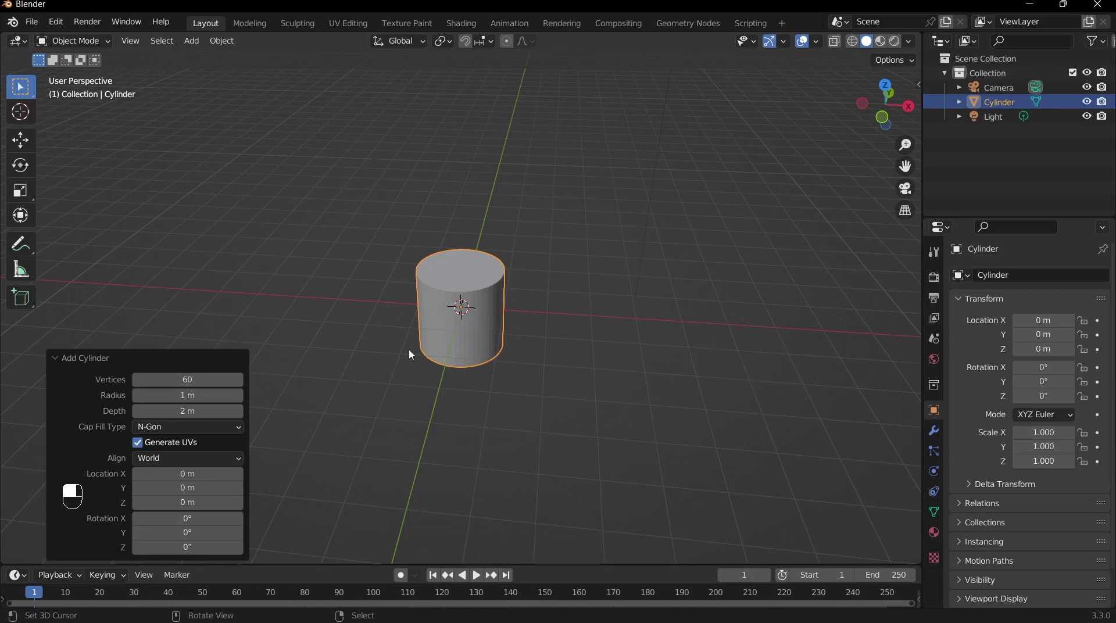
pyautogui.scroll(3, 411, 354)
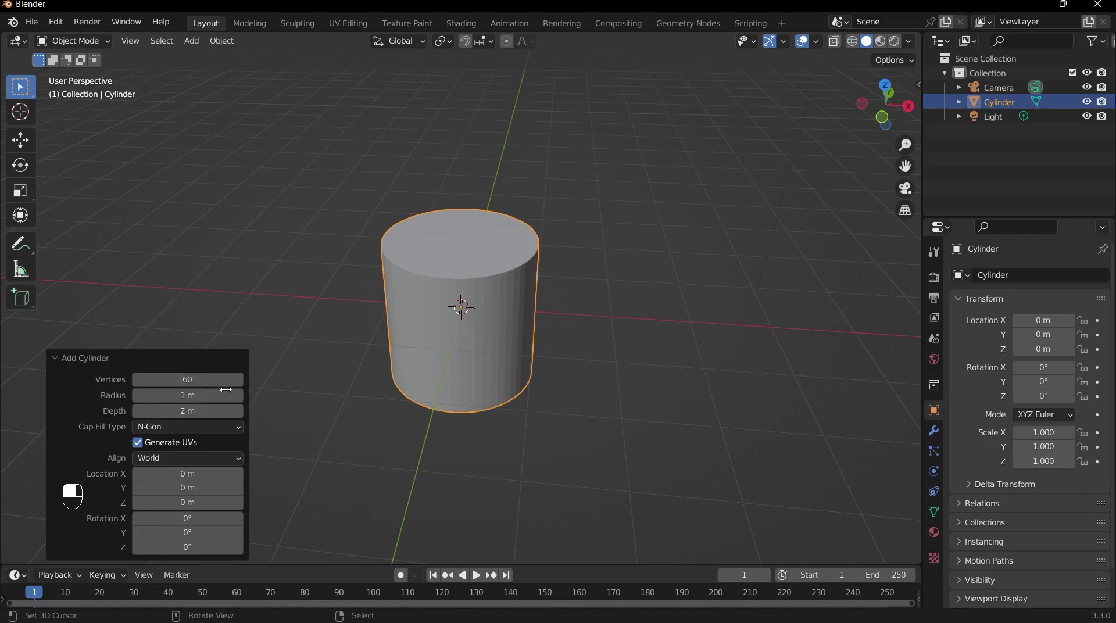
# - In Edit Mode, flatten the whole cylinder into a thin disc by scaling it along Z to about 0.125
pyautogui.scroll(-3, 675, 443)
pyautogui.moveTo(675, 444); pyautogui.dragTo(617, 403, button='middle')
pyautogui.press('Tab')
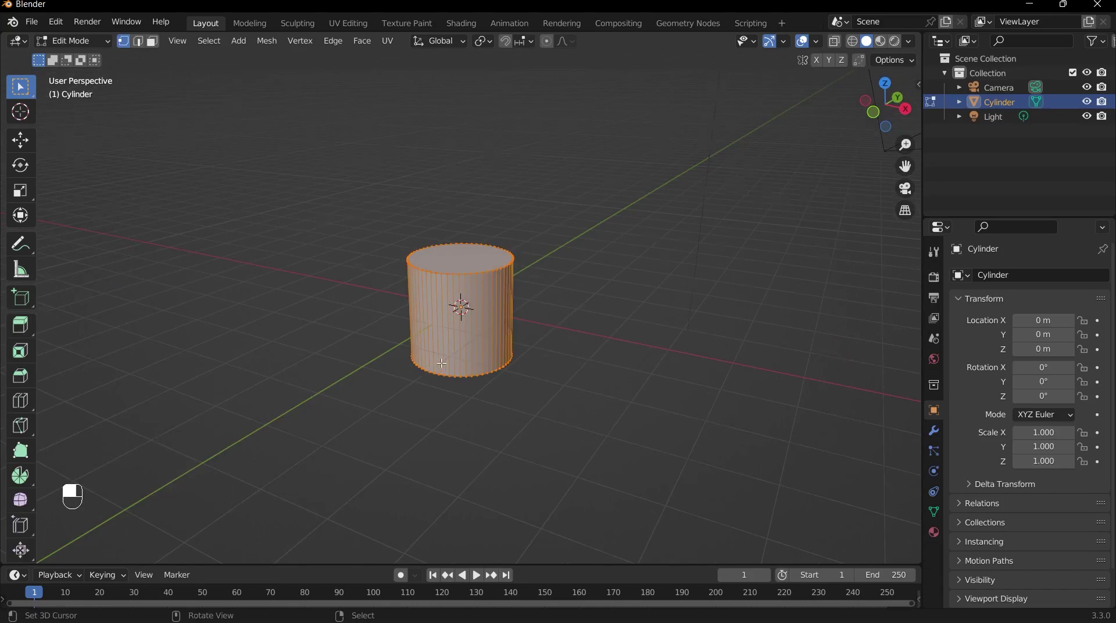
pyautogui.scroll(2, 442, 363)
pyautogui.keyDown('shift'); pyautogui.moveTo(441, 363); pyautogui.dragTo(443, 396, button='middle'); pyautogui.keyUp('shift')
pyautogui.scroll(2, 518, 370)
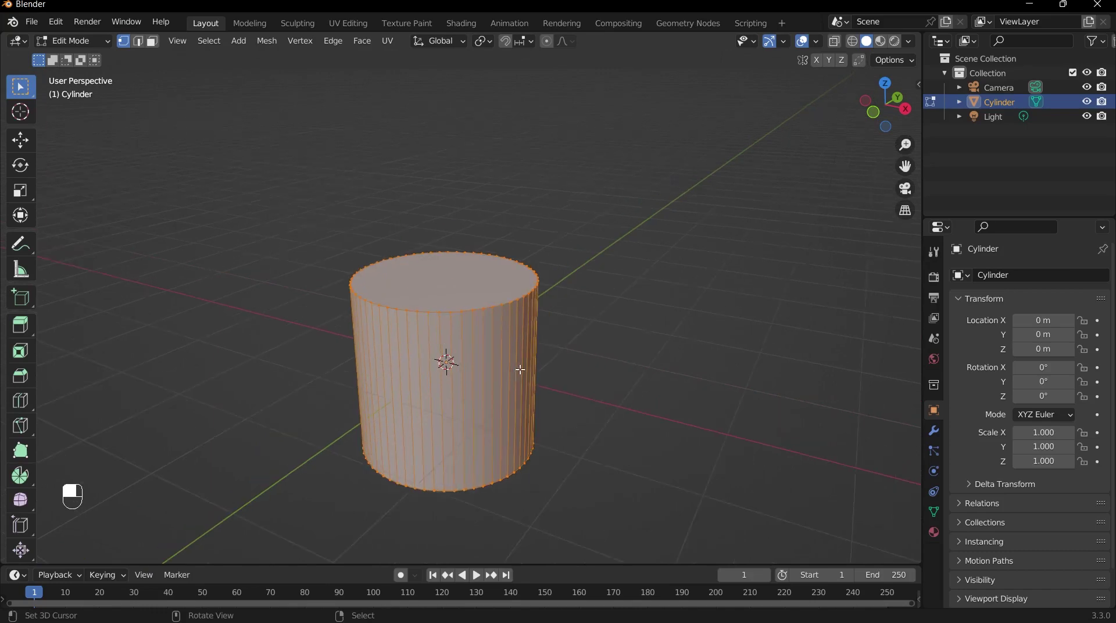
pyautogui.moveTo(638, 382); pyautogui.dragTo(653, 377, button='middle')
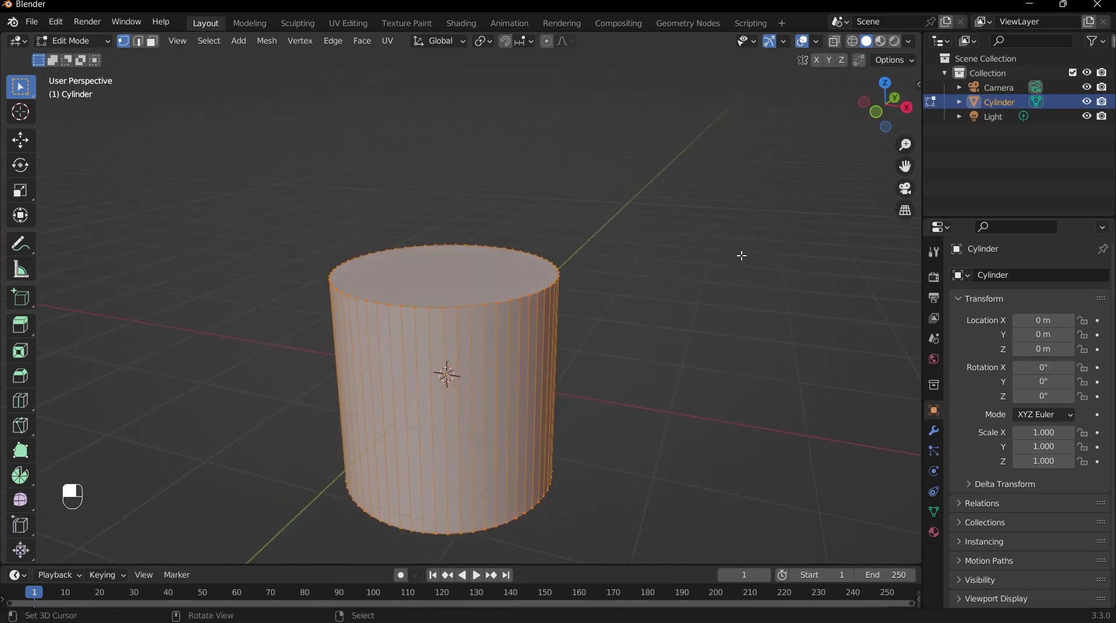
pyautogui.press('s')
pyautogui.press('z')
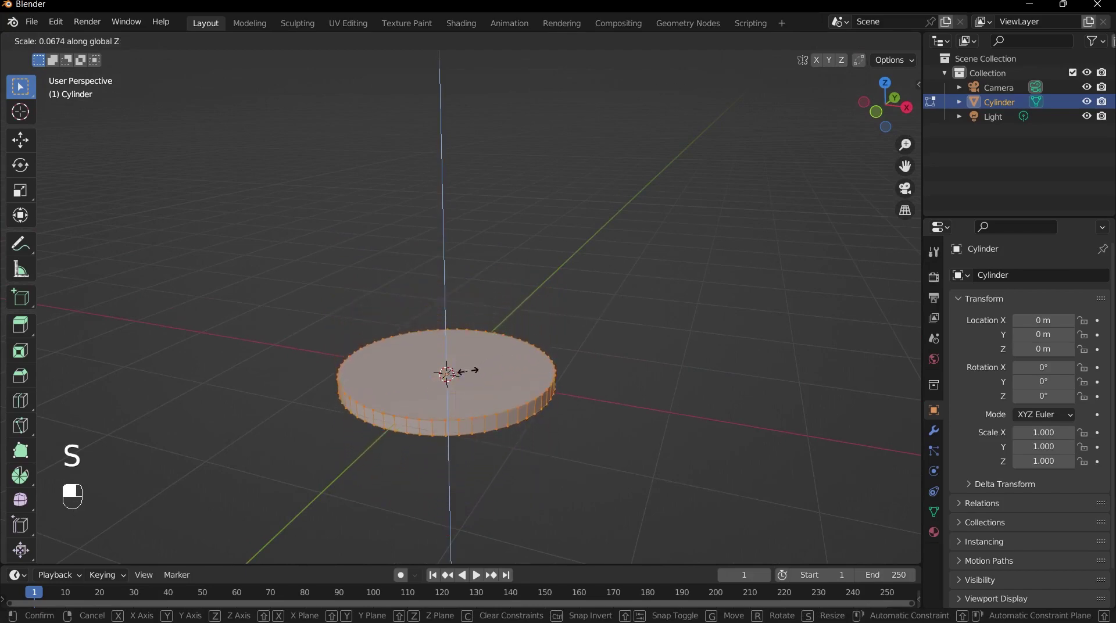
pyautogui.click(491, 371)
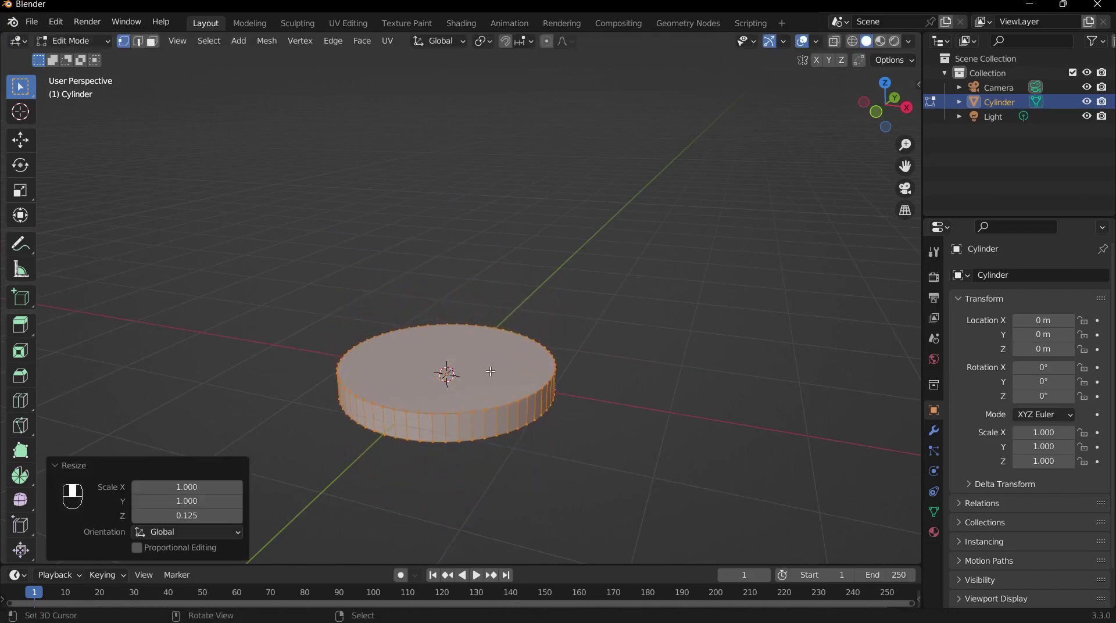
# - Enlarge the entire disc mesh uniformly by a factor of about 1.62
pyautogui.scroll(-3, 491, 371)
pyautogui.moveTo(491, 372); pyautogui.dragTo(317, 367, button='middle')
pyautogui.press('Tab')
pyautogui.scroll(3, 534, 379)
pyautogui.press('Tab')
pyautogui.scroll(-2, 579, 376)
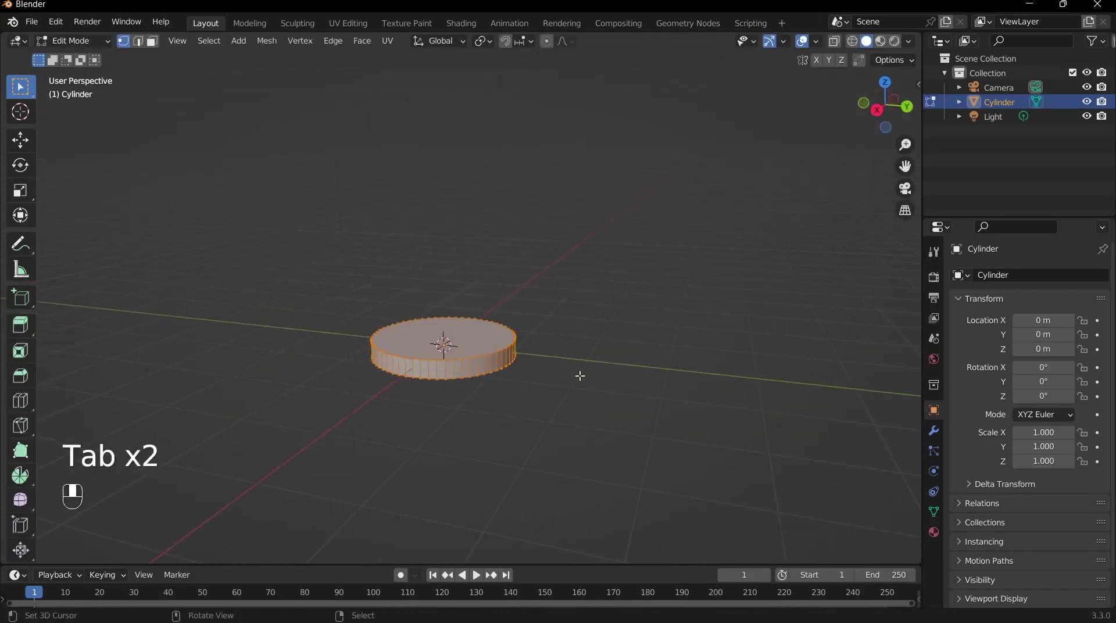
pyautogui.press('s')
pyautogui.click(667, 371)
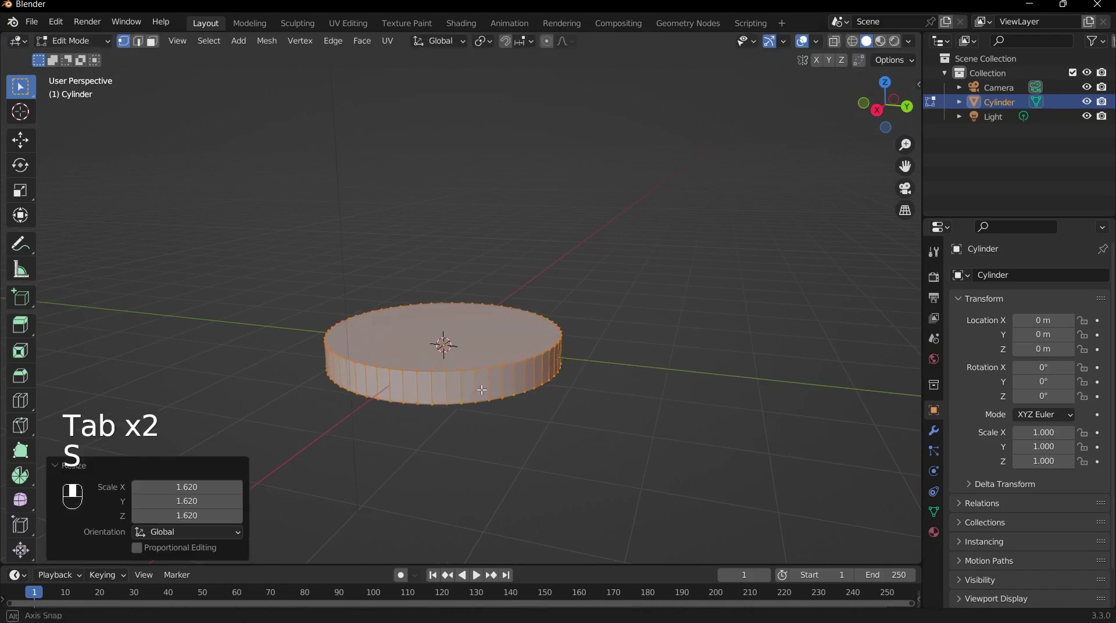
pyautogui.moveTo(667, 370); pyautogui.dragTo(667, 401, button='middle')
pyautogui.scroll(-3, 611, 428)
pyautogui.moveTo(608, 428); pyautogui.dragTo(607, 489, button='middle')
pyautogui.scroll(-3, 587, 472)
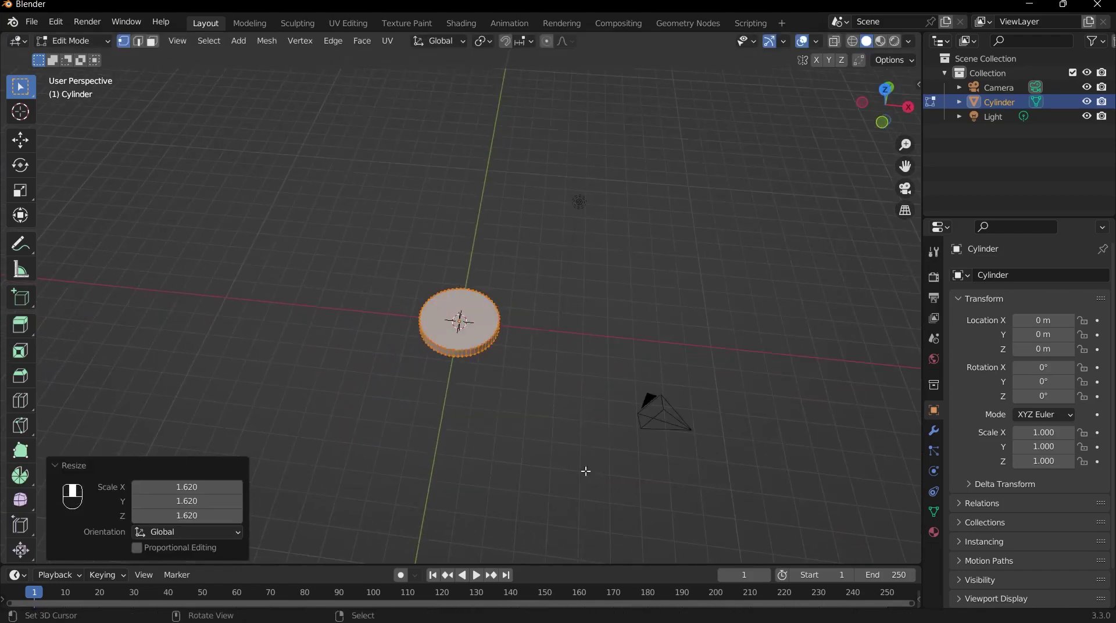
# - Select the disc's top face and extrude it upward about 0.13 m in the front view
pyautogui.scroll(3, 560, 433)
pyautogui.press('Tab')
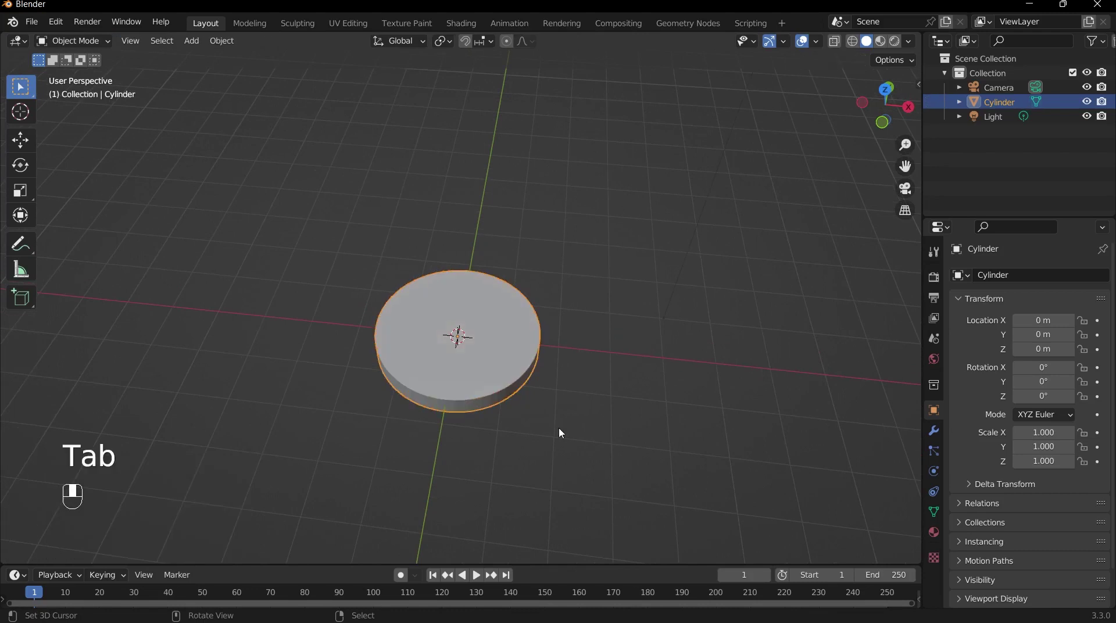
pyautogui.scroll(2, 556, 427)
pyautogui.moveTo(550, 427); pyautogui.dragTo(560, 383, button='middle')
pyautogui.press('Tab')
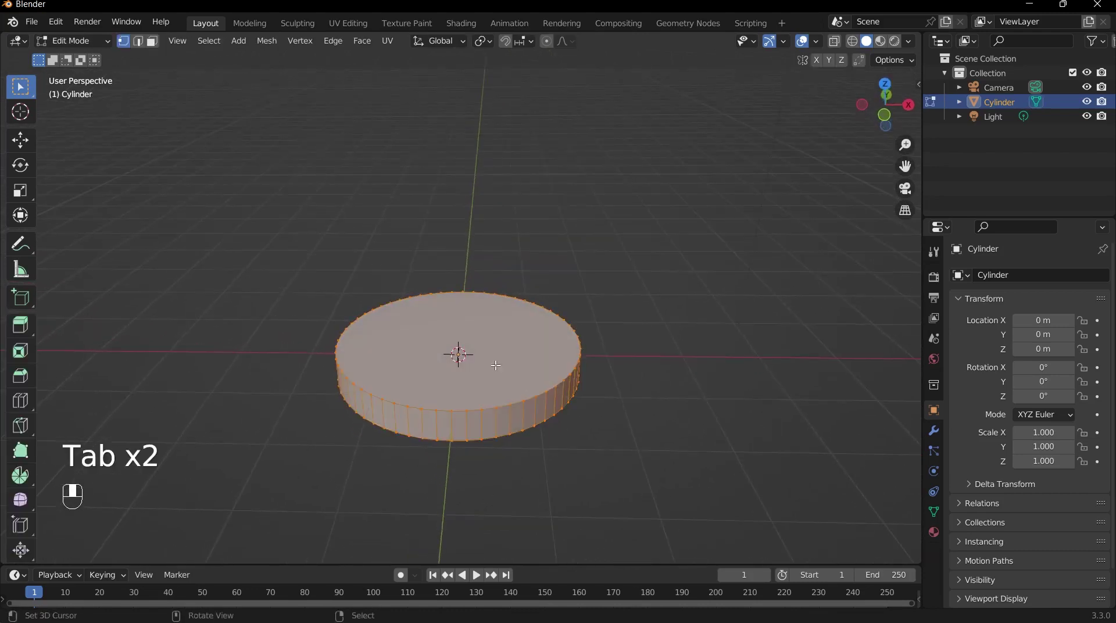
pyautogui.press('3')
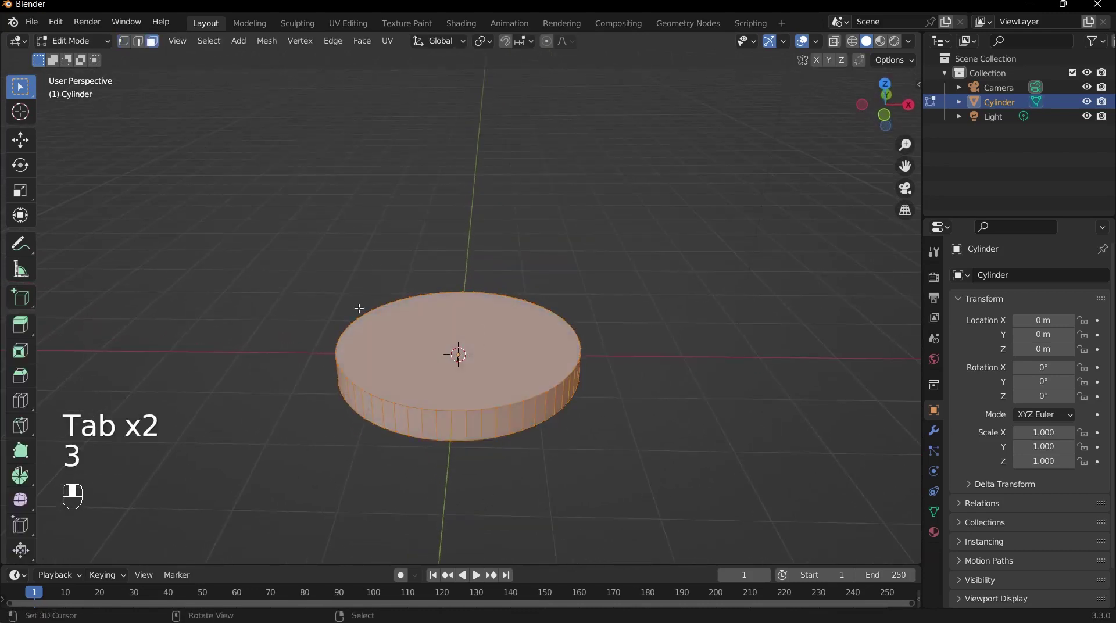
pyautogui.rightClick(468, 379)
pyautogui.press('`')
pyautogui.scroll(4, 587, 328)
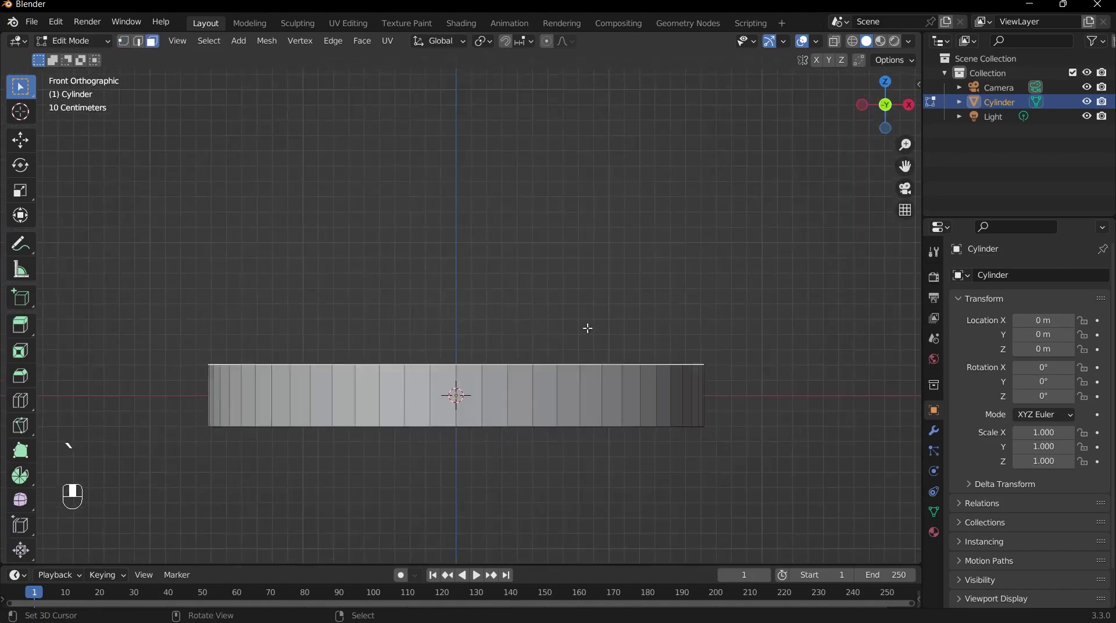
pyautogui.press('e')
pyautogui.click(585, 309)
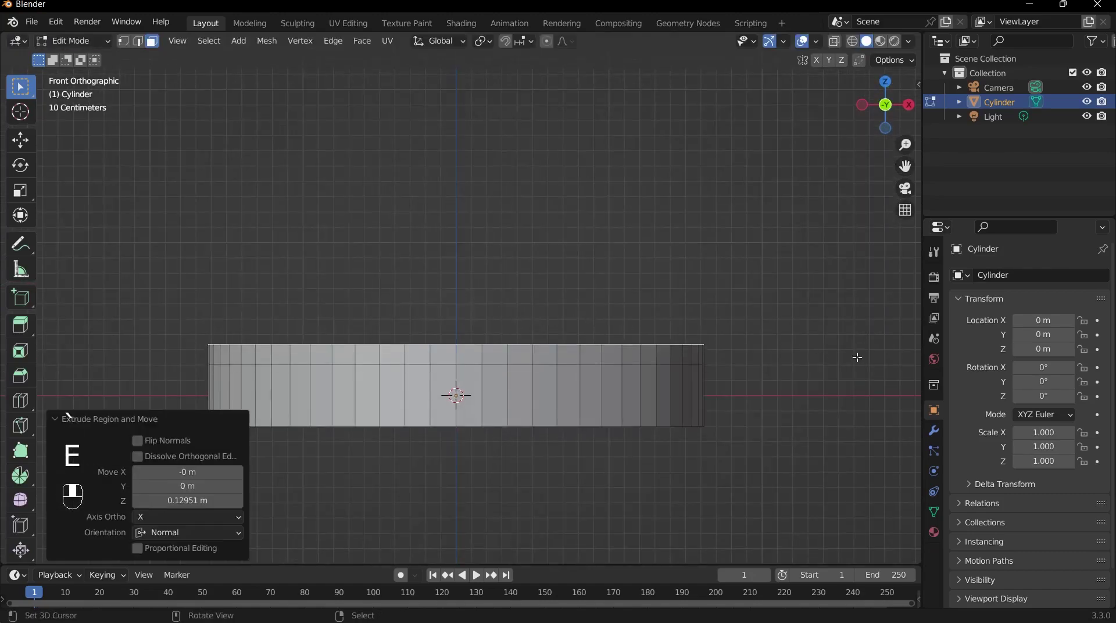
# - Scale the extruded top face to about 0.92 to form a slanted upper rim
pyautogui.press('s')
pyautogui.click(735, 350)
pyautogui.scroll(-3, 646, 367)
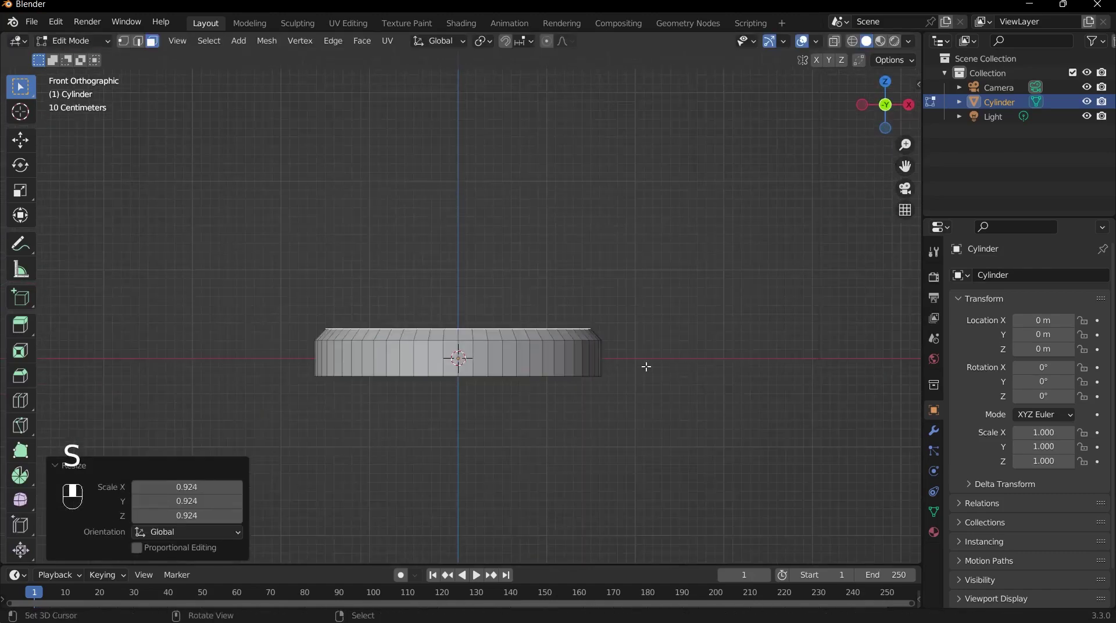
# - Select the disc's bottom face and extrude it downward about 0.045 m in the front view
pyautogui.moveTo(646, 366); pyautogui.dragTo(566, 314, button='middle')
pyautogui.rightClick(545, 319)
pyautogui.press('`')
pyautogui.keyDown('shift'); pyautogui.moveTo(596, 406); pyautogui.dragTo(596, 392, button='middle'); pyautogui.keyUp('shift')
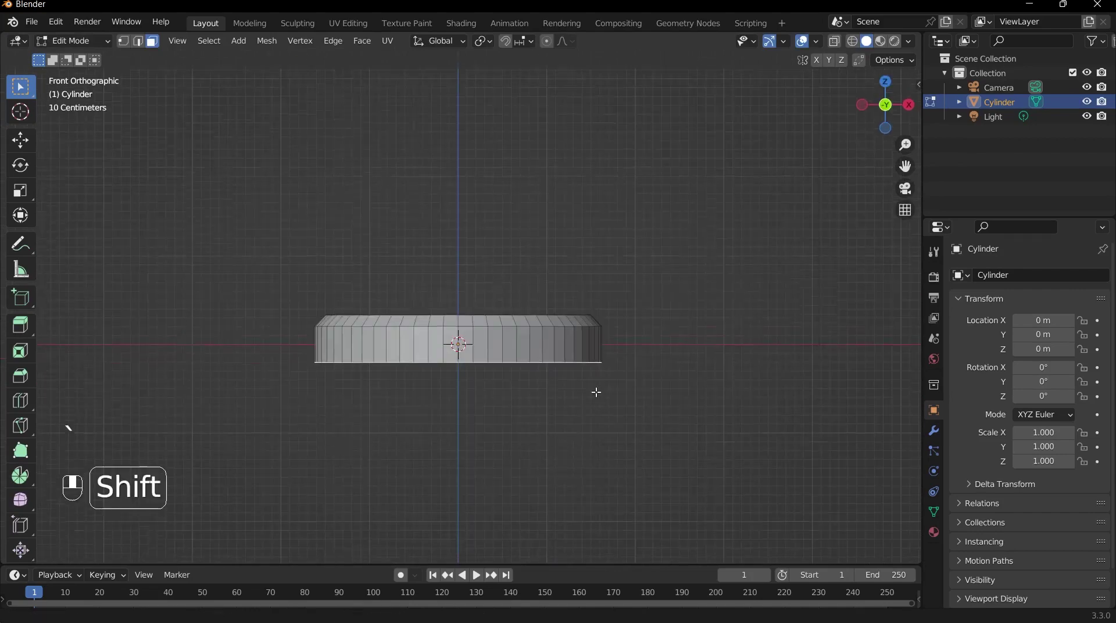
pyautogui.keyDown('shift'); pyautogui.scroll(-2, 595, 392); pyautogui.keyUp('shift')
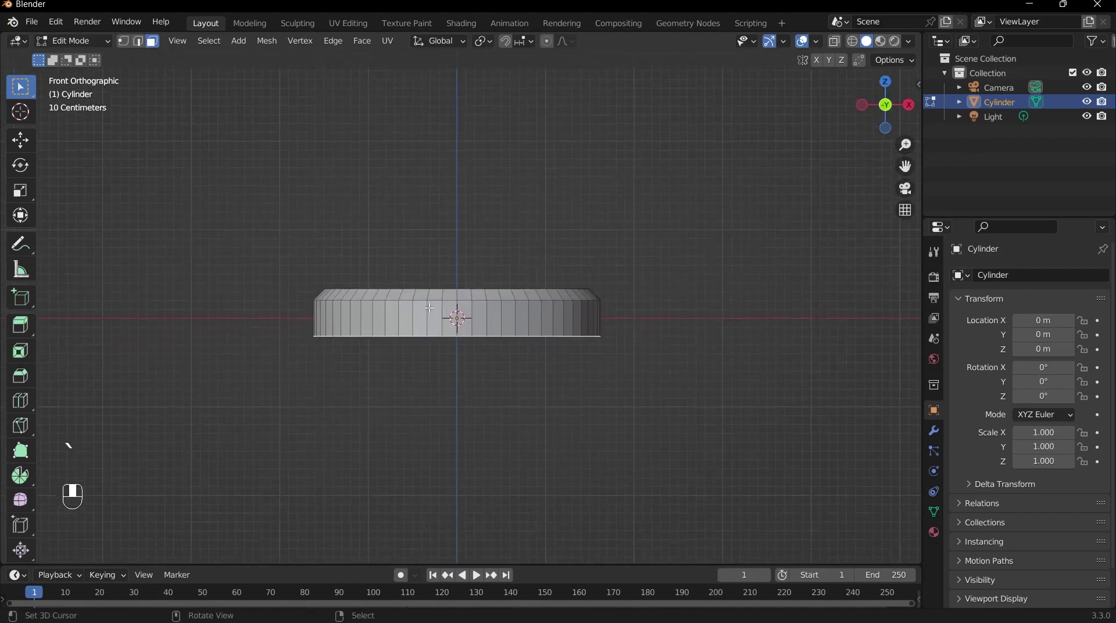
pyautogui.scroll(1, 613, 368)
pyautogui.scroll(3, 613, 368)
pyautogui.press('e')
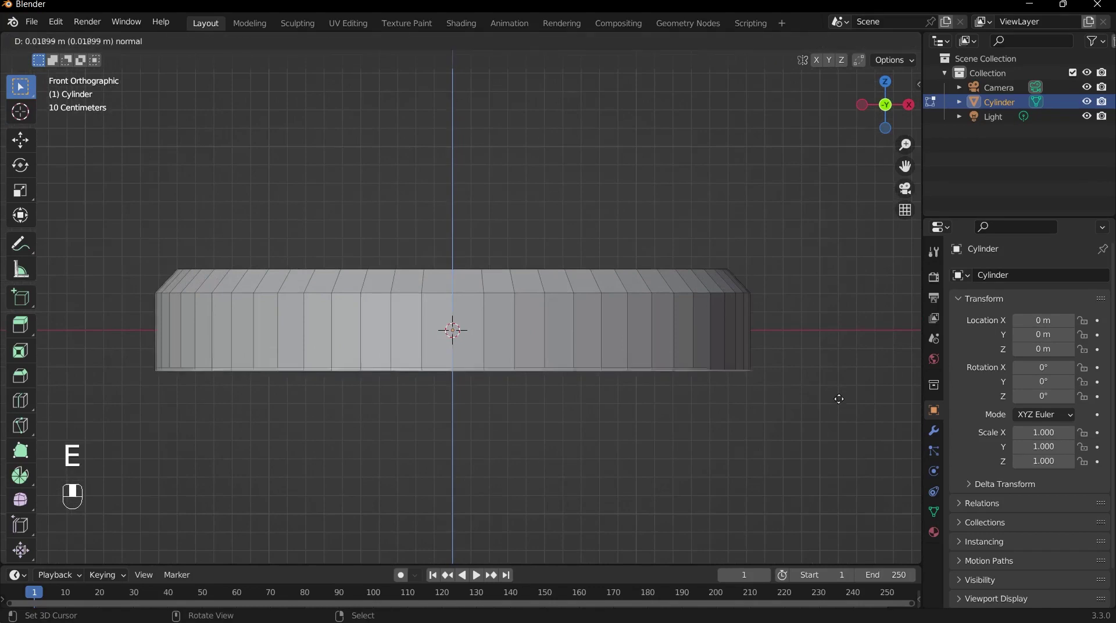
pyautogui.press('shift')
pyautogui.click(841, 413)
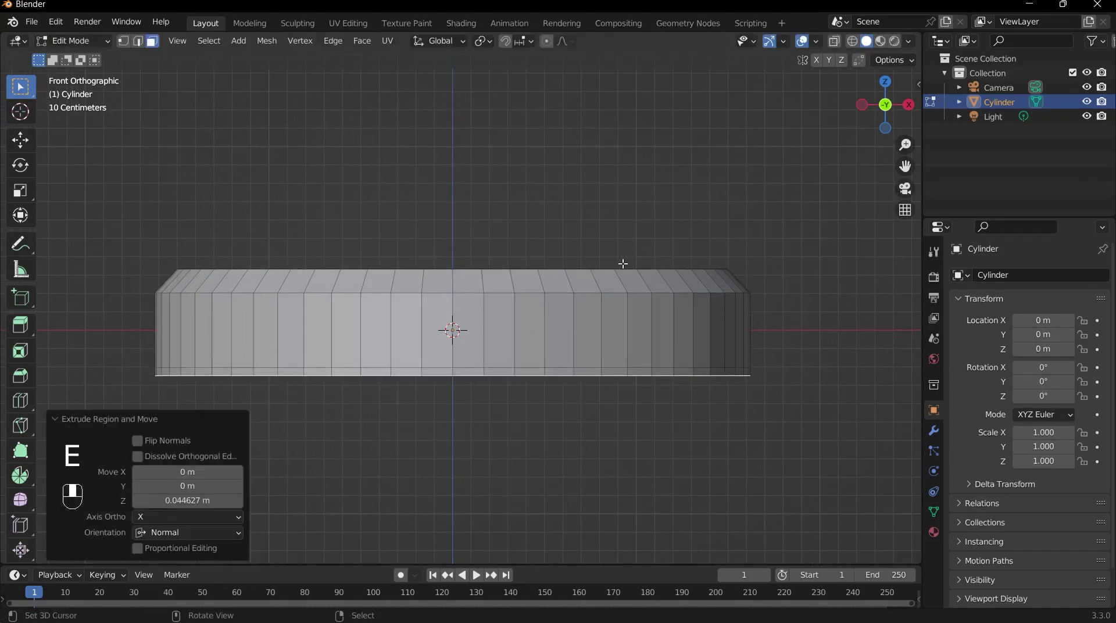
# - Scale the extruded bottom face to about 0.95 to form a small slanted lower rim
pyautogui.scroll(1, 867, 386)
pyautogui.press('s')
pyautogui.press('shift')
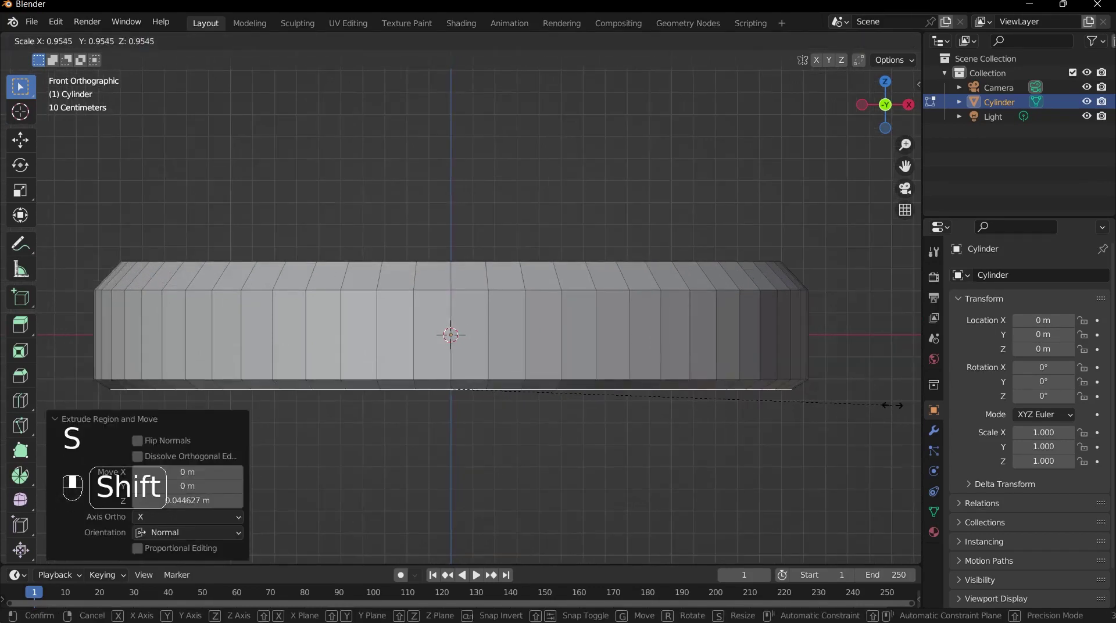
pyautogui.click(837, 386)
pyautogui.press('Tab')
pyautogui.press('Tab')
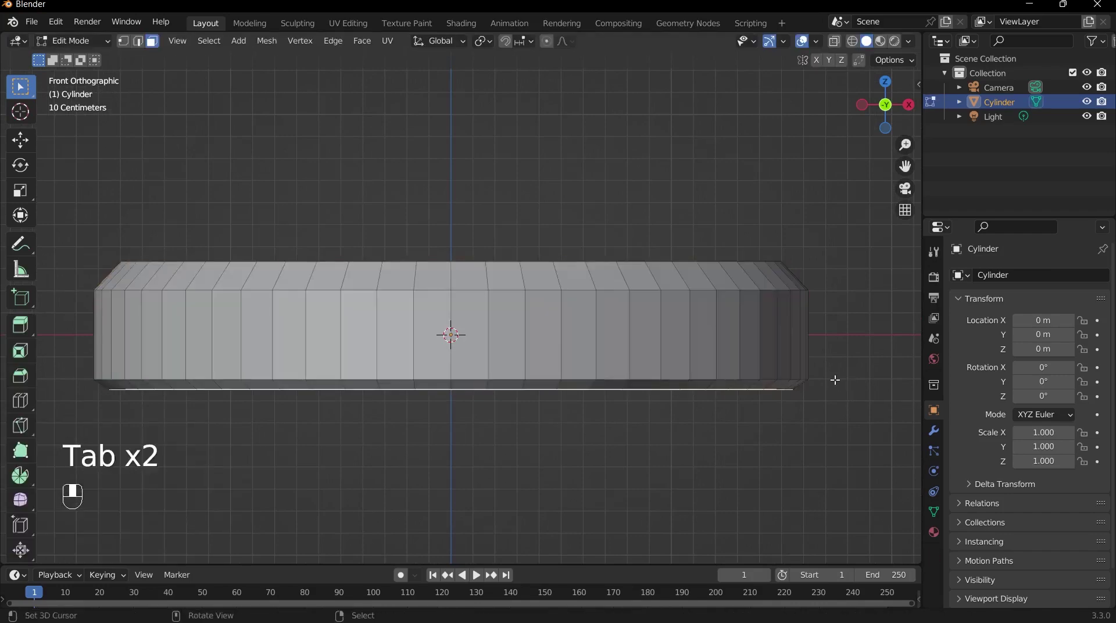
# - Move the bottom face up along Z by about 0.012 m and return to Object Mode
pyautogui.press('g')
pyautogui.middleClick(835, 380)
pyautogui.press('shift')
pyautogui.click(838, 353)
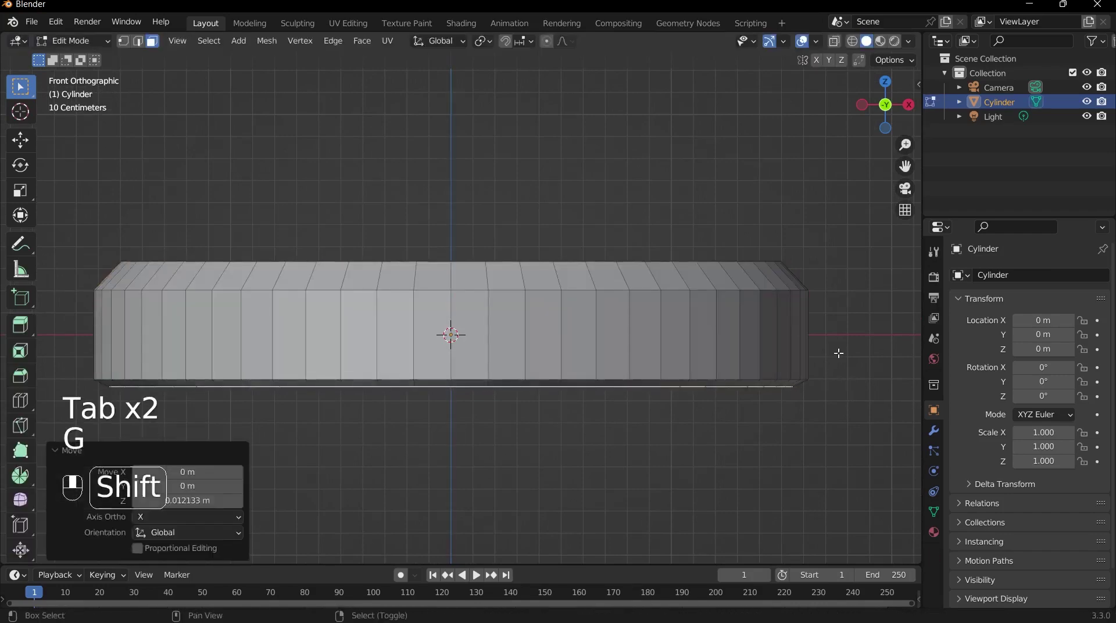
pyautogui.press('Tab')
# - Examine the disc's slanted upper and lower rims from the front and from an angled perspective view
pyautogui.scroll(-3, 727, 359)
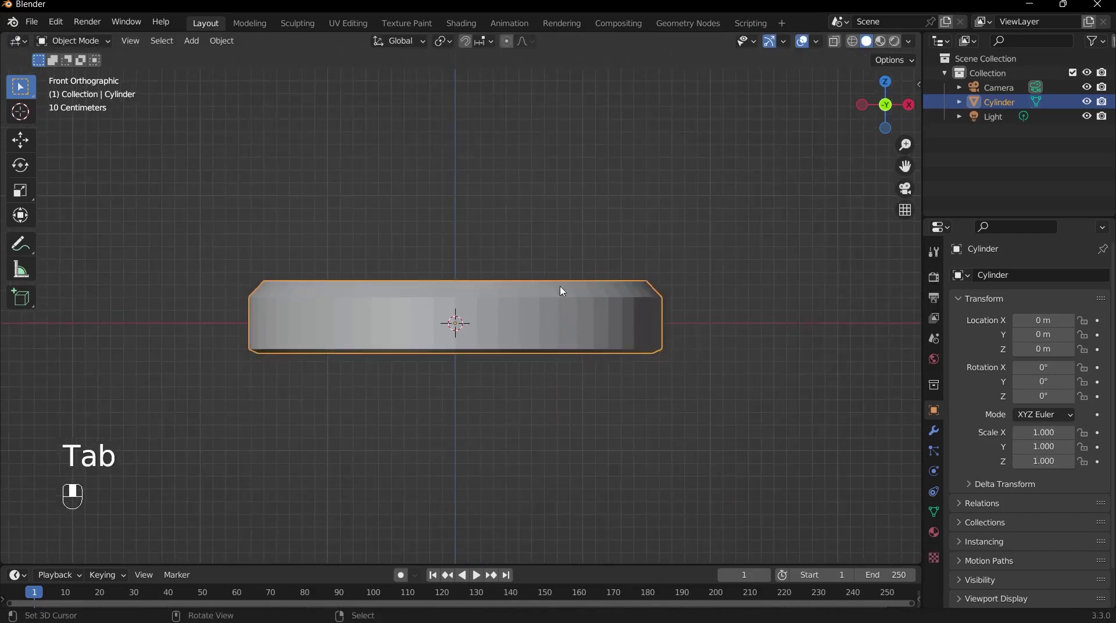
pyautogui.scroll(-3, 562, 290)
pyautogui.scroll(4, 529, 319)
pyautogui.scroll(-3, 643, 356)
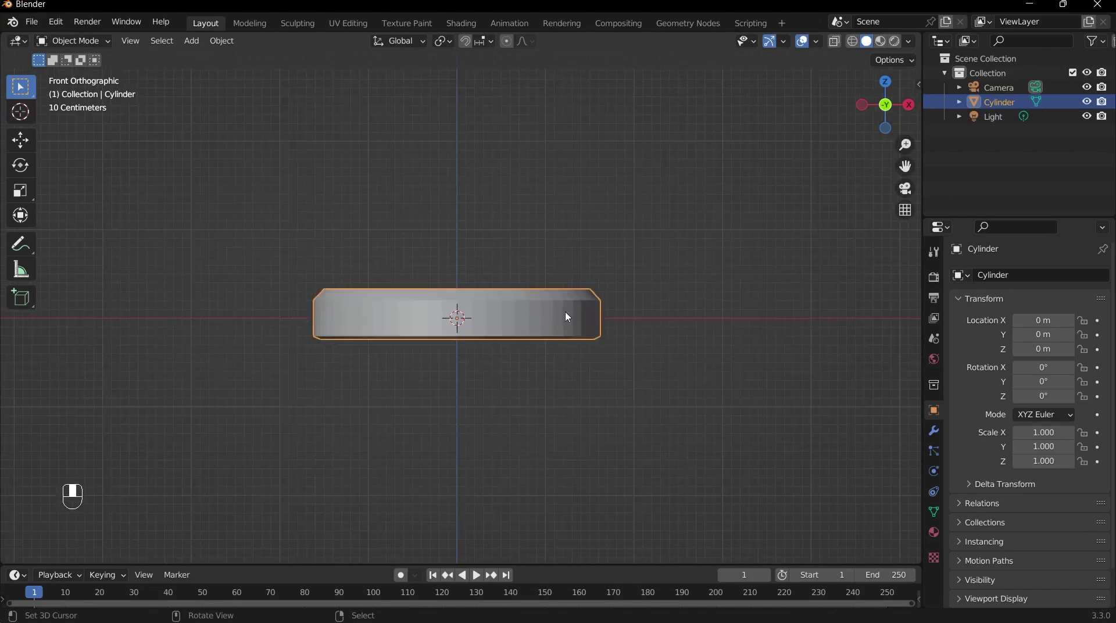
pyautogui.moveTo(544, 343); pyautogui.dragTo(529, 427, button='middle')
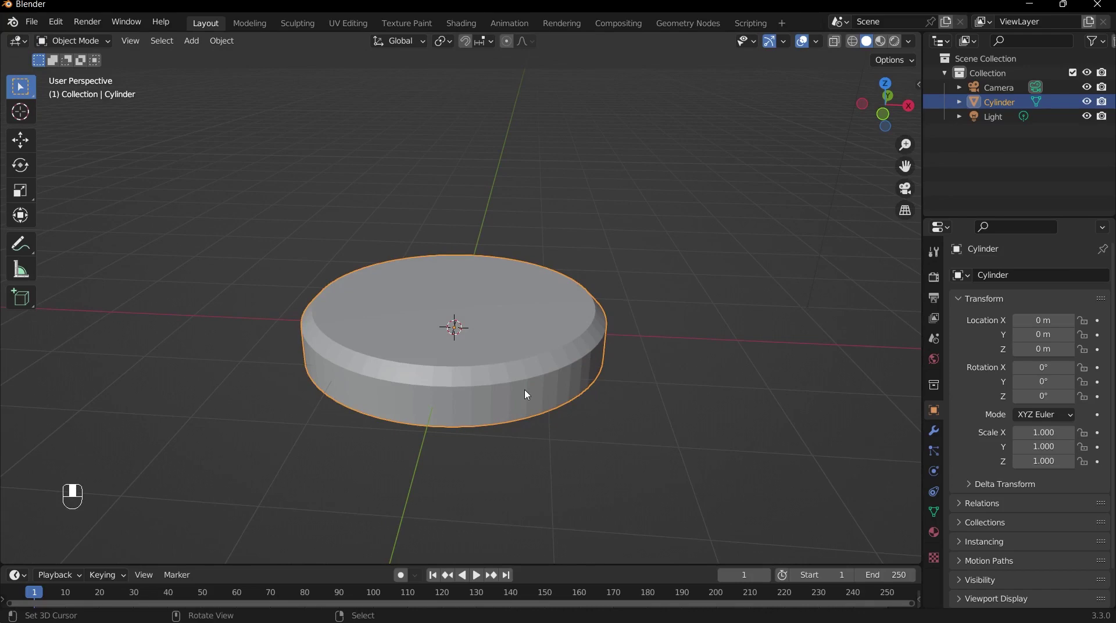
pyautogui.scroll(-1, 436, 384)
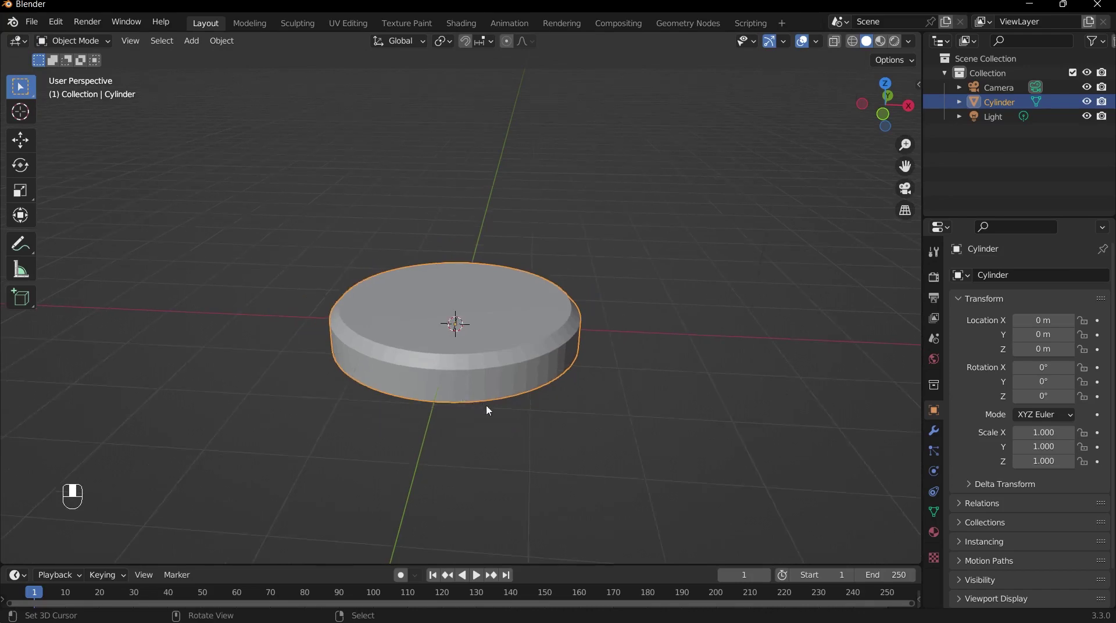
# - Enter Edit Mode on the disc in the front orthographic view
pyautogui.press('`')
pyautogui.click(300, 219)
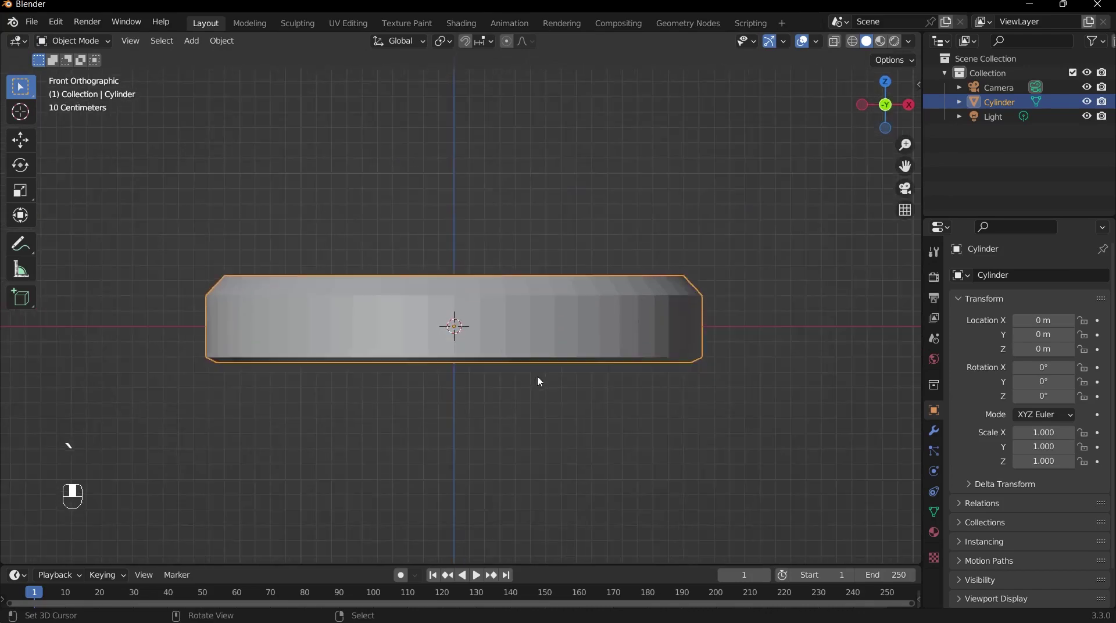
pyautogui.press('Tab')
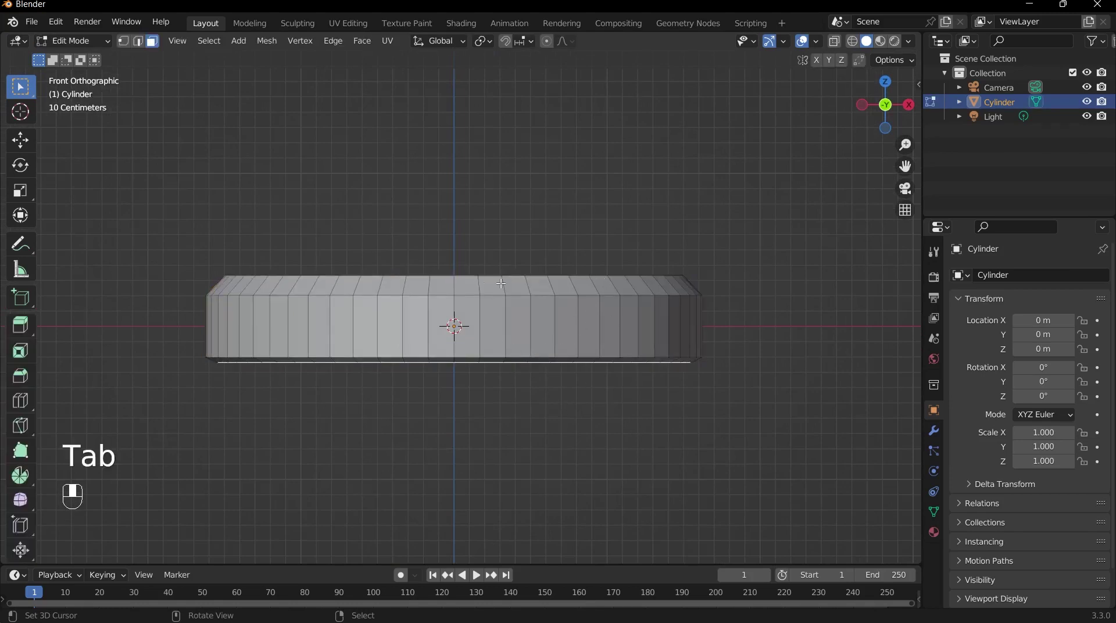
pyautogui.scroll(2, 522, 394)
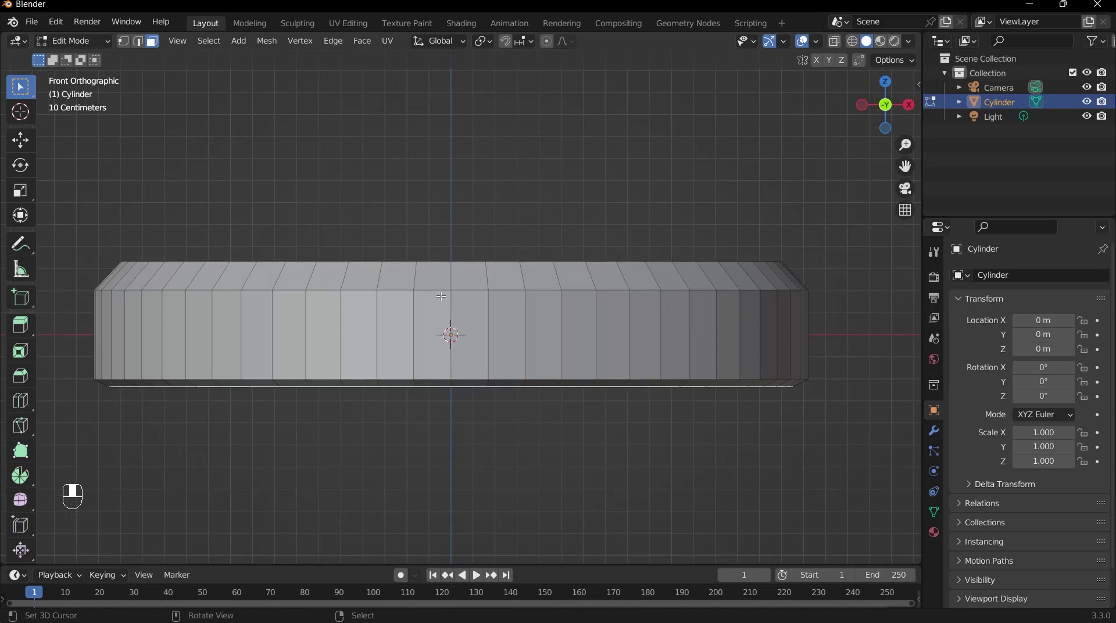
pyautogui.press('3')
pyautogui.rightClick(469, 326)
pyautogui.hotkey('ctrl', 'z')
pyautogui.rightClick(506, 313)
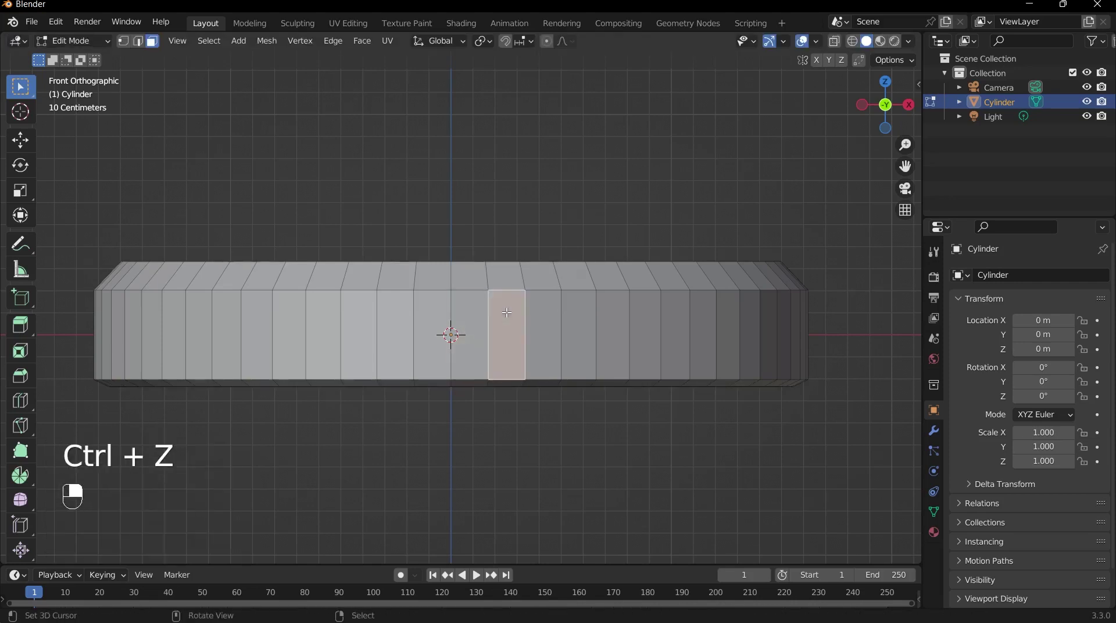
pyautogui.rightClick(534, 310)
pyautogui.rightClick(587, 310)
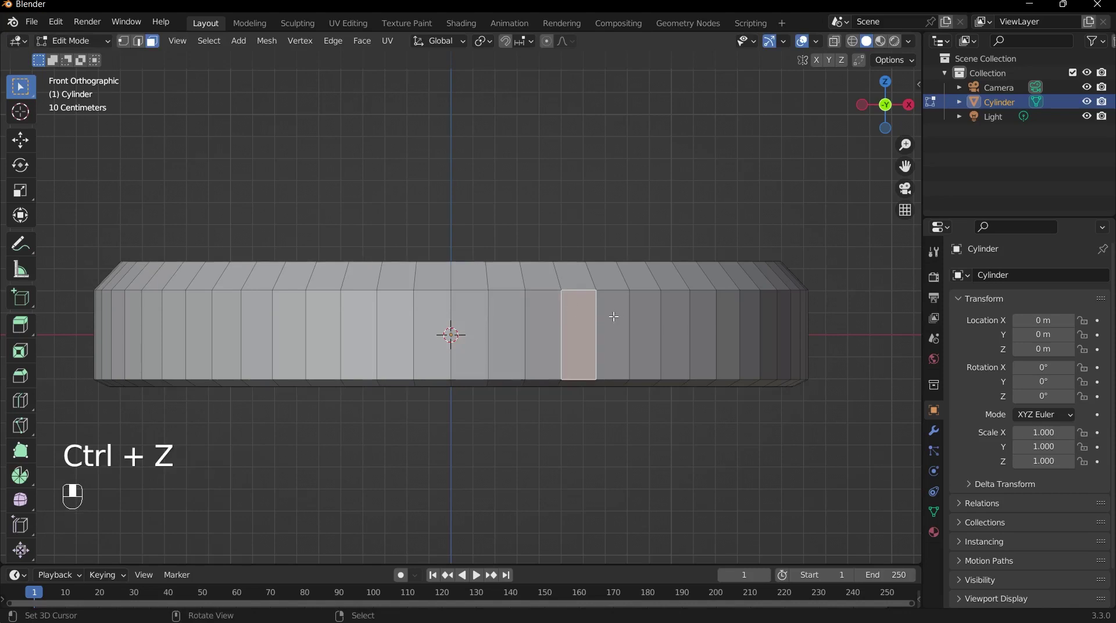
# - Select the fifth to eighth side-wall faces from the centre axis on the front's +X side
pyautogui.rightClick(613, 317)
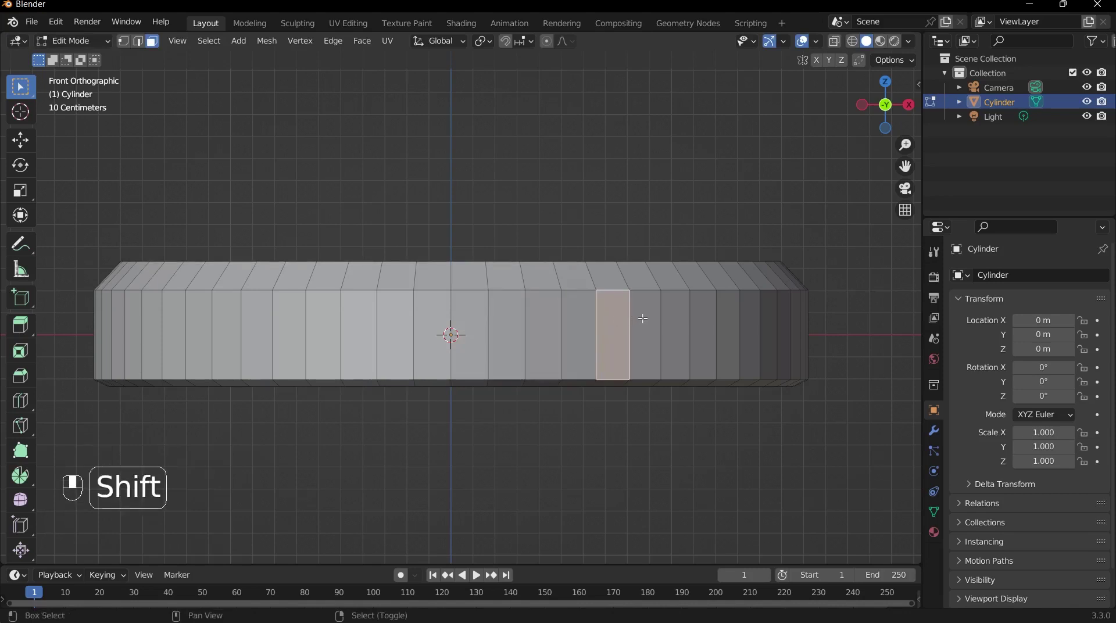
pyautogui.keyDown('shift'); pyautogui.rightClick(643, 319); pyautogui.keyUp('shift')
pyautogui.keyDown('shift'); pyautogui.rightClick(676, 317); pyautogui.keyUp('shift')
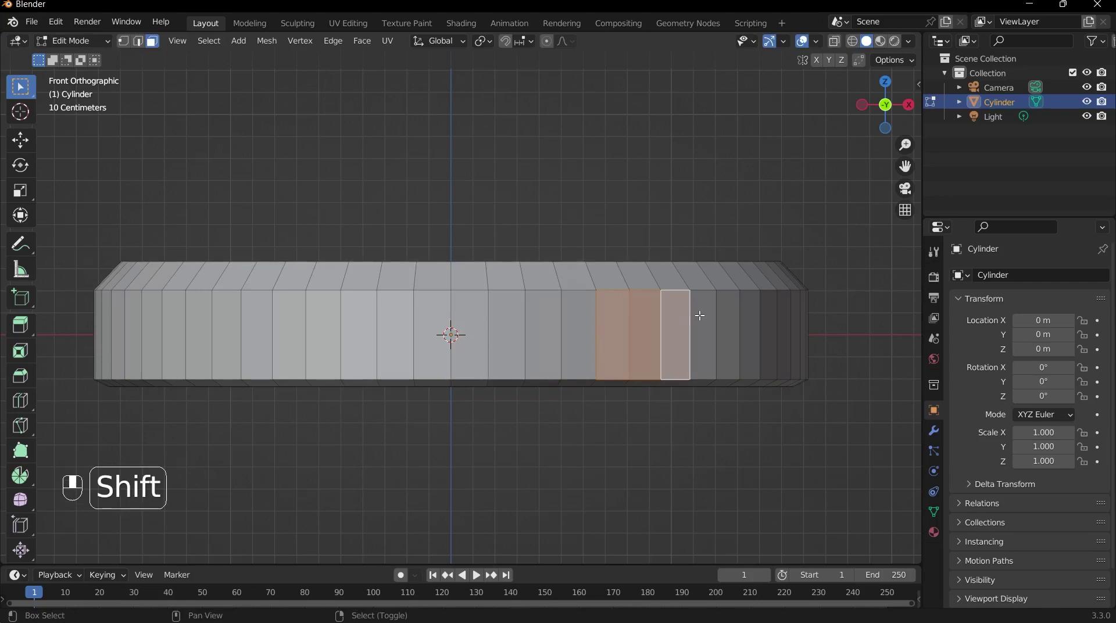
pyautogui.keyDown('shift'); pyautogui.rightClick(700, 316); pyautogui.keyUp('shift')
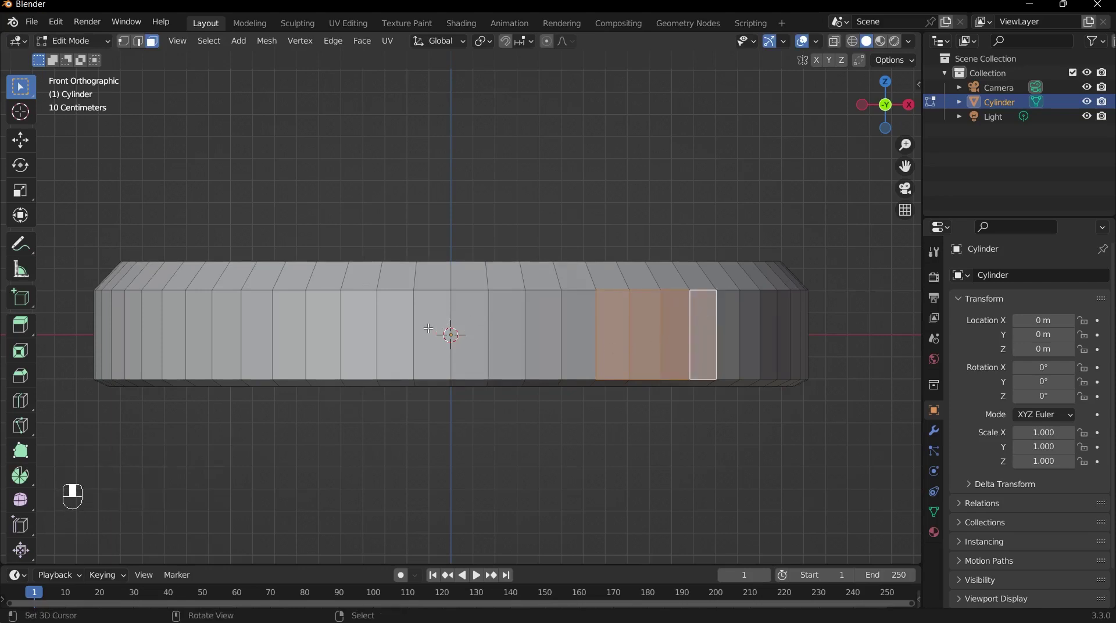
# - Add the four mirrored side-wall faces, fifth to eighth from the centre axis, on the front's -X side to the selection
pyautogui.press('shift')
pyautogui.press('shift')
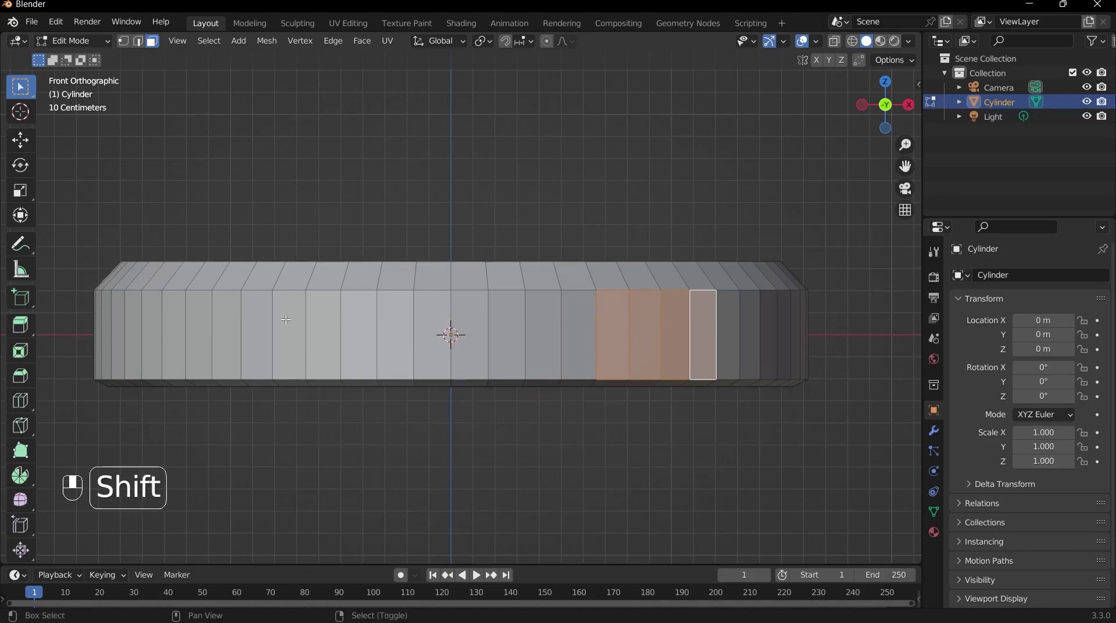
pyautogui.keyDown('shift'); pyautogui.rightClick(286, 319); pyautogui.keyUp('shift')
pyautogui.keyDown('shift'); pyautogui.rightClick(262, 328); pyautogui.keyUp('shift')
pyautogui.keyDown('shift'); pyautogui.rightClick(216, 329); pyautogui.keyUp('shift')
pyautogui.keyDown('shift'); pyautogui.rightClick(205, 330); pyautogui.keyUp('shift')
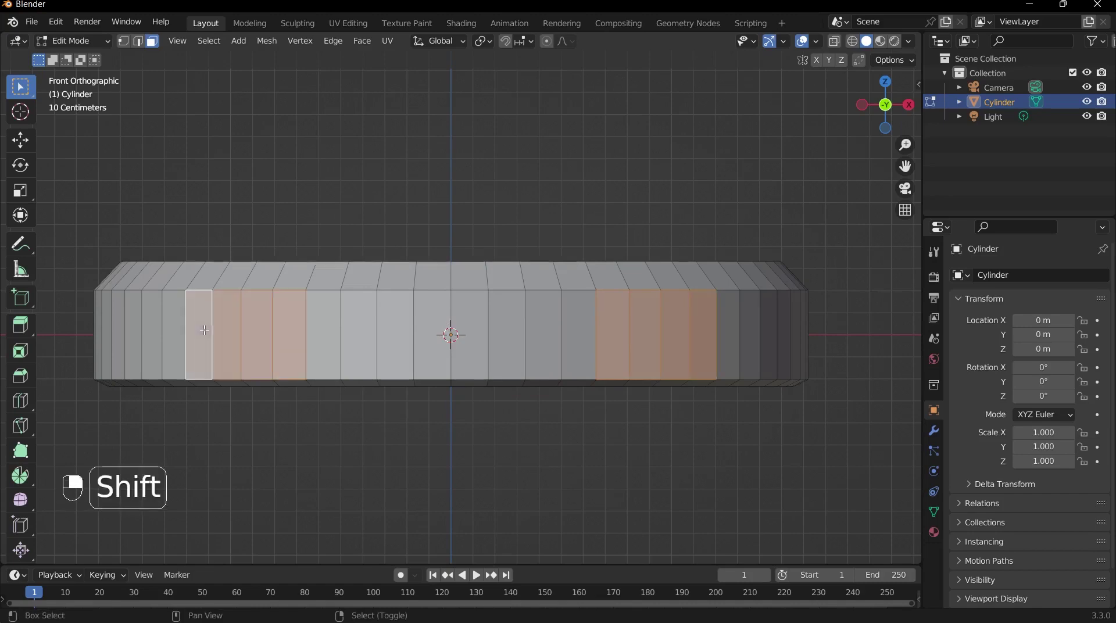
# - In the back view, add the fifth to eighth side-wall faces from the centre axis on the -X side to the selection
pyautogui.moveTo(205, 330); pyautogui.dragTo(457, 357, button='middle')
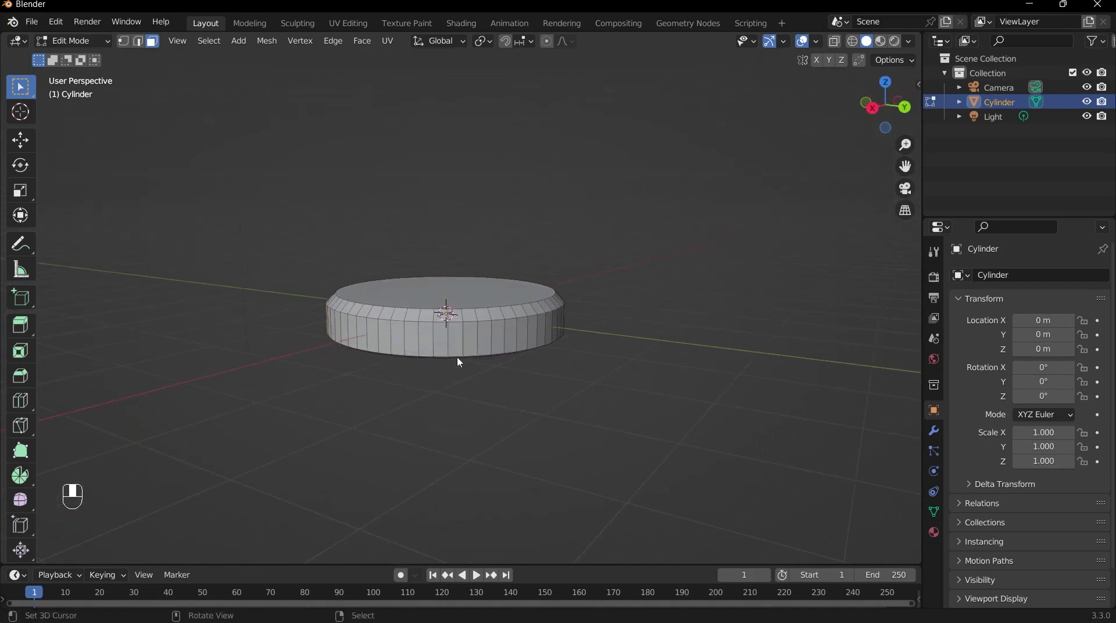
pyautogui.press('`')
pyautogui.press('`')
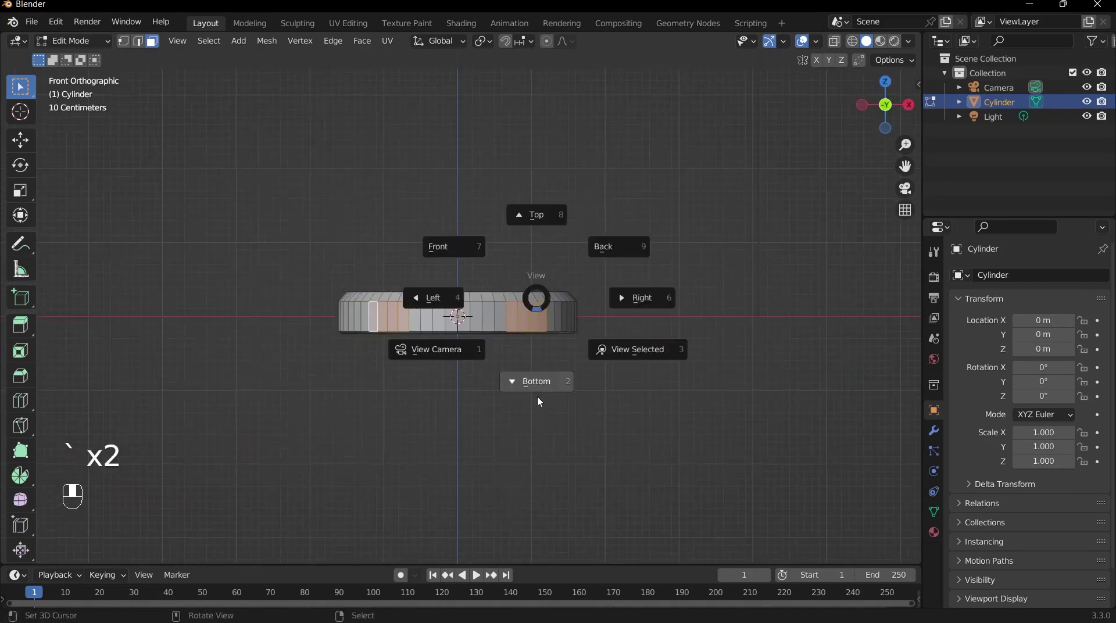
pyautogui.click(607, 246)
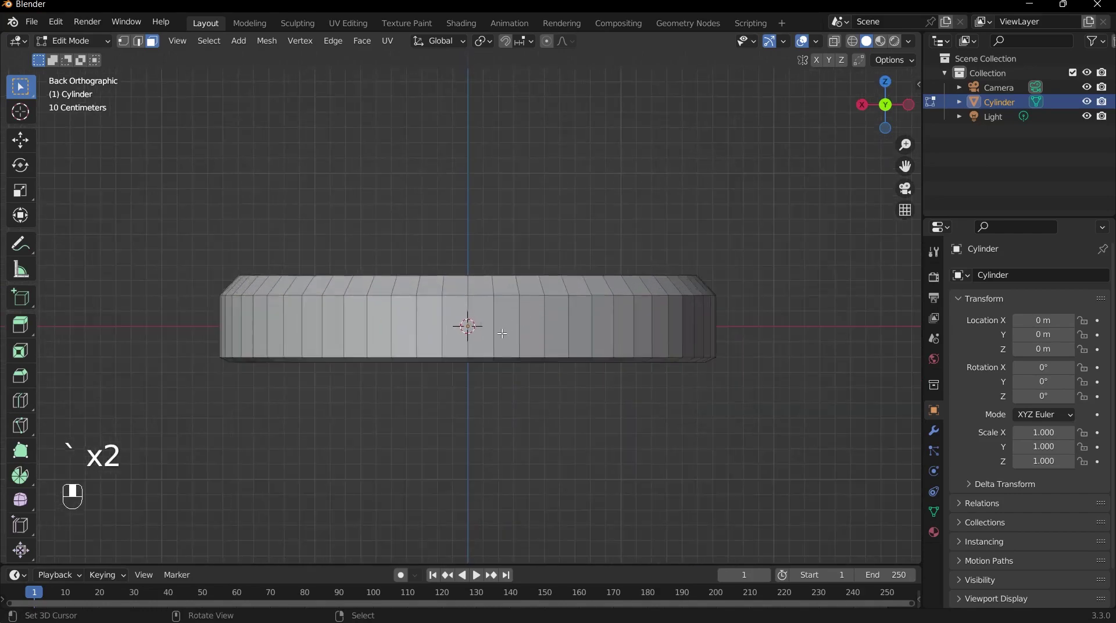
pyautogui.scroll(2, 502, 333)
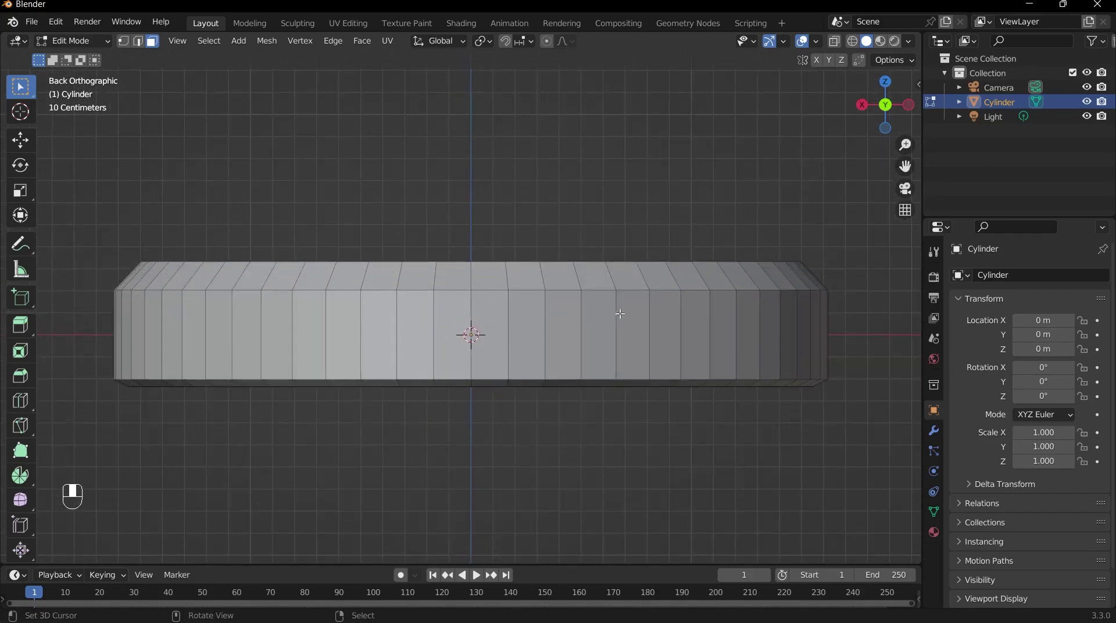
pyautogui.press('shift')
pyautogui.keyDown('shift'); pyautogui.click(640, 317); pyautogui.keyUp('shift')
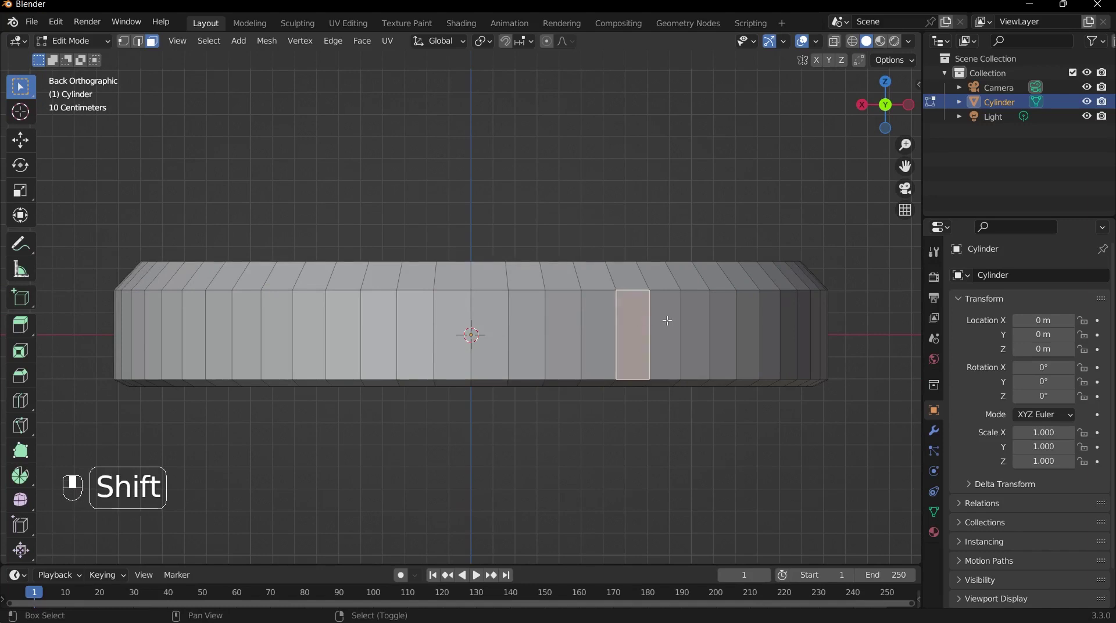
pyautogui.keyDown('shift'); pyautogui.click(667, 320); pyautogui.keyUp('shift')
pyautogui.keyDown('shift'); pyautogui.click(693, 321); pyautogui.keyUp('shift')
pyautogui.keyDown('shift'); pyautogui.click(718, 323); pyautogui.keyUp('shift')
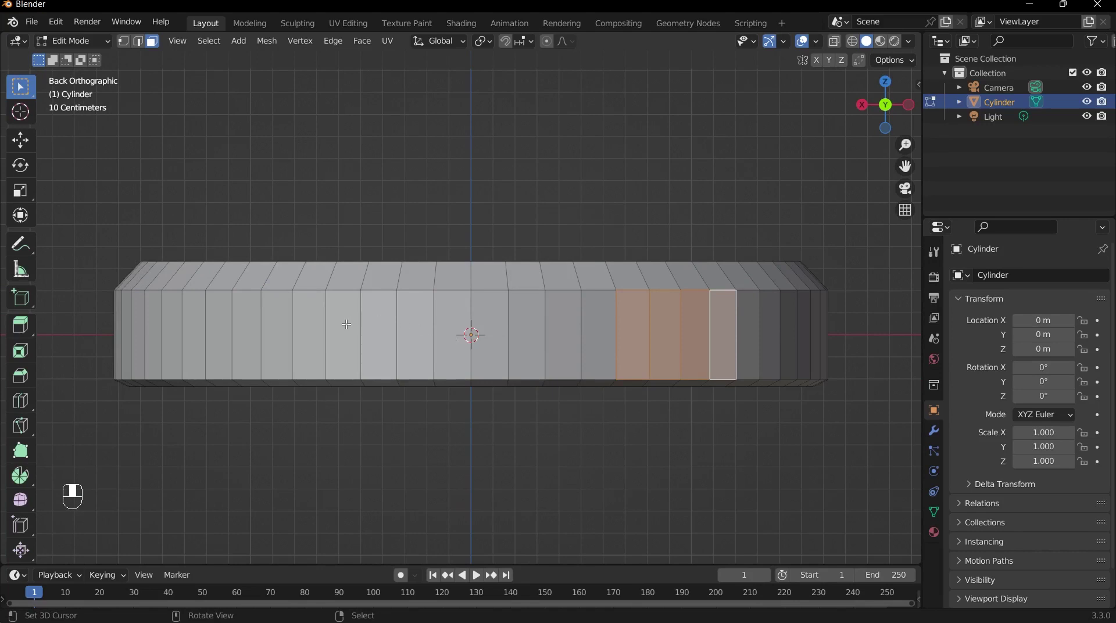
# - Add the four matching side-wall faces on the back's +X side, fifth to eighth from the centre axis, to the selection
pyautogui.keyDown('shift'); pyautogui.click(297, 327); pyautogui.keyUp('shift')
pyautogui.keyDown('shift'); pyautogui.click(278, 329); pyautogui.keyUp('shift')
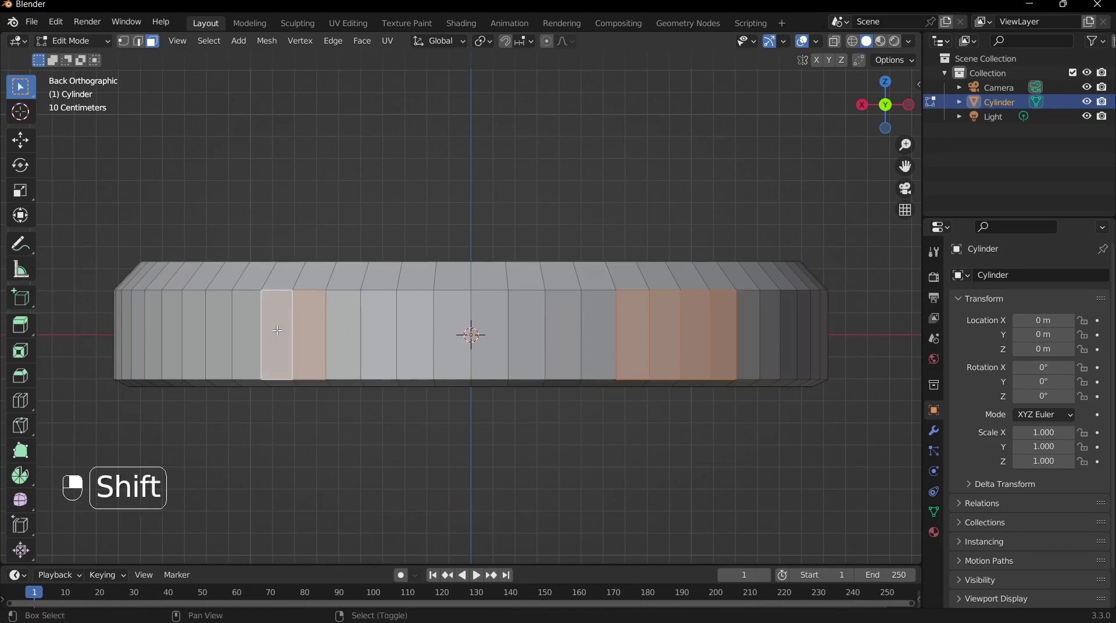
pyautogui.keyDown('shift'); pyautogui.click(253, 332); pyautogui.keyUp('shift')
pyautogui.keyDown('shift'); pyautogui.click(221, 335); pyautogui.keyUp('shift')
# - Show the disc in the top orthographic view with wireframe shading
pyautogui.scroll(-9, 242, 336)
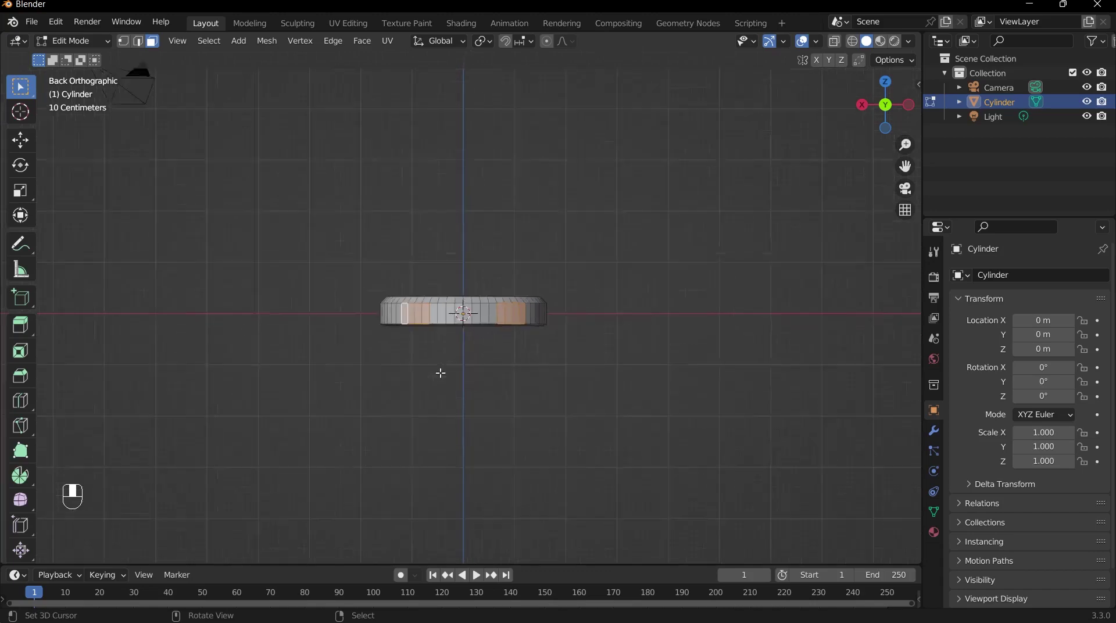
pyautogui.press('`')
pyautogui.click(481, 208)
pyautogui.scroll(4, 630, 311)
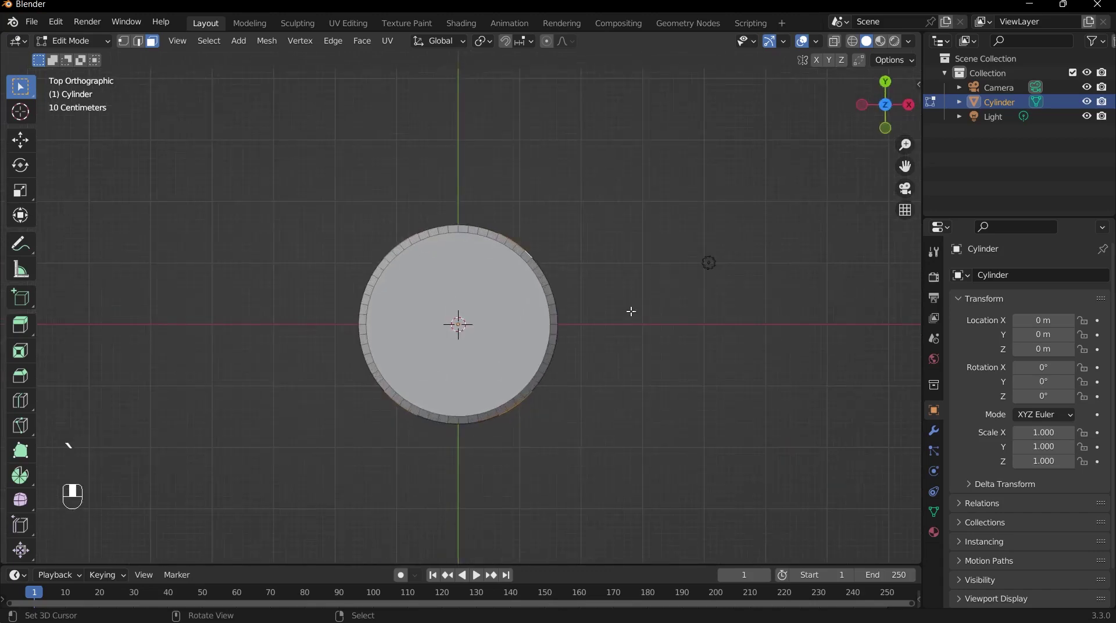
pyautogui.press('z')
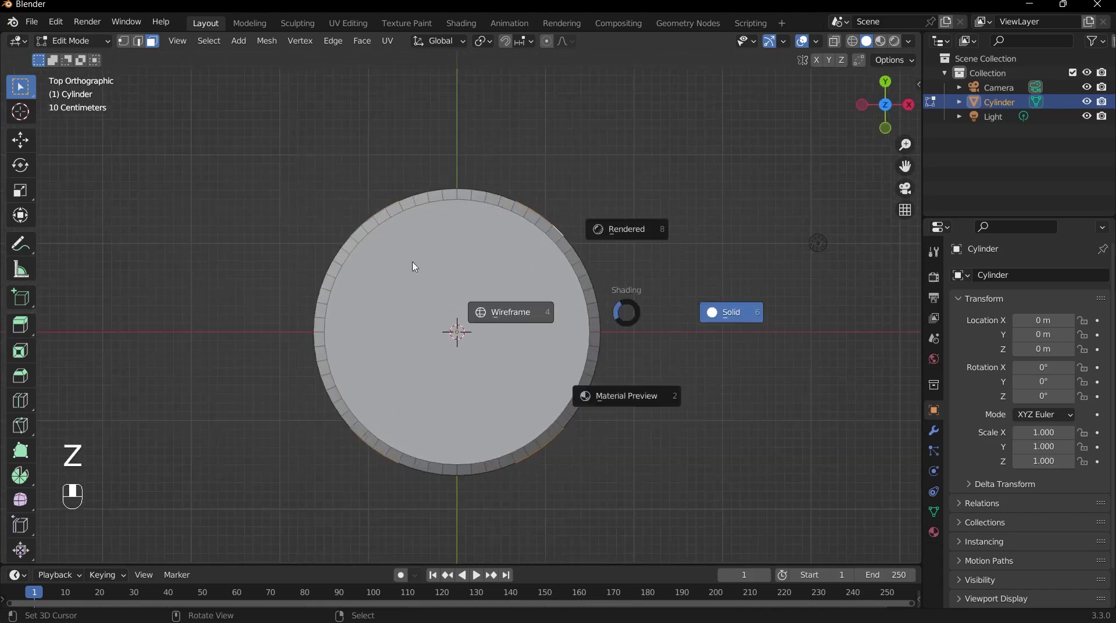
pyautogui.click(411, 266)
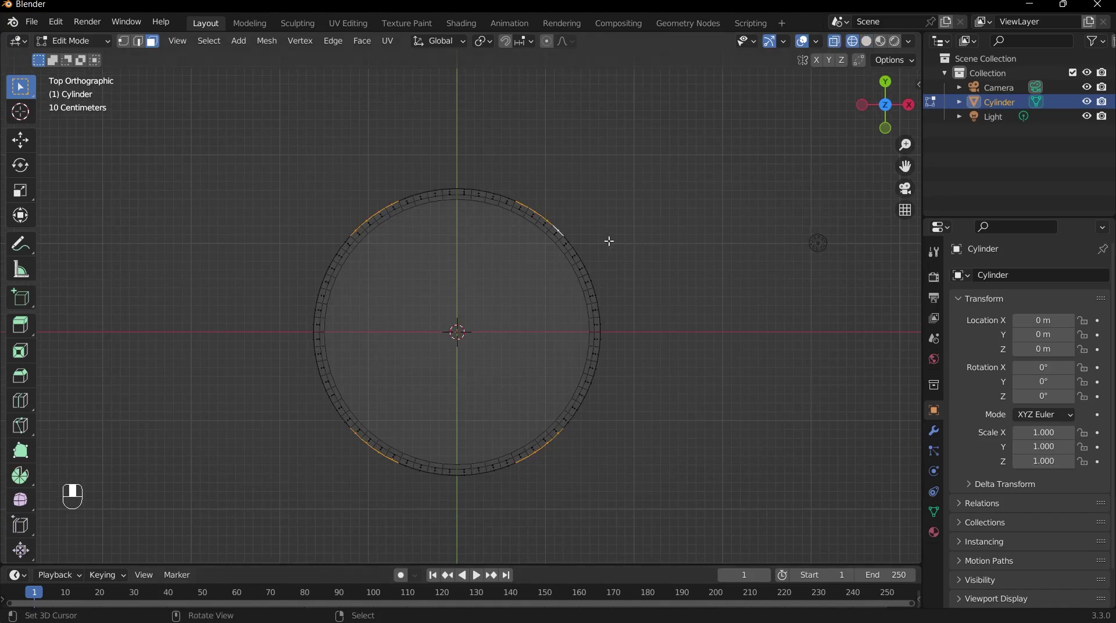
pyautogui.scroll(-2, 609, 241)
pyautogui.scroll(2, 497, 191)
pyautogui.scroll(-1, 541, 203)
pyautogui.scroll(1, 604, 260)
# - Extrude the four selected face groups in place and scale them along Y by about 1.35 to form protruding lugs
pyautogui.press('e')
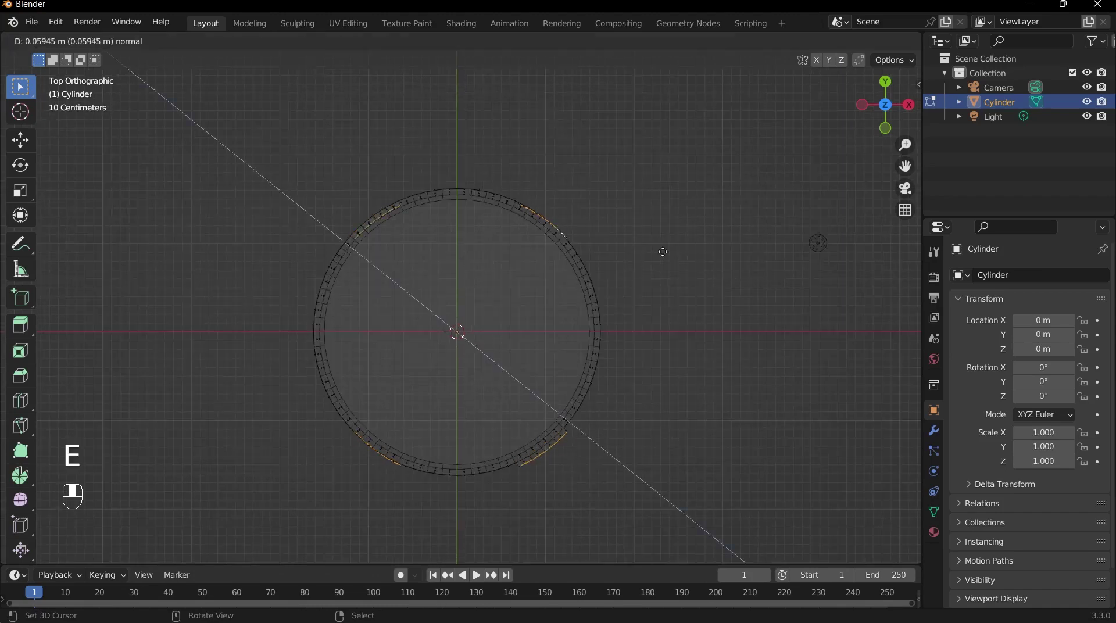
pyautogui.rightClick(671, 268)
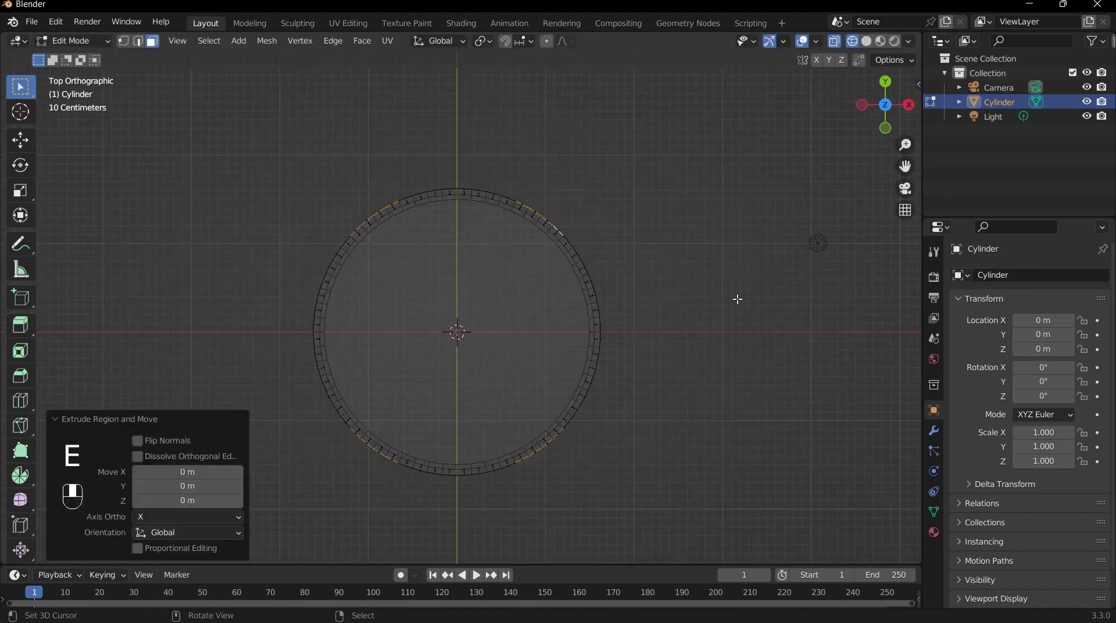
pyautogui.press('s')
pyautogui.press('y')
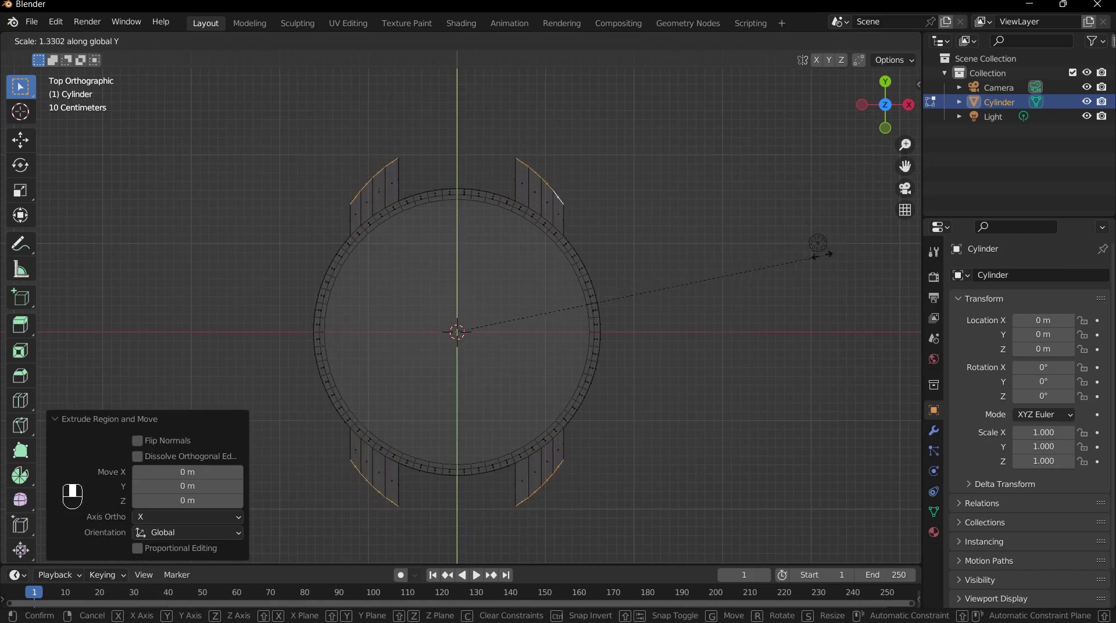
pyautogui.click(821, 244)
# - Restore solid shading, return to Object Mode and examine the four lugs from an angled perspective view
pyautogui.moveTo(710, 252); pyautogui.dragTo(558, 177, button='middle')
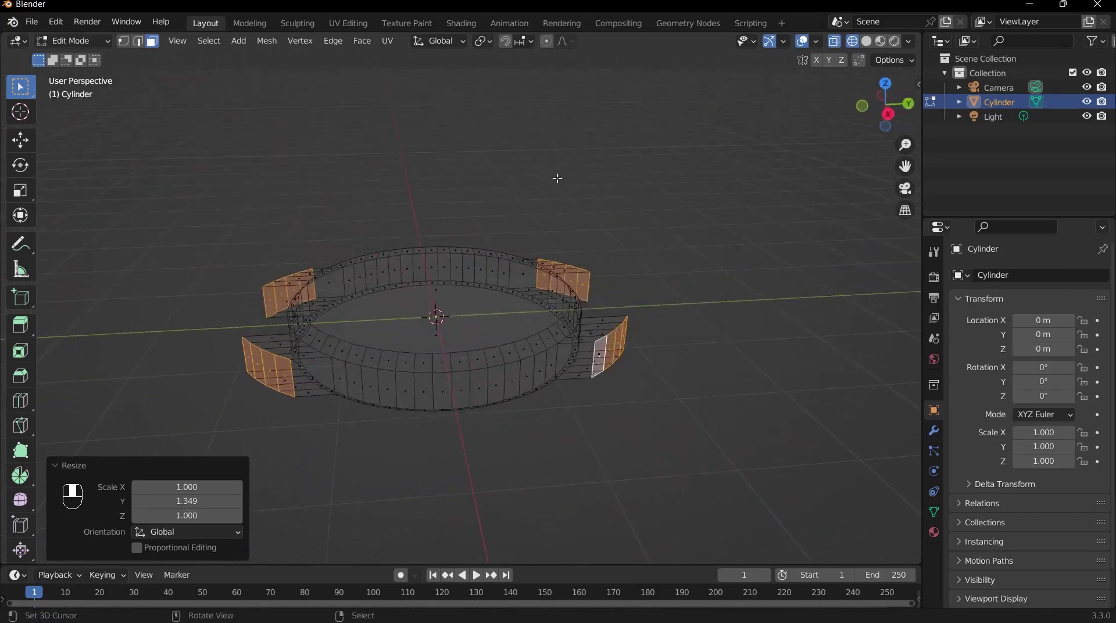
pyautogui.hotkey('alt', 'z')
pyautogui.press('z')
pyautogui.click(675, 225)
pyautogui.moveTo(539, 248)
pyautogui.mouseDown(button='middle')
pyautogui.moveTo(630, 267)
pyautogui.moveTo(767, 252)
pyautogui.moveTo(435, 261)
pyautogui.moveTo(668, 289)
pyautogui.mouseUp(button='middle')
pyautogui.press('Tab')
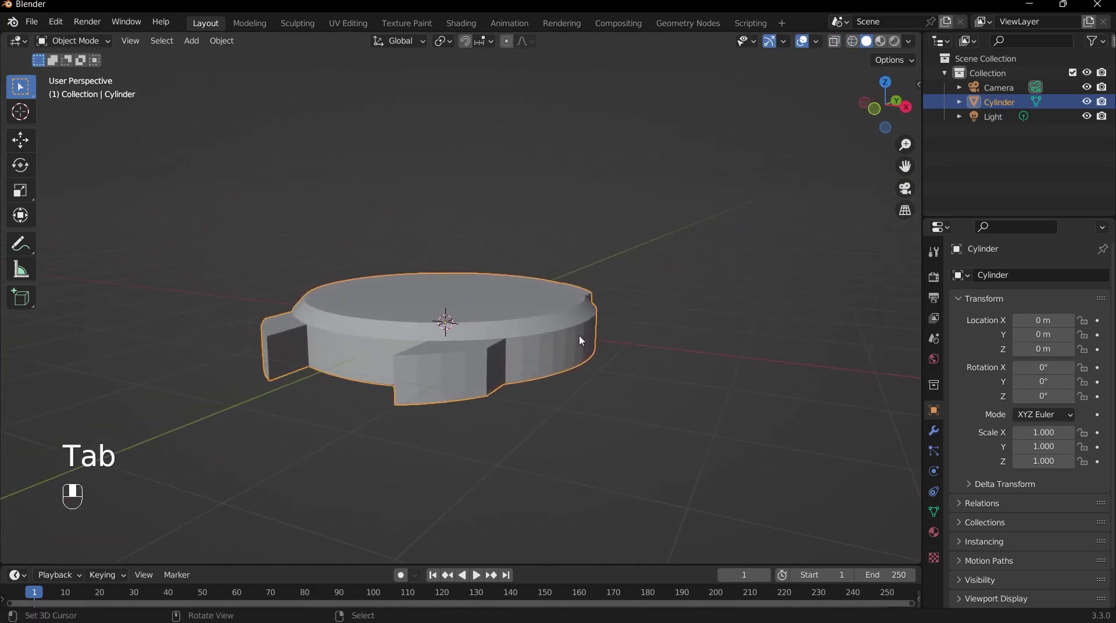
pyautogui.moveTo(579, 337)
pyautogui.mouseDown(button='middle')
pyautogui.moveTo(571, 353)
pyautogui.moveTo(567, 338)
pyautogui.mouseUp(button='middle')
pyautogui.scroll(1, 538, 368)
pyautogui.scroll(2, 542, 344)
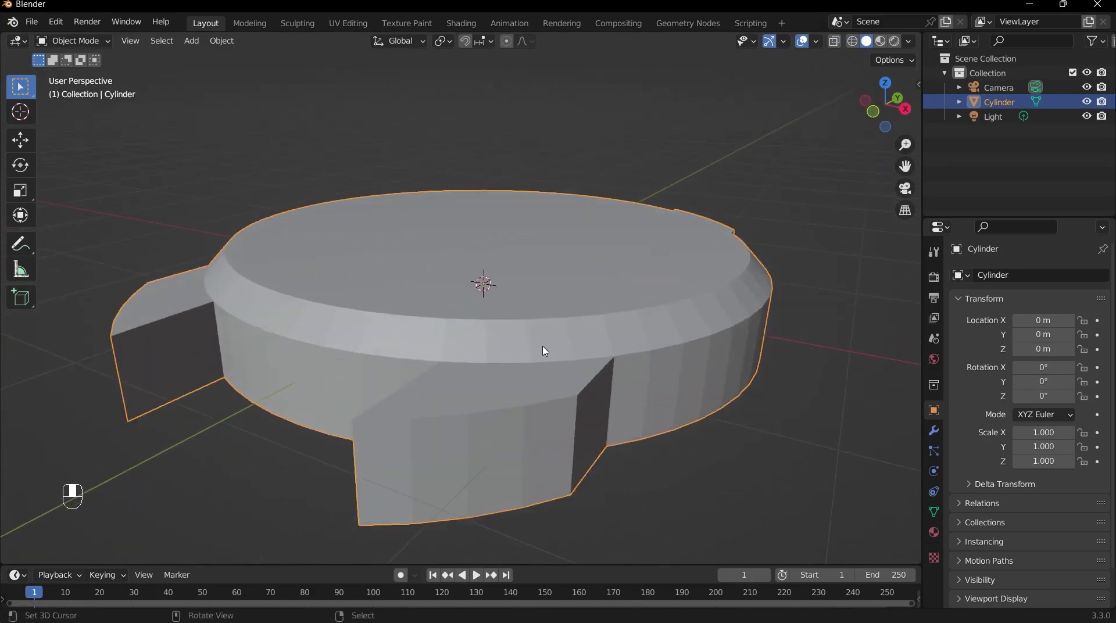
# - In Edit Mode with edge selection, select the upper outer edge loops of all four lugs
pyautogui.press('Tab')
pyautogui.moveTo(475, 400); pyautogui.dragTo(377, 414, button='middle')
pyautogui.press('2')
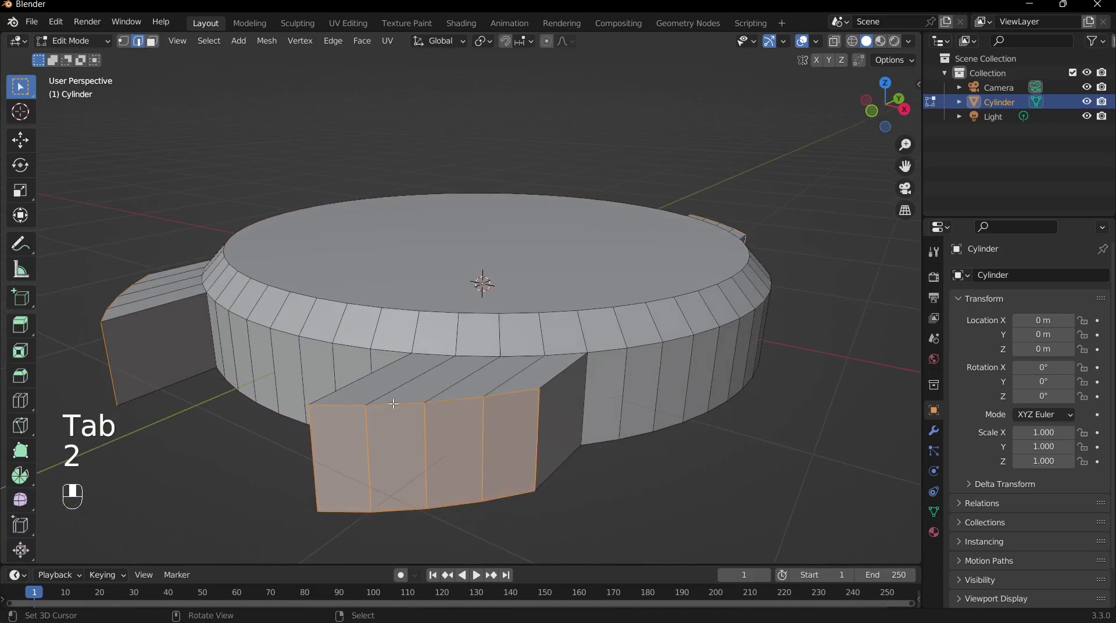
pyautogui.keyDown('alt'); pyautogui.click(390, 402); pyautogui.keyUp('alt')
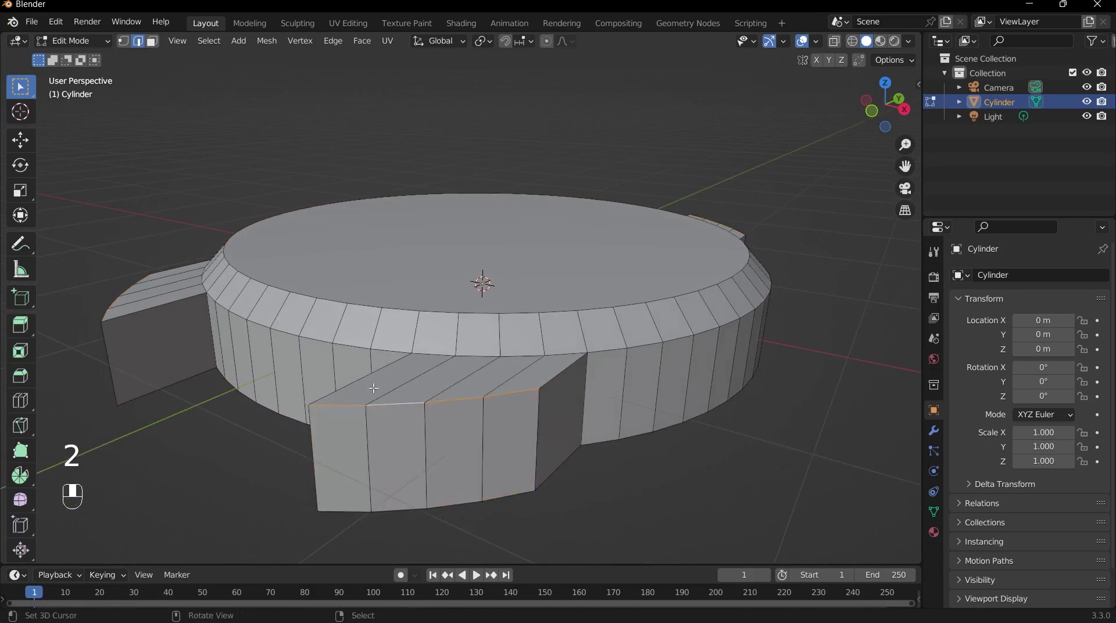
pyautogui.moveTo(480, 403); pyautogui.dragTo(337, 380, button='middle')
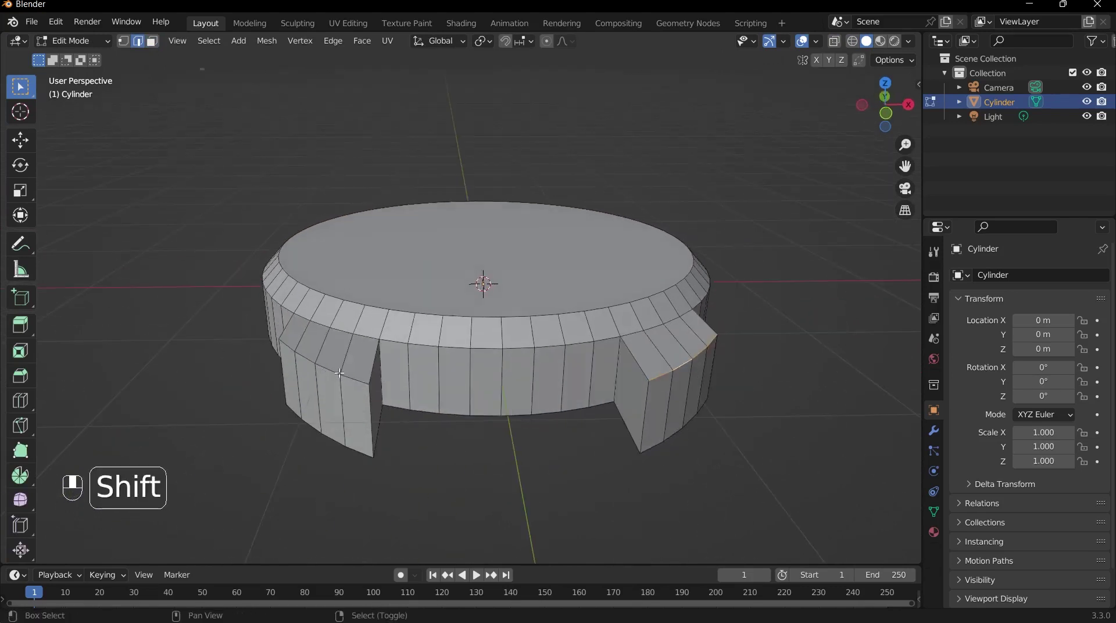
pyautogui.keyDown('alt'); pyautogui.keyDown('shift'); pyautogui.click(319, 359); pyautogui.keyUp('shift'); pyautogui.keyUp('alt')
pyautogui.moveTo(726, 283); pyautogui.dragTo(487, 384, button='middle')
pyautogui.keyDown('alt'); pyautogui.keyDown('shift'); pyautogui.click(487, 384); pyautogui.keyUp('shift'); pyautogui.keyUp('alt')
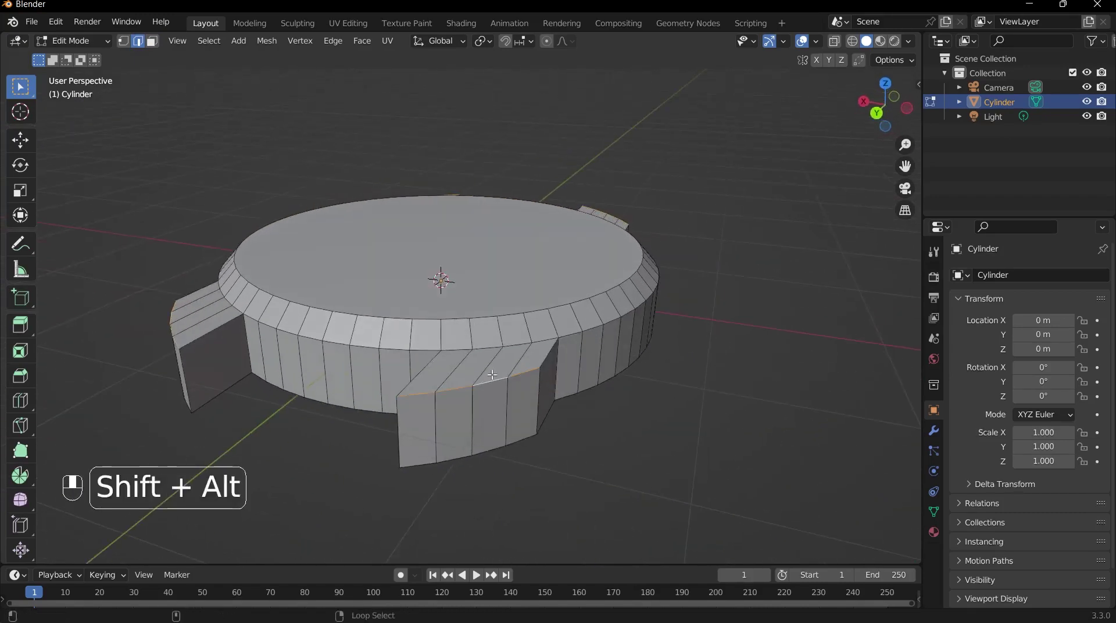
# - Move the selected edges down about 0.15 m along Z to slope the lug tops, and check them in Object Mode from the right view
pyautogui.scroll(-4, 640, 307)
pyautogui.moveTo(640, 307)
pyautogui.mouseDown(button='middle')
pyautogui.moveTo(649, 281)
pyautogui.moveTo(650, 303)
pyautogui.moveTo(635, 289)
pyautogui.mouseUp(button='middle')
pyautogui.scroll(2, 730, 238)
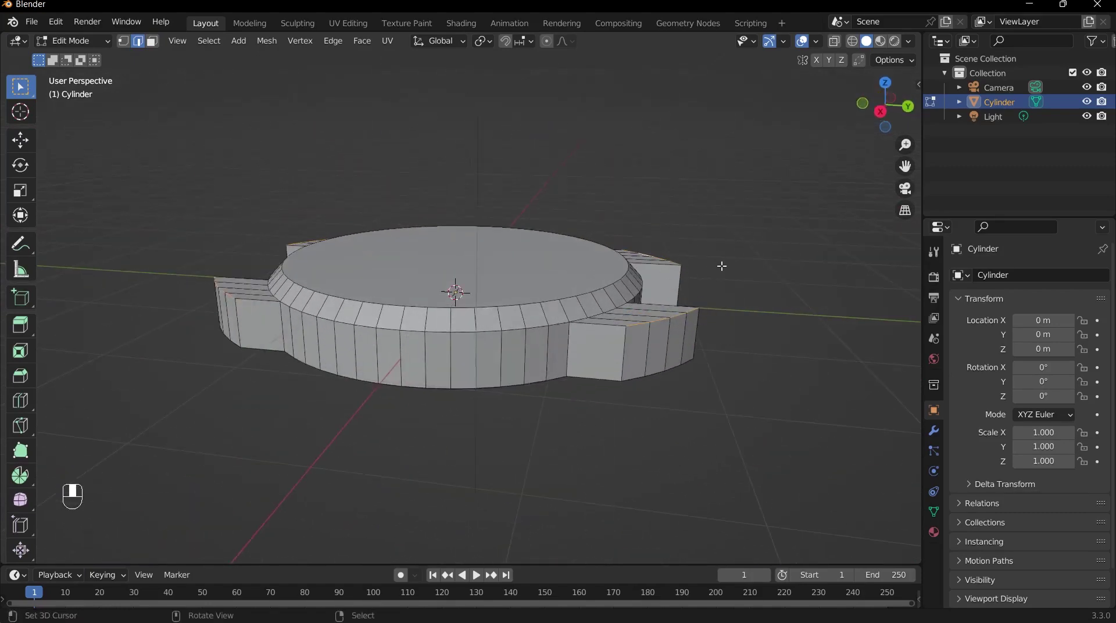
pyautogui.press('g')
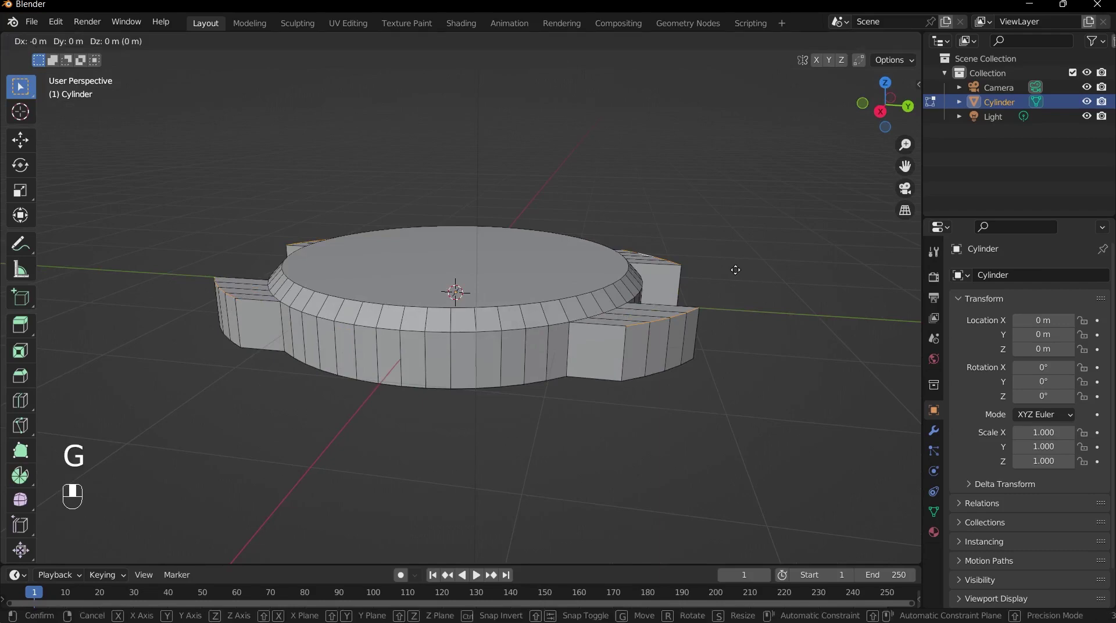
pyautogui.press('z')
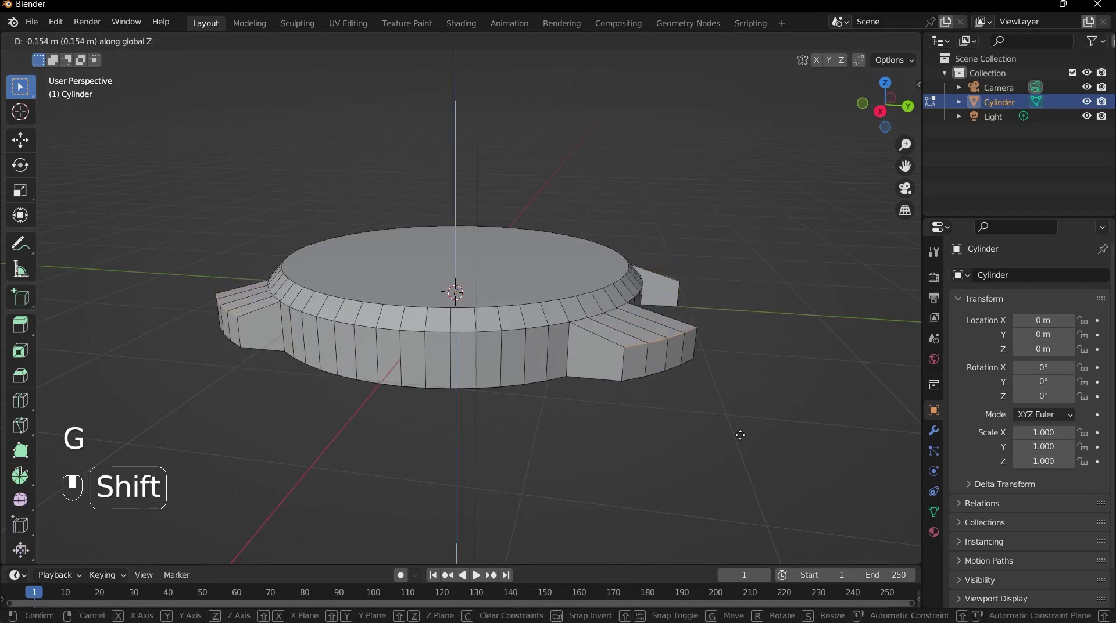
pyautogui.keyDown('shift'); pyautogui.click(699, 432); pyautogui.keyUp('shift')
pyautogui.press('Tab')
pyautogui.press('`')
pyautogui.scroll(3, 651, 254)
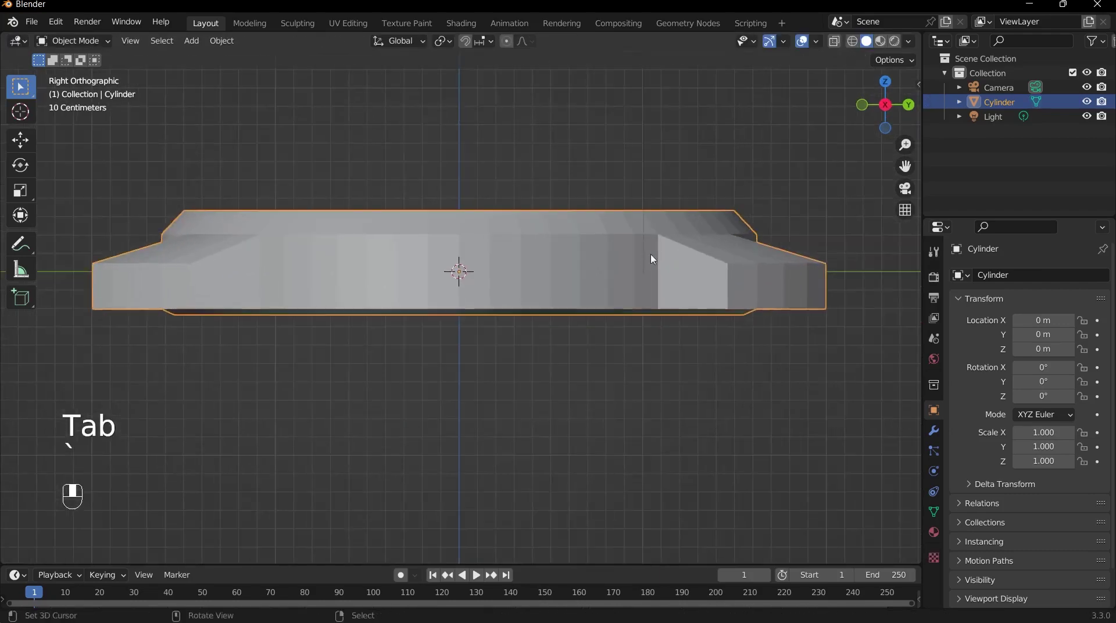
# - Switch to Edit Mode with face selection and examine where the lugs meet the upper slanted rim
pyautogui.scroll(-4, 395, 251)
pyautogui.moveTo(393, 260); pyautogui.dragTo(563, 296, button='middle')
pyautogui.moveTo(676, 336); pyautogui.dragTo(561, 296, button='middle')
pyautogui.press('Tab')
pyautogui.scroll(4, 561, 296)
pyautogui.press('3')
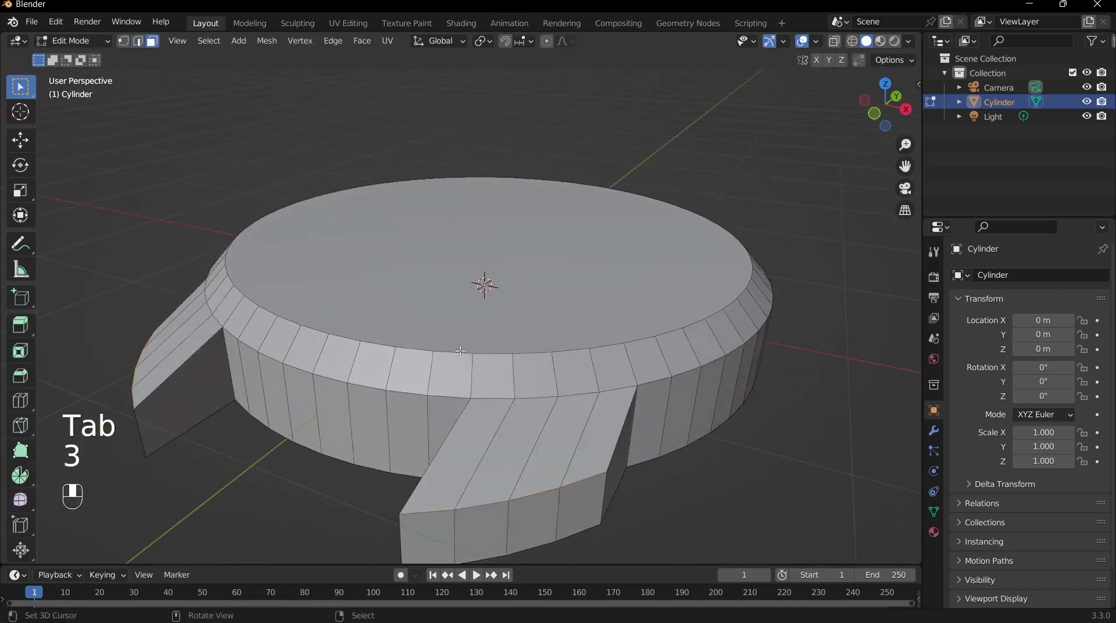
pyautogui.press('`')
pyautogui.keyDown('shift'); pyautogui.moveTo(601, 279); pyautogui.dragTo(505, 326, button='middle'); pyautogui.keyUp('shift')
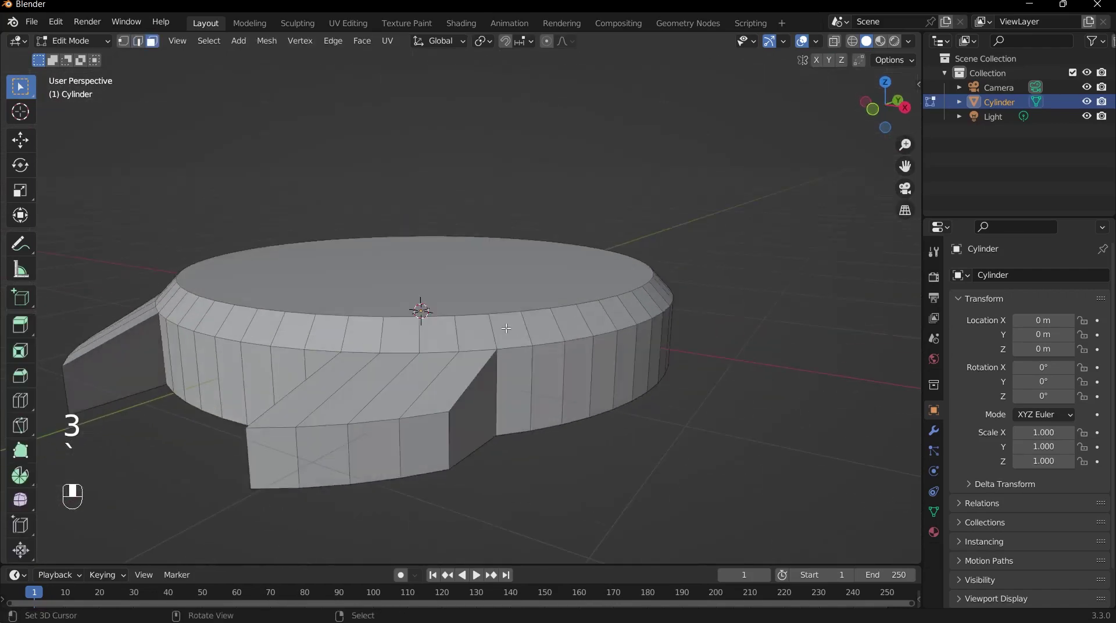
pyautogui.scroll(2, 511, 331)
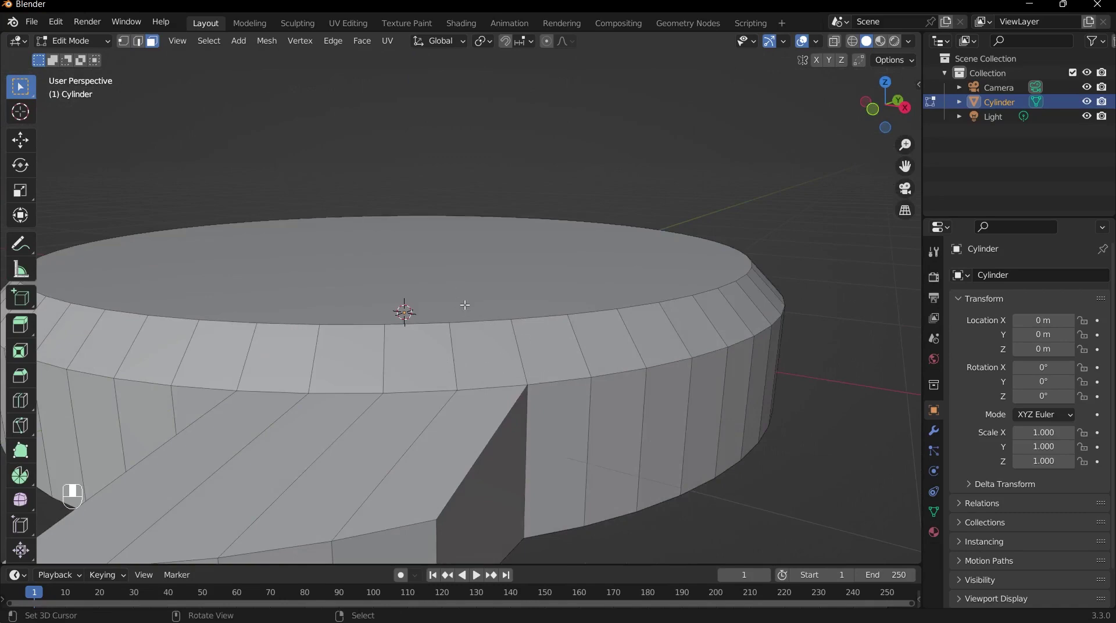
pyautogui.scroll(-3, 465, 305)
pyautogui.moveTo(464, 304); pyautogui.dragTo(500, 341, button='middle')
# - From the front view, add a loop cut around the upper slanted rim, slid toward its lower edge with a factor of about 0.729
pyautogui.press('`')
pyautogui.scroll(4, 565, 339)
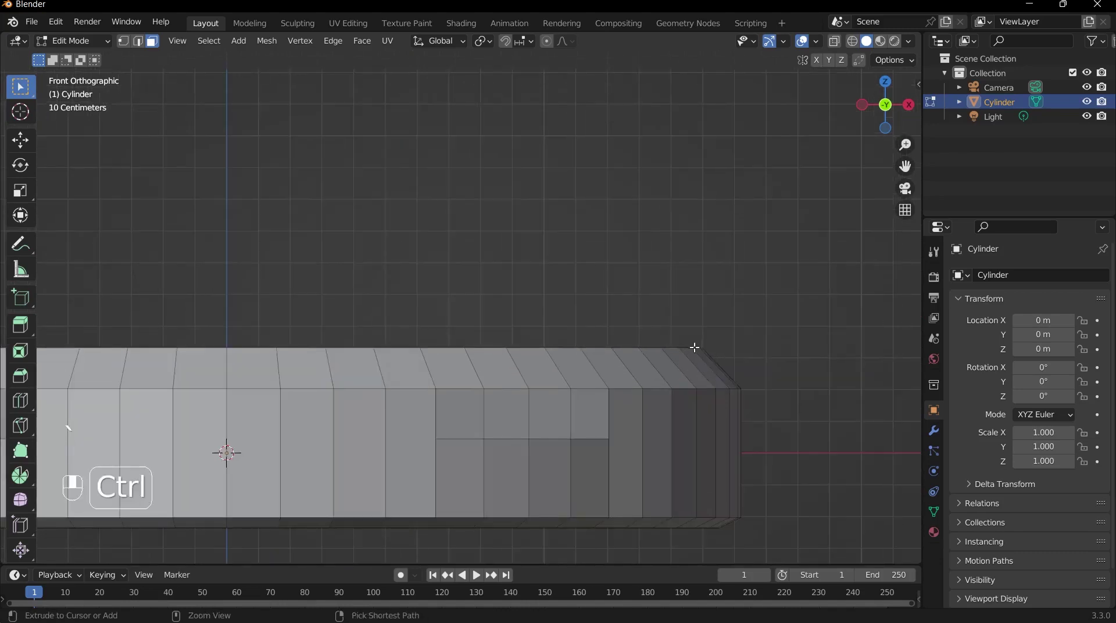
pyautogui.hotkey('ctrl', 'r')
pyautogui.click(718, 363)
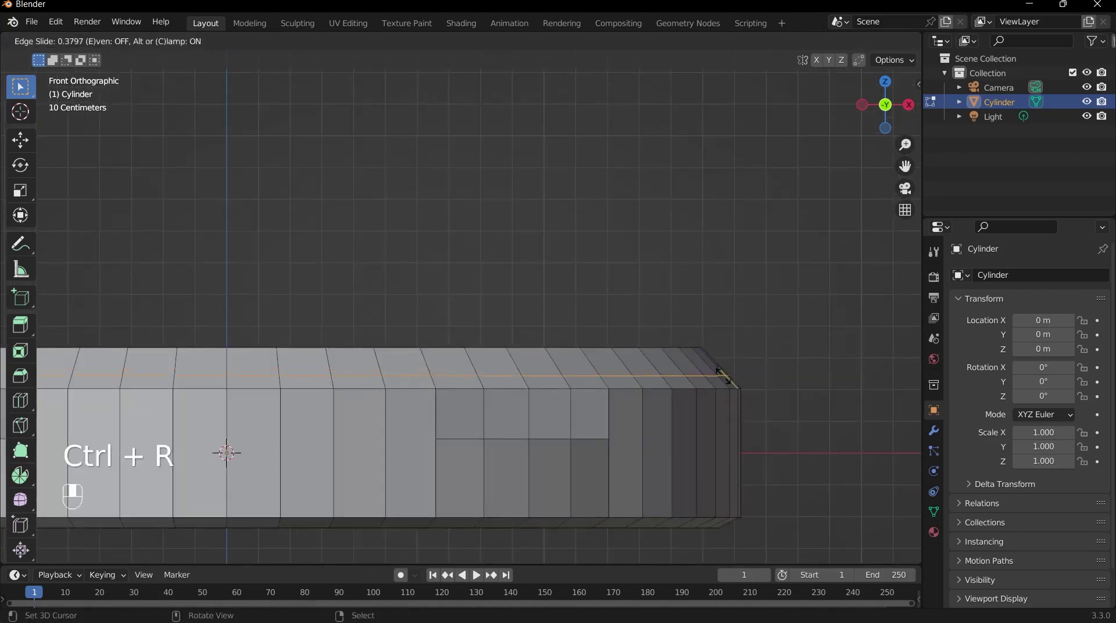
pyautogui.moveTo(725, 381); pyautogui.dragTo(728, 386)
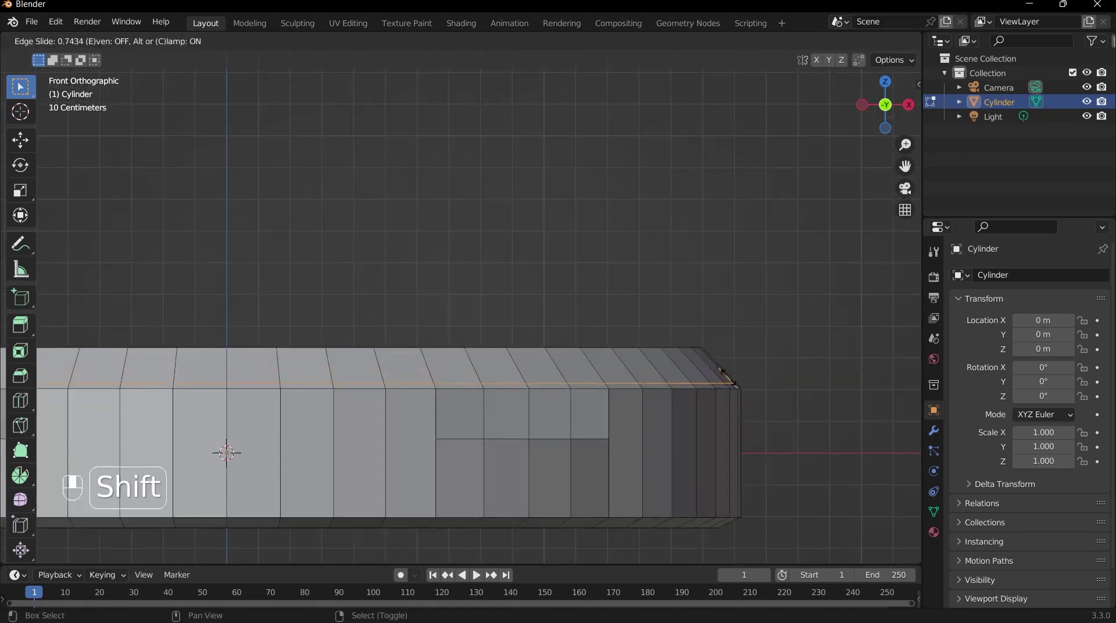
pyautogui.click(728, 378)
# - Scale the new edge loop outward by about 1.01 to form a thin vertical lip below the slanted rim
pyautogui.keyDown('shift'); pyautogui.moveTo(729, 378); pyautogui.dragTo(577, 329, button='middle'); pyautogui.keyUp('shift')
pyautogui.scroll(3, 577, 329)
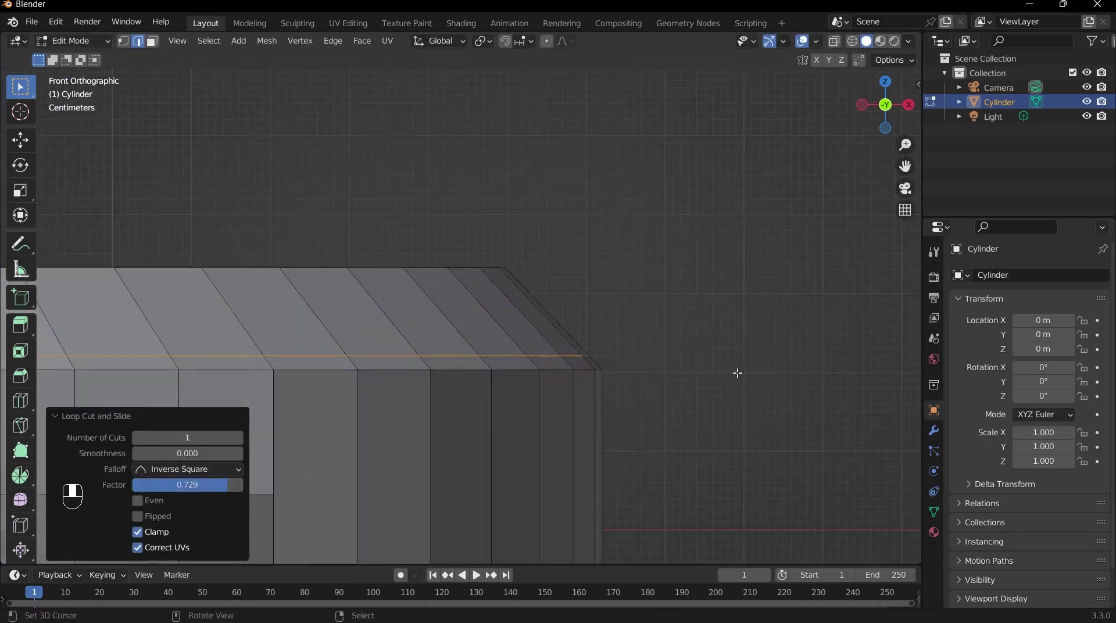
pyautogui.press('s')
pyautogui.press('shift')
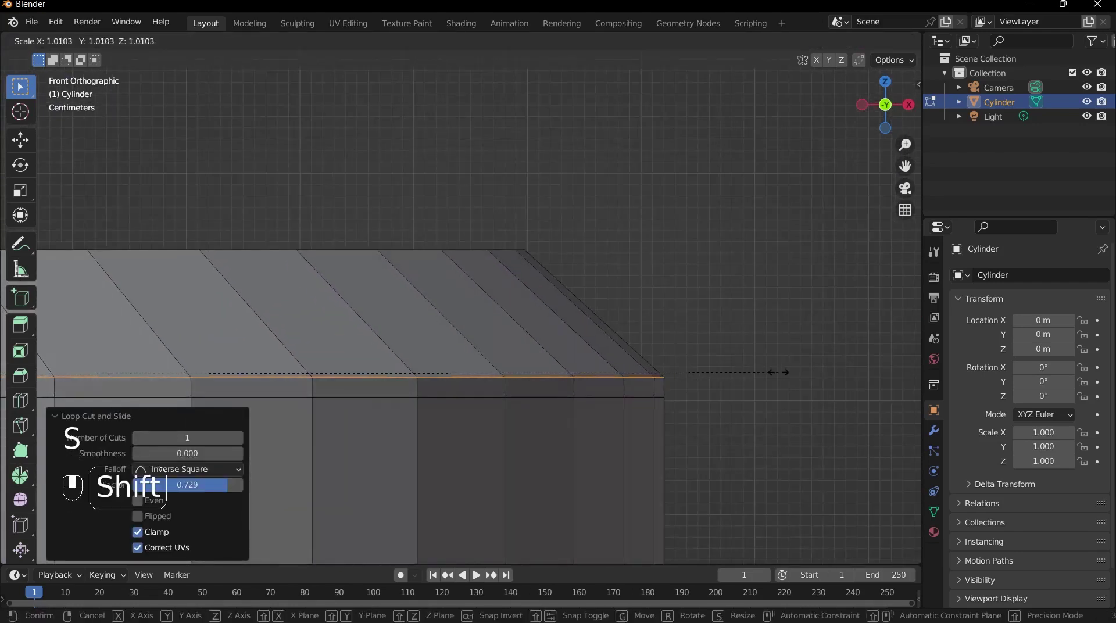
pyautogui.click(727, 373)
pyautogui.scroll(-4, 627, 363)
# - Return to Object Mode and examine the rim lip and the lugs from front and angled views
pyautogui.press('Tab')
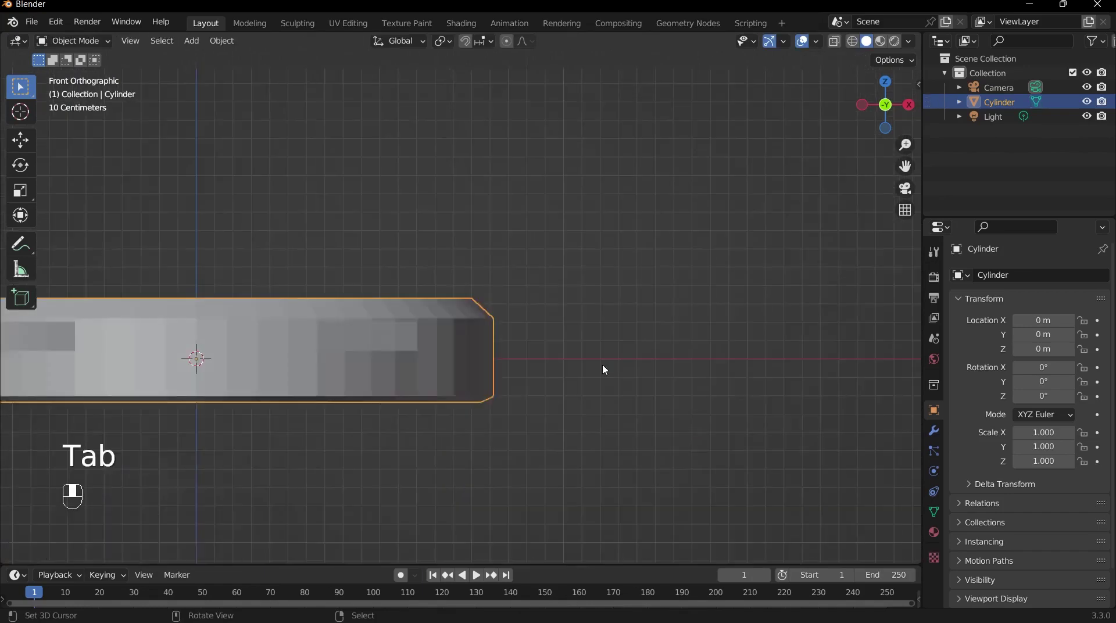
pyautogui.moveTo(602, 365); pyautogui.dragTo(607, 406, button='middle')
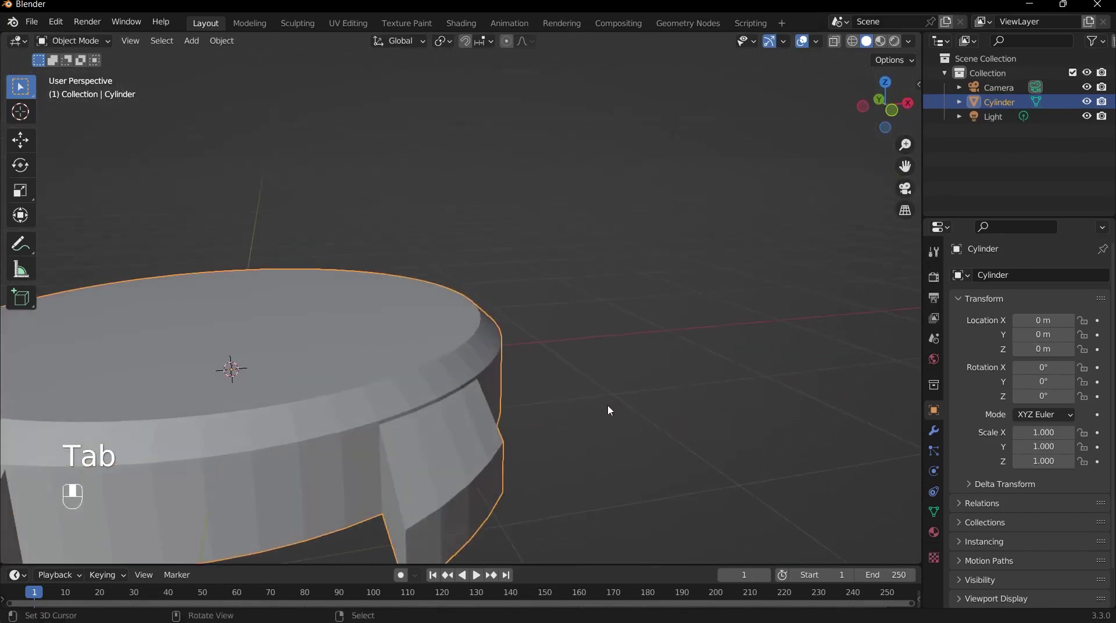
pyautogui.press('KP_1')
pyautogui.scroll(-4, 447, 269)
pyautogui.keyDown('shift'); pyautogui.moveTo(436, 269); pyautogui.dragTo(598, 224, button='middle'); pyautogui.keyUp('shift')
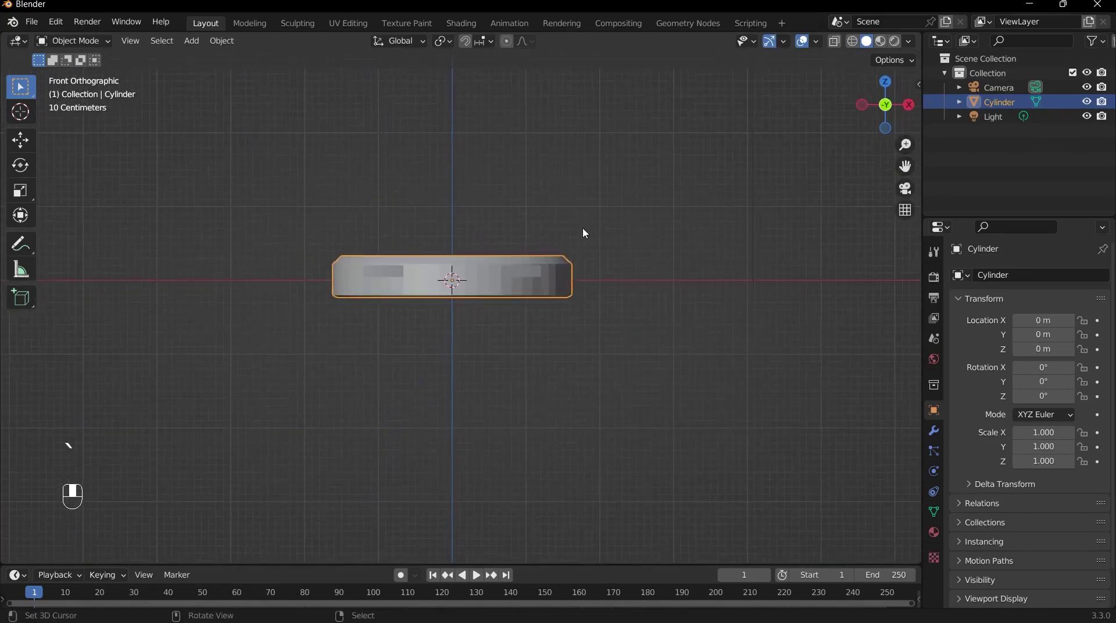
pyautogui.moveTo(484, 222); pyautogui.dragTo(455, 327, button='middle')
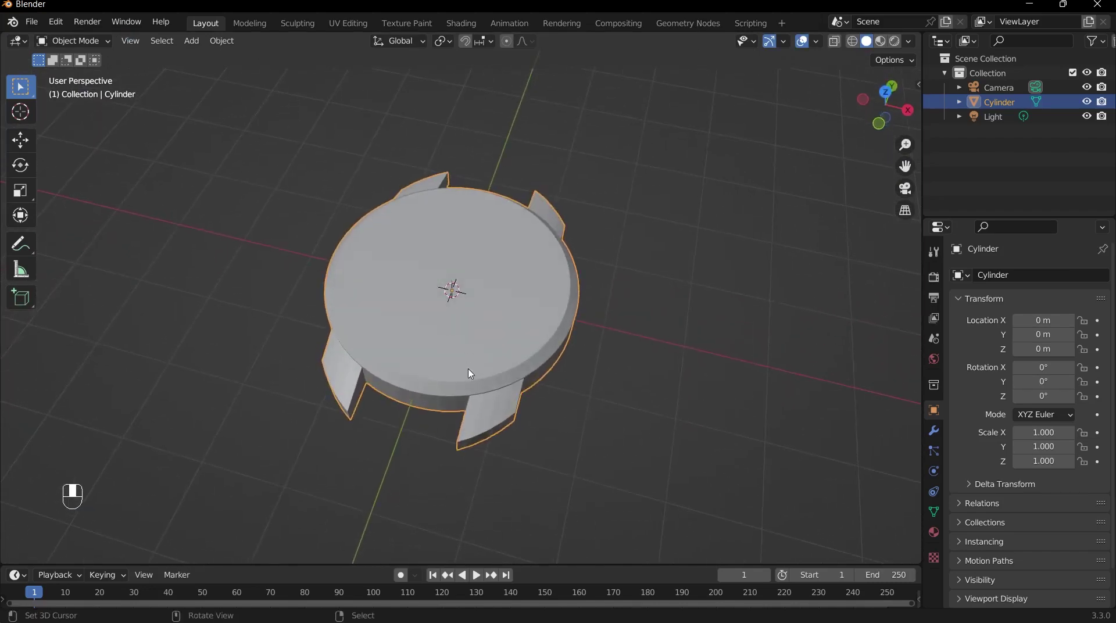
pyautogui.moveTo(470, 374); pyautogui.dragTo(509, 338, button='middle')
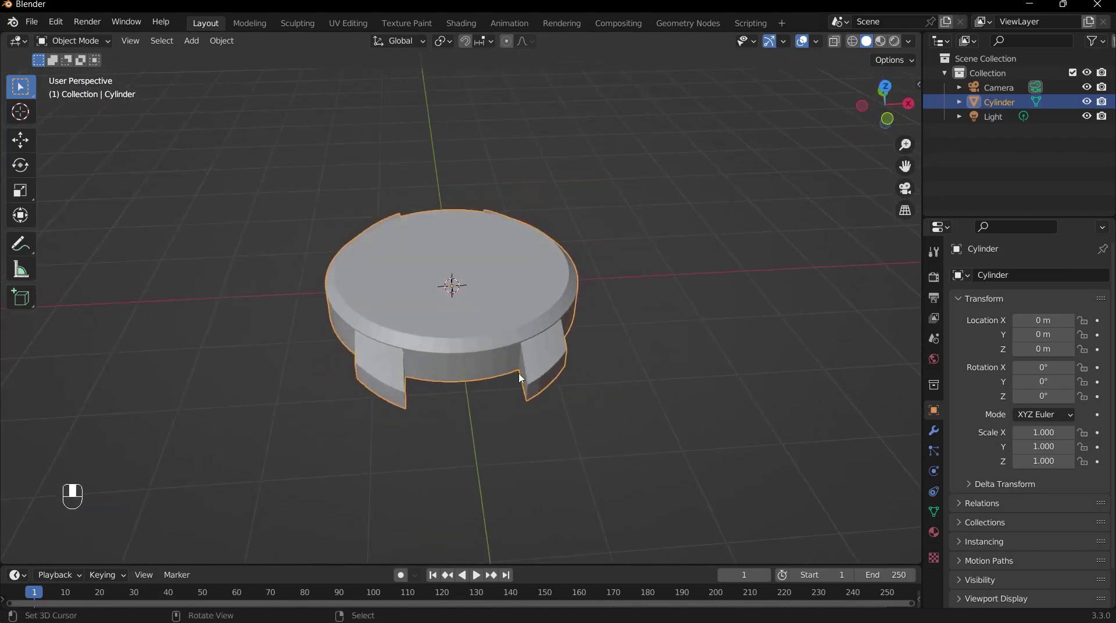
pyautogui.moveTo(521, 378); pyautogui.dragTo(530, 263, button='middle')
# - In Edit Mode with face selection, select the disc's top face and extrude it up about 0.045 m
pyautogui.press('Tab')
pyautogui.press('3')
pyautogui.click(531, 262)
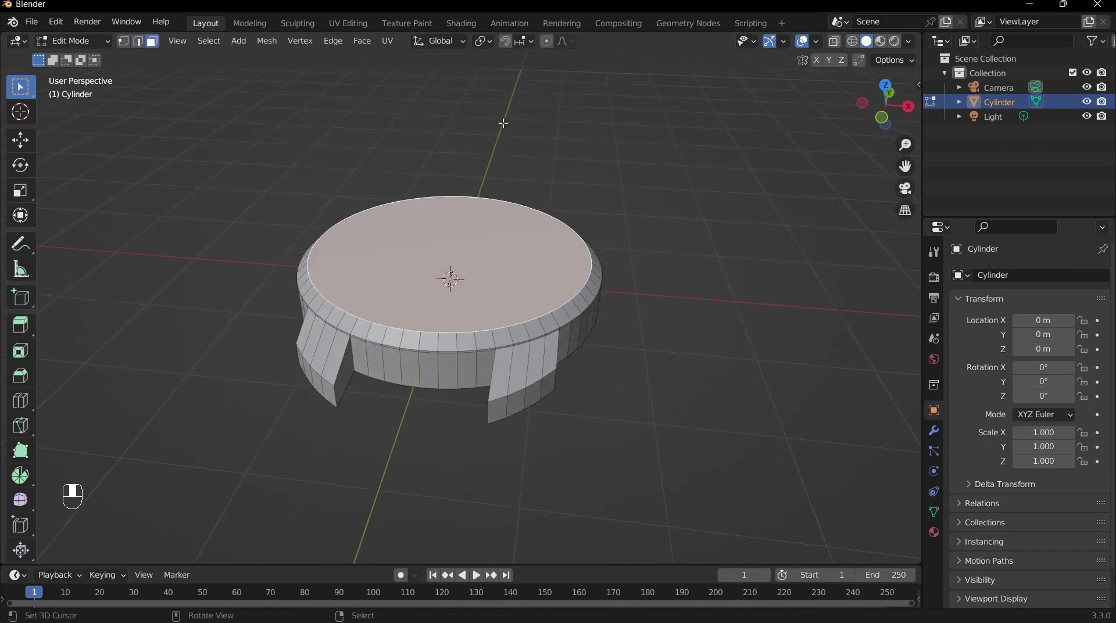
pyautogui.scroll(3, 523, 237)
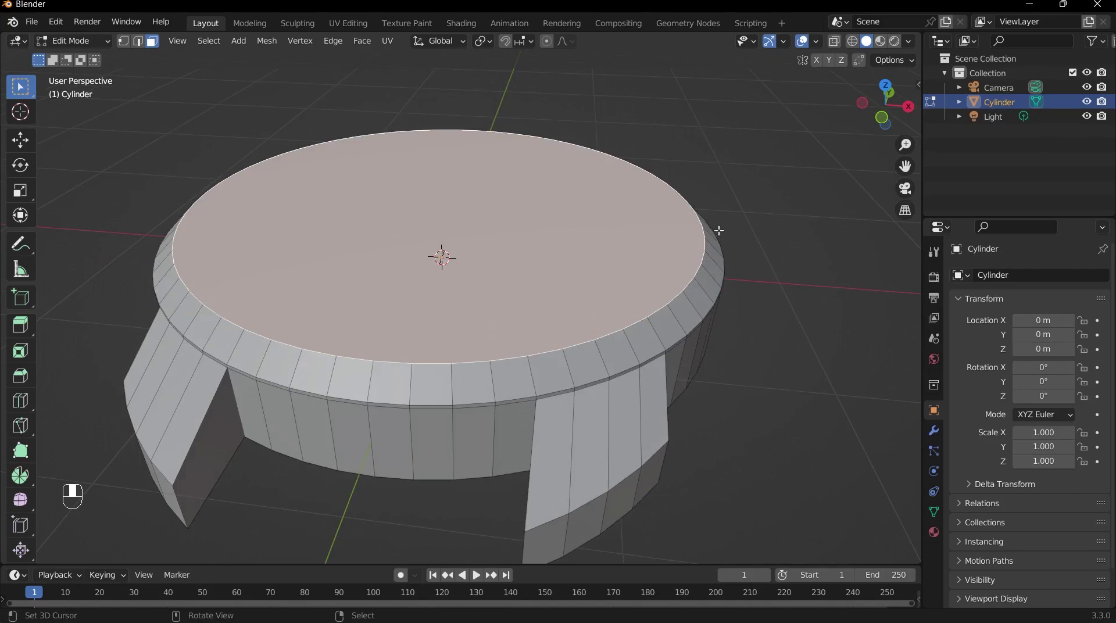
pyautogui.moveTo(719, 231); pyautogui.dragTo(692, 323, button='middle')
pyautogui.scroll(2, 668, 251)
pyautogui.scroll(2, 731, 348)
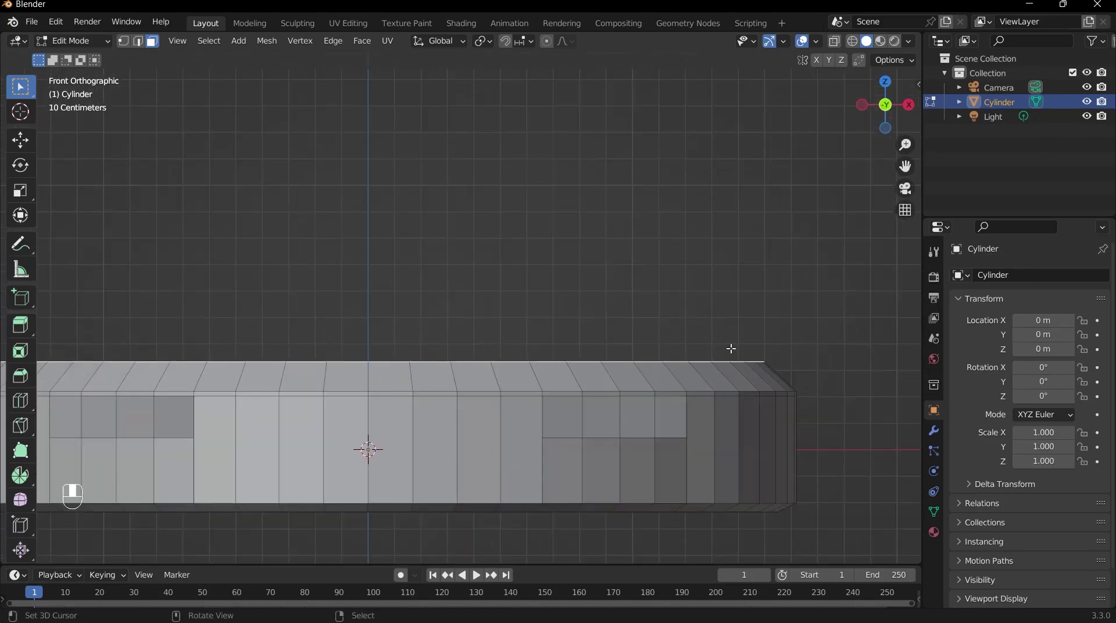
pyautogui.press('e')
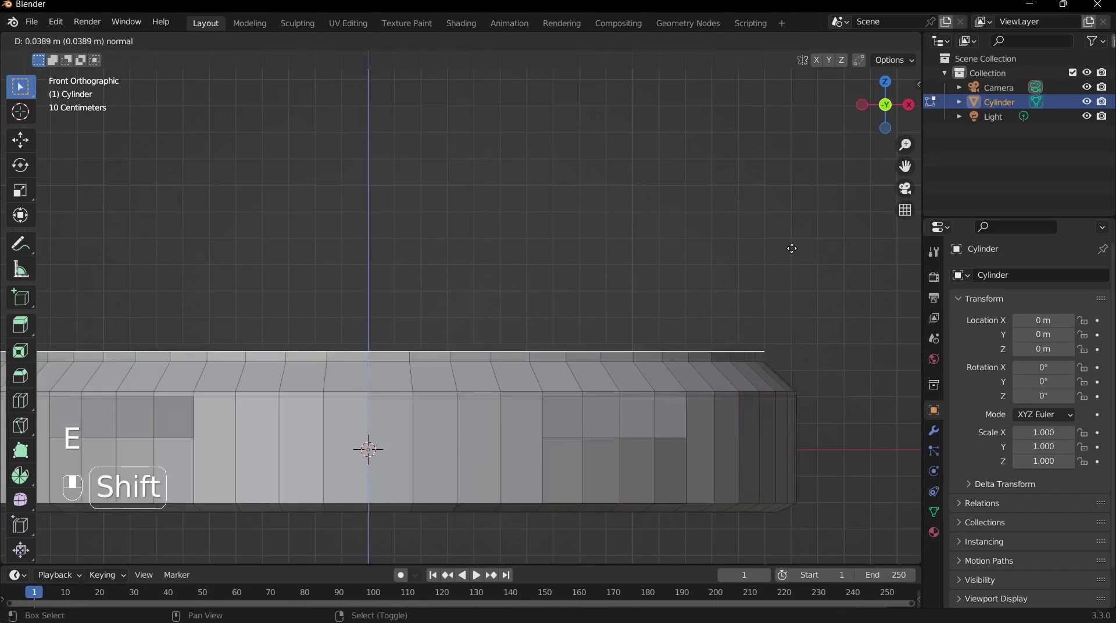
pyautogui.click(802, 237)
pyautogui.moveTo(800, 242); pyautogui.dragTo(639, 352, button='middle')
pyautogui.scroll(-3, 351, 348)
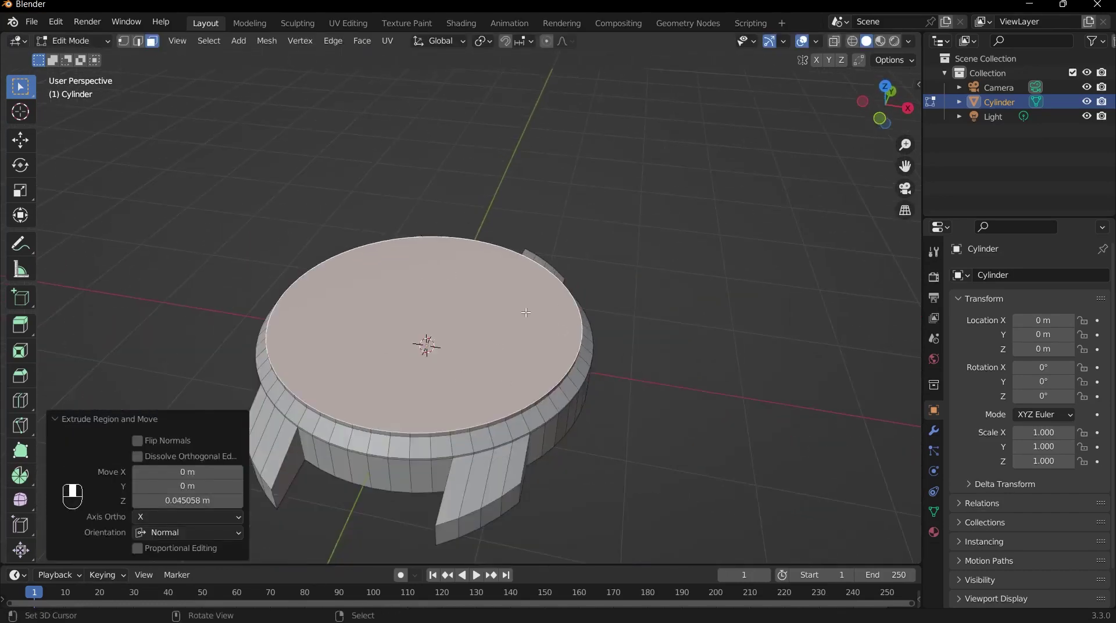
# - Inset the raised top face by about 0.097 m
pyautogui.scroll(2, 744, 327)
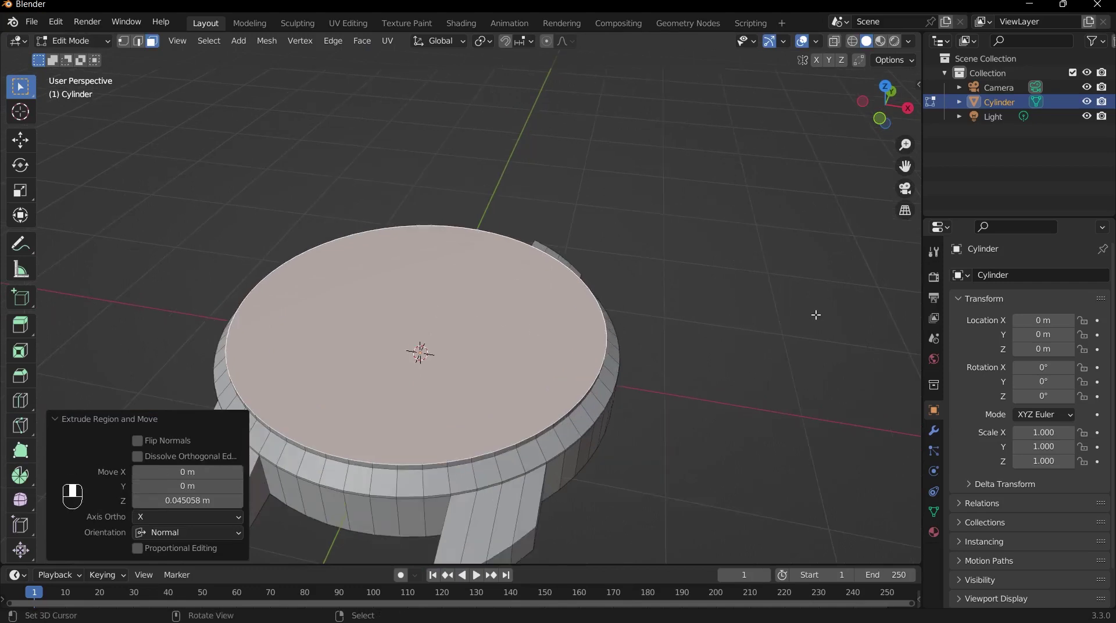
pyautogui.press('i')
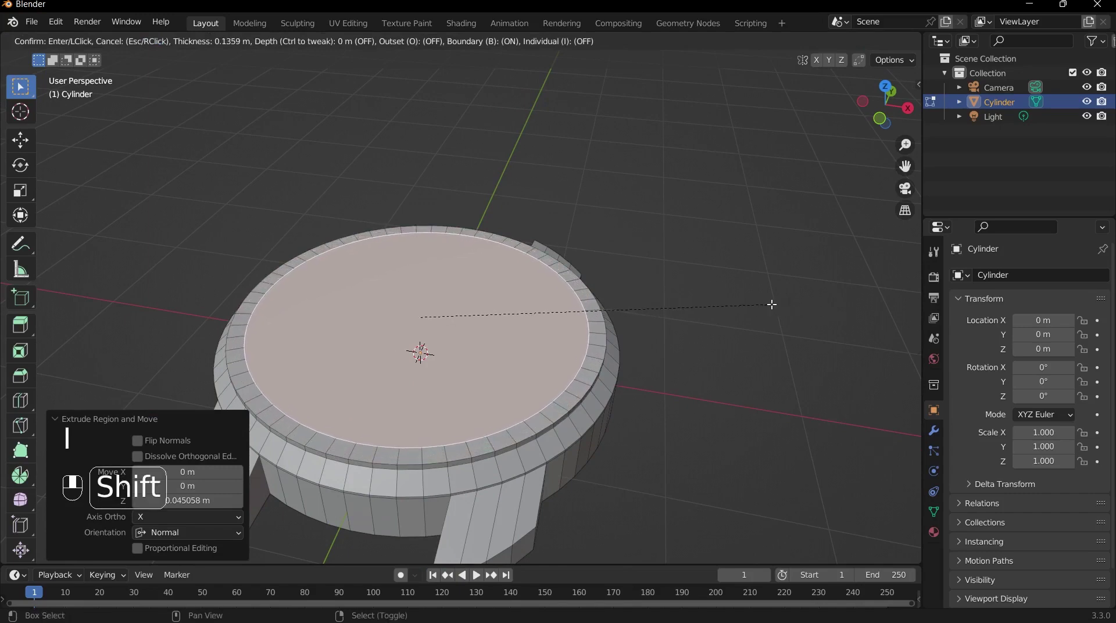
pyautogui.click(818, 300)
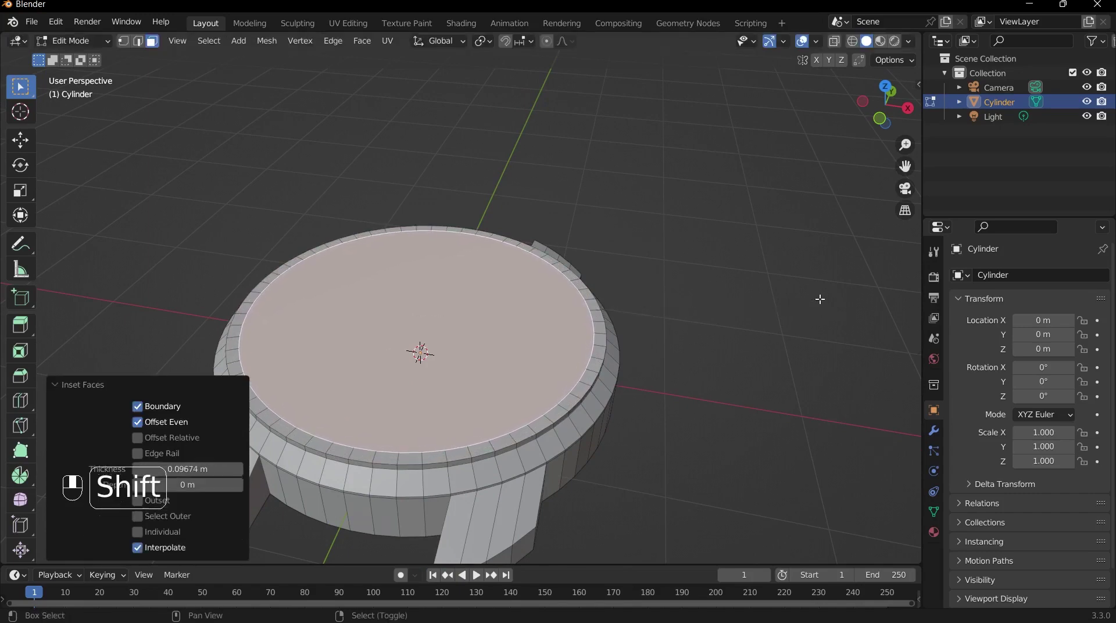
# - From the front view, move the inset top face up about 0.026 m along Z to slope its border
pyautogui.moveTo(733, 287); pyautogui.dragTo(763, 229, button='middle')
pyautogui.press('`')
pyautogui.scroll(2, 757, 262)
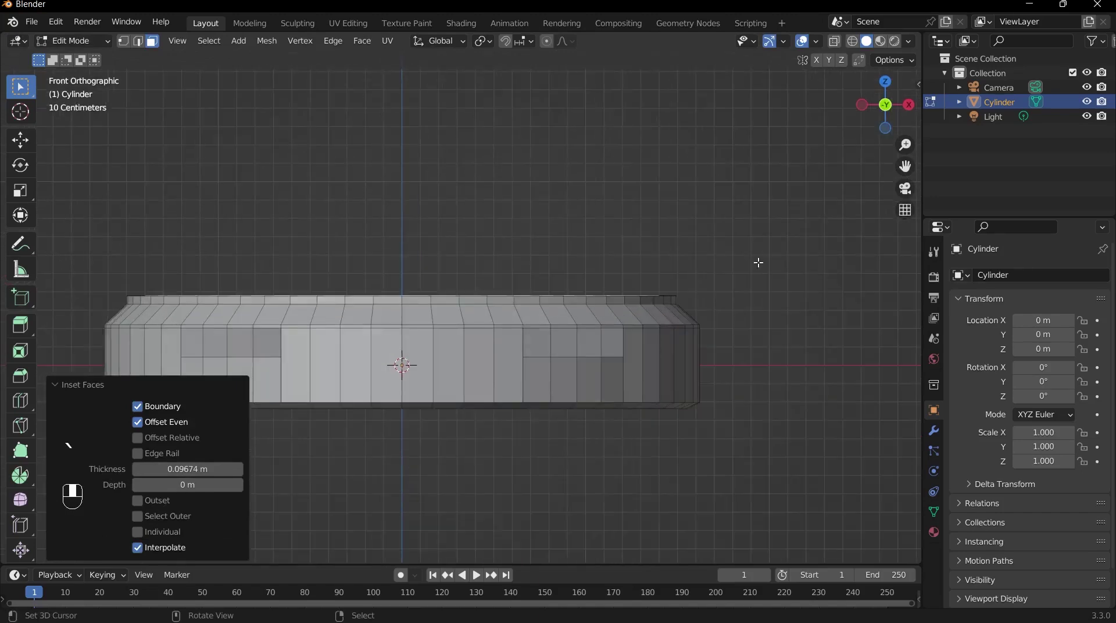
pyautogui.keyDown('shift'); pyautogui.moveTo(757, 279); pyautogui.dragTo(679, 301, button='middle'); pyautogui.keyUp('shift')
pyautogui.scroll(2, 754, 315)
pyautogui.press('g')
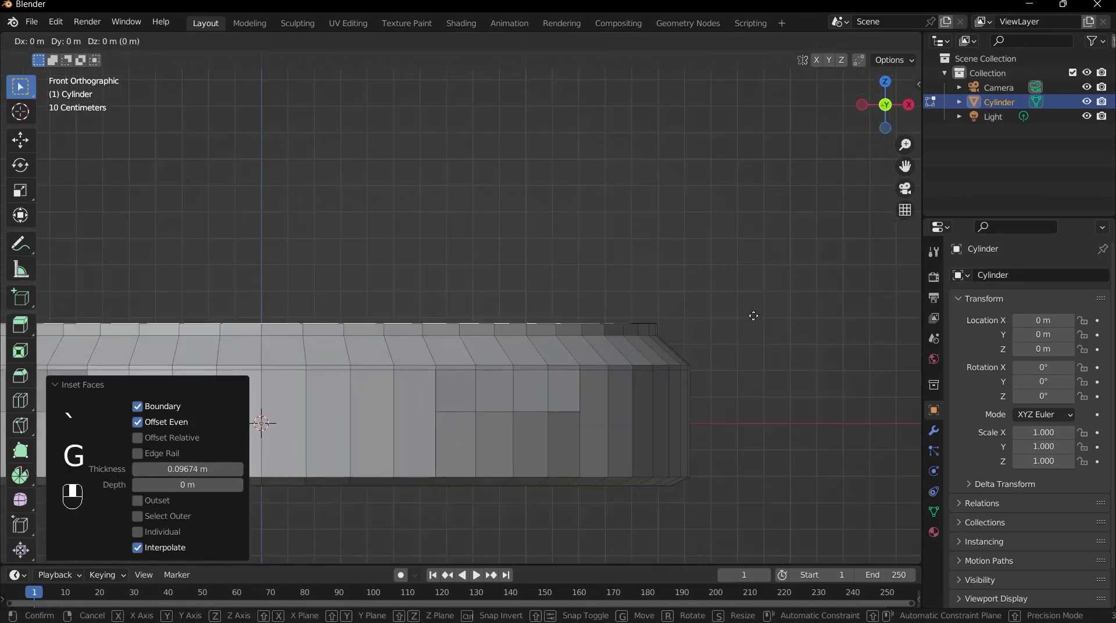
pyautogui.middleClick(755, 316)
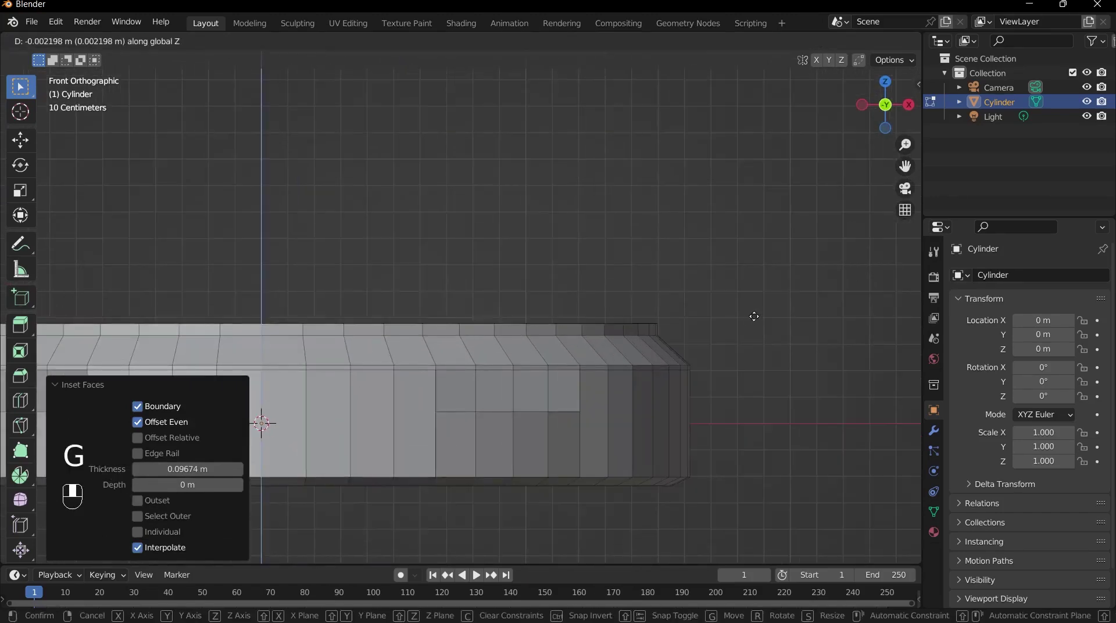
pyautogui.click(795, 241)
# - Inset the top face again by about 0.046 m to leave a narrow flat ring
pyautogui.moveTo(776, 270); pyautogui.dragTo(769, 326, button='middle')
pyautogui.scroll(-2, 770, 330)
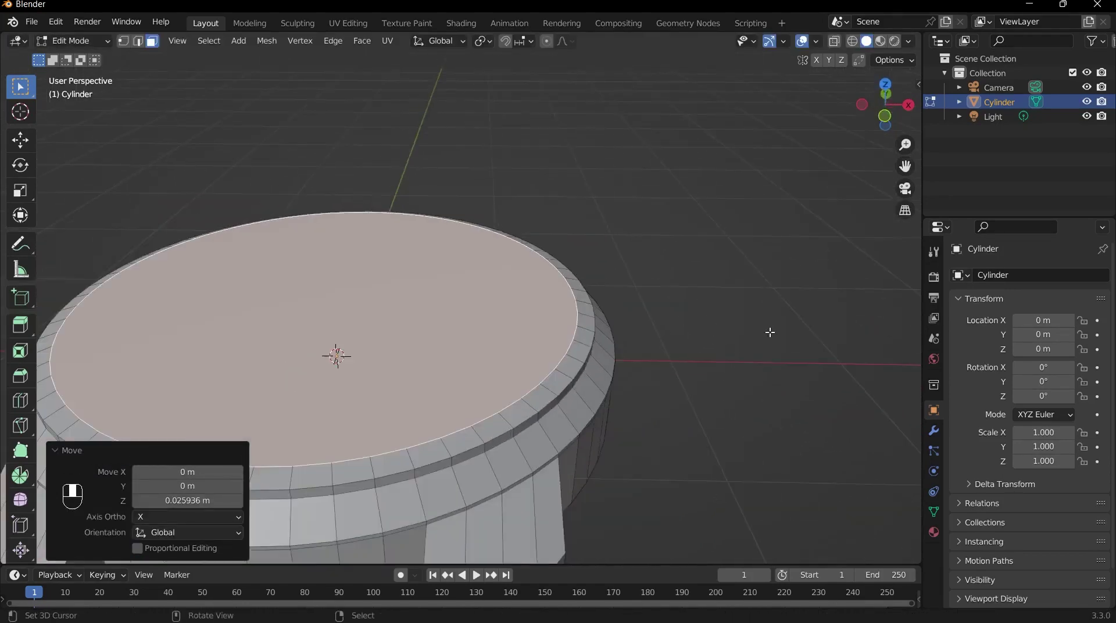
pyautogui.scroll(2, 771, 332)
pyautogui.press('i')
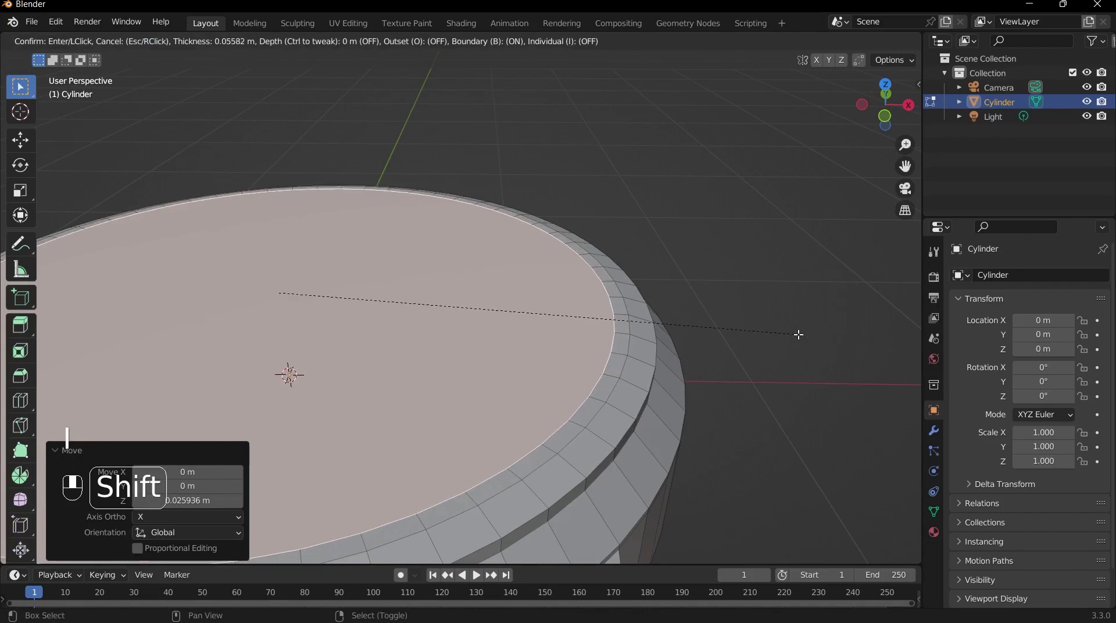
pyautogui.click(771, 324)
# - Extrude the inner top face down about 0.133 m to form a recess, and check it in Object Mode
pyautogui.scroll(-3, 771, 324)
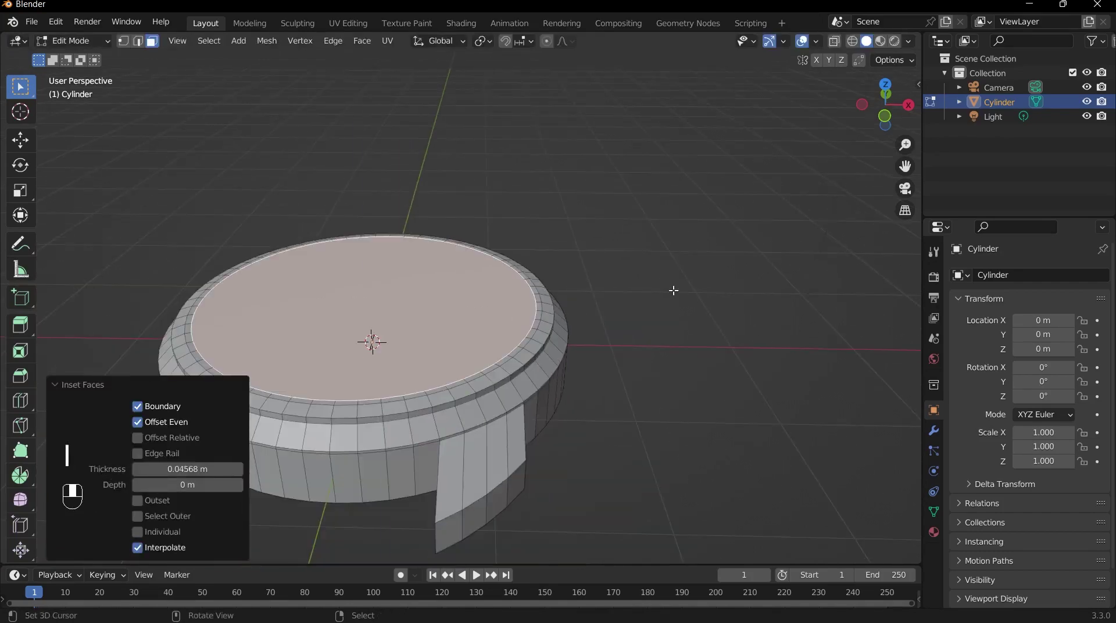
pyautogui.press('e')
pyautogui.keyDown('shift'); pyautogui.click(707, 272); pyautogui.keyUp('shift')
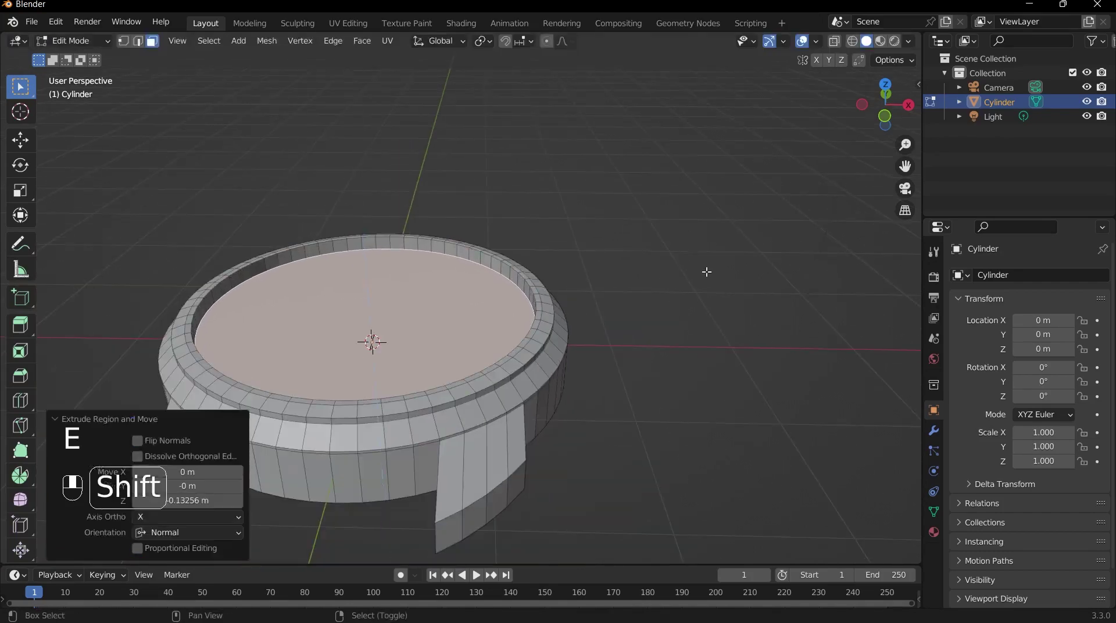
pyautogui.press('Tab')
pyautogui.scroll(-3, 672, 256)
pyautogui.moveTo(672, 256); pyautogui.dragTo(503, 362, button='middle')
pyautogui.scroll(4, 521, 279)
# - In Edit Mode with face selection, select the full loop of inner wall faces around the recess
pyautogui.press('Tab')
pyautogui.press('3')
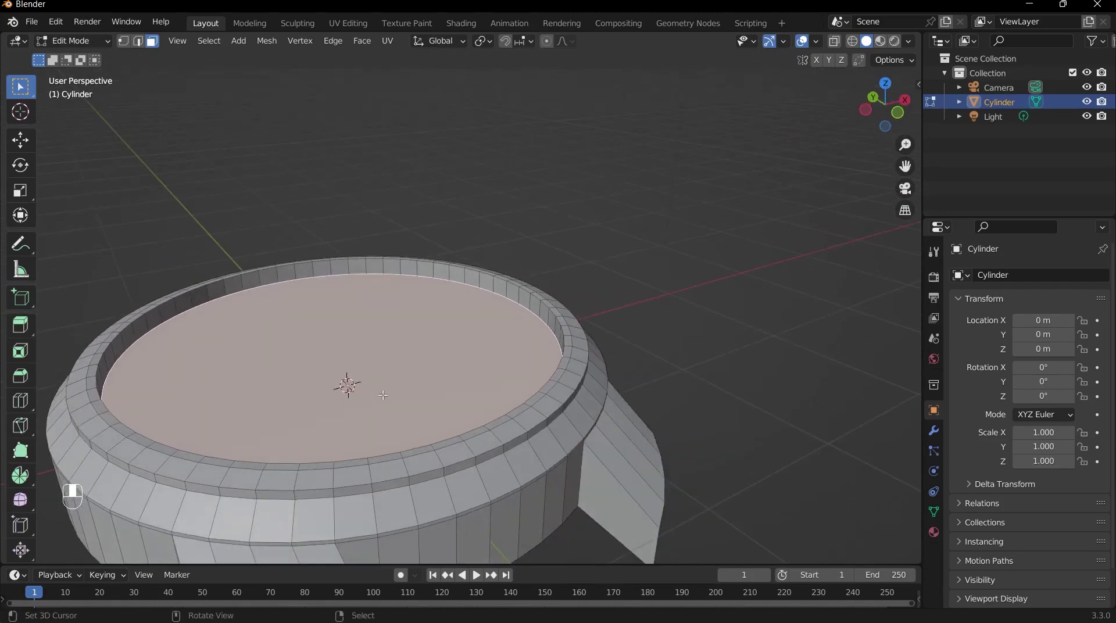
pyautogui.moveTo(383, 395); pyautogui.dragTo(273, 291, button='middle')
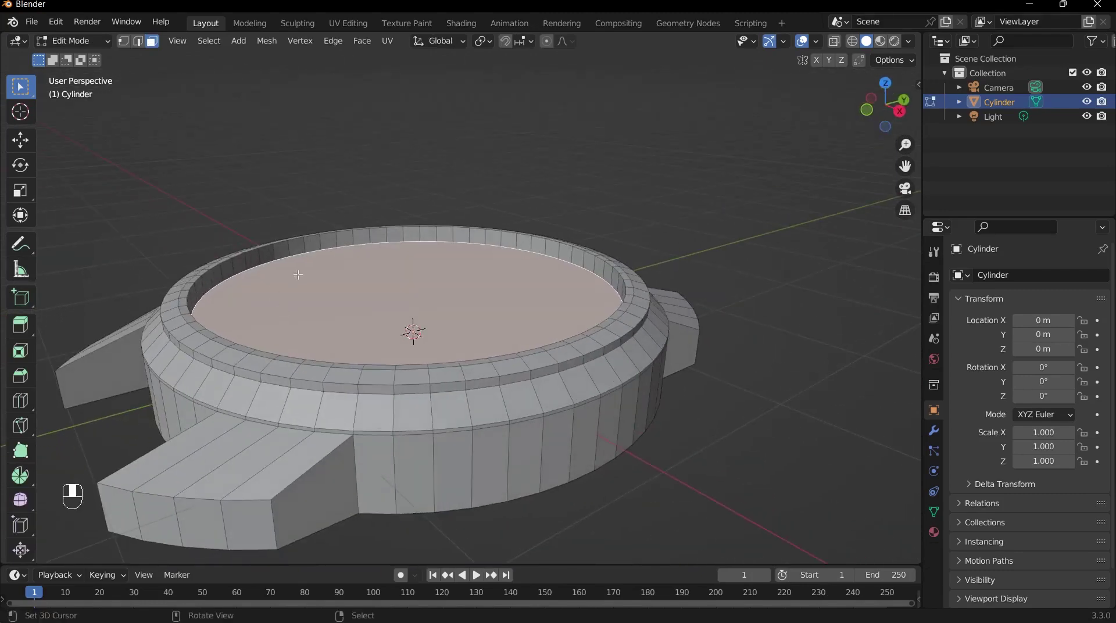
pyautogui.keyDown('alt'); pyautogui.click(301, 251); pyautogui.keyUp('alt')
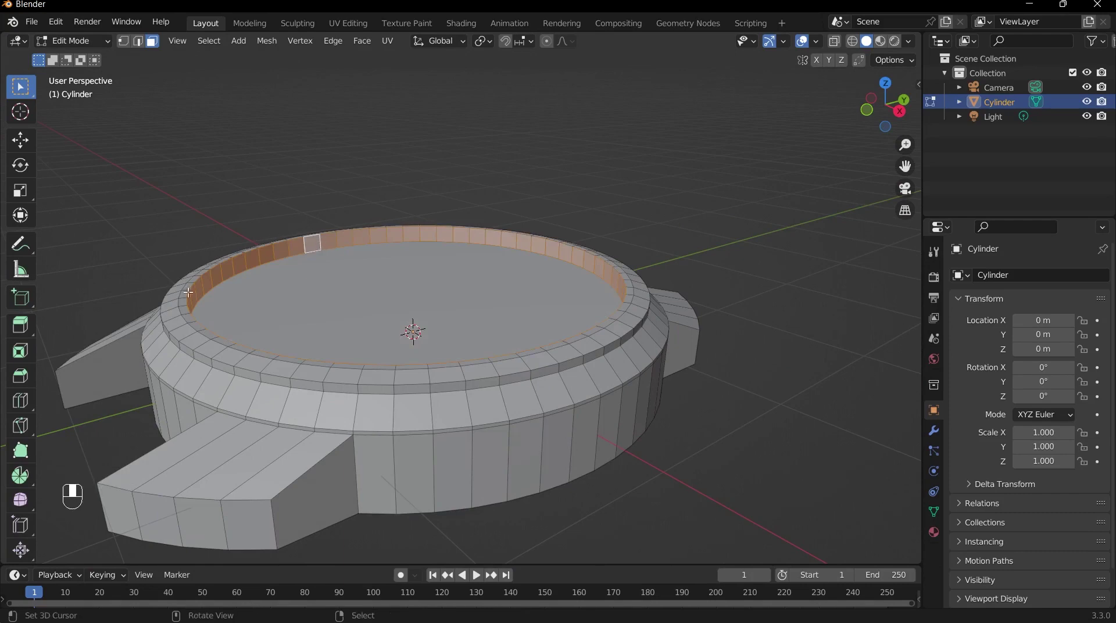
pyautogui.moveTo(306, 246); pyautogui.dragTo(778, 311, button='middle')
# - Try scaling the recess's wall faces uniformly to about 0.209, then undo the scaling
pyautogui.press('s')
pyautogui.click(718, 344)
pyautogui.scroll(4, 544, 329)
pyautogui.press('s')
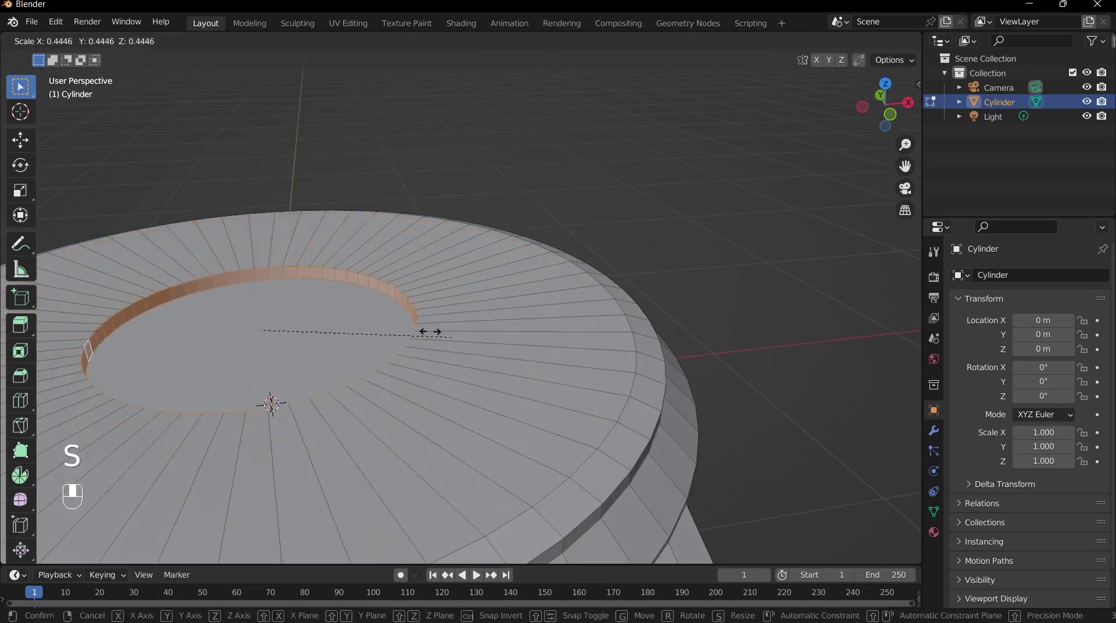
pyautogui.click(349, 319)
pyautogui.moveTo(348, 319); pyautogui.dragTo(447, 286, button='middle')
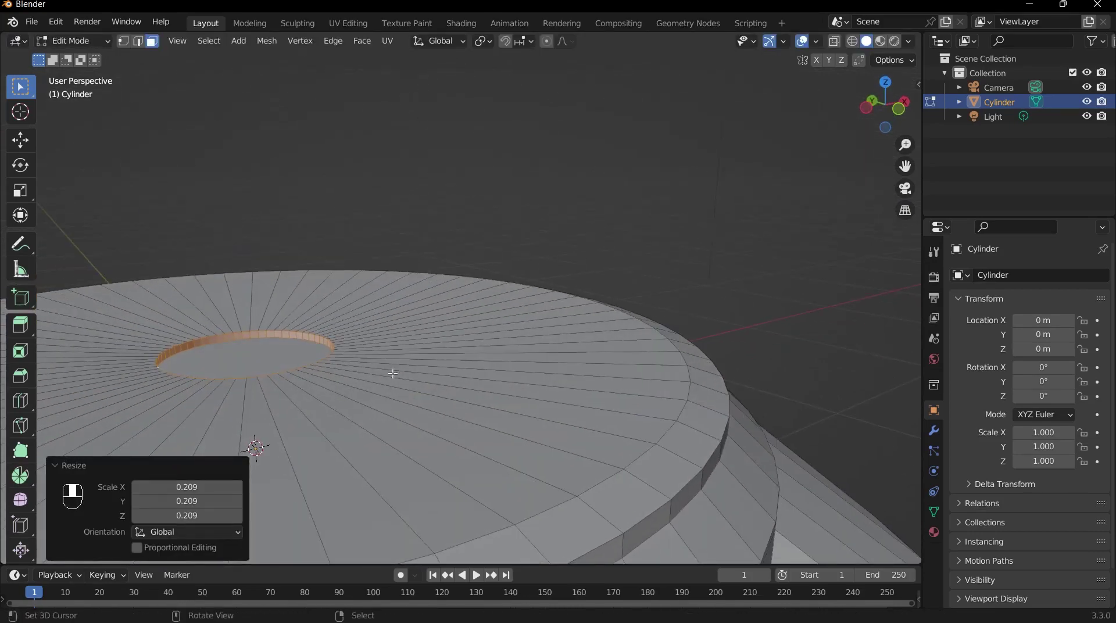
pyautogui.scroll(-1, 679, 366)
pyautogui.hotkey('ctrl', 'z')
# - Scale the recess's wall faces to about 0.958 in X and Y with Z locked, and check the result in Object Mode
pyautogui.press('s')
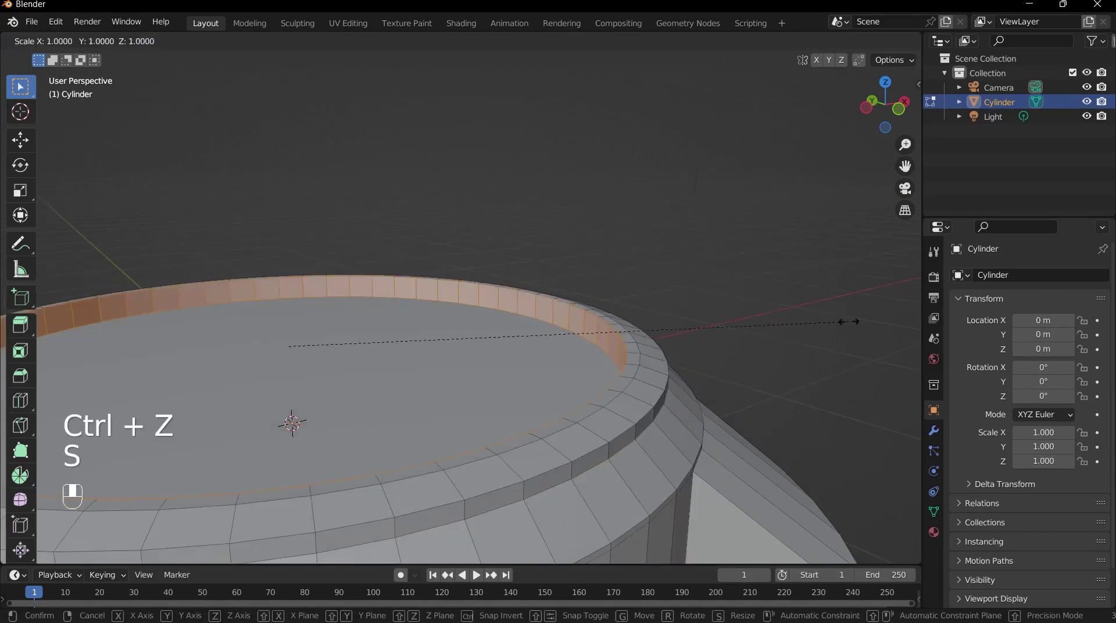
pyautogui.hotkey('shift', 'z')
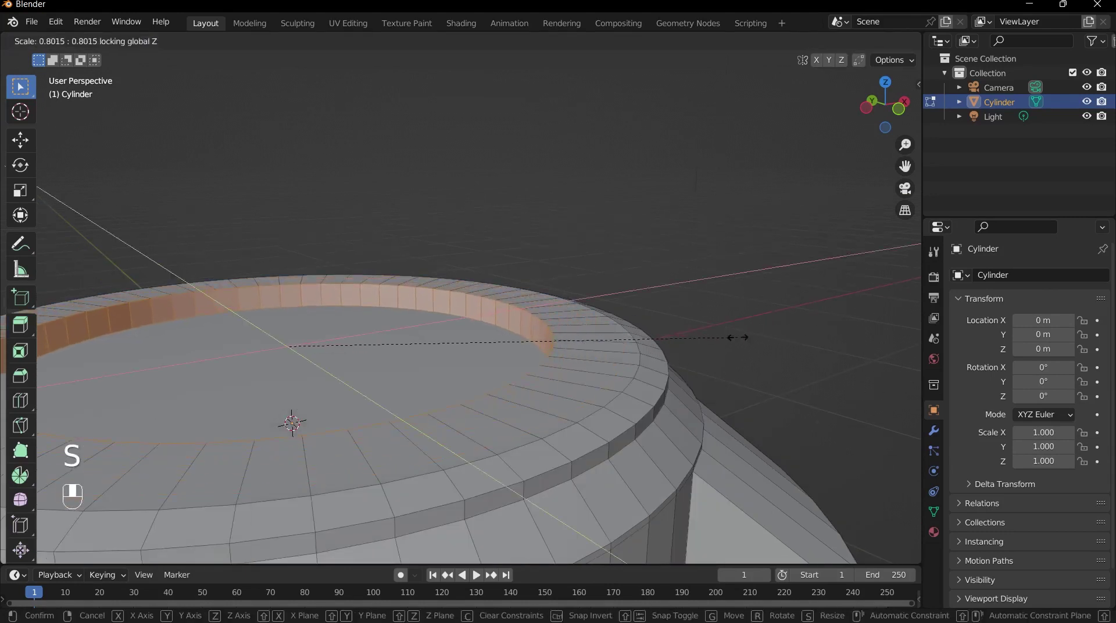
pyautogui.press('shift')
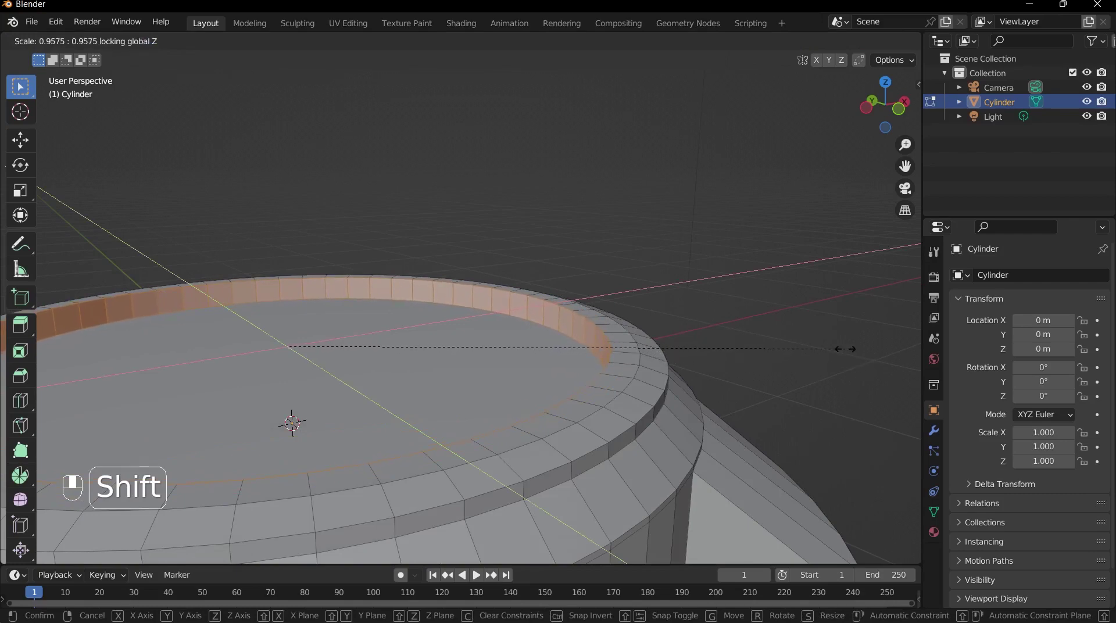
pyautogui.click(846, 348)
pyautogui.press('Tab')
pyautogui.scroll(-5, 802, 360)
pyautogui.moveTo(802, 361); pyautogui.dragTo(735, 378, button='middle')
pyautogui.press('Tab')
pyautogui.moveTo(608, 326); pyautogui.dragTo(668, 299, button='middle')
pyautogui.press('Tab')
pyautogui.scroll(5, 695, 349)
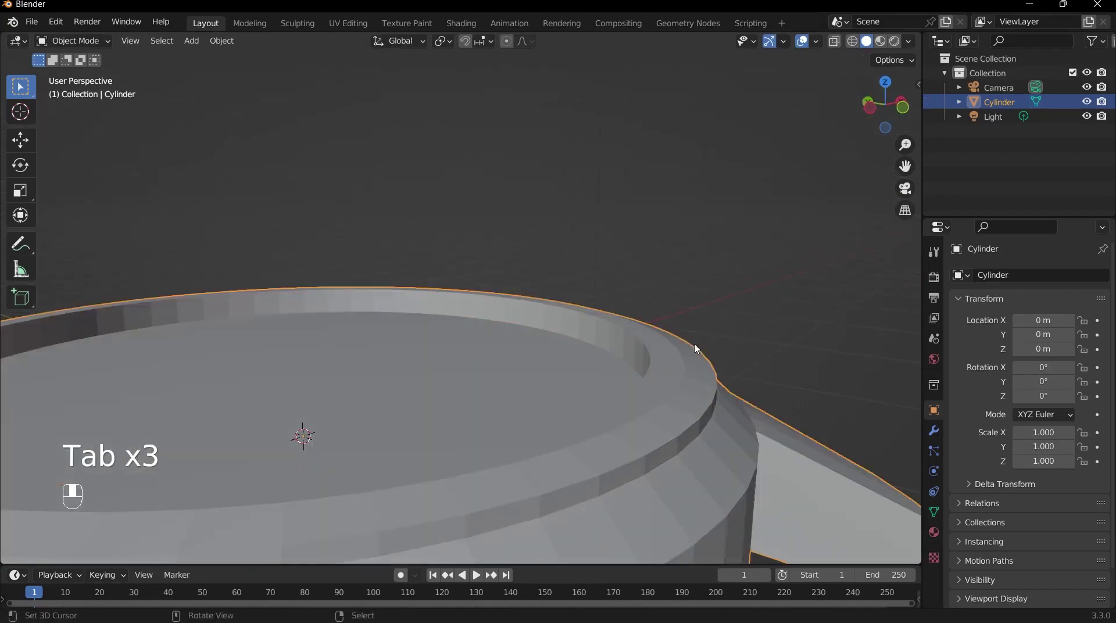
# - In Edit Mode, scale the recess's wall faces outward to about 1.04 in X and Y, keeping Z locked
pyautogui.scroll(-3, 695, 349)
pyautogui.press('Tab')
pyautogui.press('s')
pyautogui.hotkey('shift', 'z')
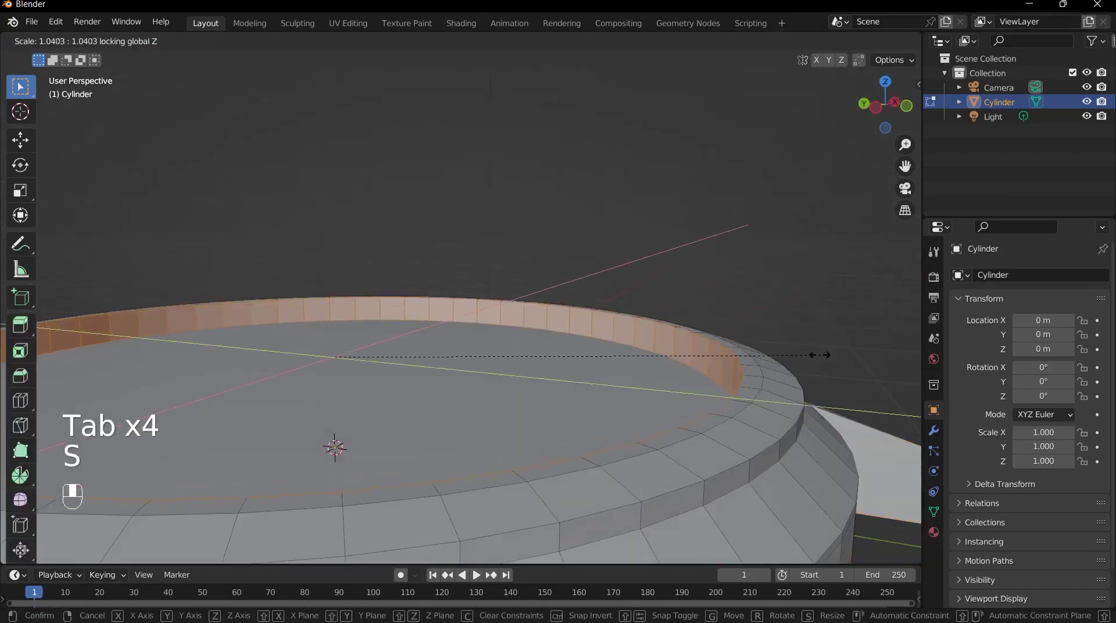
pyautogui.click(735, 351)
# - With edge selection, select the upper edge loop around the recess's inner rim
pyautogui.press('2')
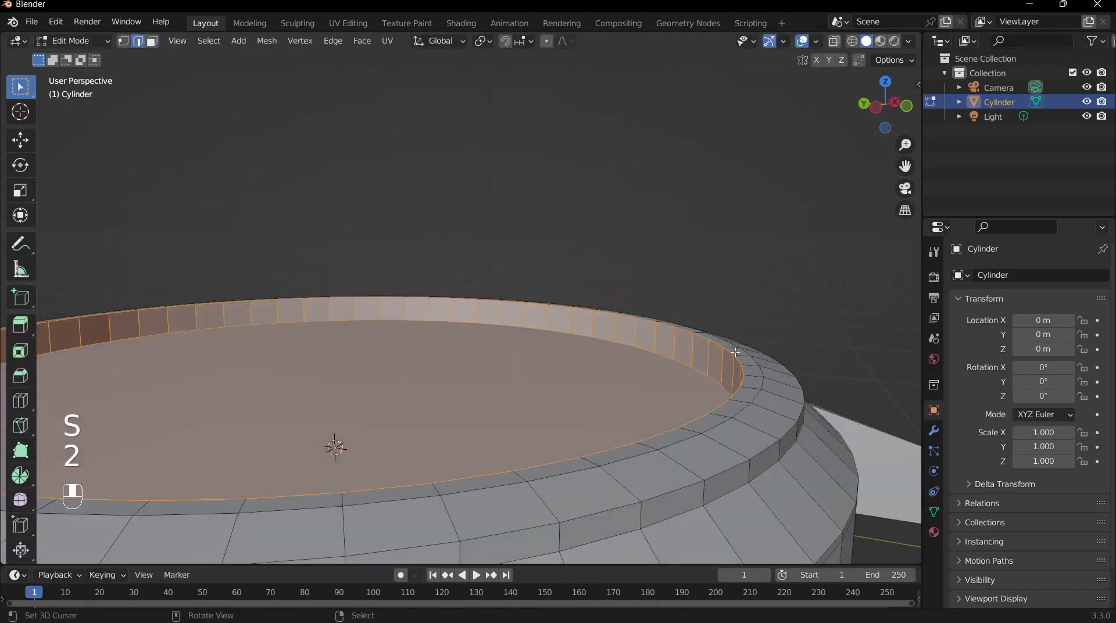
pyautogui.keyDown('alt'); pyautogui.rightClick(735, 352); pyautogui.keyUp('alt')
pyautogui.keyDown('shift'); pyautogui.moveTo(735, 351); pyautogui.dragTo(701, 299, button='middle'); pyautogui.keyUp('shift')
pyautogui.scroll(3, 740, 353)
# - Try filling the selected edge loop with a face, then undo the fill
pyautogui.press('f')
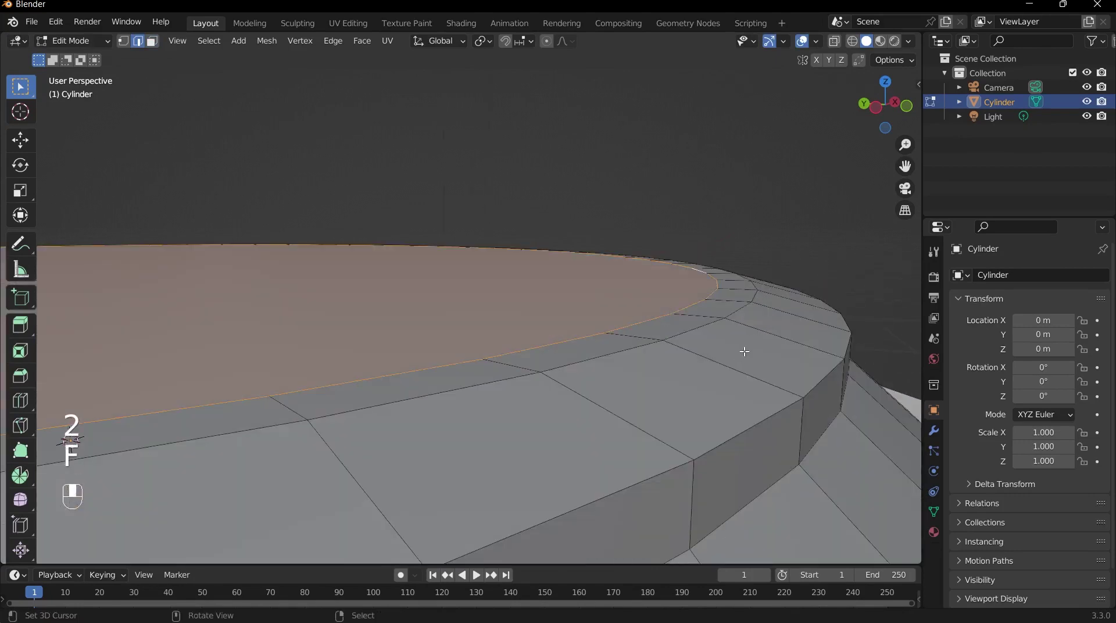
pyautogui.press('z')
pyautogui.hotkey('ctrl', 'z')
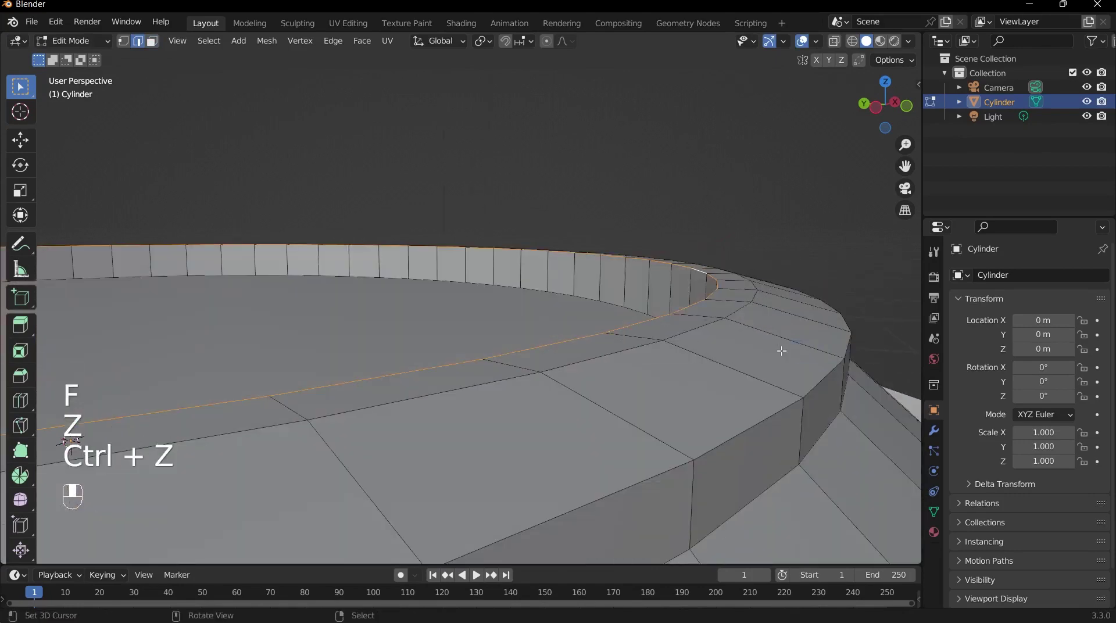
# - Move the recess's upper edge loop slightly down along Z to slope the inner rim, and return to Object Mode
pyautogui.press('g')
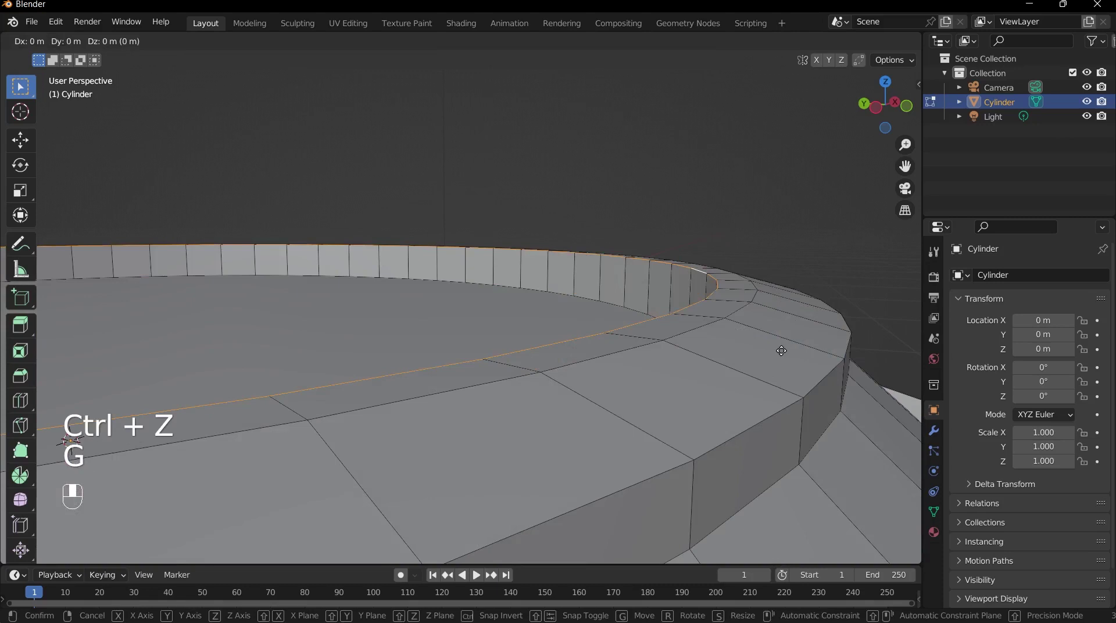
pyautogui.press('z')
pyautogui.click(789, 394)
pyautogui.press('Tab')
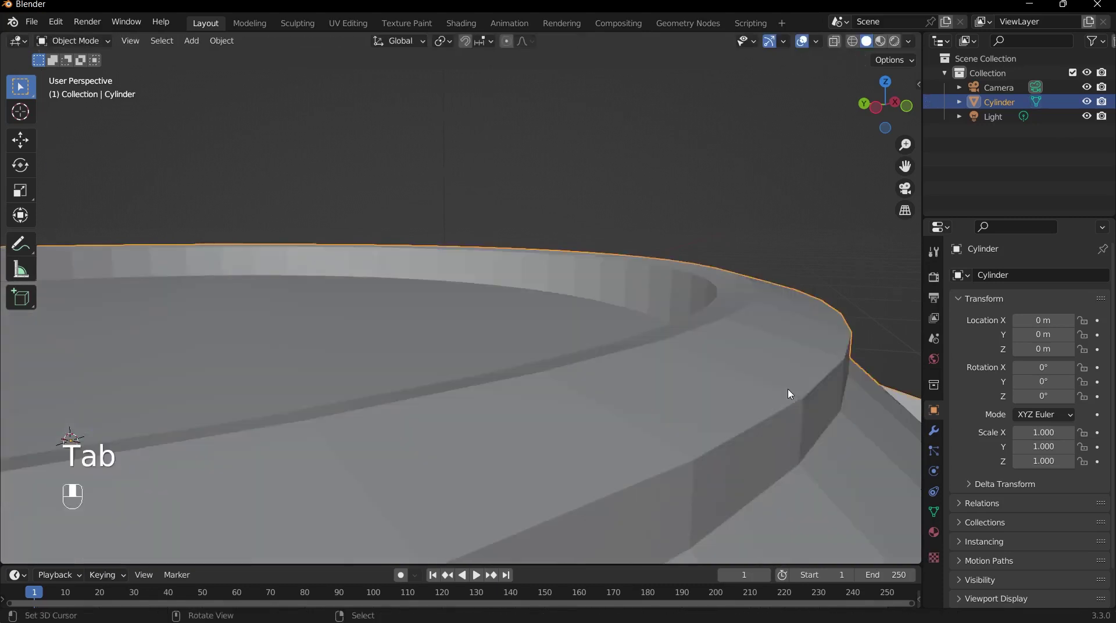
# - Examine the whole body in Object Mode from the top view and from the side, checking rim, recess and lugs
pyautogui.scroll(-4, 578, 343)
pyautogui.scroll(4, 687, 287)
pyautogui.scroll(-5, 812, 344)
pyautogui.moveTo(695, 332); pyautogui.dragTo(490, 186, button='middle')
pyautogui.scroll(3, 617, 311)
pyautogui.moveTo(499, 322); pyautogui.dragTo(510, 381, button='middle')
pyautogui.press('`')
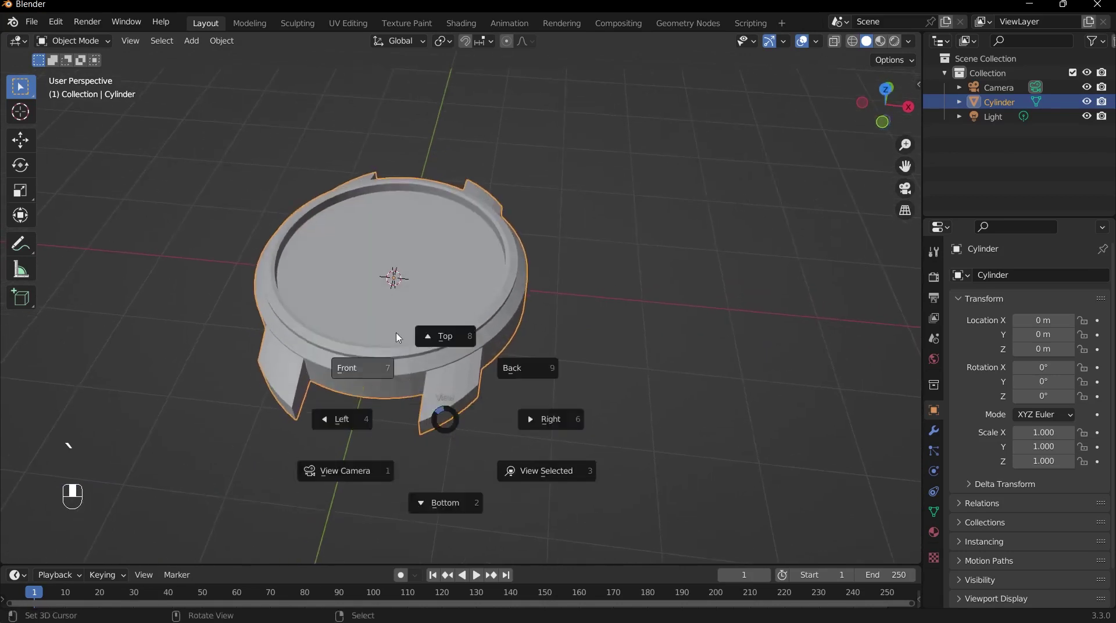
pyautogui.click(440, 325)
pyautogui.keyDown('shift'); pyautogui.moveTo(457, 403); pyautogui.dragTo(615, 334, button='middle'); pyautogui.keyUp('shift')
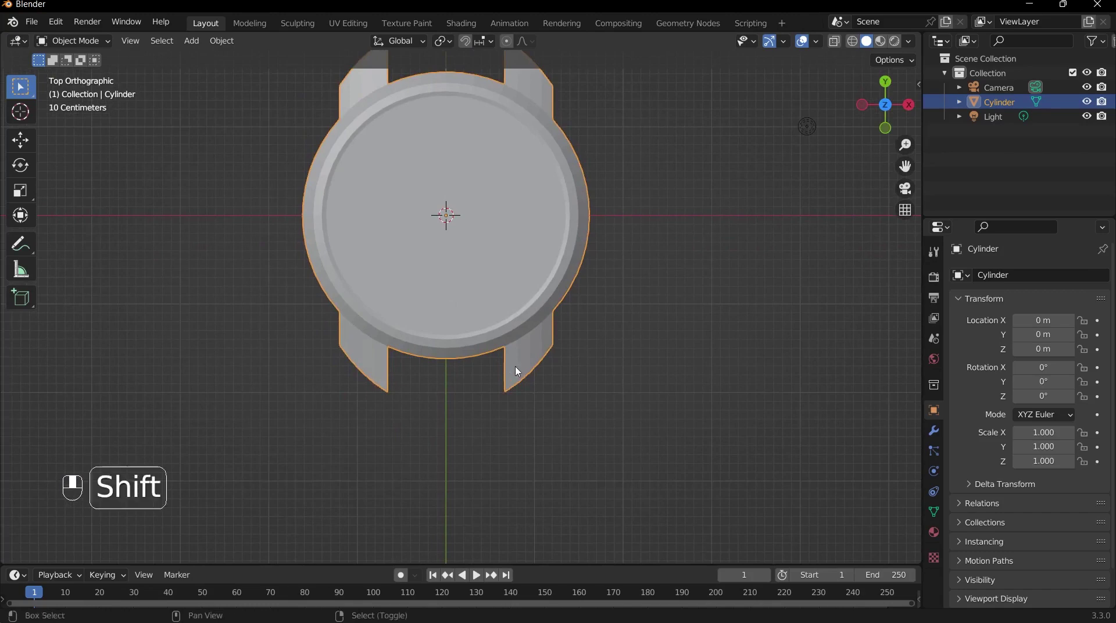
pyautogui.keyDown('shift'); pyautogui.moveTo(515, 374); pyautogui.dragTo(611, 422, button='middle'); pyautogui.keyUp('shift')
pyautogui.scroll(-1, 605, 307)
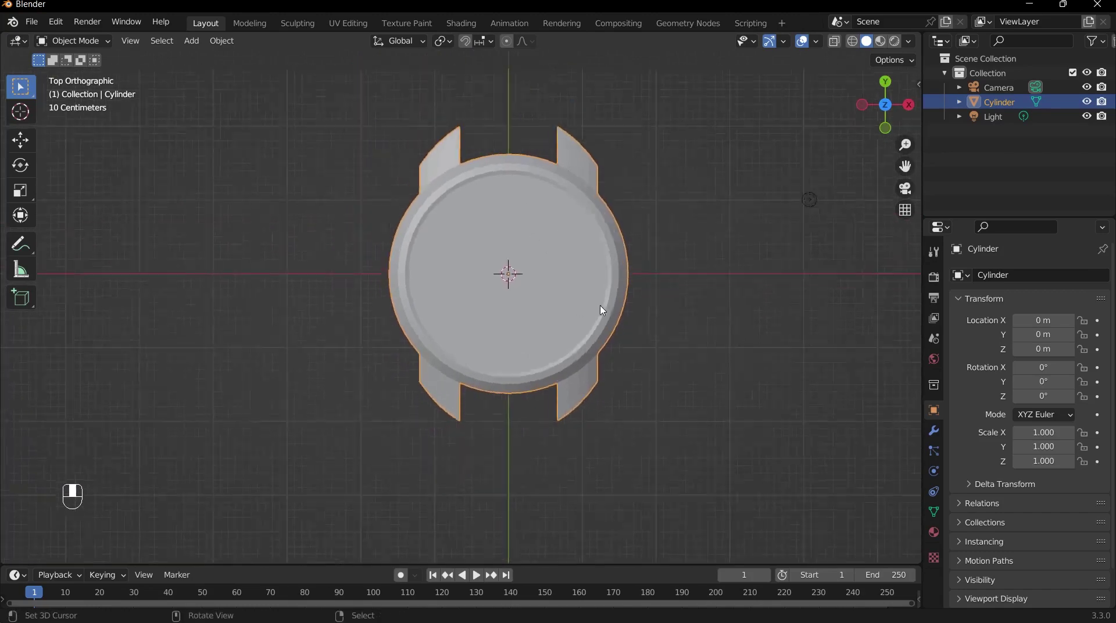
pyautogui.moveTo(600, 308); pyautogui.dragTo(592, 158, button='middle')
pyautogui.keyDown('shift'); pyautogui.moveTo(525, 295); pyautogui.dragTo(499, 276, button='middle'); pyautogui.keyUp('shift')
pyautogui.scroll(1, 499, 276)
pyautogui.scroll(3, 501, 279)
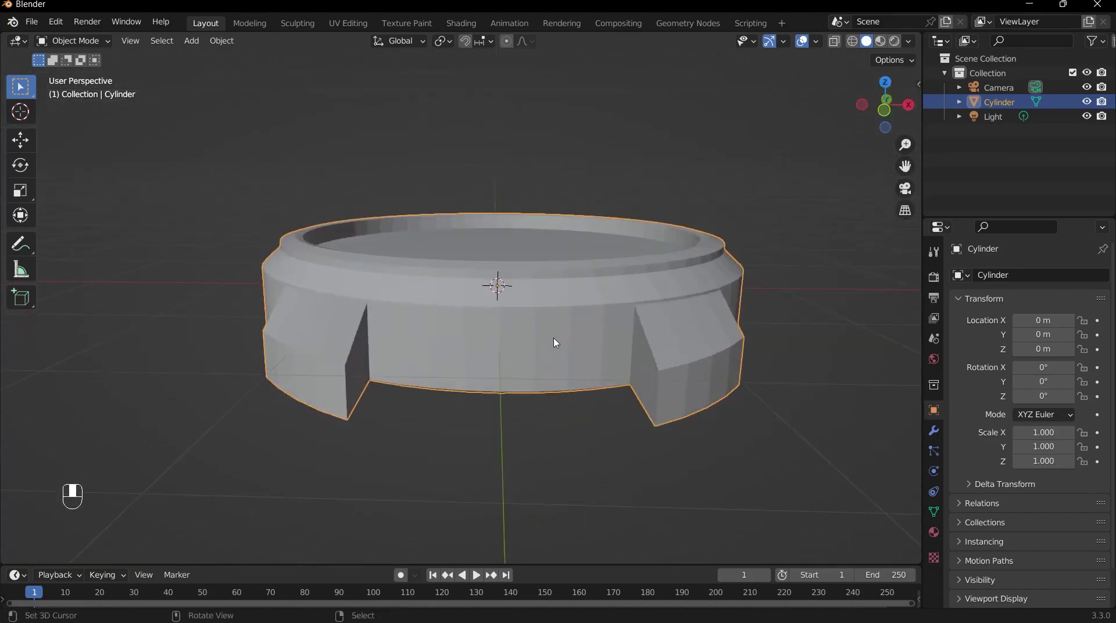
pyautogui.press('Tab')
pyautogui.moveTo(558, 347); pyautogui.dragTo(547, 392, button='middle')
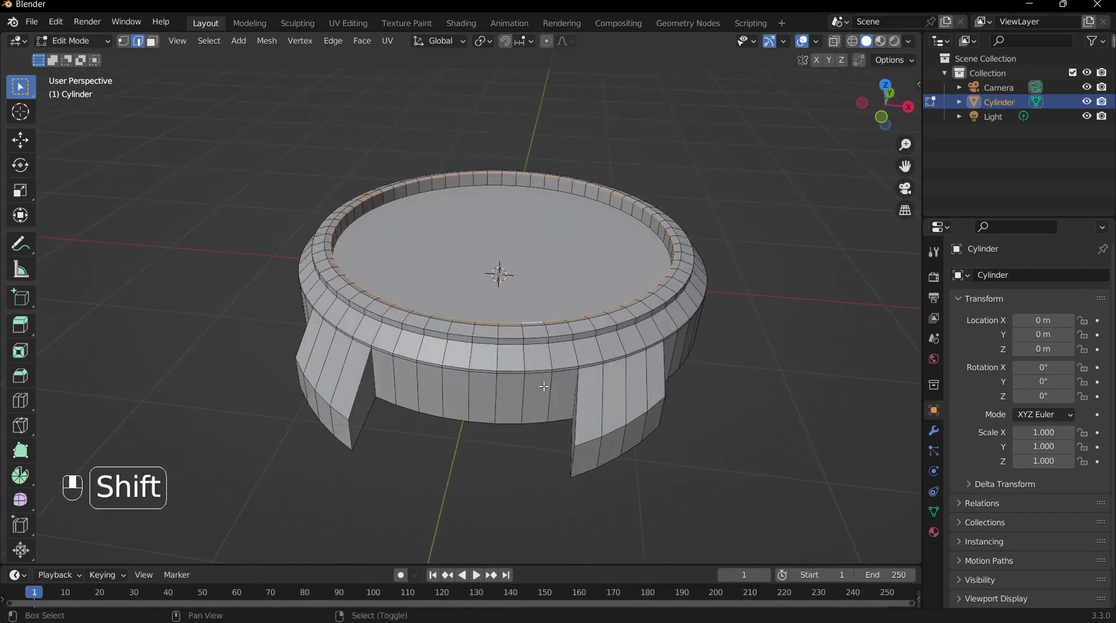
pyautogui.hotkey('shift', 'a')
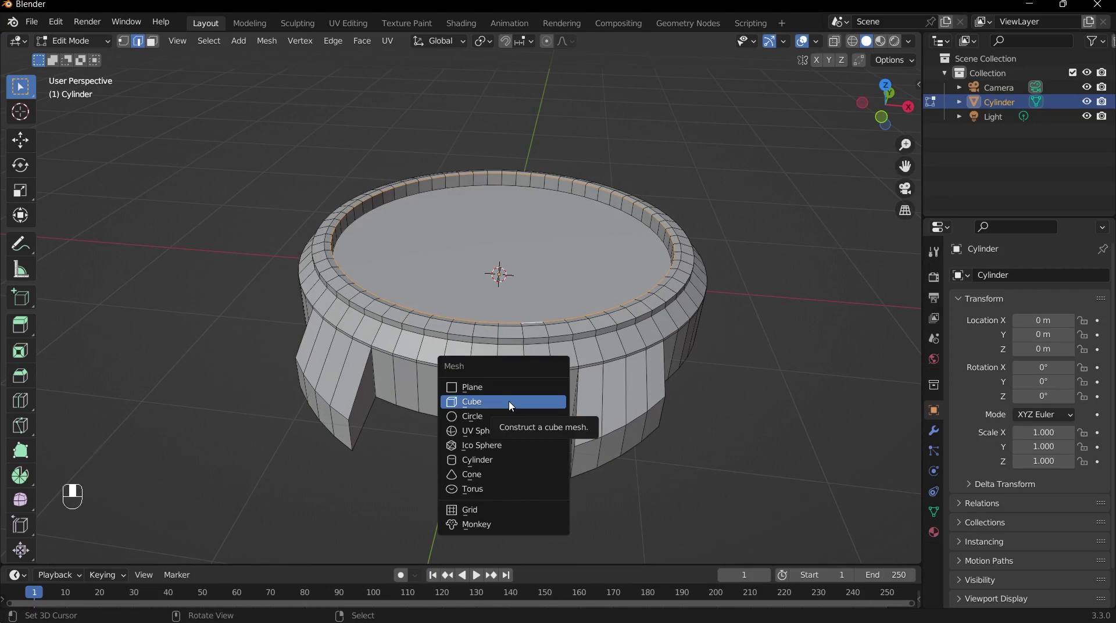
pyautogui.press('Tab')
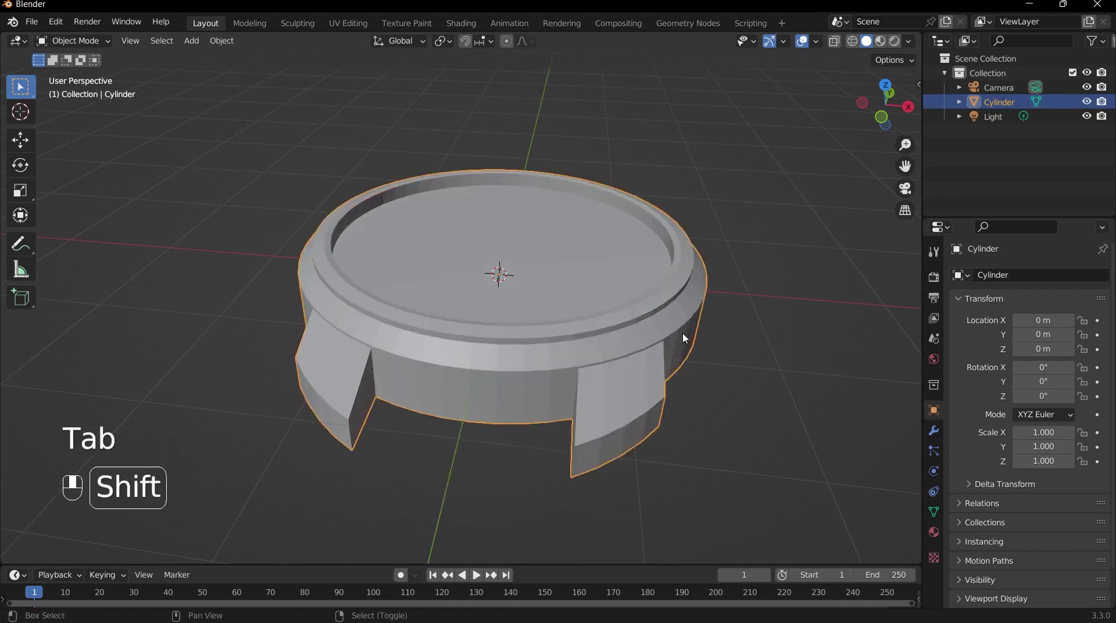
# - Add a 2 m cube as a separate object and, in top view, move it to about X 2.05 m, Y -2.54 m
pyautogui.hotkey('shift', 'a')
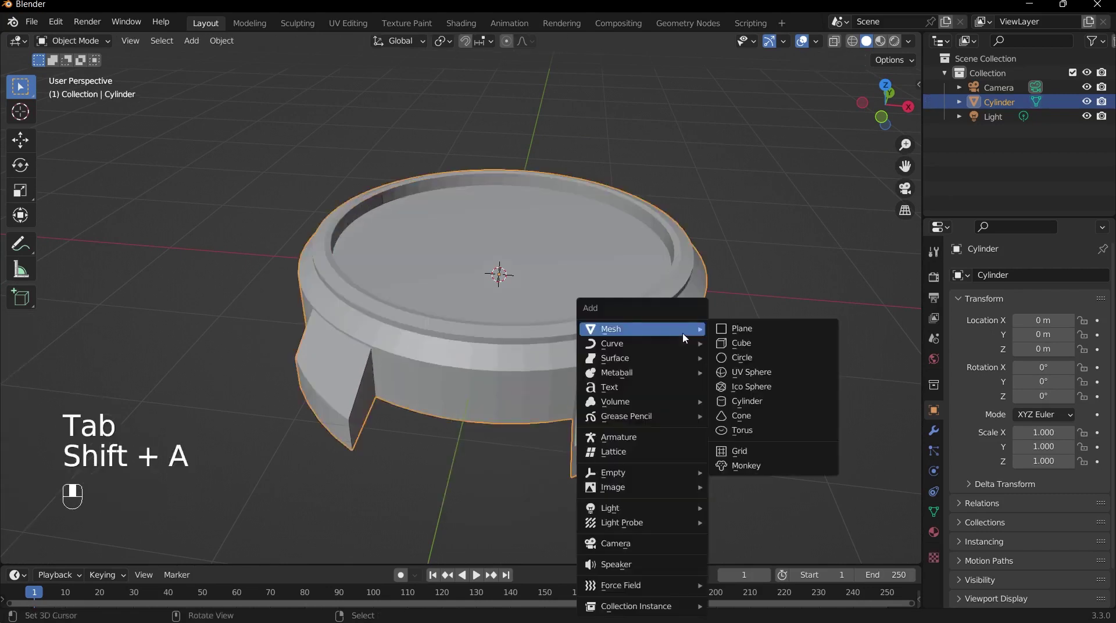
pyautogui.click(737, 346)
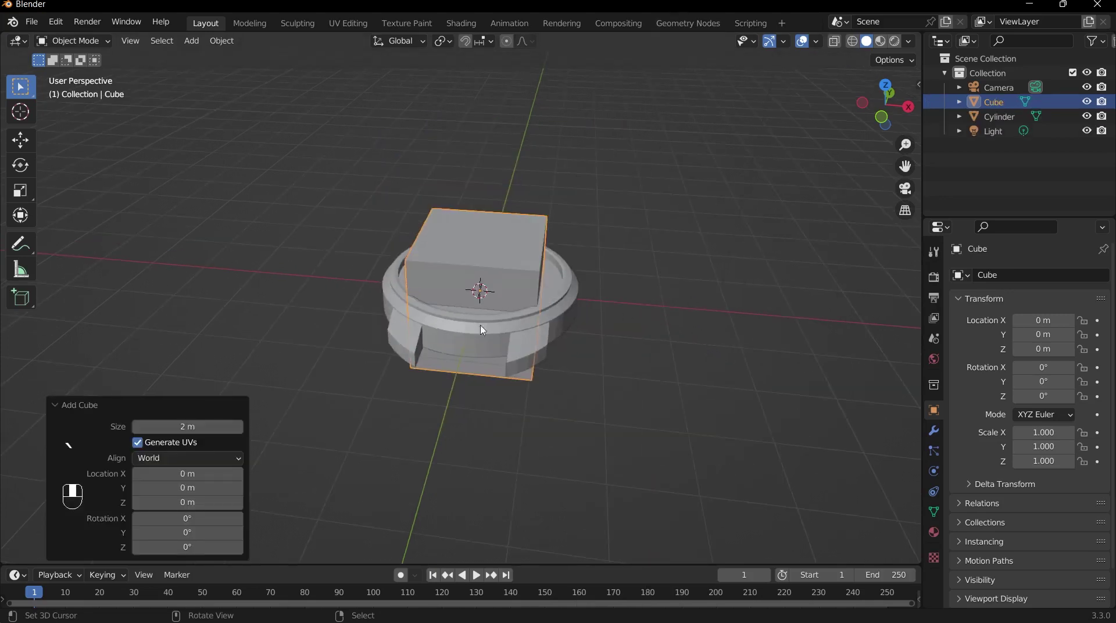
pyautogui.press('`')
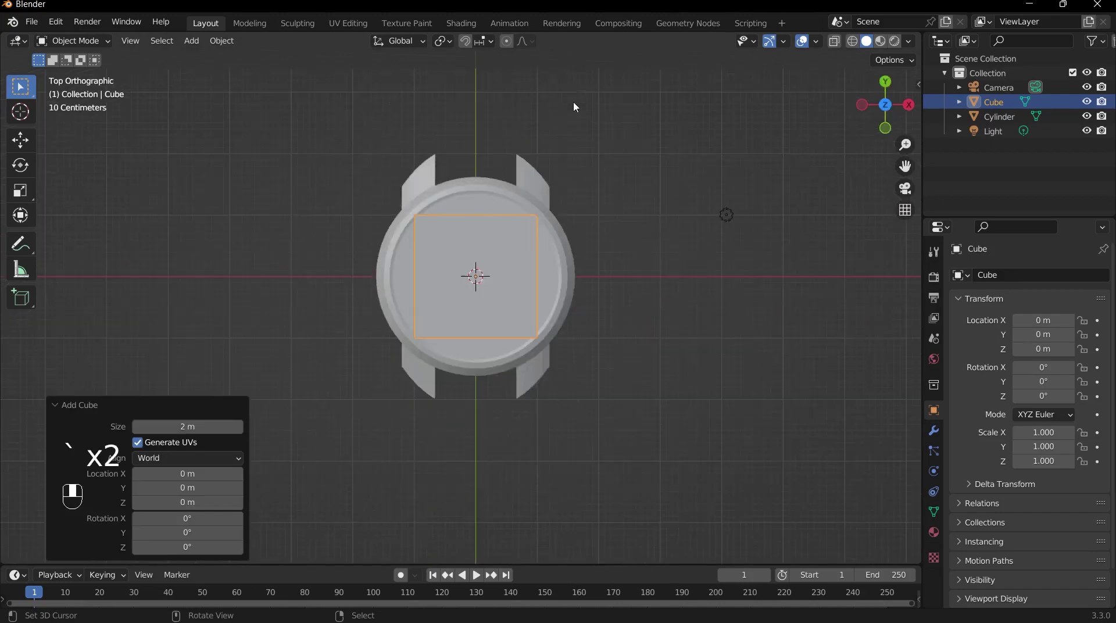
pyautogui.scroll(2, 670, 184)
pyautogui.press('g')
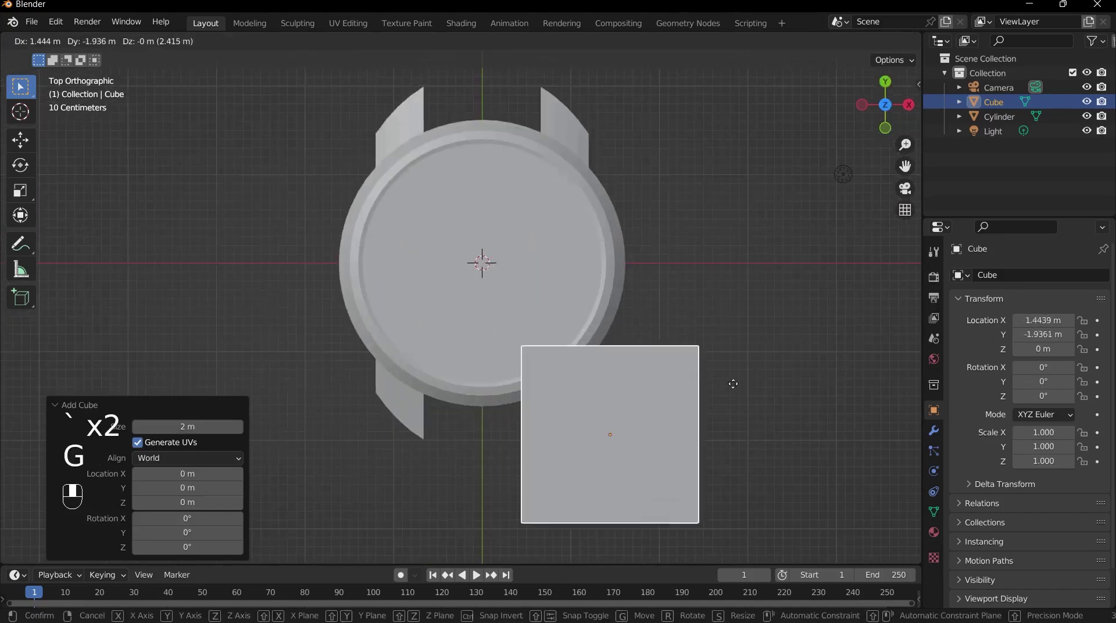
pyautogui.click(762, 414)
pyautogui.scroll(-3, 678, 376)
pyautogui.scroll(1, 656, 313)
pyautogui.scroll(2, 657, 313)
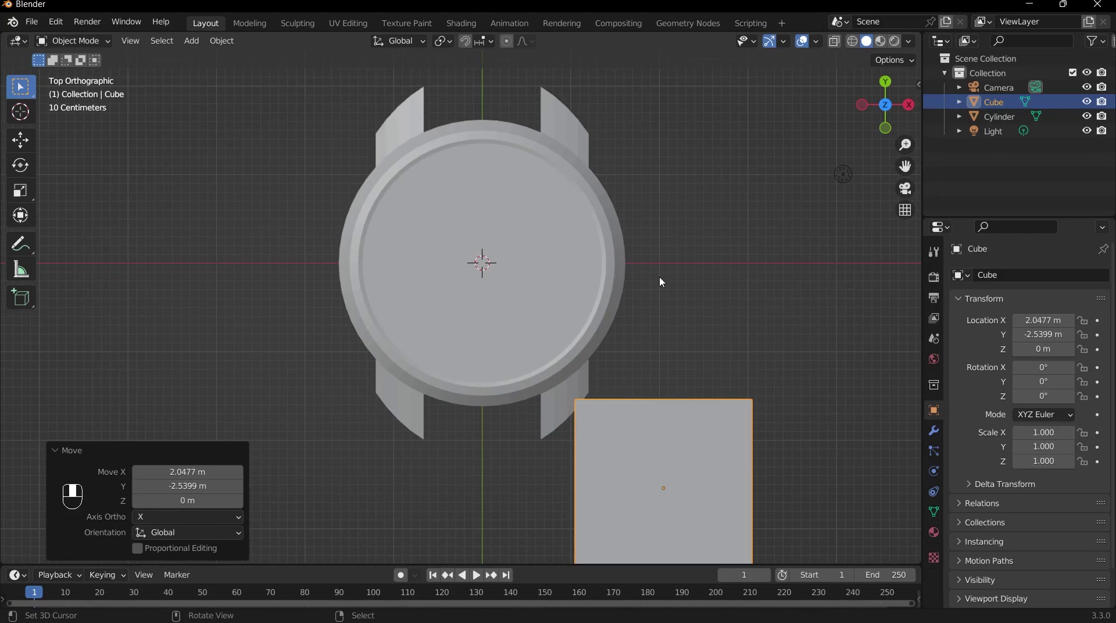
# - Add a Mirror modifier to the cube
pyautogui.scroll(-3, 662, 282)
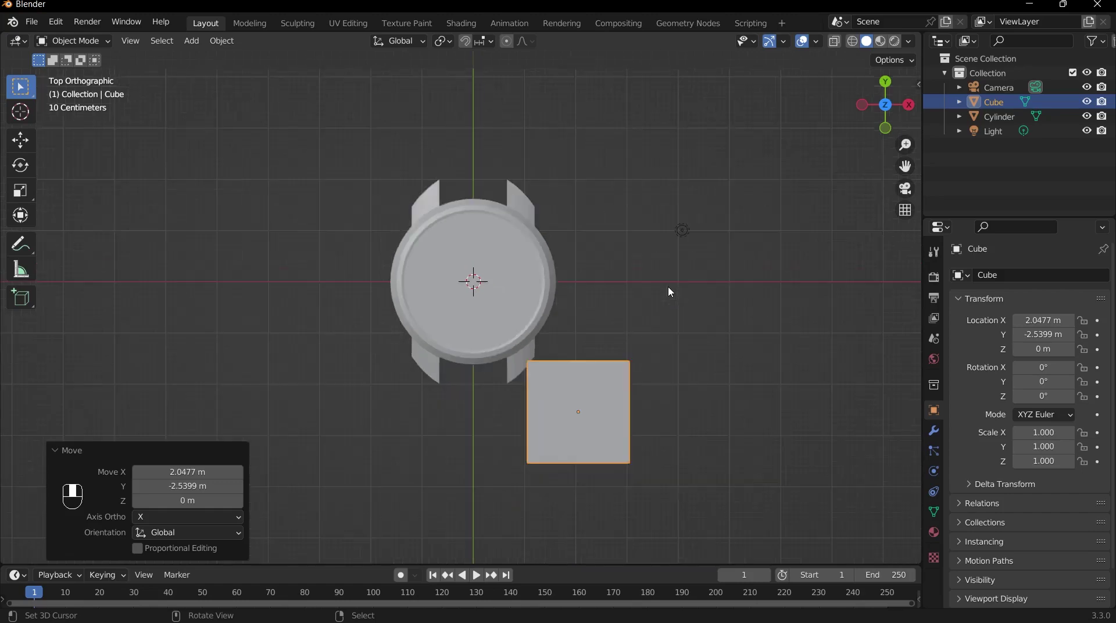
pyautogui.keyDown('shift'); pyautogui.moveTo(690, 315); pyautogui.dragTo(692, 249, button='middle'); pyautogui.keyUp('shift')
pyautogui.scroll(2, 682, 267)
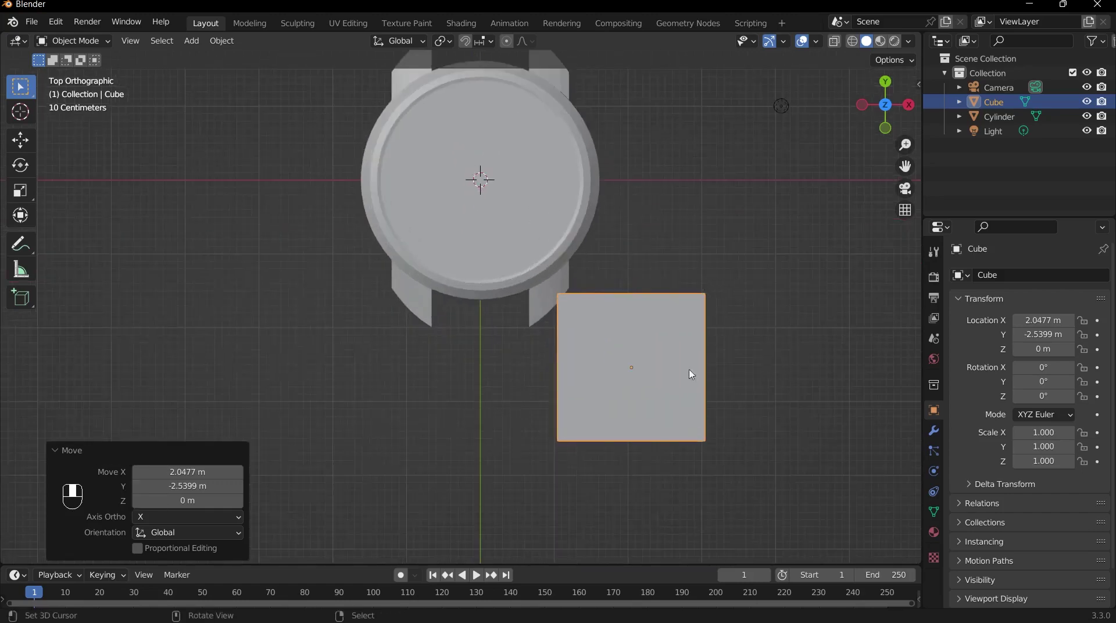
pyautogui.press('shift')
pyautogui.keyDown('shift'); pyautogui.moveTo(652, 277); pyautogui.dragTo(686, 334, button='middle'); pyautogui.keyUp('shift')
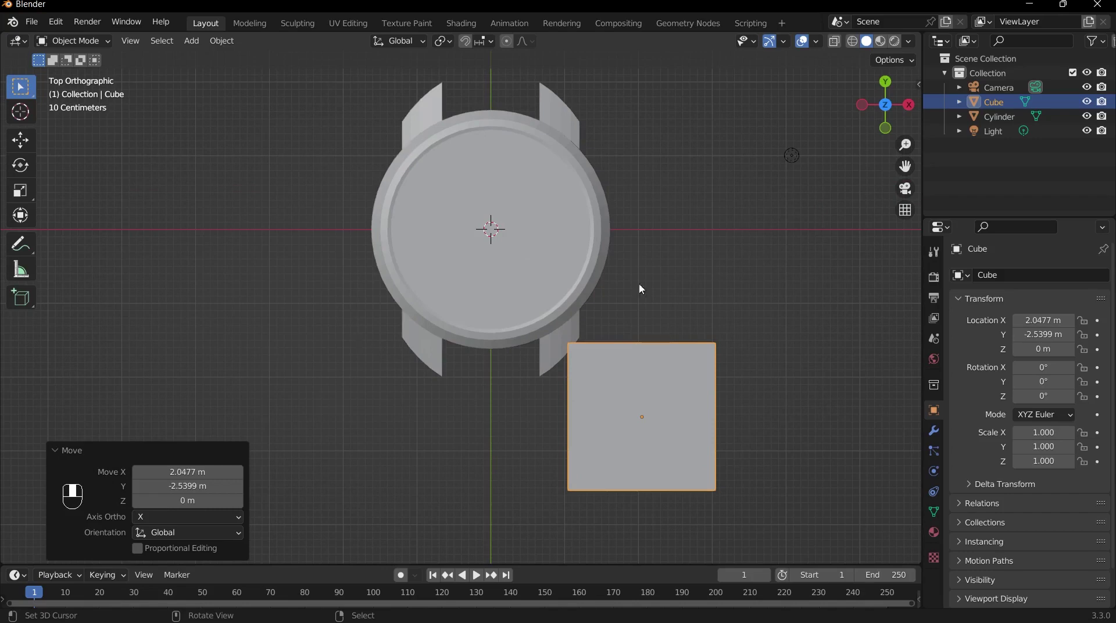
pyautogui.click(936, 433)
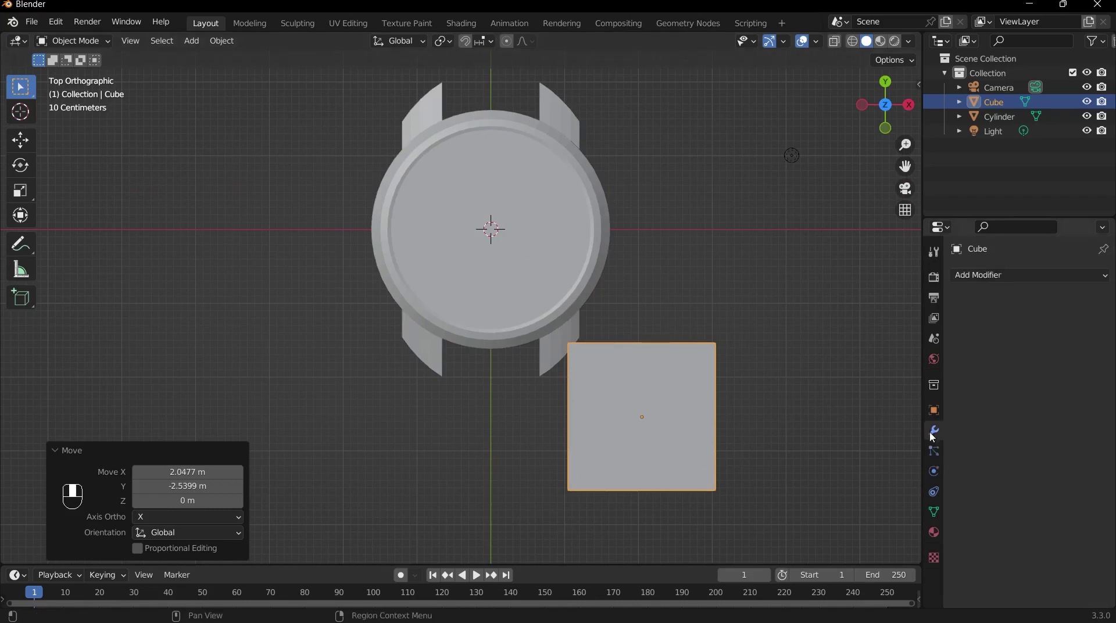
pyautogui.click(1007, 276)
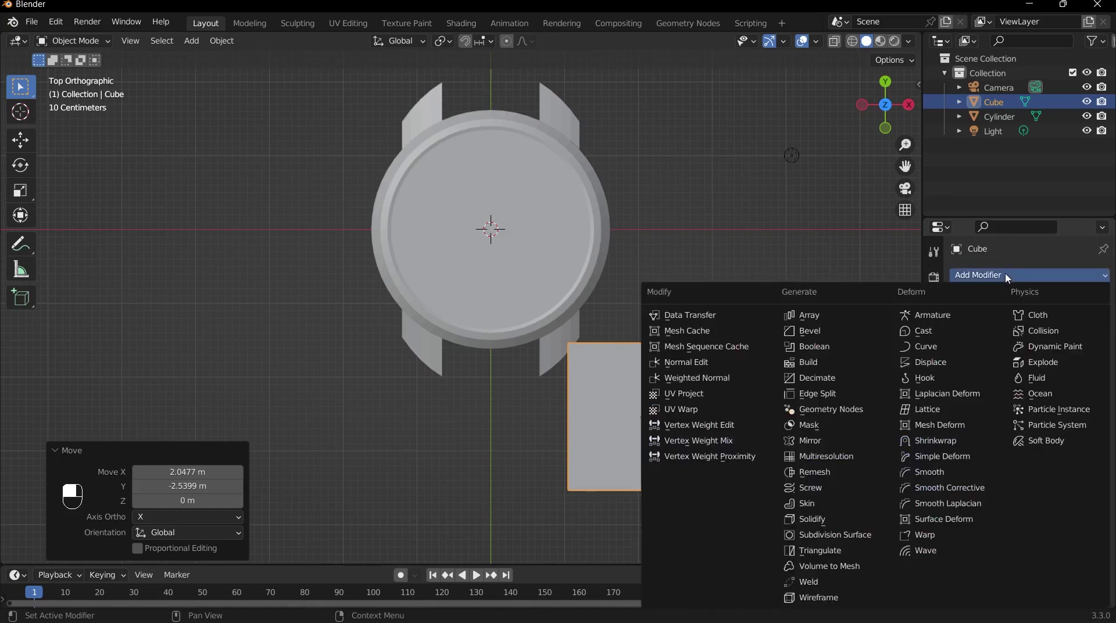
pyautogui.click(809, 440)
# - Try moving the cube's geometry in Edit Mode to test the mirroring, then cancel the move and return to Object Mode
pyautogui.scroll(-2, 711, 346)
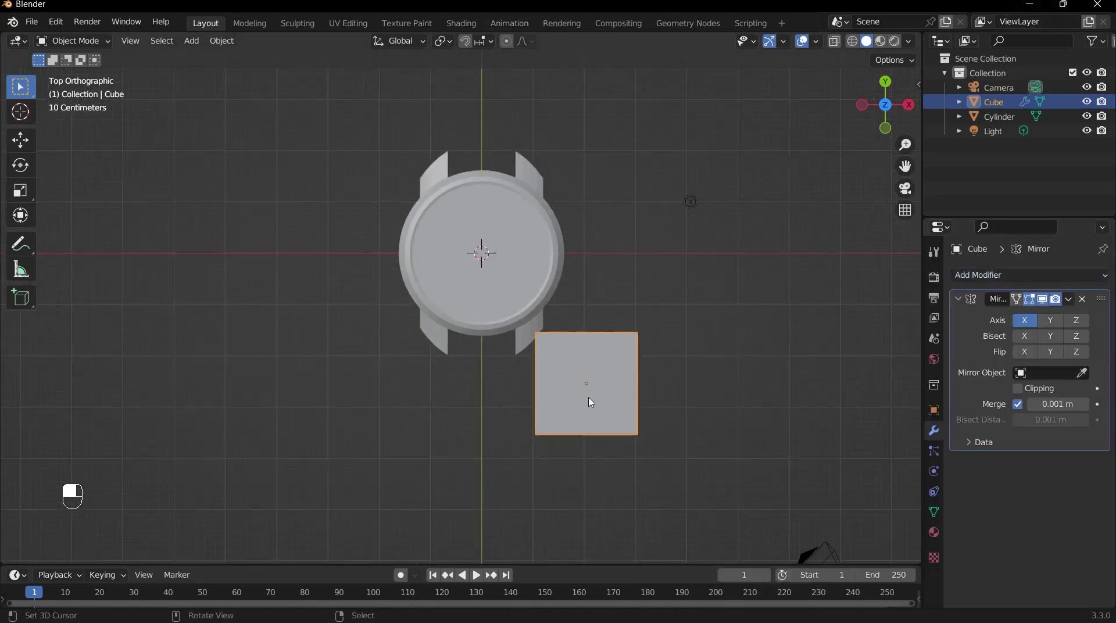
pyautogui.keyDown('shift'); pyautogui.moveTo(618, 394); pyautogui.dragTo(569, 350, button='middle'); pyautogui.keyUp('shift')
pyautogui.scroll(3, 517, 366)
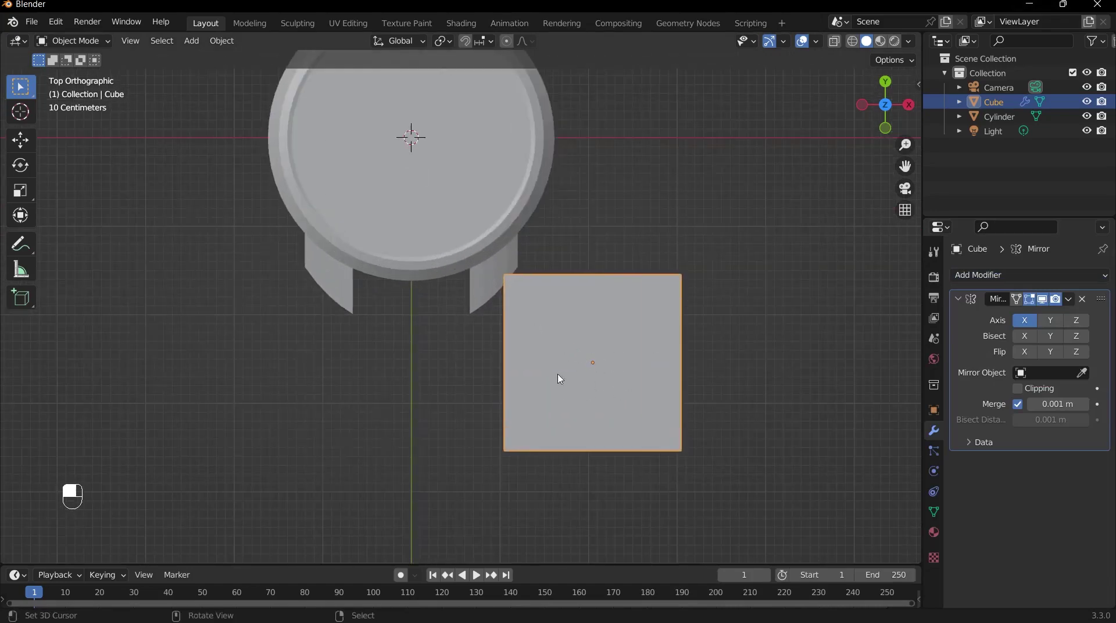
pyautogui.scroll(-3, 560, 378)
pyautogui.press('g')
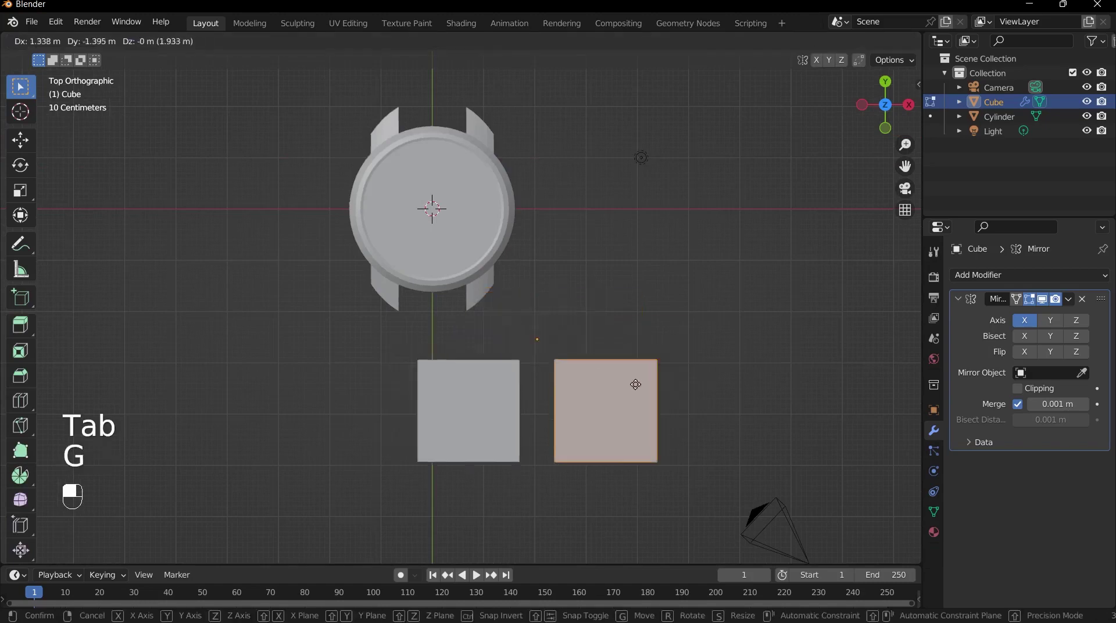
pyautogui.rightClick(721, 348)
pyautogui.press('Tab')
pyautogui.press('Tab')
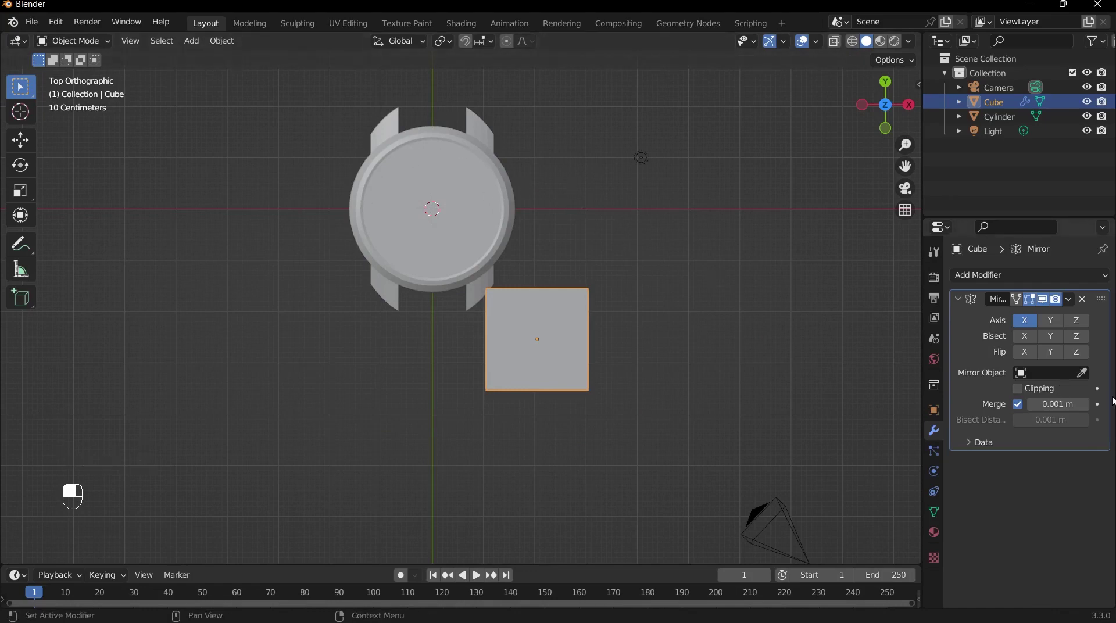
# - Set the disc-shaped Cylinder as the cube's mirror object and check the mirrored pair in perspective and top views
pyautogui.click(1082, 375)
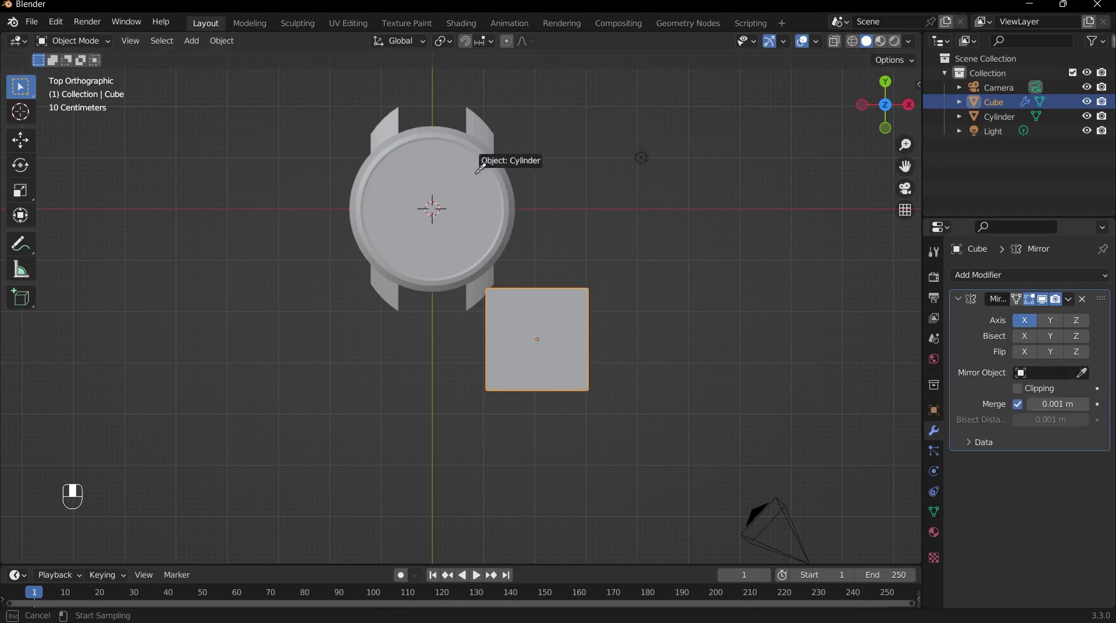
pyautogui.click(467, 147)
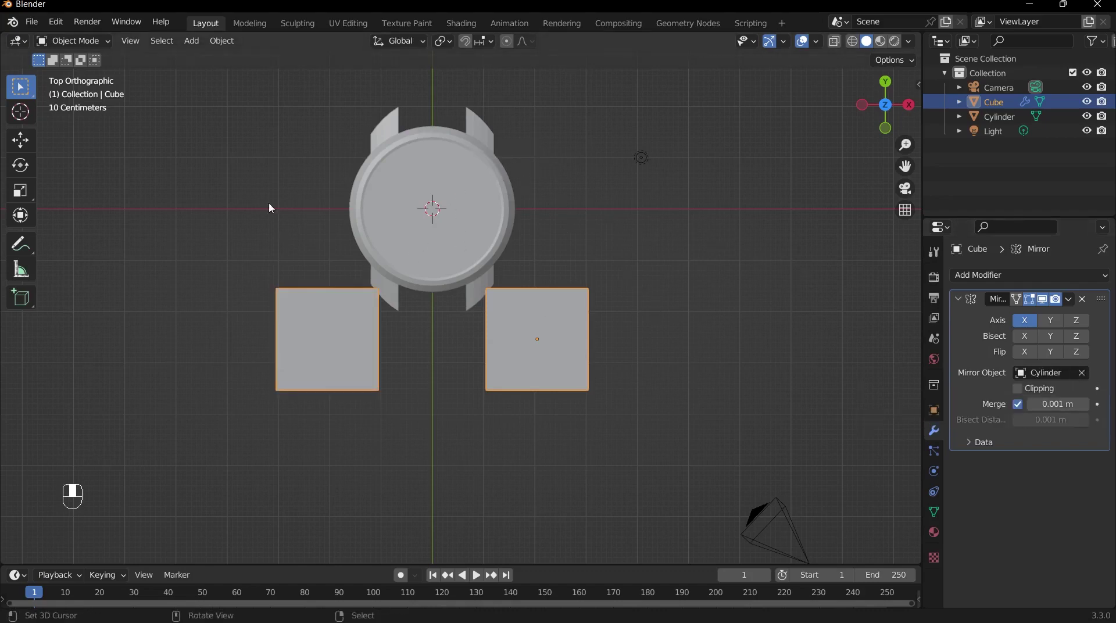
pyautogui.moveTo(468, 259); pyautogui.dragTo(491, 227, button='middle')
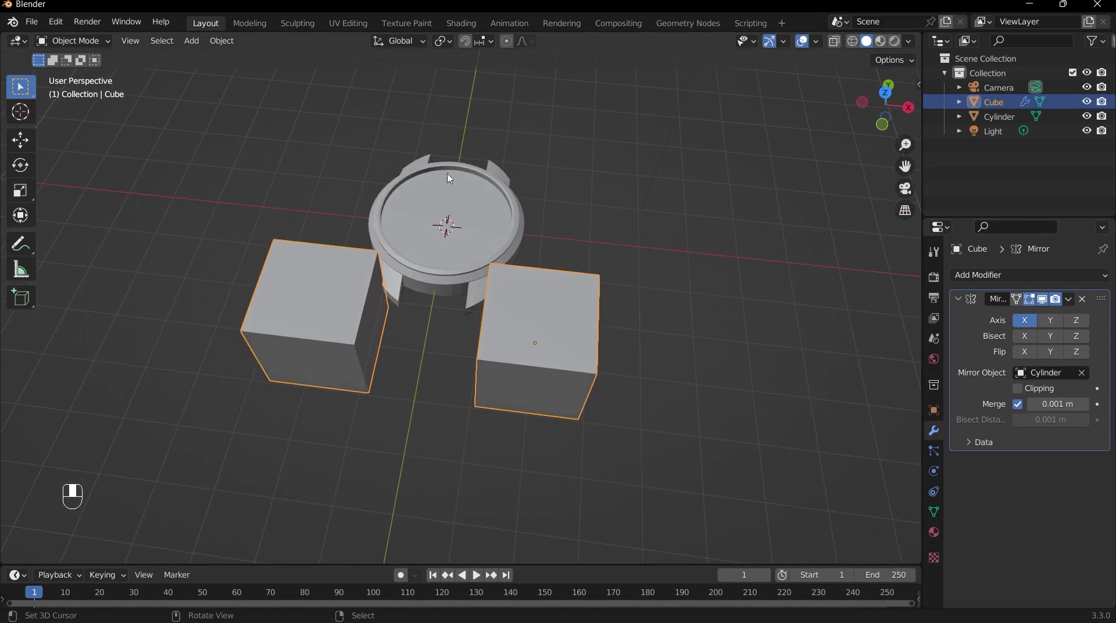
pyautogui.press('KP_7')
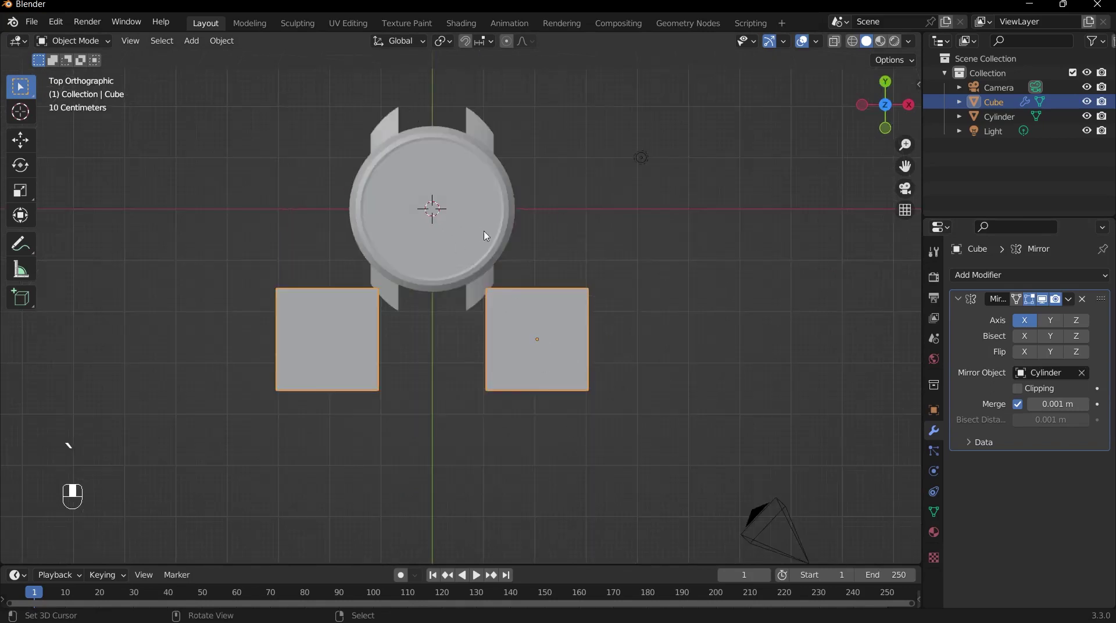
# - Try mirroring the cube along the Y axis as well, in addition to X
pyautogui.keyDown('shift'); pyautogui.moveTo(485, 231); pyautogui.dragTo(763, 352, button='middle'); pyautogui.keyUp('shift')
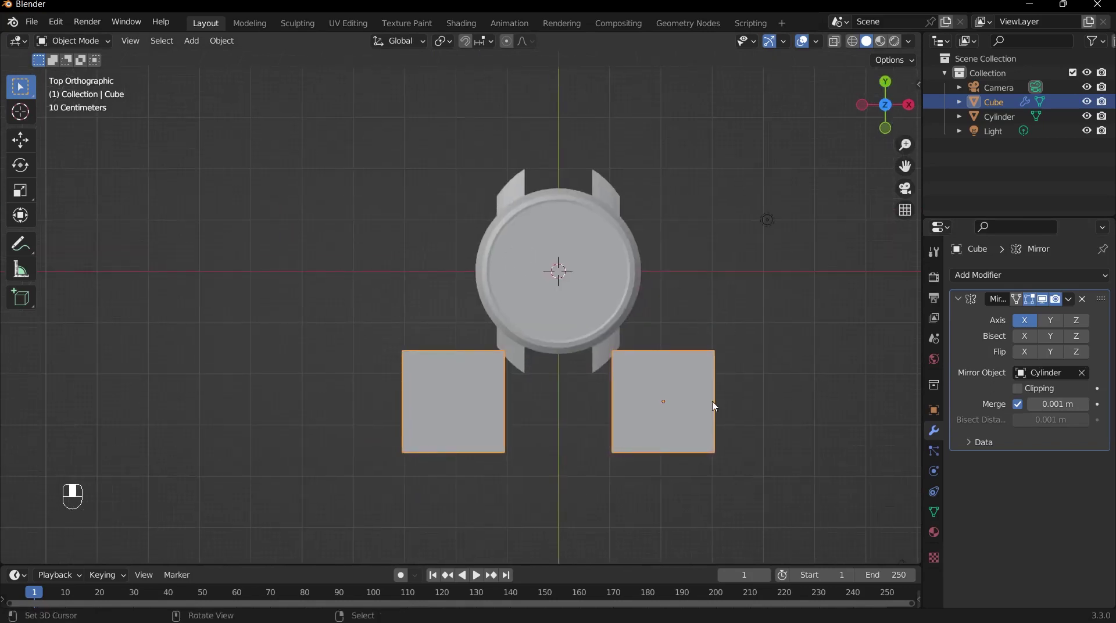
pyautogui.keyDown('shift'); pyautogui.moveTo(651, 350); pyautogui.dragTo(604, 393, button='middle'); pyautogui.keyUp('shift')
pyautogui.scroll(3, 592, 237)
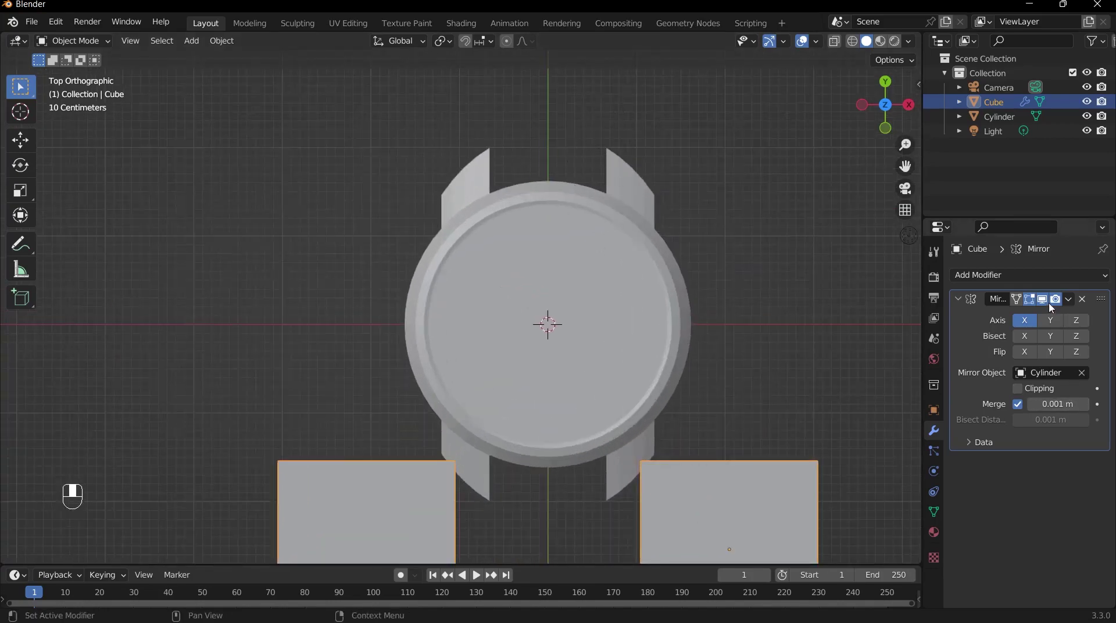
pyautogui.click(1053, 321)
pyautogui.scroll(-3, 663, 292)
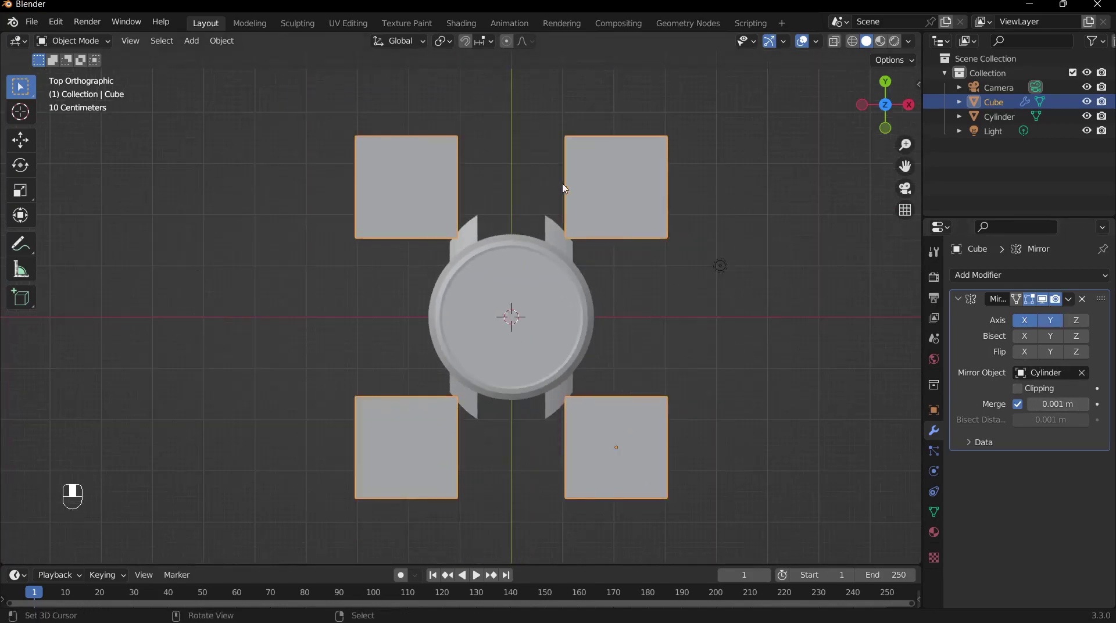
# - Move the cube about -0.66 m in X and 0.43 m in Y, and limit its mirroring to the X axis
pyautogui.scroll(2, 745, 504)
pyautogui.press('g')
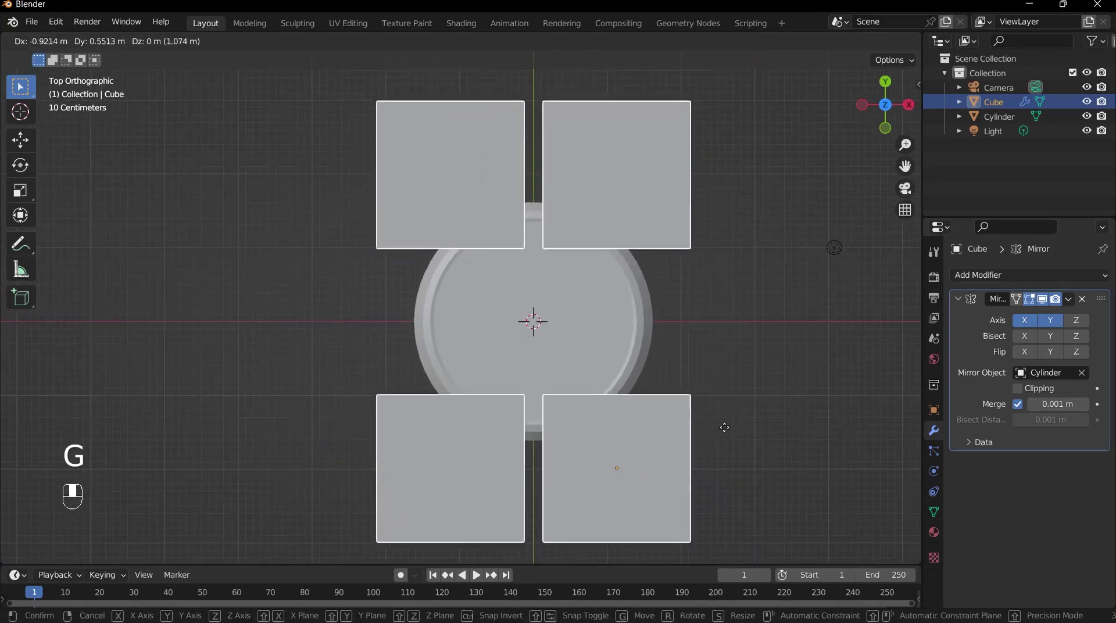
pyautogui.click(745, 444)
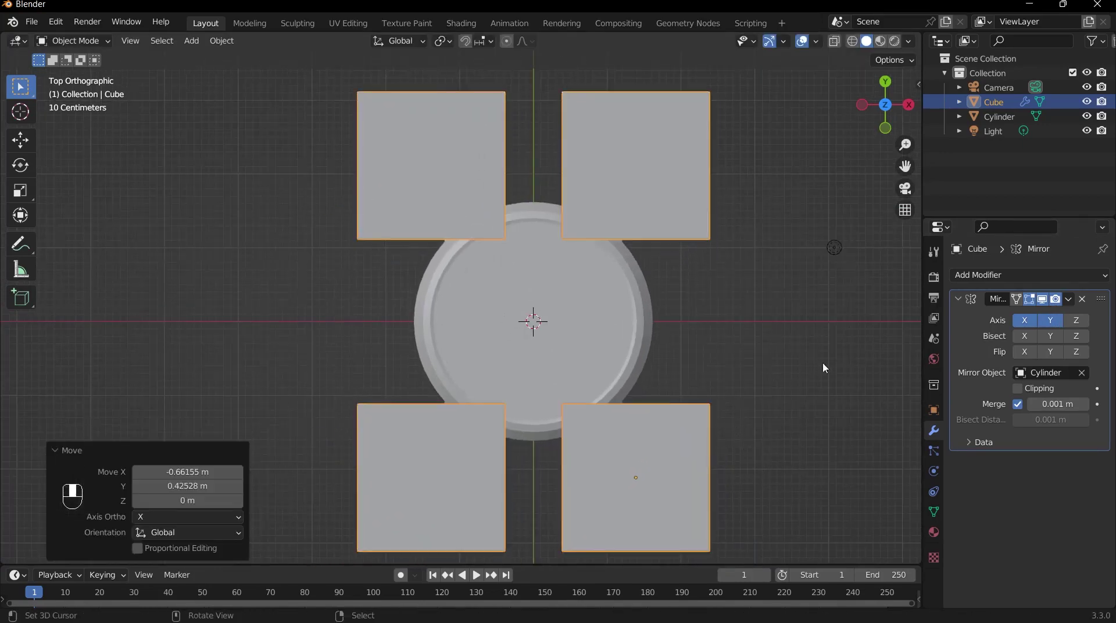
pyautogui.click(1051, 322)
pyautogui.scroll(2, 609, 520)
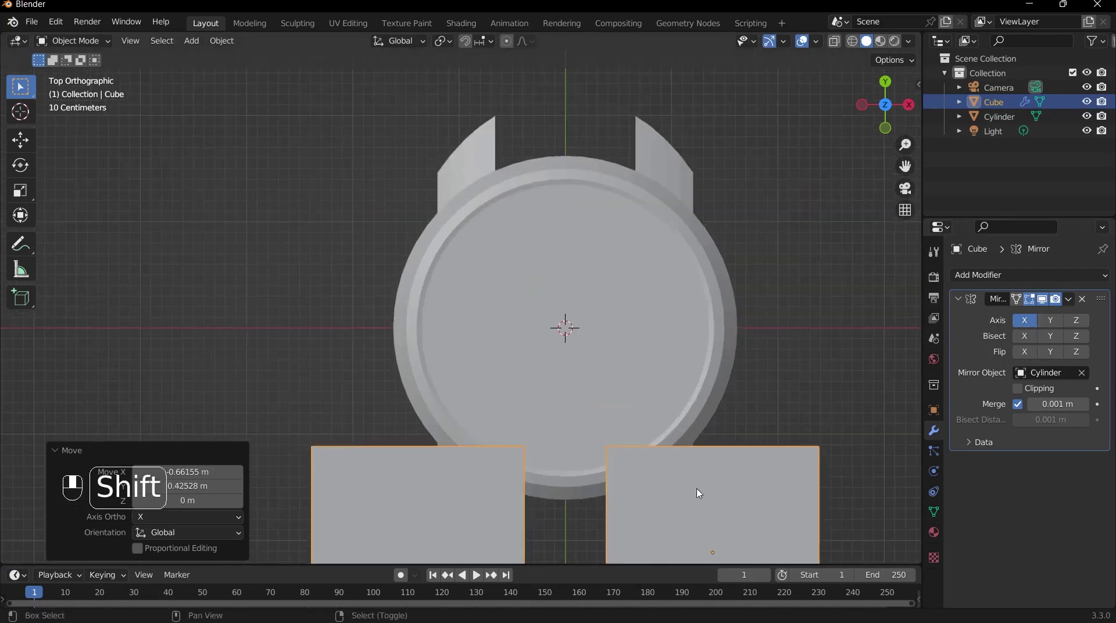
pyautogui.keyDown('shift'); pyautogui.moveTo(697, 491); pyautogui.dragTo(474, 342, button='middle'); pyautogui.keyUp('shift')
pyautogui.scroll(-3, 597, 446)
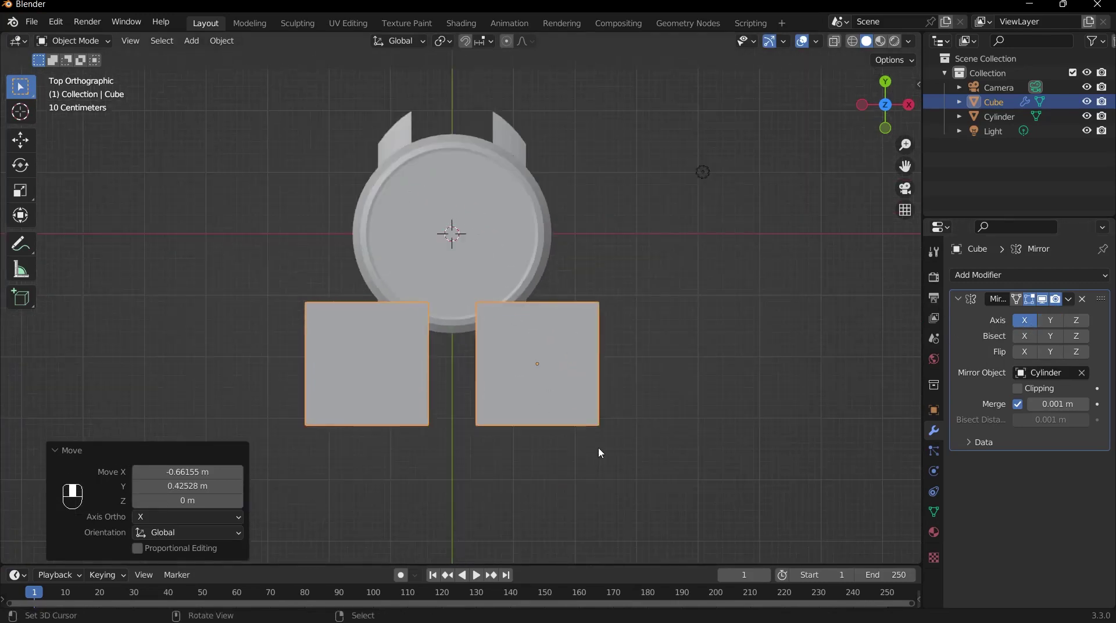
# - In Edit Mode, scale the cube's geometry uniformly to about 0.26, then return to Object Mode
pyautogui.press('`')
pyautogui.press('Tab')
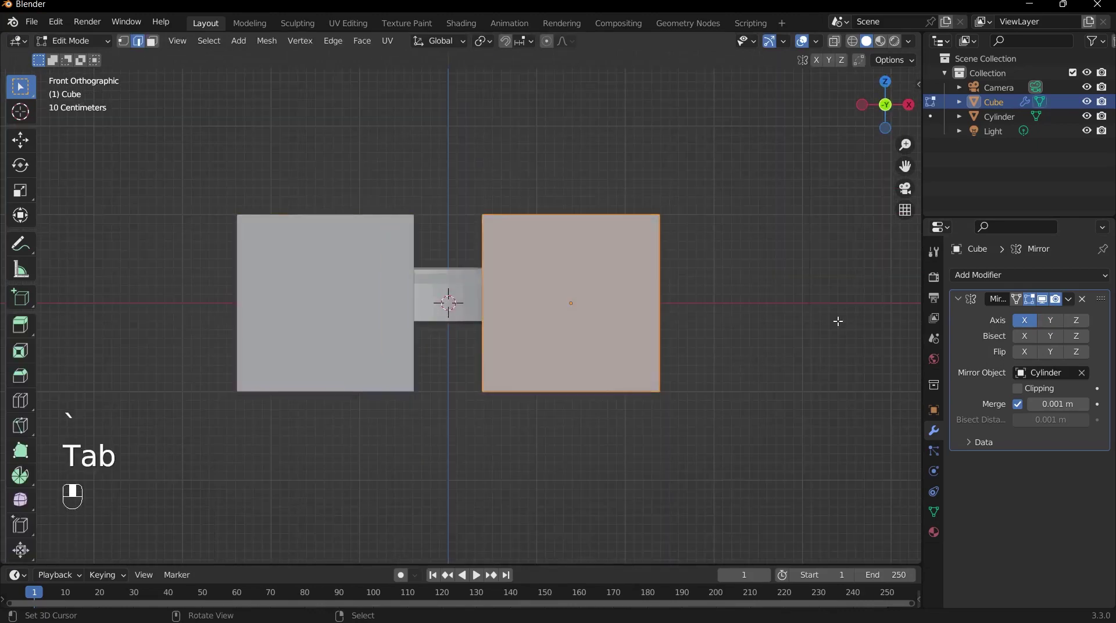
pyautogui.press('s')
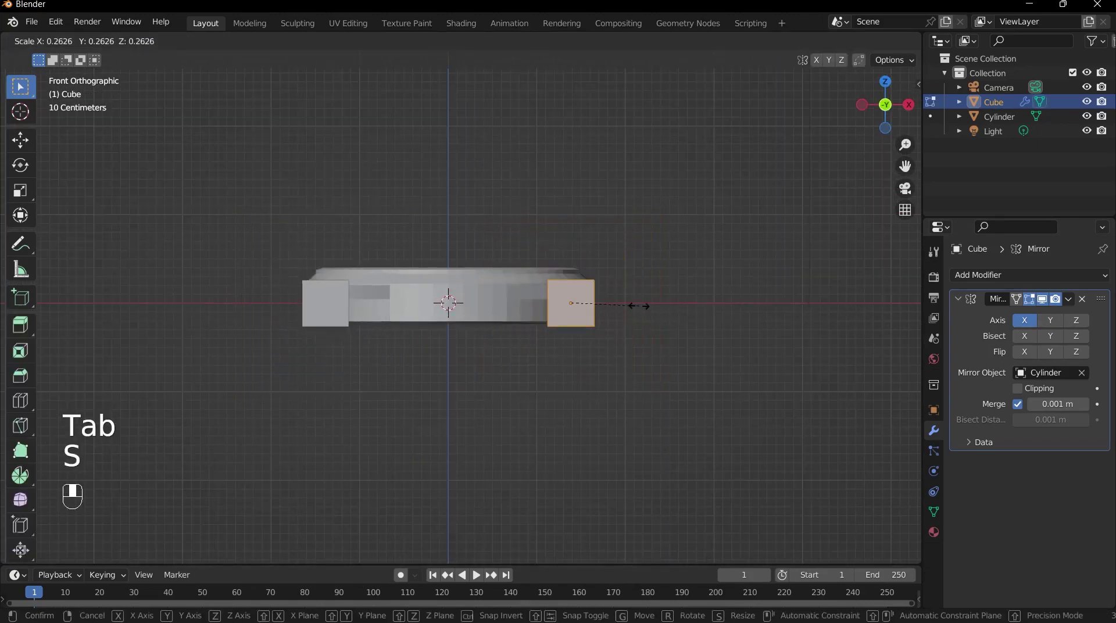
pyautogui.click(635, 307)
pyautogui.scroll(3, 678, 319)
pyautogui.press('Tab')
# - Move the cube about -1.01 m in X and 0.41 m in Y so the mirrored pair sits between the front lugs
pyautogui.press('g')
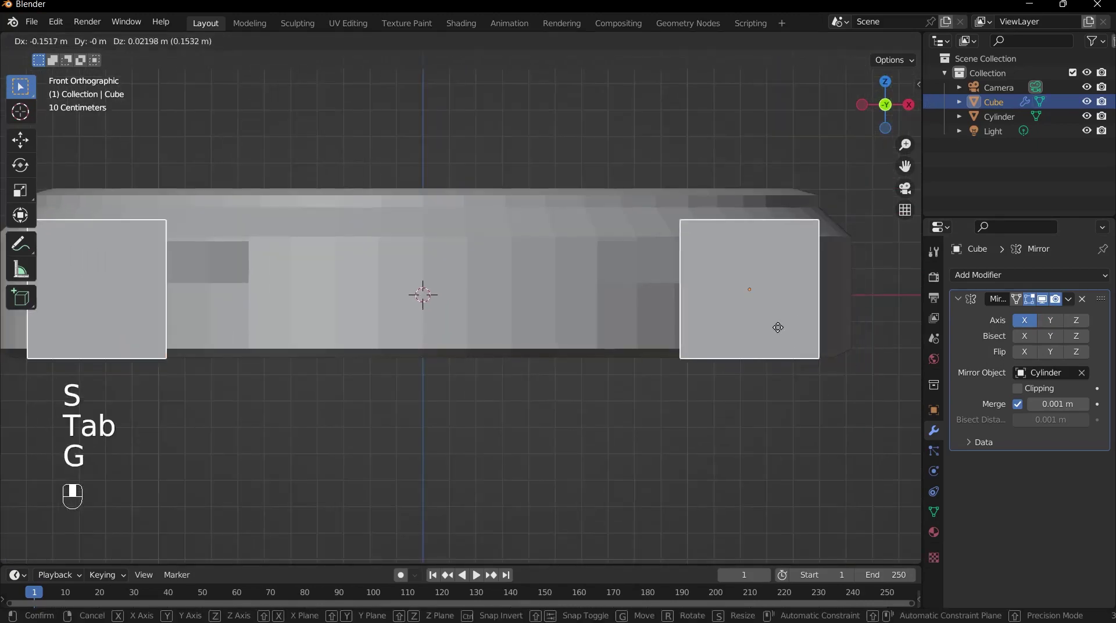
pyautogui.click(582, 334)
pyautogui.press('`')
pyautogui.click(593, 155)
pyautogui.scroll(-4, 627, 320)
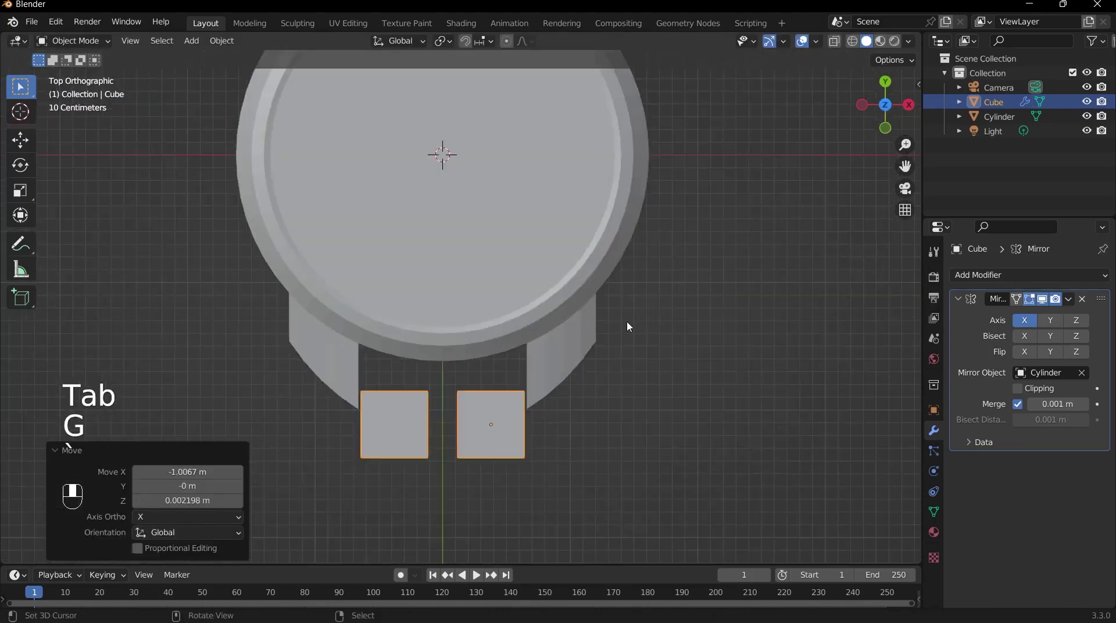
pyautogui.scroll(3, 623, 370)
pyautogui.press('g')
pyautogui.press('y')
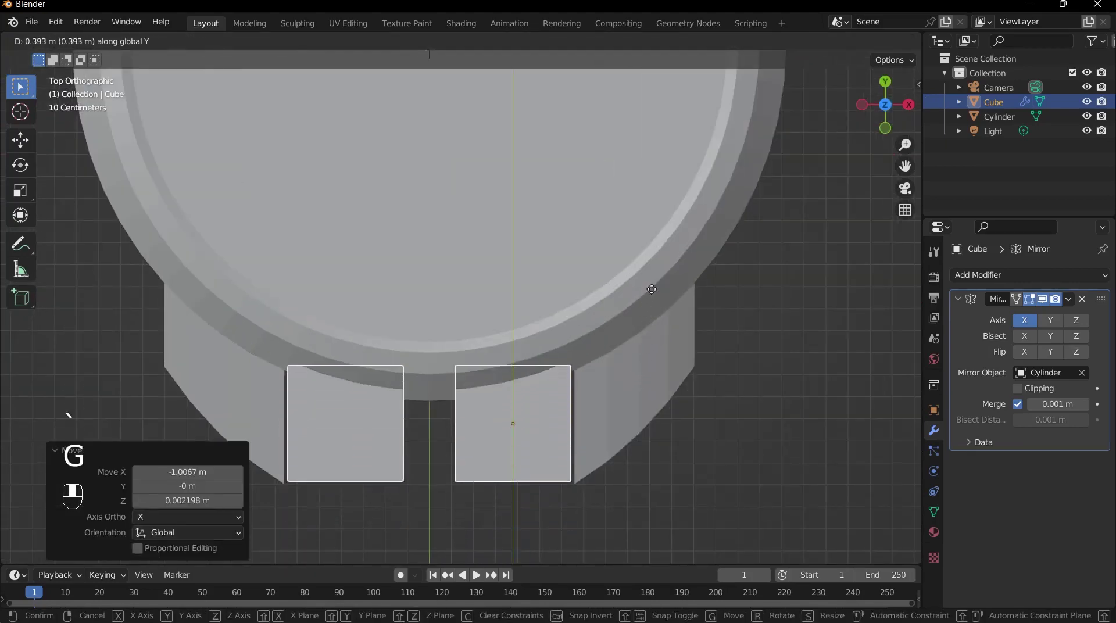
pyautogui.click(462, 125)
# - In Edit Mode, flatten the cube's geometry along Z to a scale of about 0.269
pyautogui.press('KP_1')
pyautogui.scroll(2, 617, 266)
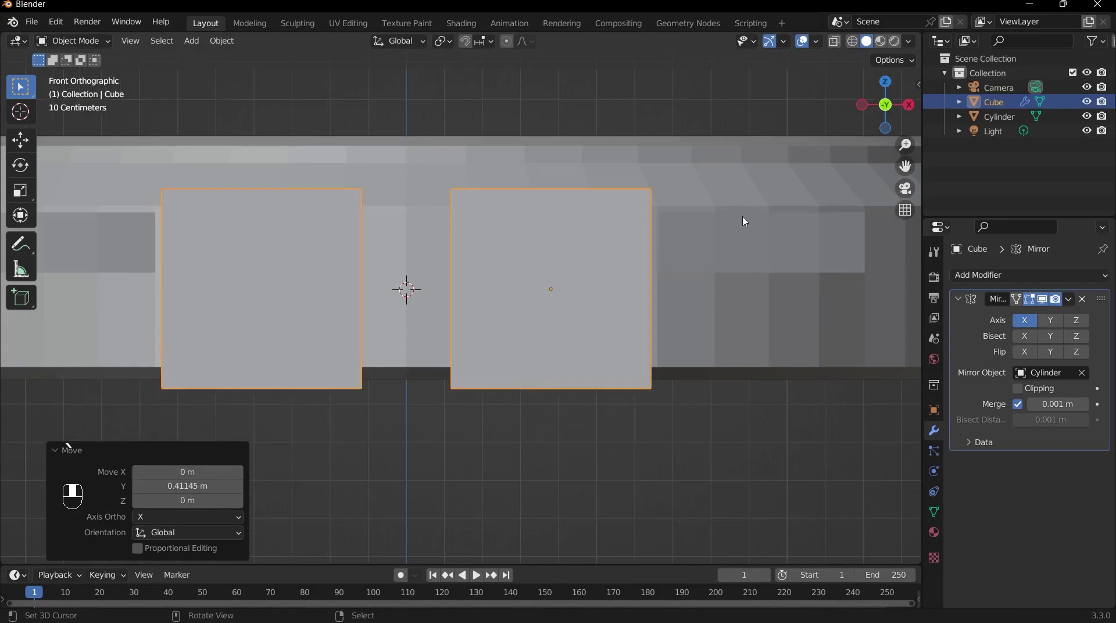
pyautogui.keyDown('shift'); pyautogui.moveTo(745, 221); pyautogui.dragTo(497, 330, button='middle'); pyautogui.keyUp('shift')
pyautogui.scroll(2, 497, 329)
pyautogui.scroll(-2, 655, 366)
pyautogui.moveTo(617, 333); pyautogui.dragTo(643, 345, button='middle')
pyautogui.scroll(1, 643, 345)
pyautogui.press('Tab')
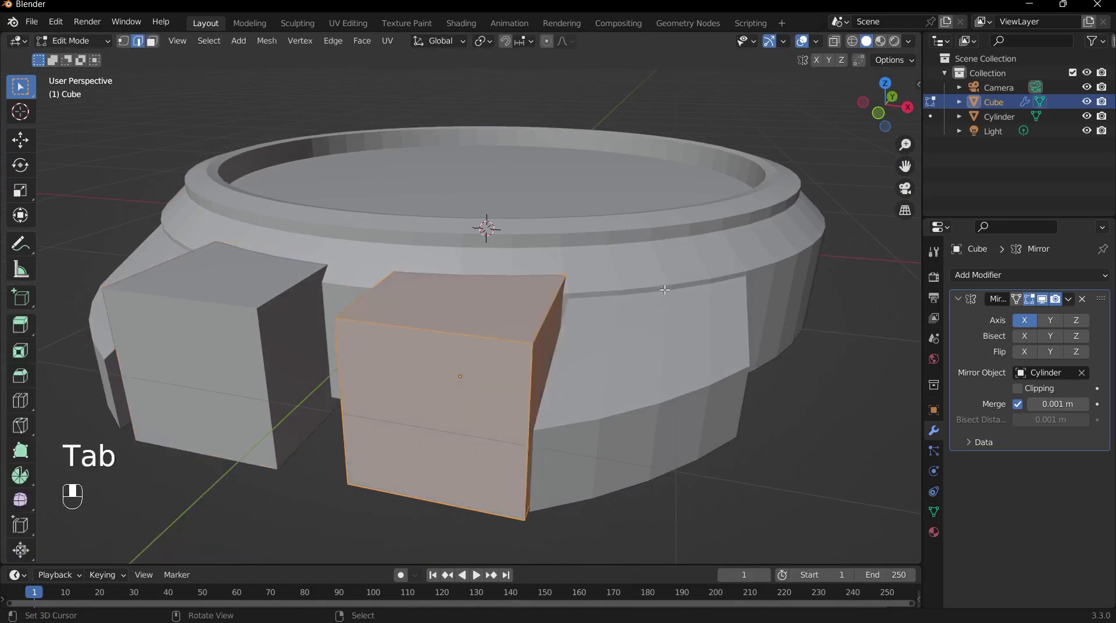
pyautogui.press('s')
pyautogui.press('z')
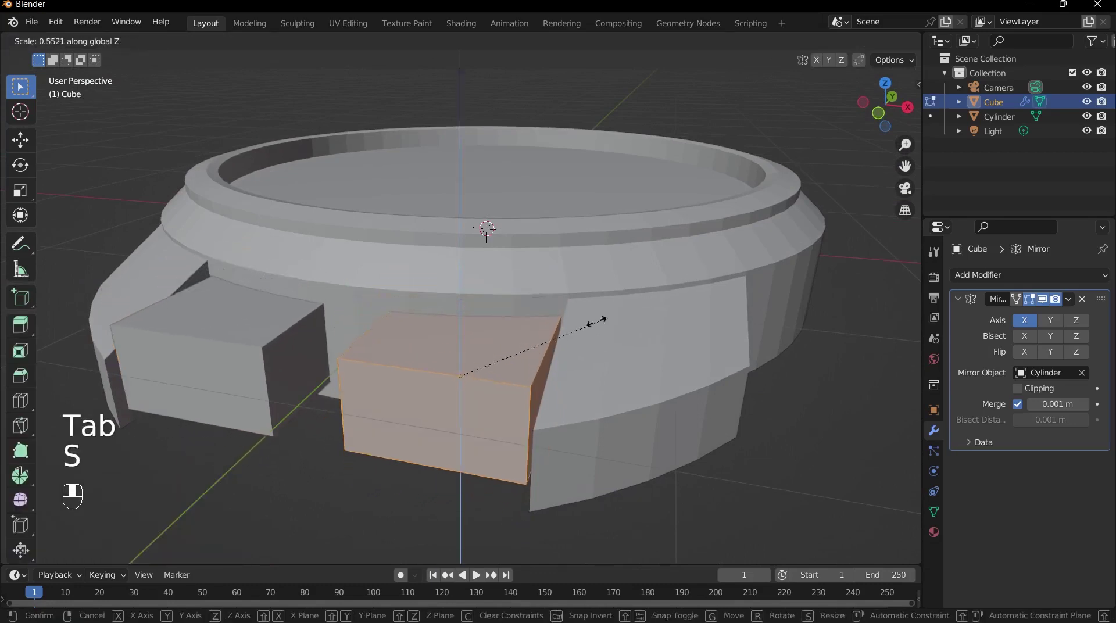
pyautogui.click(527, 348)
# - In Object Mode, lower the flattened block about 0.12 m along Z, near the underside of the disc
pyautogui.press('KP_1')
pyautogui.scroll(2, 685, 356)
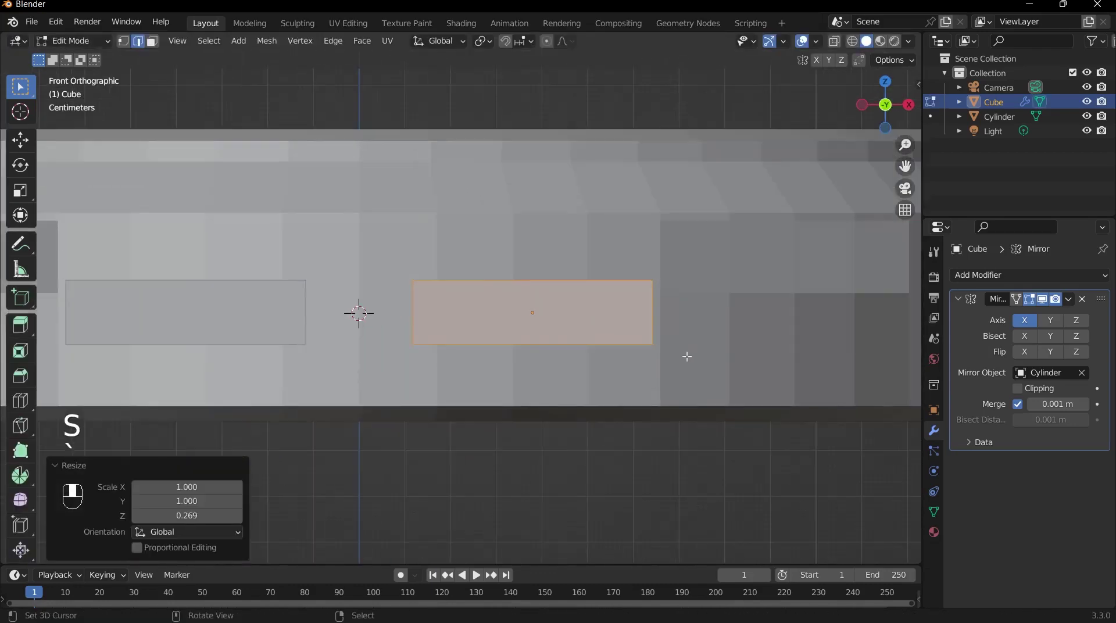
pyautogui.press('Tab')
pyautogui.press('g')
pyautogui.middleClick(689, 337)
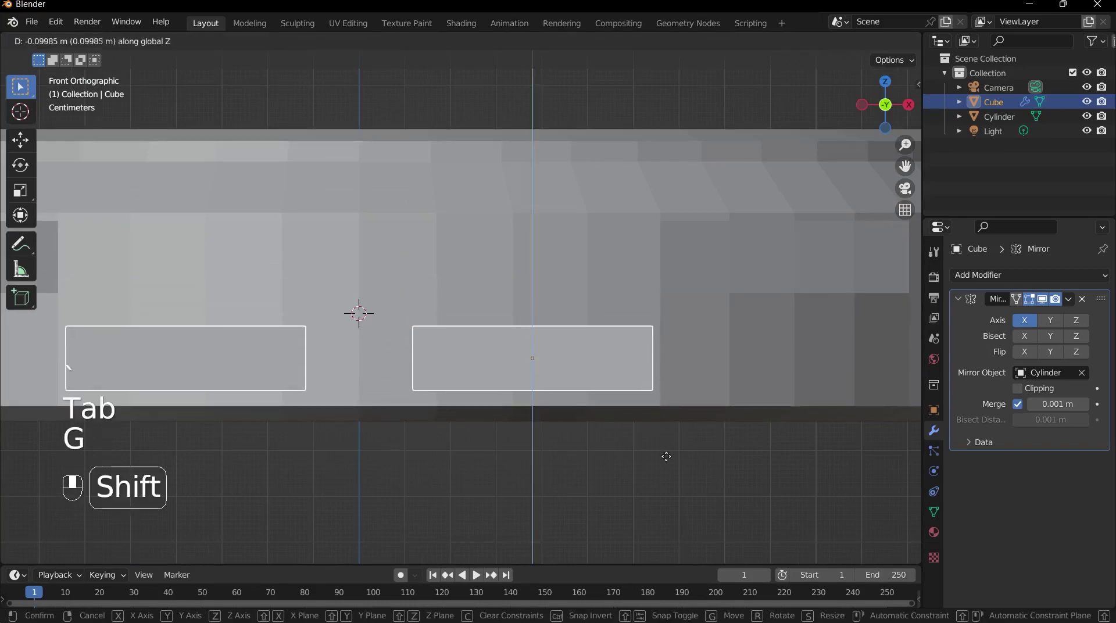
pyautogui.click(669, 555)
# - In Edit Mode, narrow the block's geometry along X to a scale of about 0.765
pyautogui.press('`')
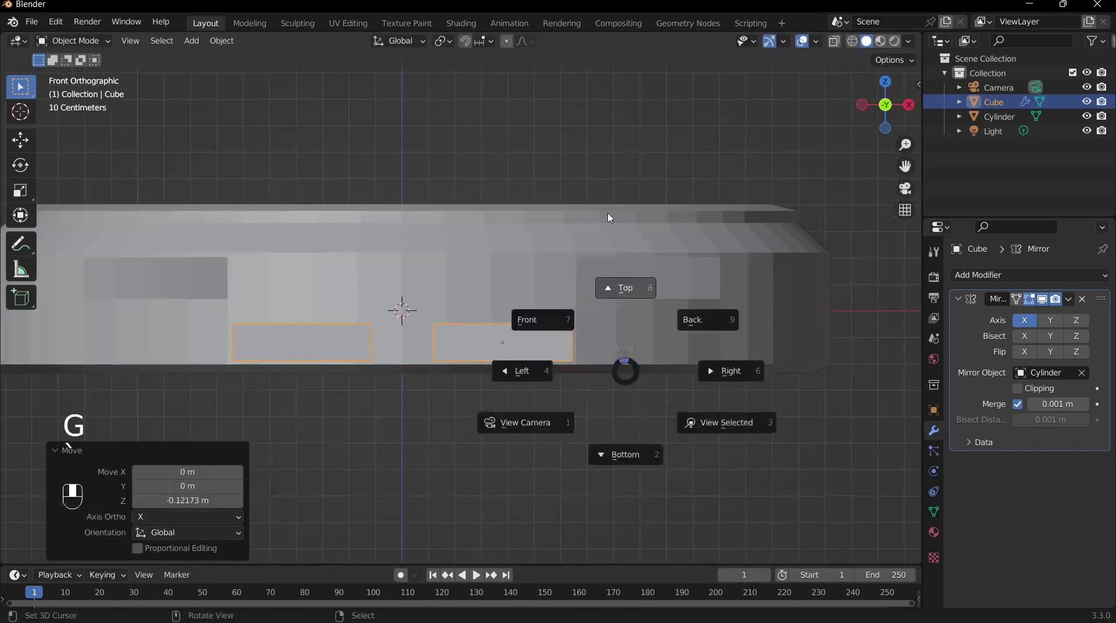
pyautogui.click(608, 289)
pyautogui.press('Tab')
pyautogui.keyDown('shift'); pyautogui.moveTo(540, 429); pyautogui.dragTo(570, 390, button='middle'); pyautogui.keyUp('shift')
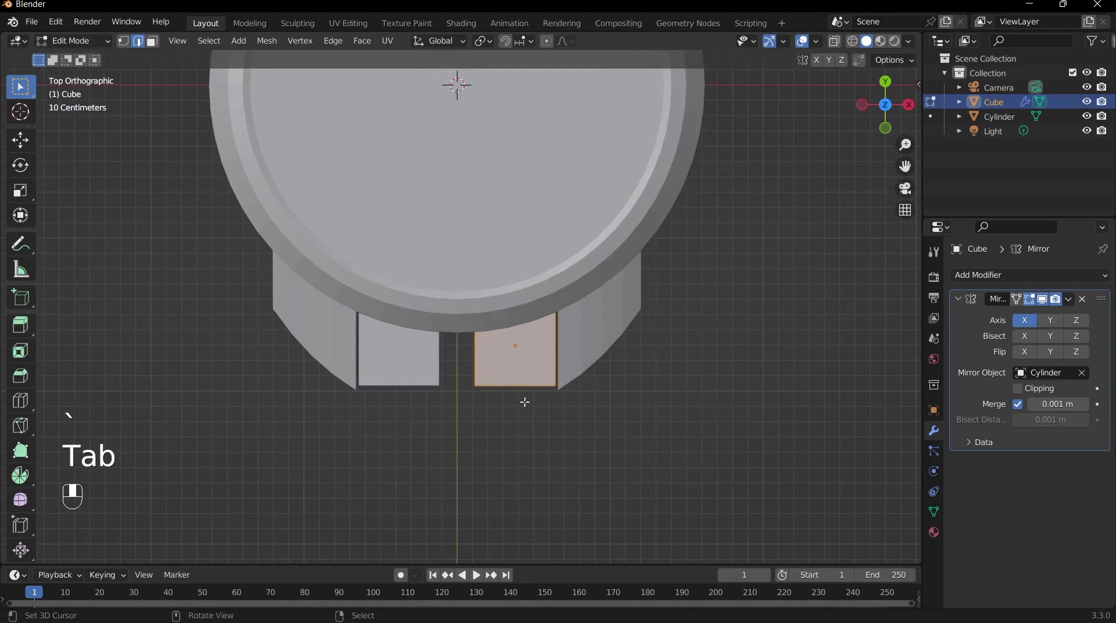
pyautogui.scroll(2, 780, 359)
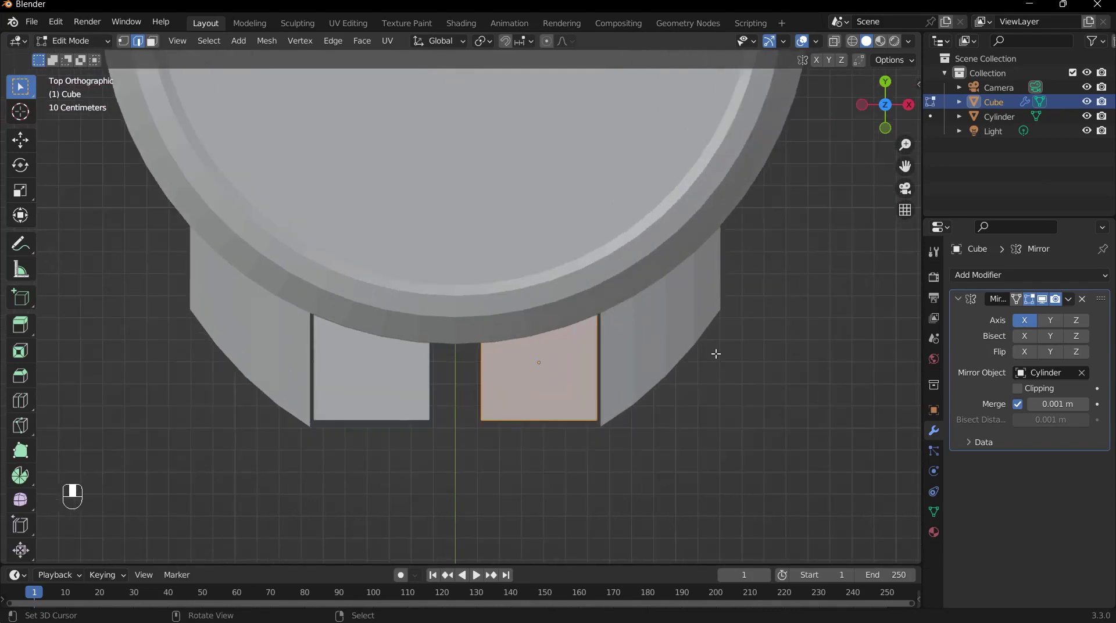
pyautogui.press('s')
pyautogui.press('x')
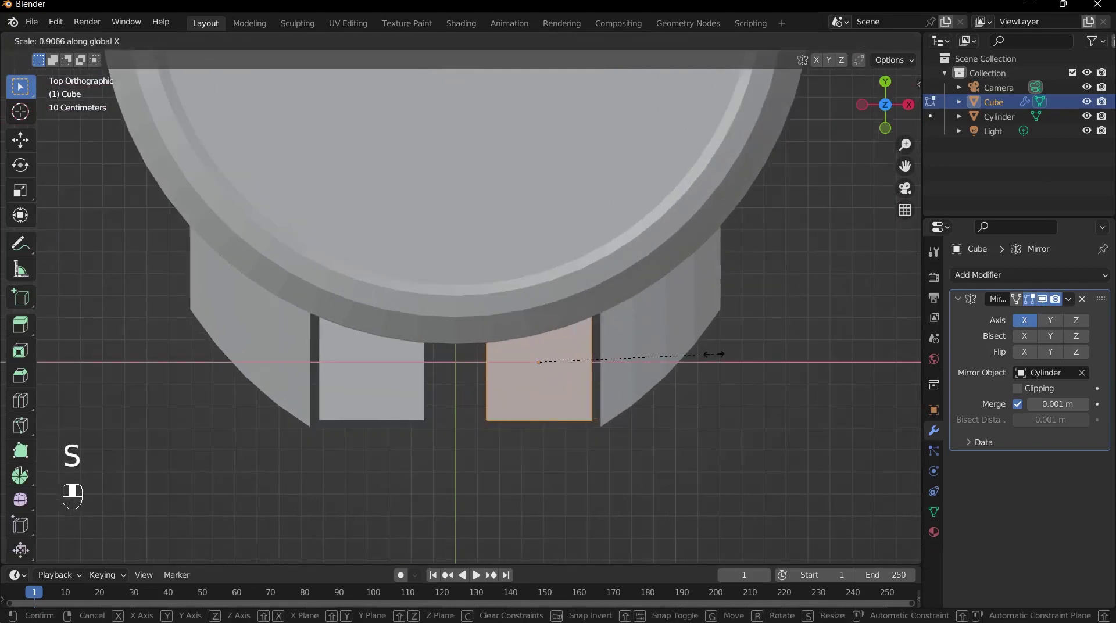
pyautogui.click(657, 351)
pyautogui.scroll(2, 720, 368)
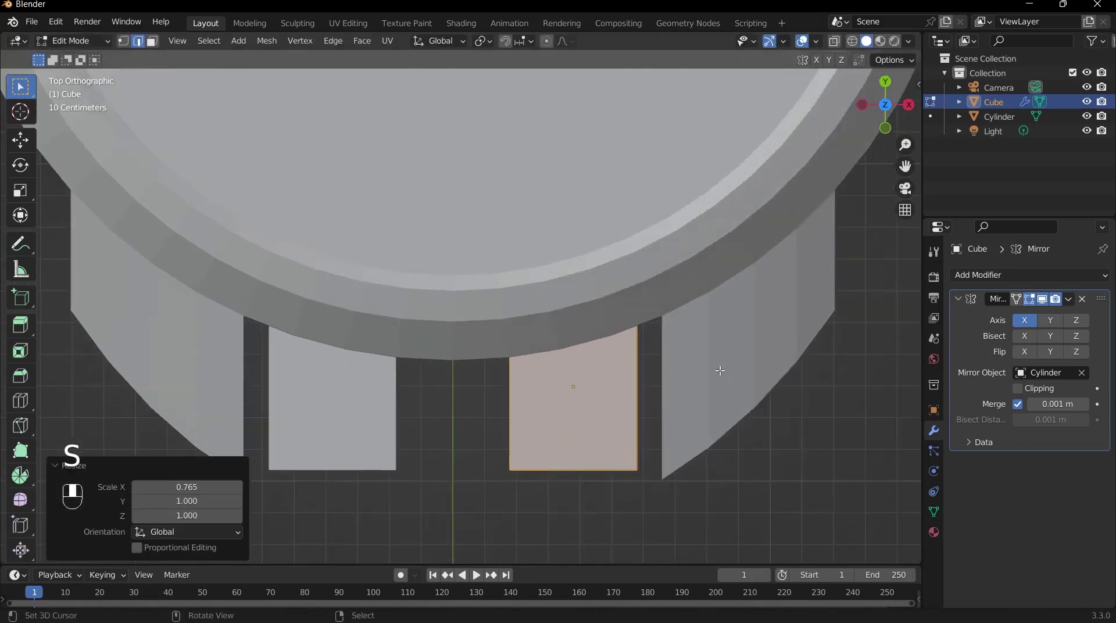
# - In Object Mode, move the block outward along X until it meets the inner side of the lug, then deselect it
pyautogui.press('Tab')
pyautogui.press('g')
pyautogui.press('x')
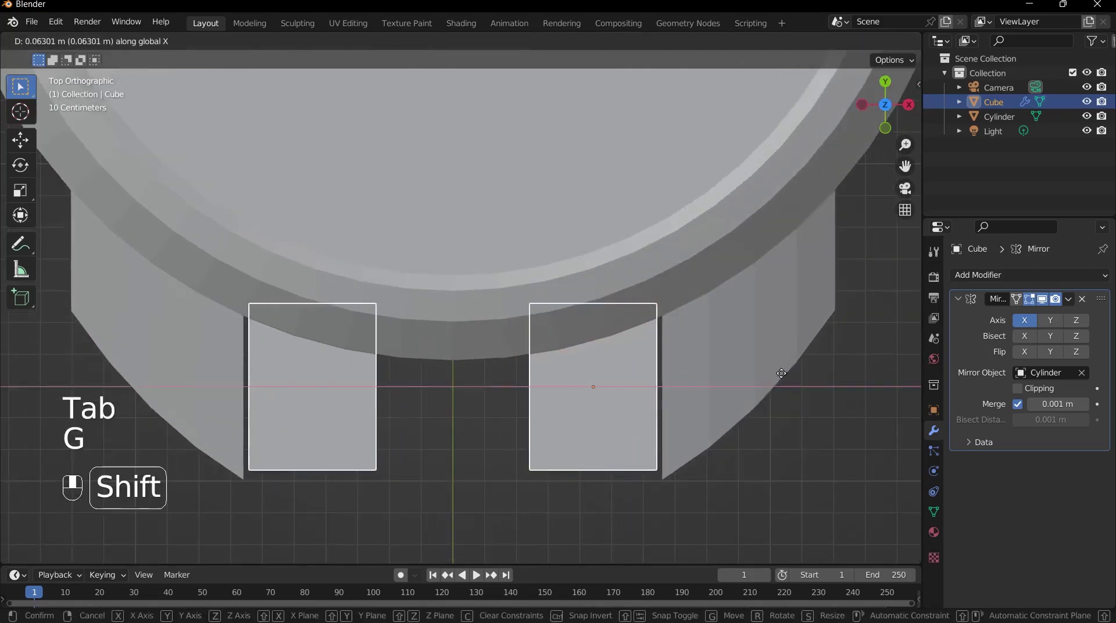
pyautogui.click(821, 370)
pyautogui.click(871, 389)
pyautogui.moveTo(872, 389); pyautogui.dragTo(876, 286, button='middle')
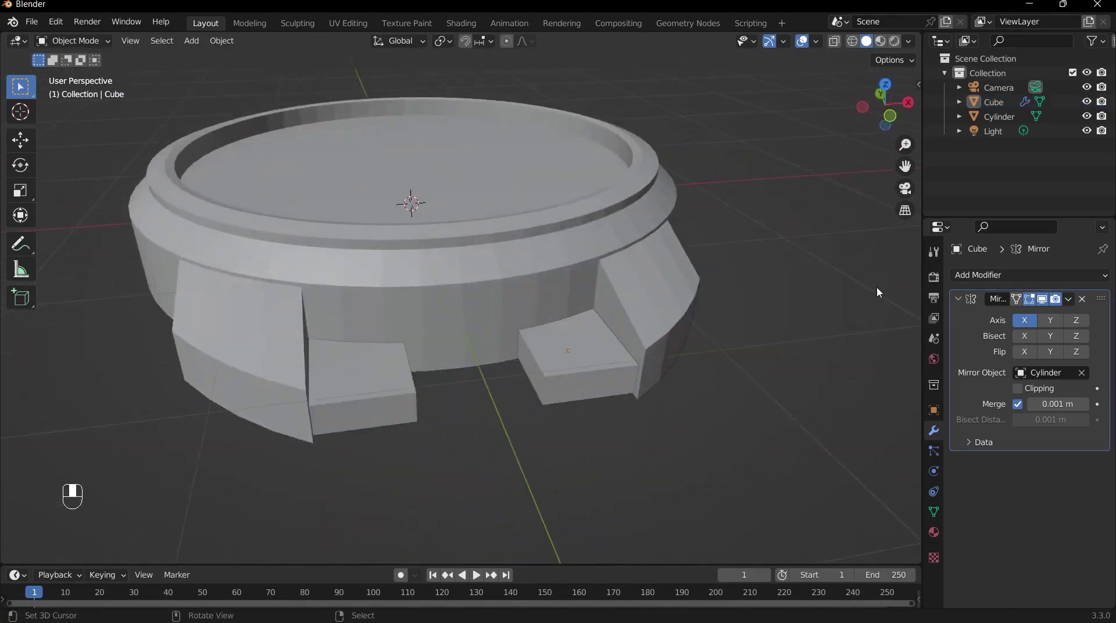
# - Using X-ray in Edit Mode, raise the block's upper edge nearest the disc along Z to slope its top, then return to solid Object Mode
pyautogui.scroll(3, 614, 339)
pyautogui.press('Tab')
pyautogui.hotkey('alt', 'z')
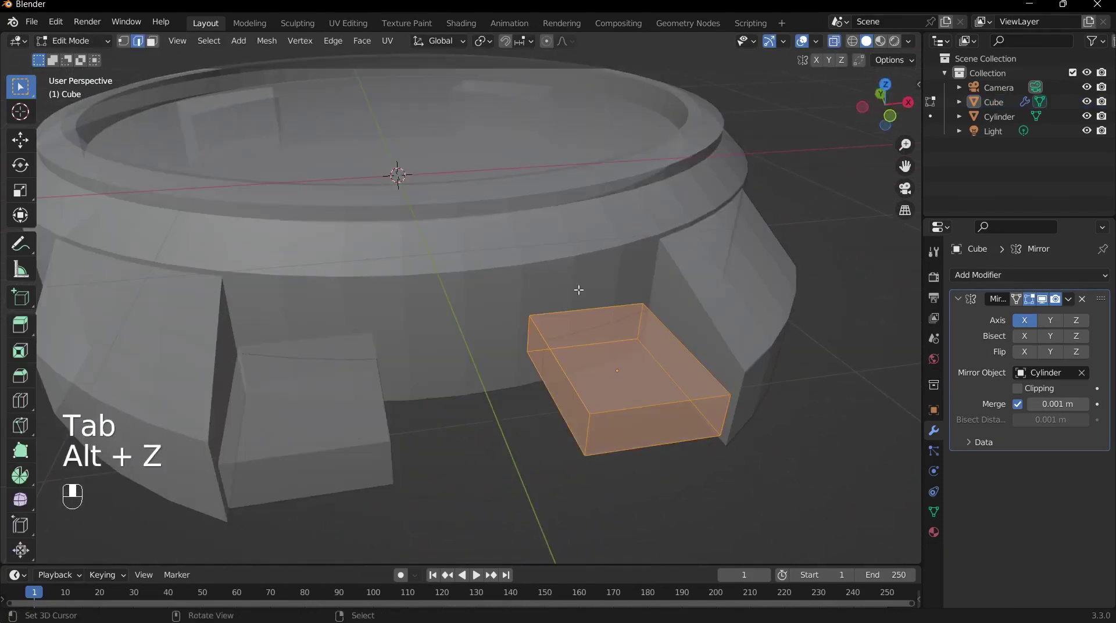
pyautogui.press('2')
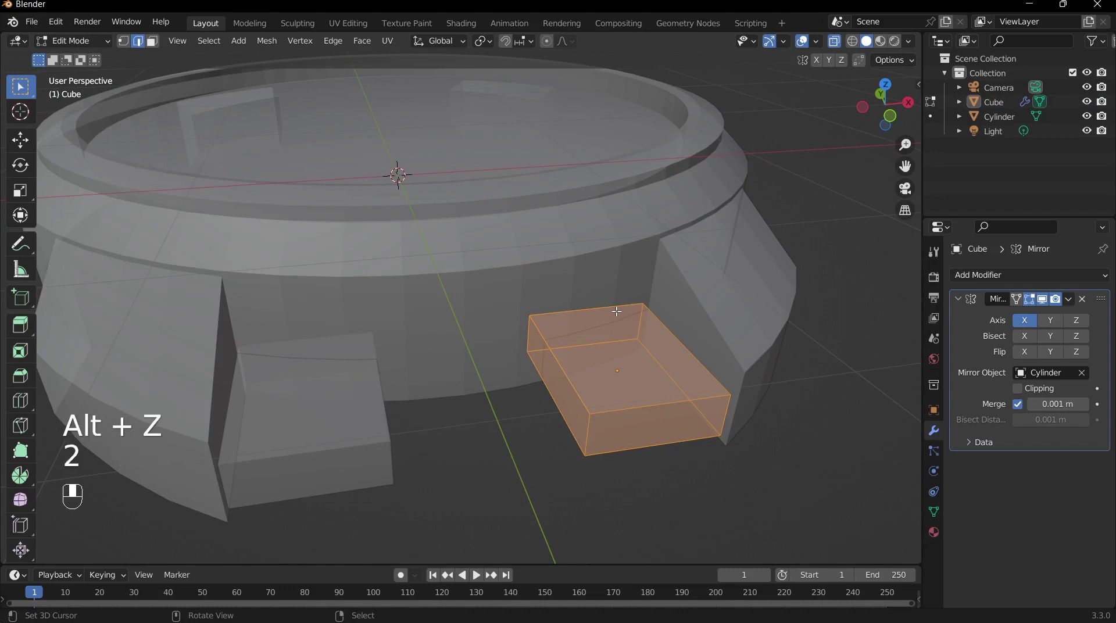
pyautogui.click(616, 312)
pyautogui.scroll(-2, 613, 318)
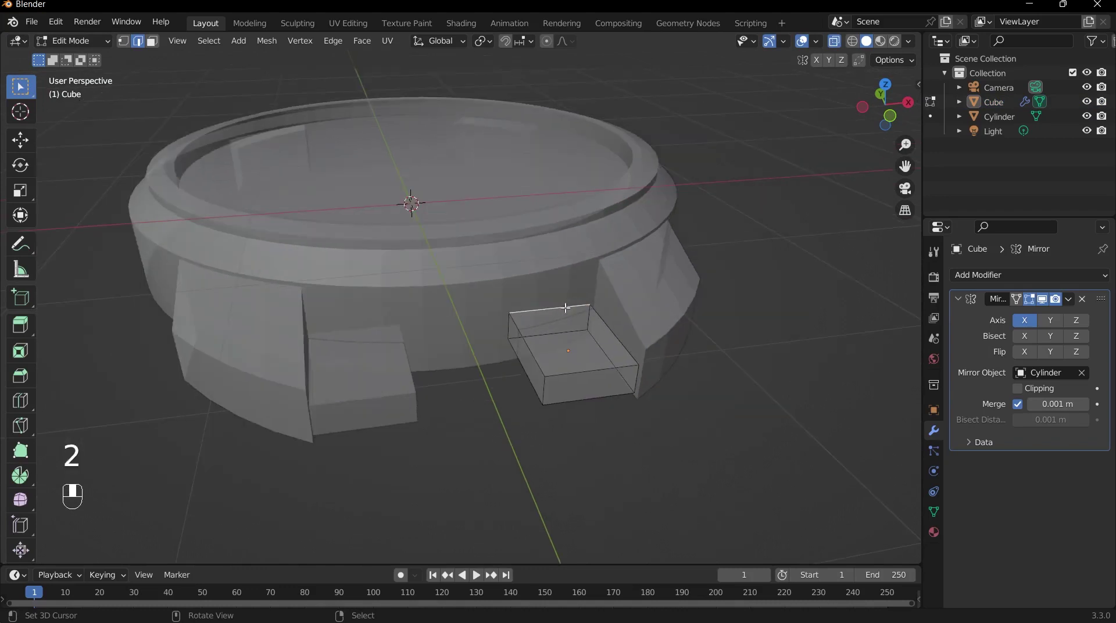
pyautogui.scroll(2, 707, 347)
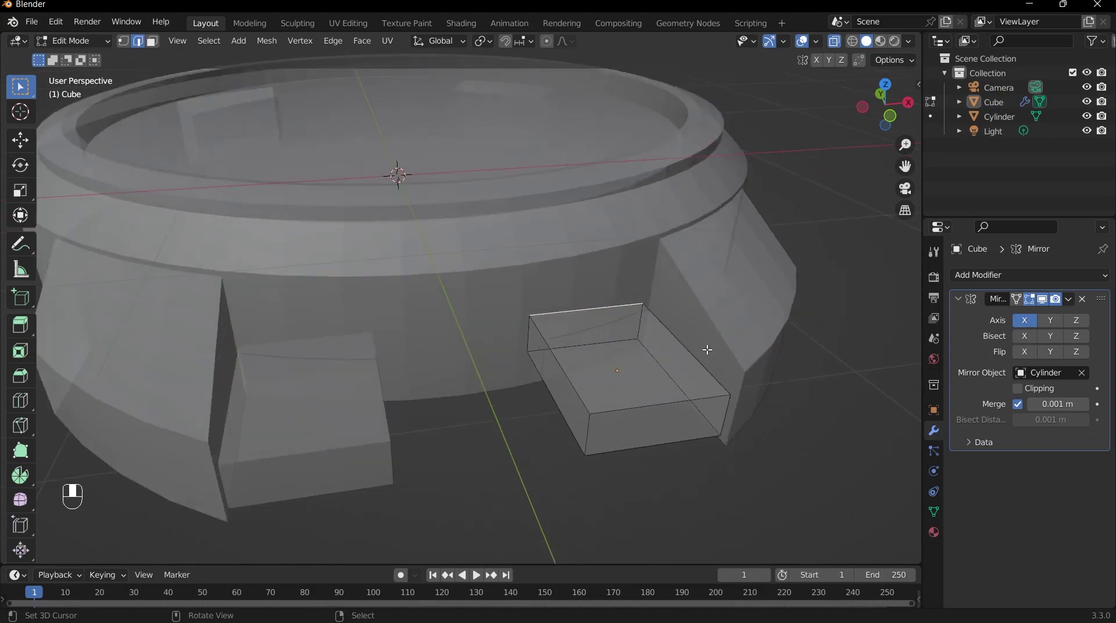
pyautogui.press('g')
pyautogui.press('z')
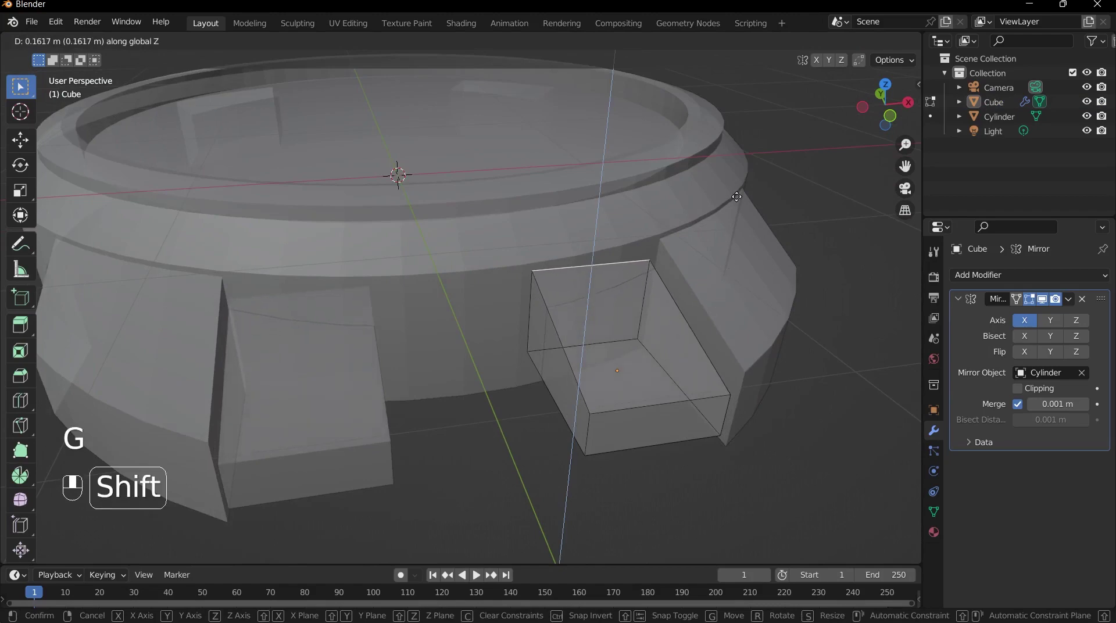
pyautogui.click(731, 238)
pyautogui.hotkey('alt', 'z')
pyautogui.moveTo(756, 383); pyautogui.dragTo(401, 165, button='middle')
pyautogui.press('Tab')
# - Examine the fit of the mirrored sloped blocks against the lugs and disc from several angles
pyautogui.scroll(-3, 649, 376)
pyautogui.moveTo(649, 376); pyautogui.dragTo(411, 328, button='middle')
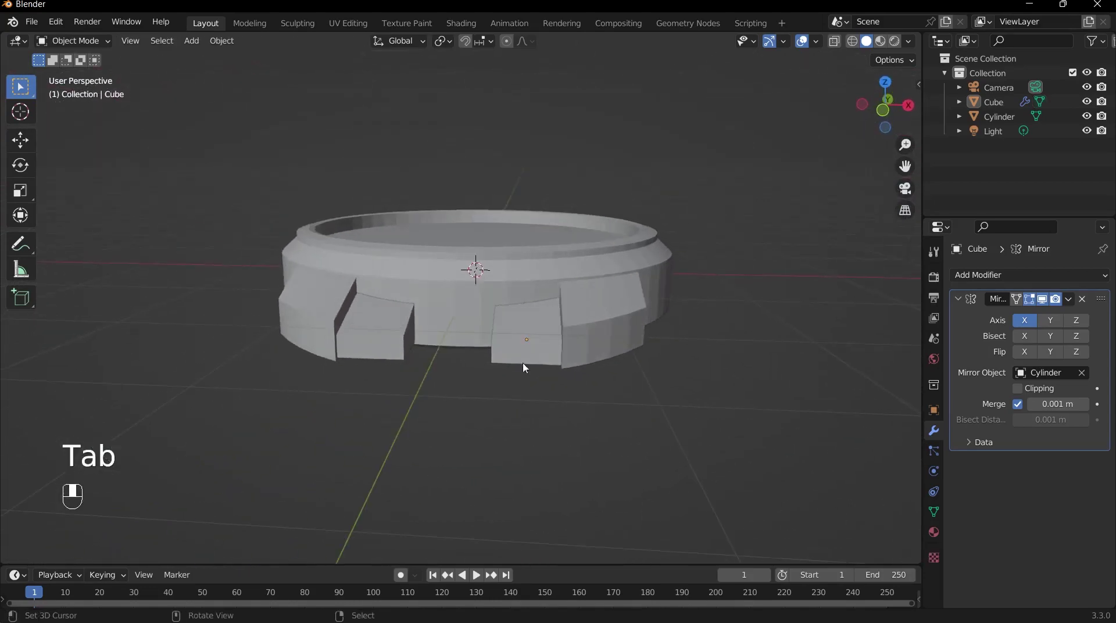
pyautogui.scroll(2, 526, 370)
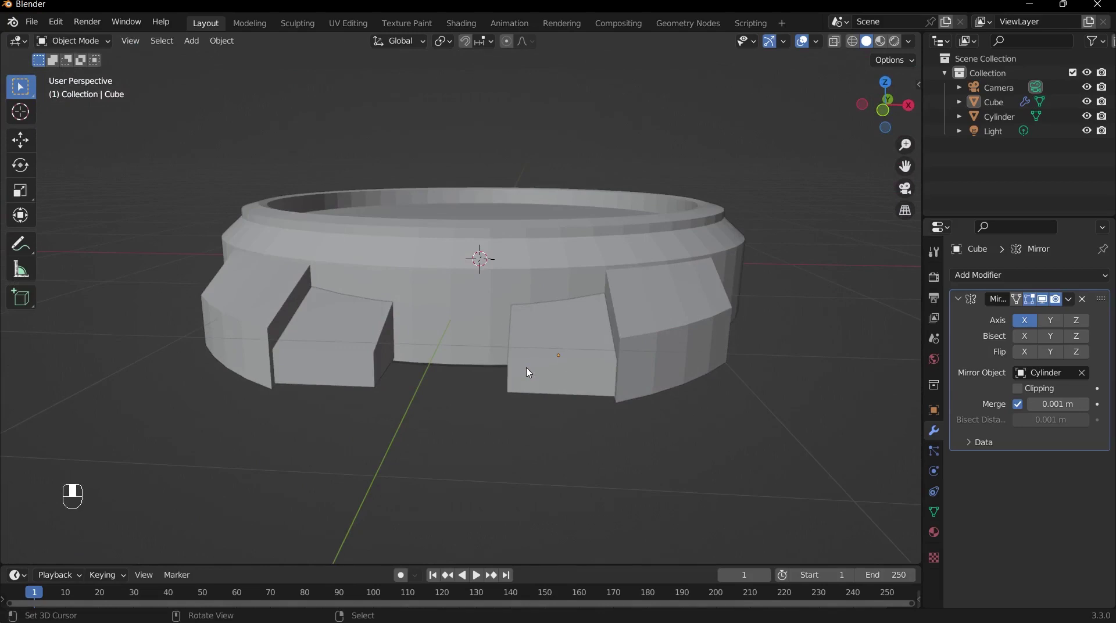
pyautogui.moveTo(528, 372); pyautogui.dragTo(528, 432, button='middle')
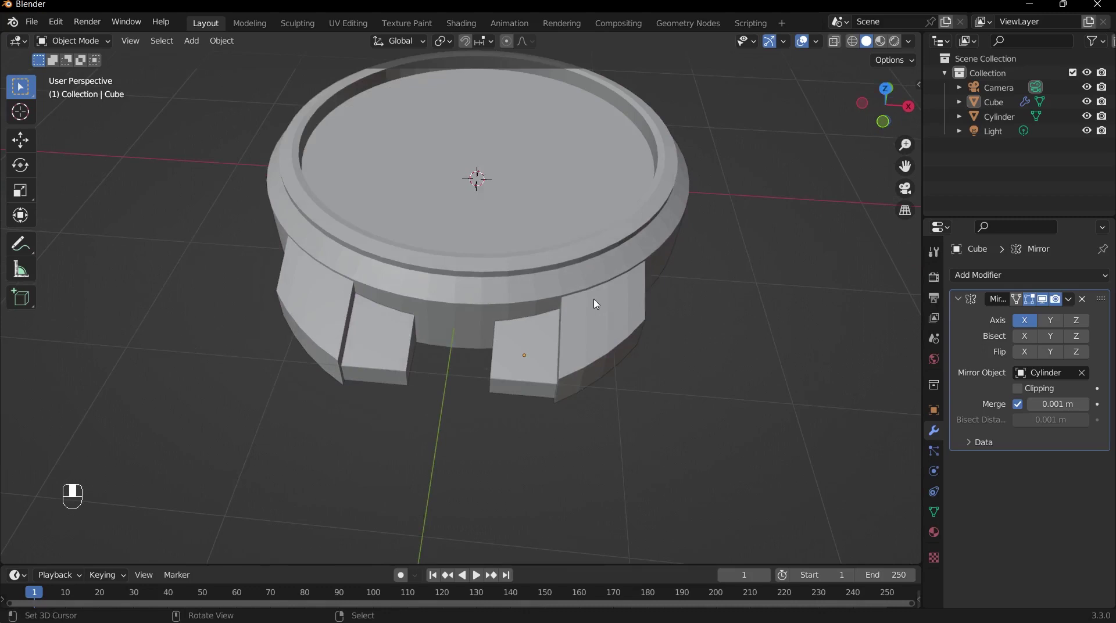
pyautogui.scroll(-1, 593, 299)
pyautogui.moveTo(593, 300); pyautogui.dragTo(575, 232, button='middle')
pyautogui.scroll(5, 494, 341)
pyautogui.moveTo(558, 302); pyautogui.dragTo(591, 357, button='middle')
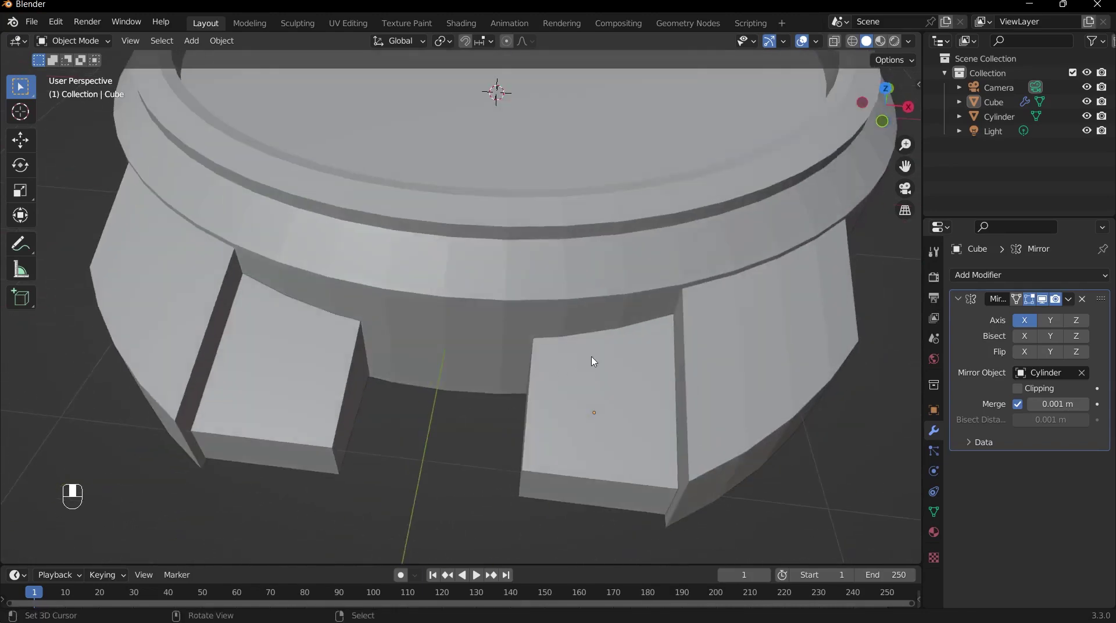
pyautogui.moveTo(551, 323); pyautogui.dragTo(425, 414, button='middle')
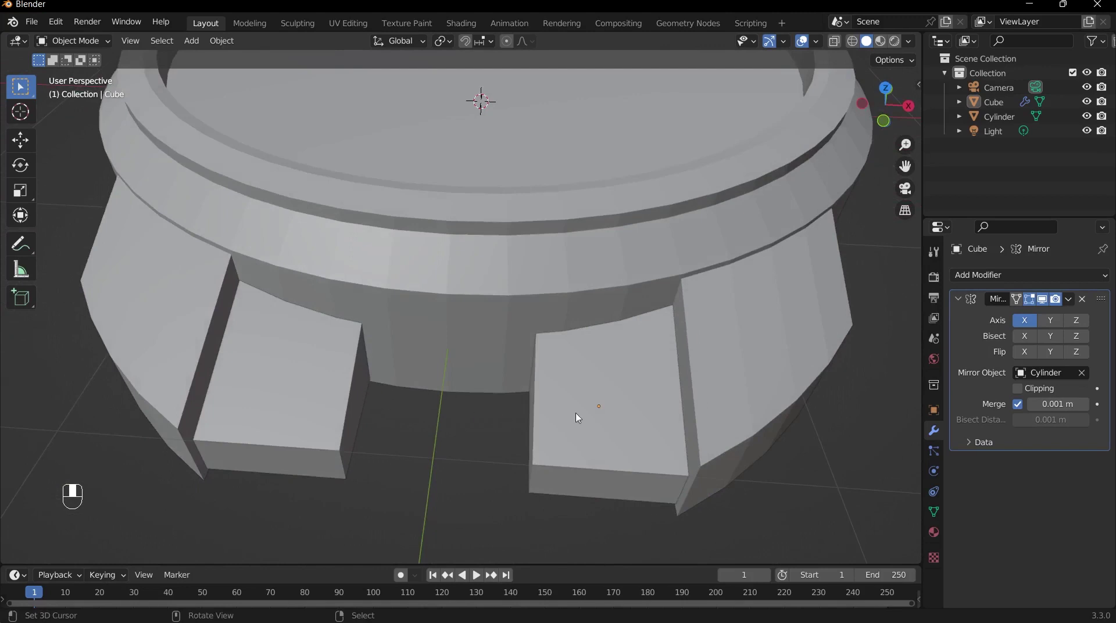
pyautogui.scroll(-3, 484, 410)
pyautogui.scroll(-2, 518, 363)
pyautogui.moveTo(518, 356); pyautogui.dragTo(515, 404, button='middle')
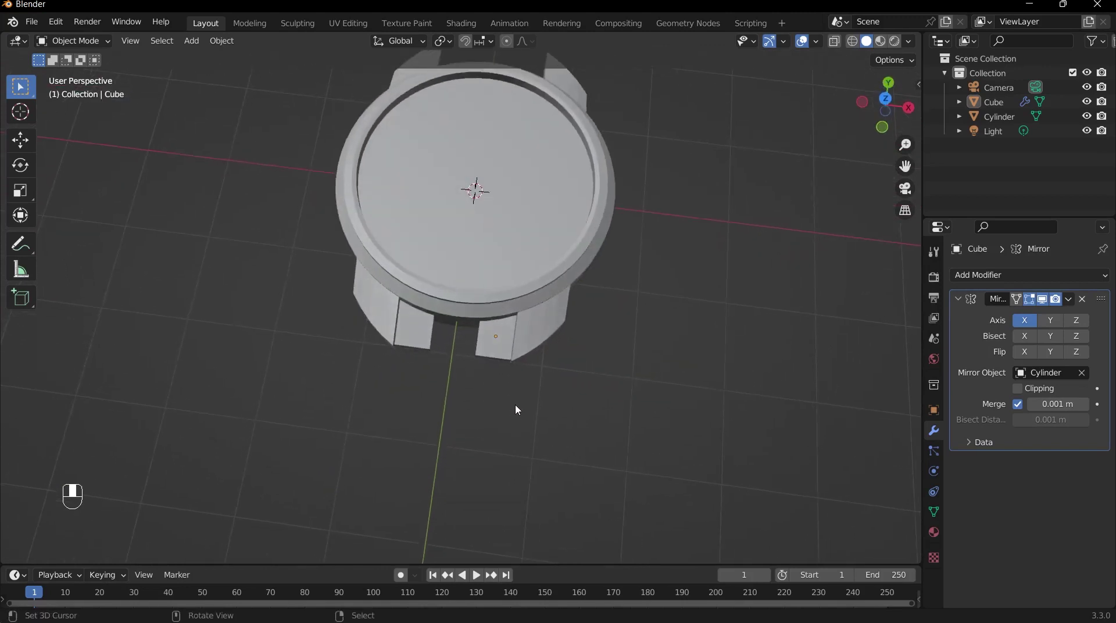
# - Enter Edit Mode on the mirrored sloped block and add a cube to its mesh at the disc's centre
pyautogui.hotkey('shift', 'a')
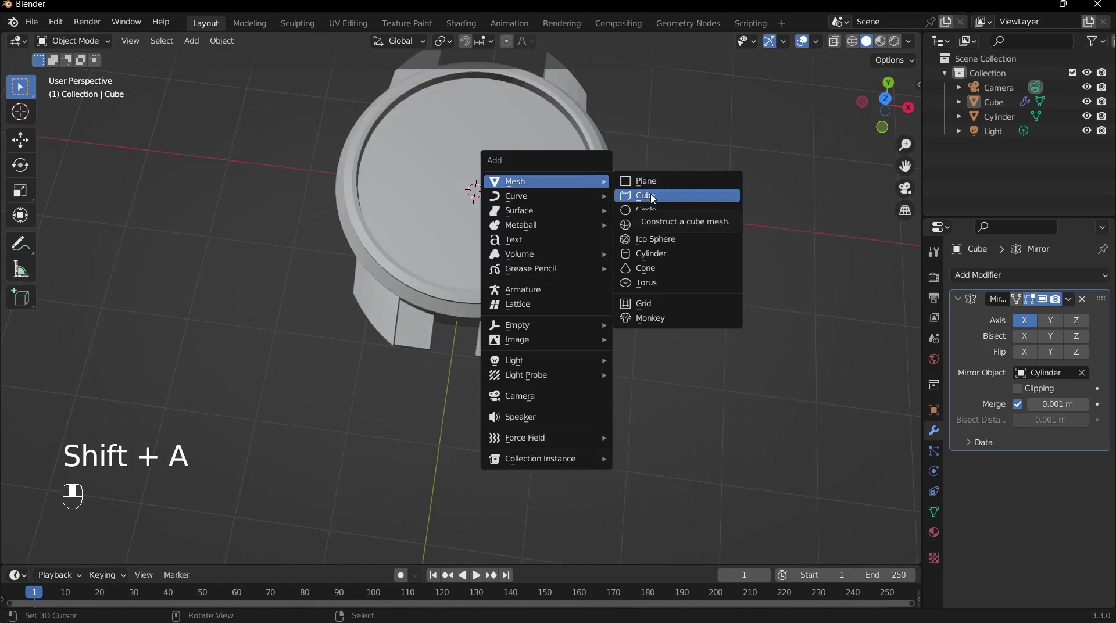
pyautogui.scroll(2, 512, 372)
pyautogui.click(511, 378)
pyautogui.scroll(3, 530, 375)
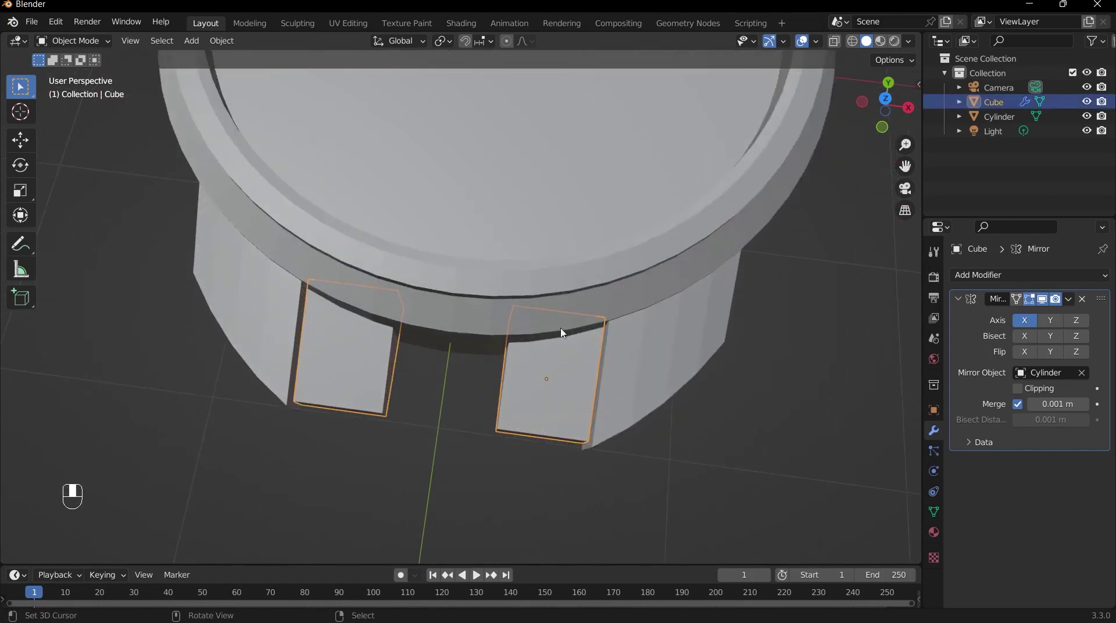
pyautogui.scroll(-4, 555, 348)
pyautogui.press('Tab')
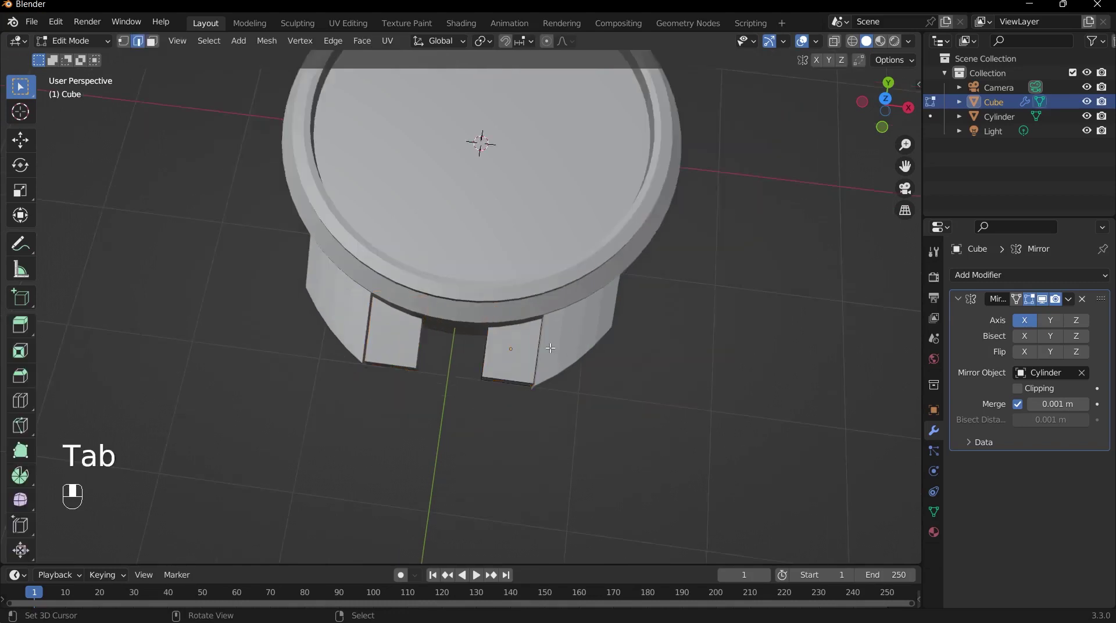
pyautogui.hotkey('shift', 'a')
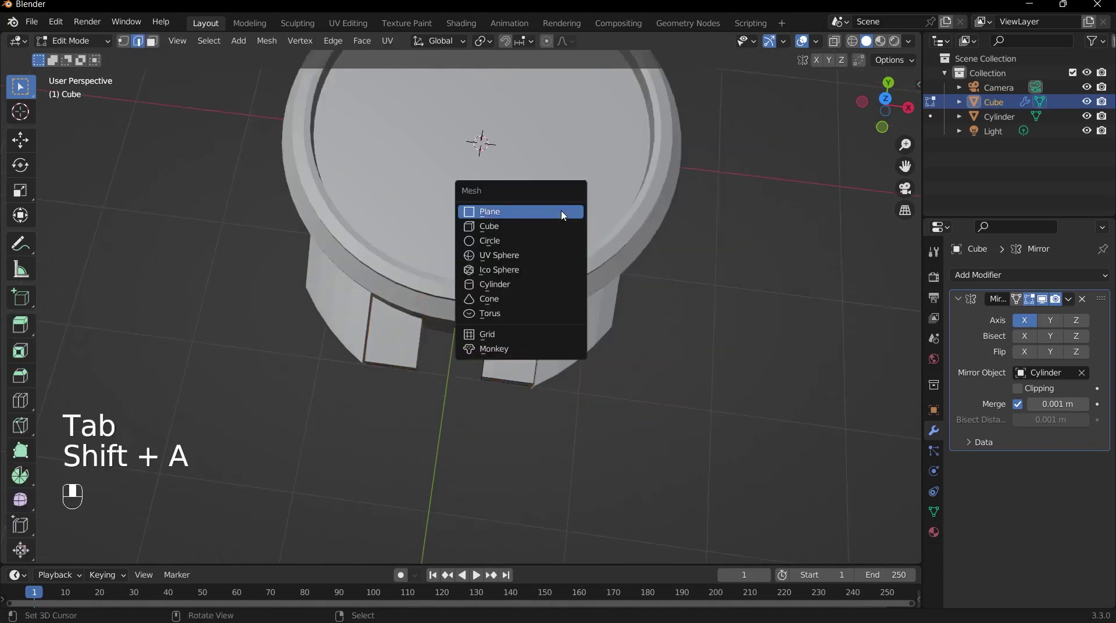
pyautogui.click(543, 231)
pyautogui.scroll(-5, 543, 231)
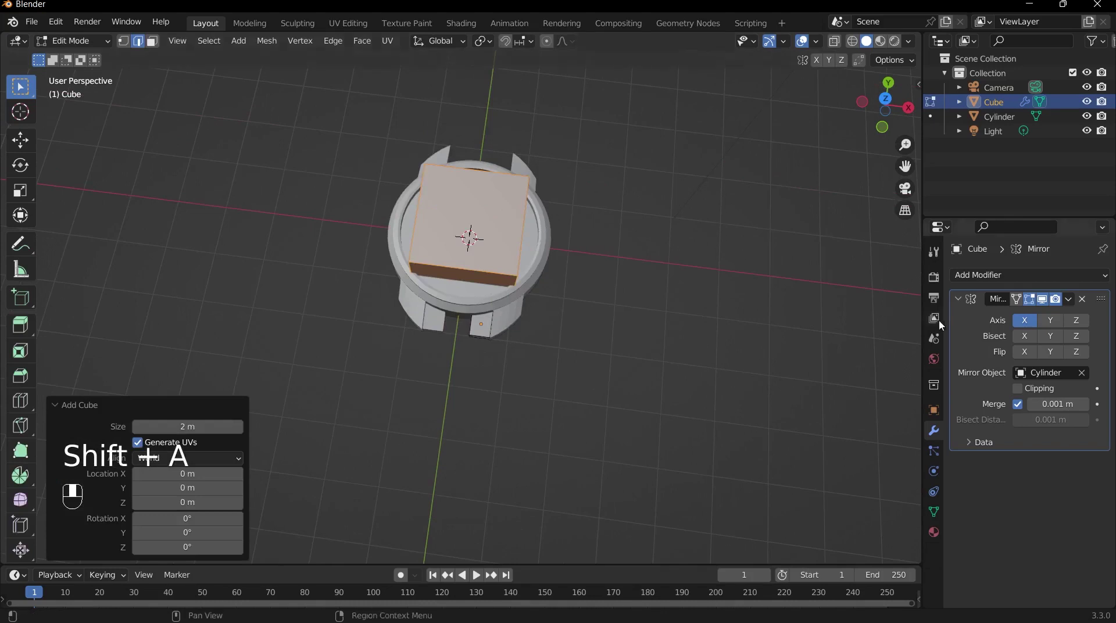
# - Move the new cube about 3.17 m out along X and about 2.30 m back, bringing it up to its mirrored copy
pyautogui.press('g')
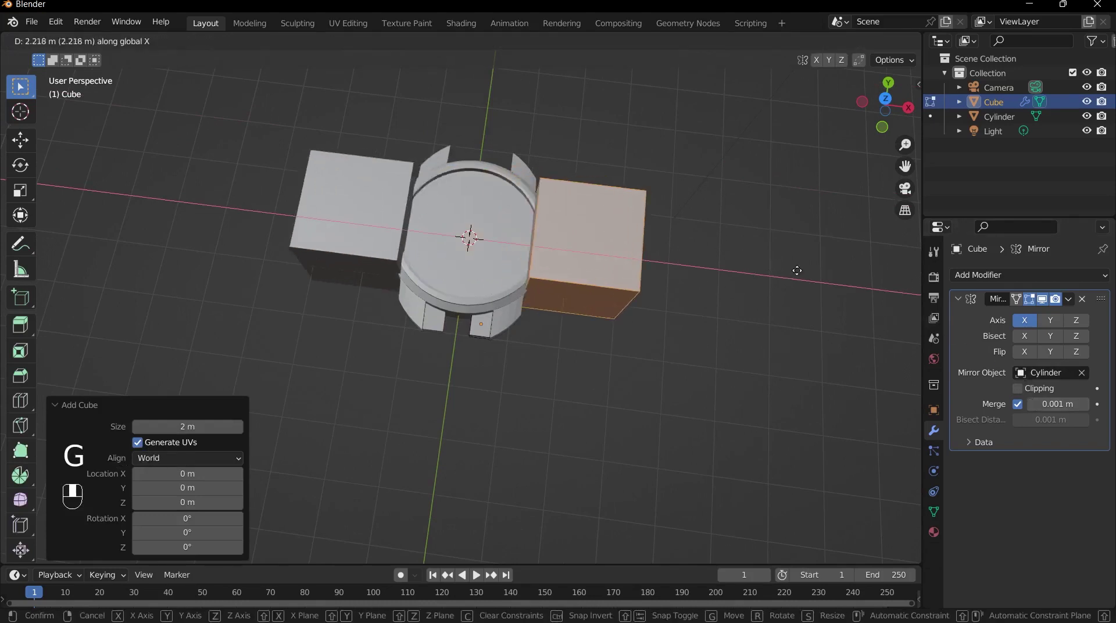
pyautogui.click(842, 279)
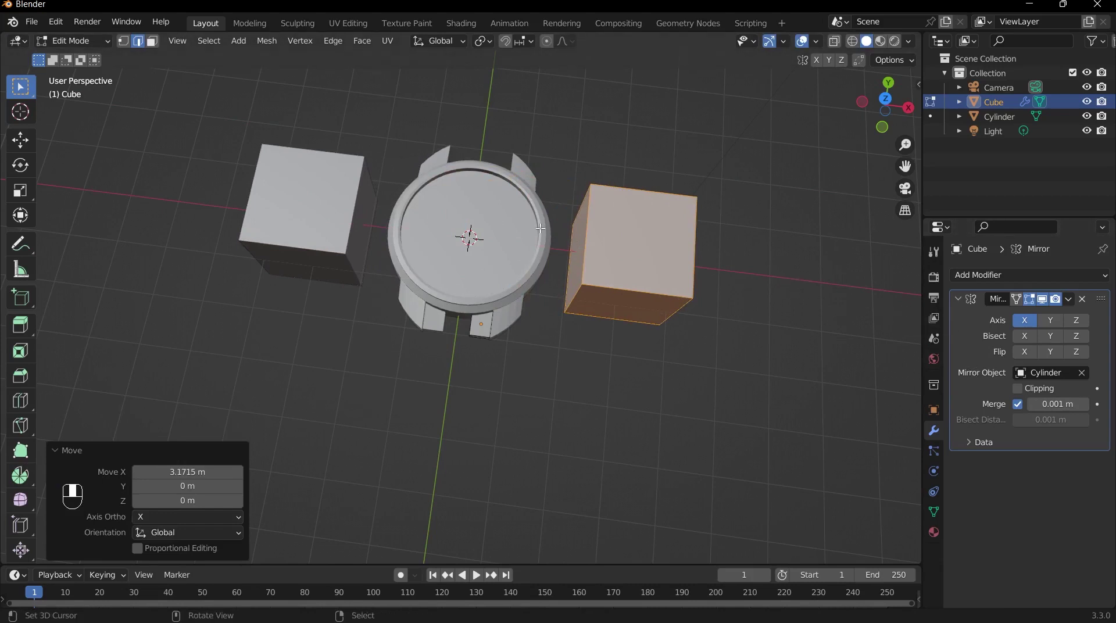
pyautogui.scroll(2, 496, 168)
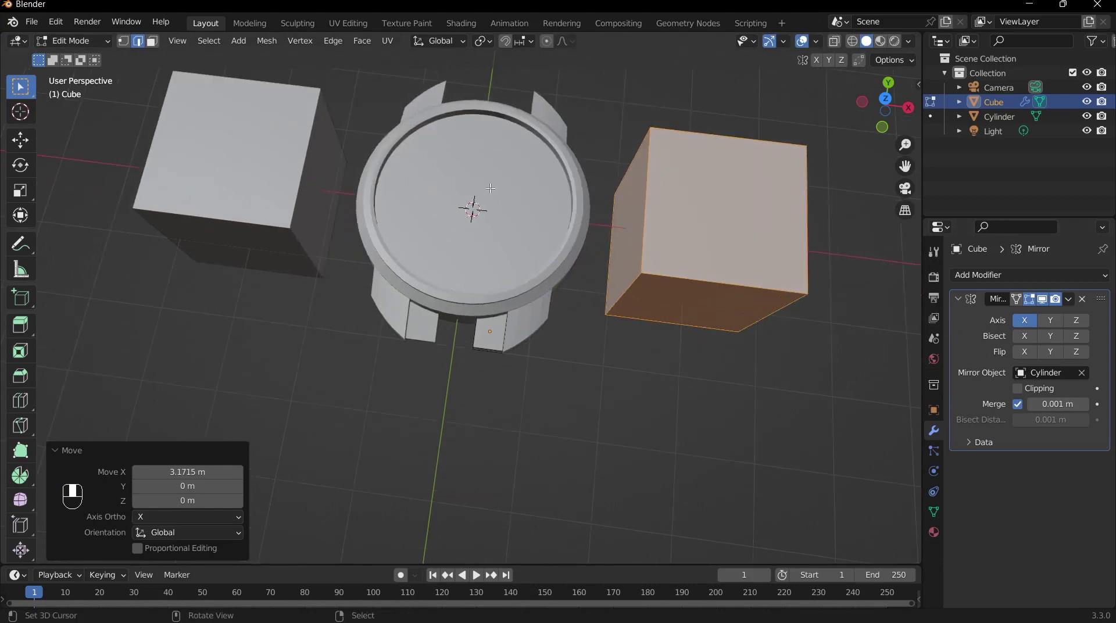
pyautogui.press('g')
pyautogui.press('x')
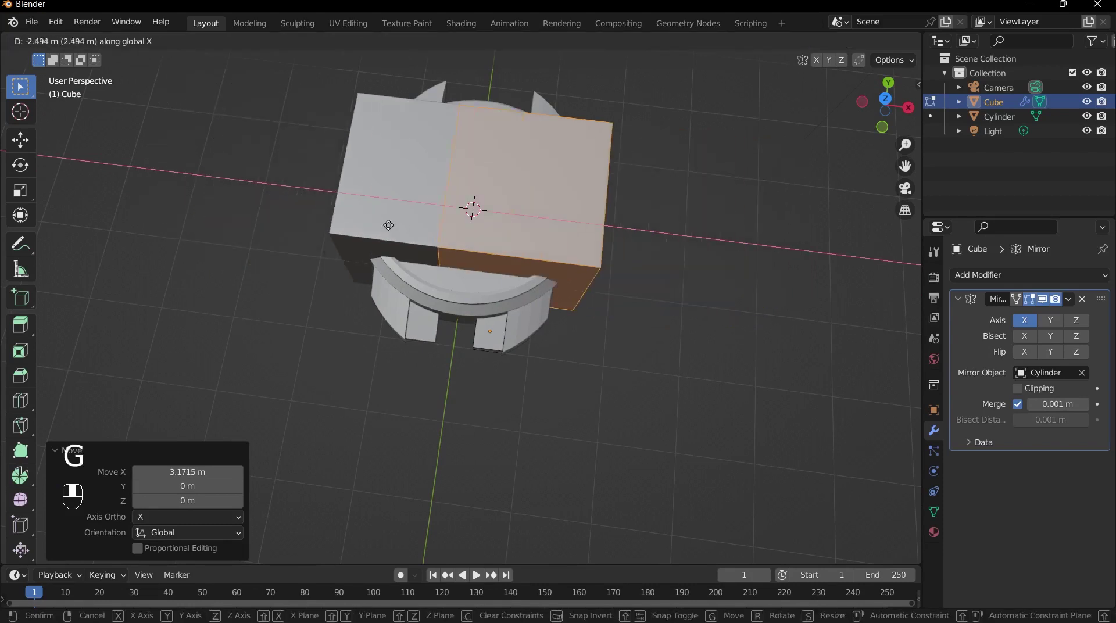
pyautogui.click(407, 229)
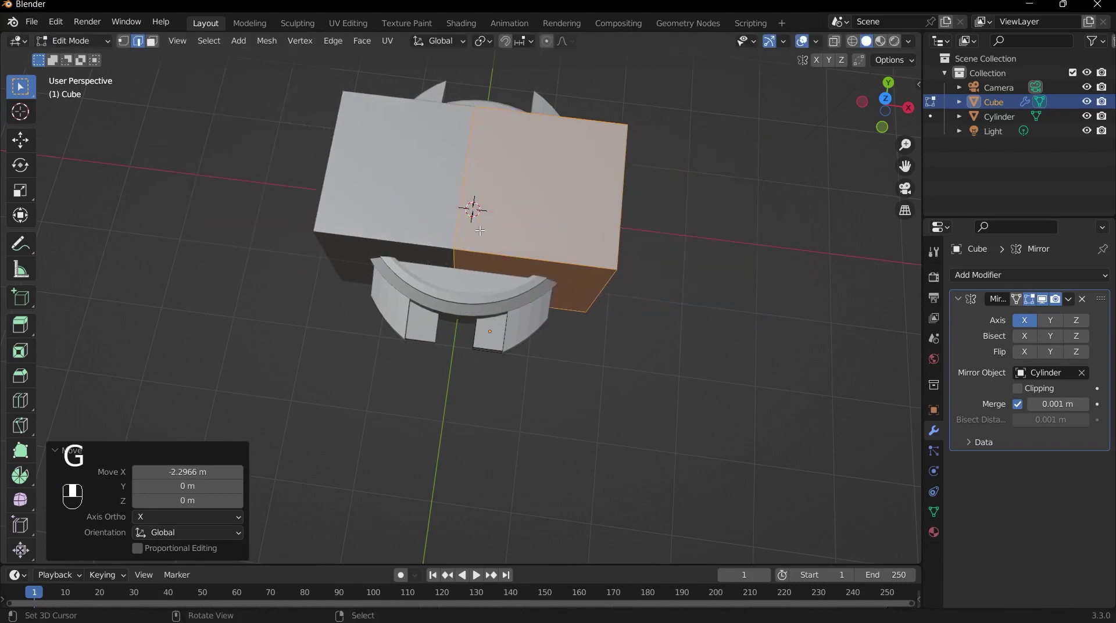
# - Enable Clipping on the Mirror modifier and move the cube outward so it stretches from the centre line, using vertex selection
pyautogui.press('g')
pyautogui.rightClick(916, 386)
pyautogui.click(1023, 392)
pyautogui.press('g')
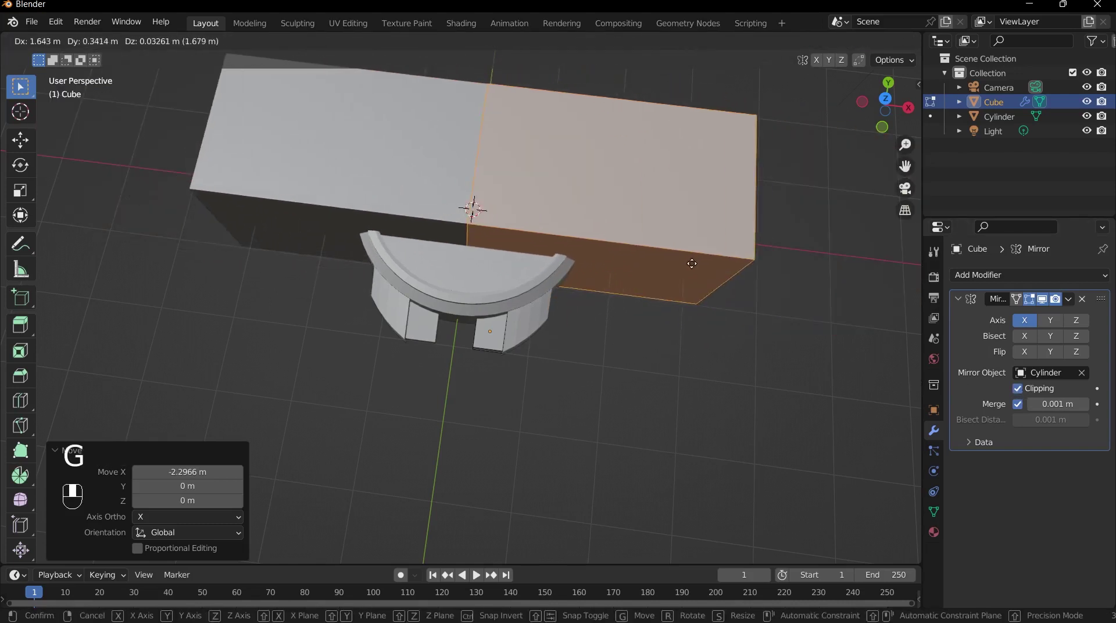
pyautogui.click(710, 257)
pyautogui.press('1')
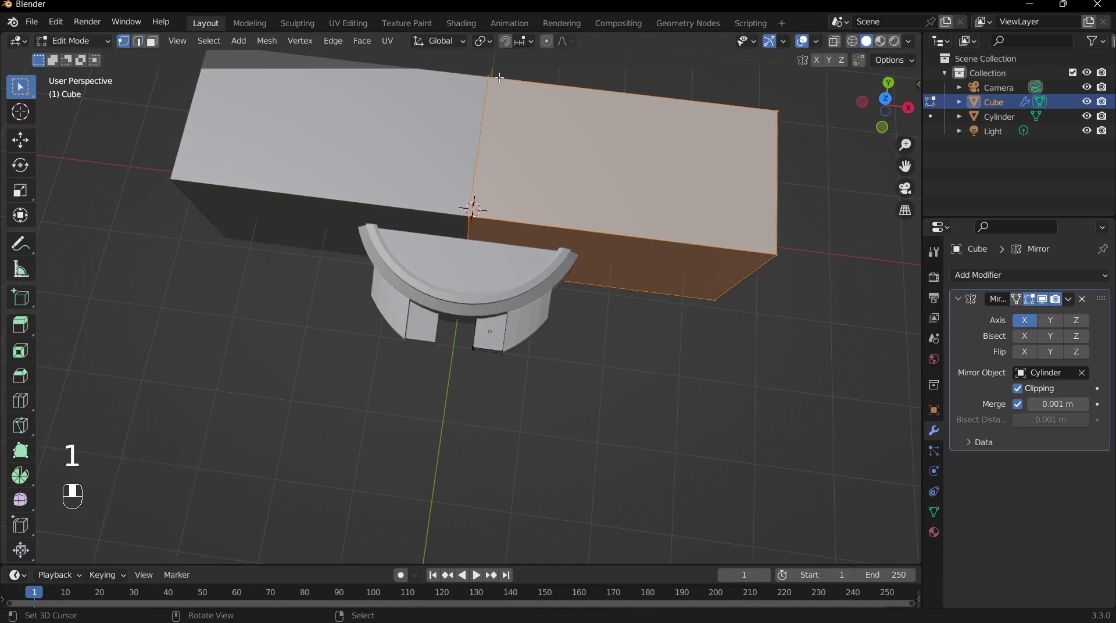
# - From above, move the cube about -3.45 m in X and -2.11 m in Y to fill the gap between the sloped blocks
pyautogui.scroll(-3, 570, 316)
pyautogui.press('`')
pyautogui.scroll(3, 832, 165)
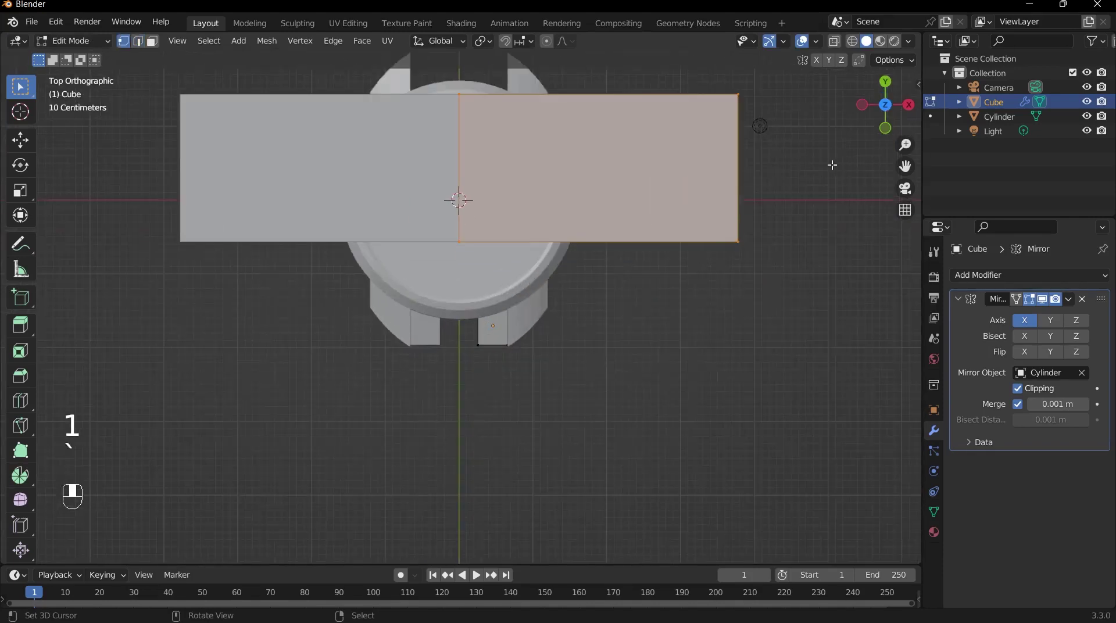
pyautogui.scroll(1, 821, 238)
pyautogui.press('g')
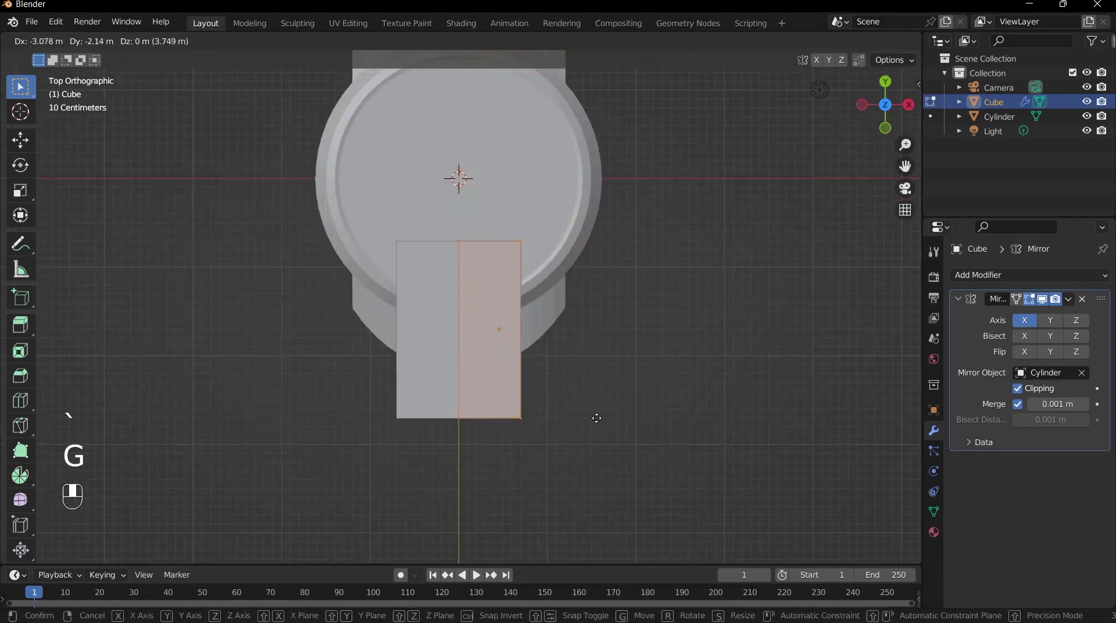
pyautogui.click(568, 418)
# - Flatten the cube along Z to a scale of about 0.077, and scale it uniformly to about 0.473
pyautogui.press('KP_1')
pyautogui.press('s')
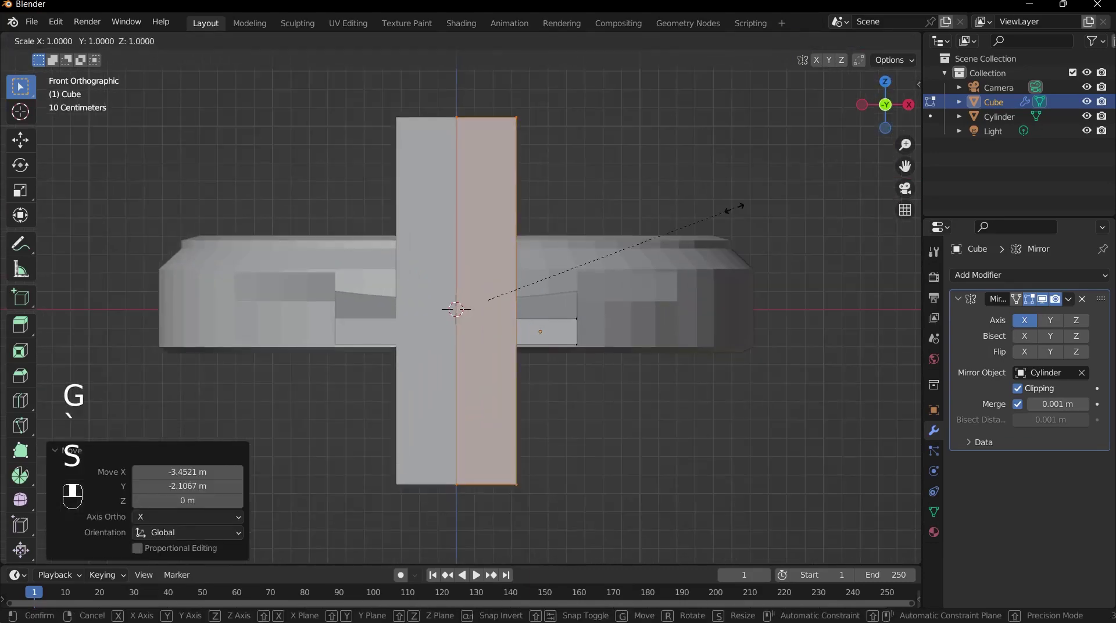
pyautogui.press('z')
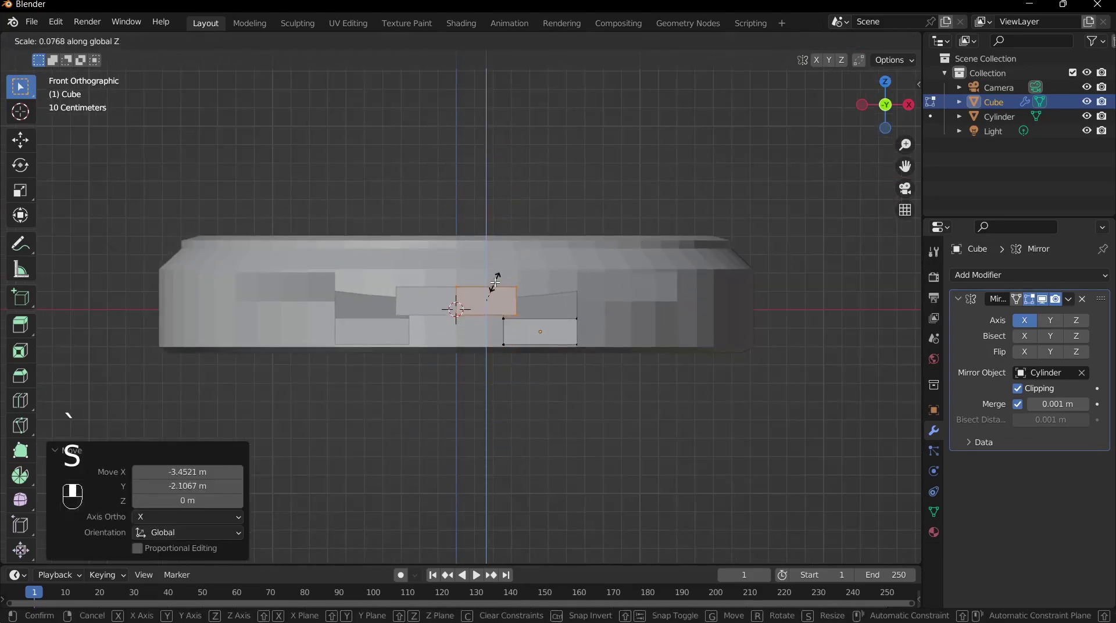
pyautogui.click(495, 281)
pyautogui.scroll(5, 495, 281)
pyautogui.press('s')
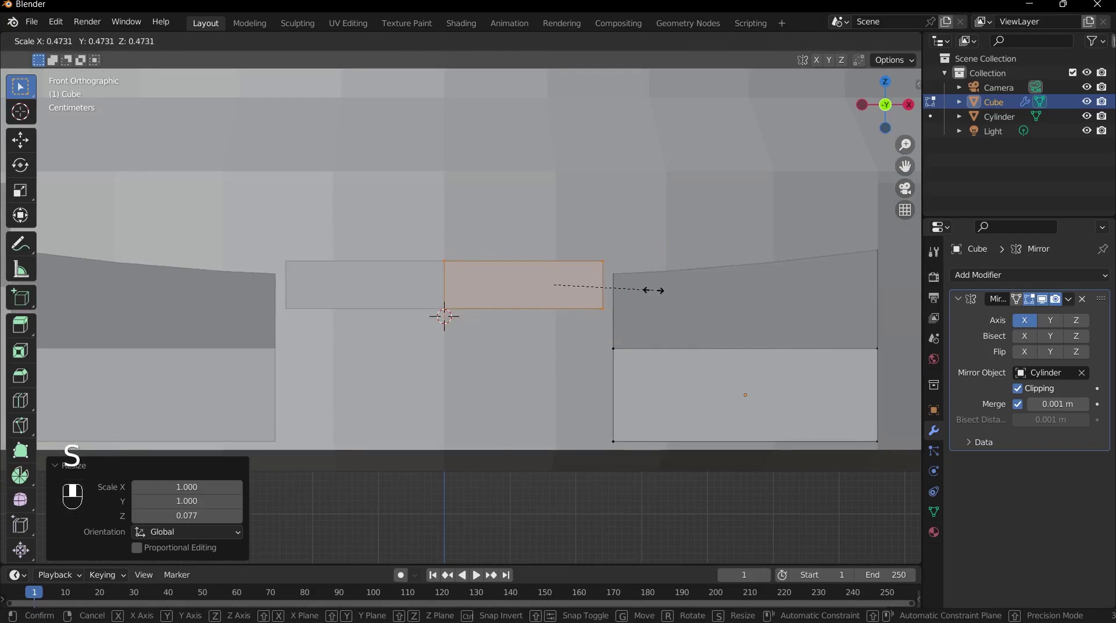
pyautogui.click(653, 290)
# - Lower the small centre block about 0.174 m along Z and shift it slightly in X against the neighbouring block's side
pyautogui.press('g')
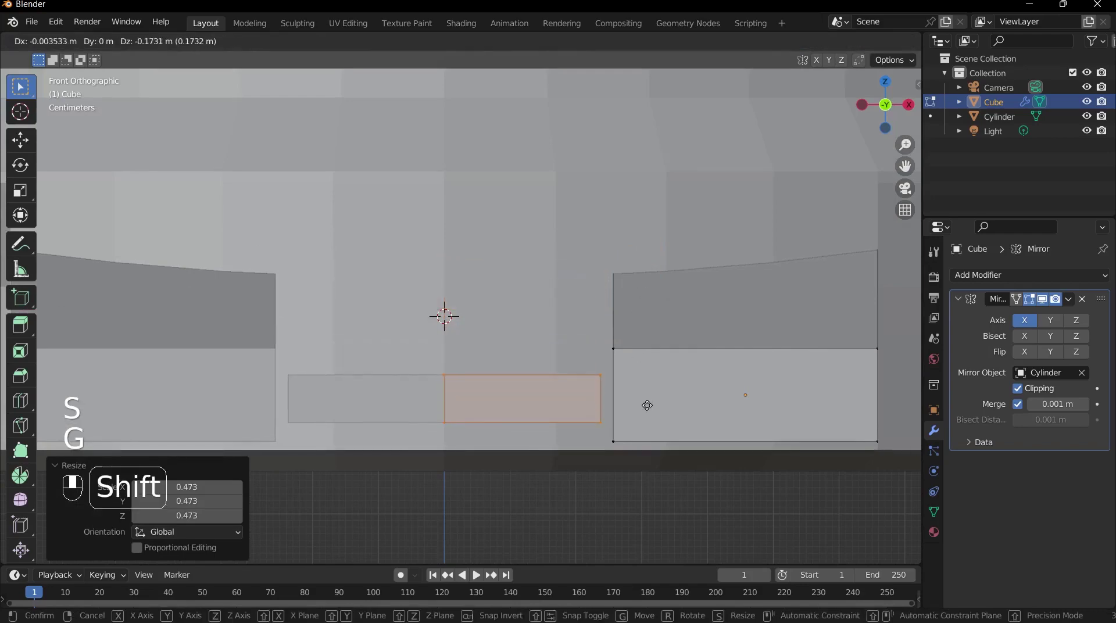
pyautogui.click(766, 409)
pyautogui.moveTo(742, 393); pyautogui.dragTo(544, 371, button='middle')
pyautogui.scroll(-2, 534, 358)
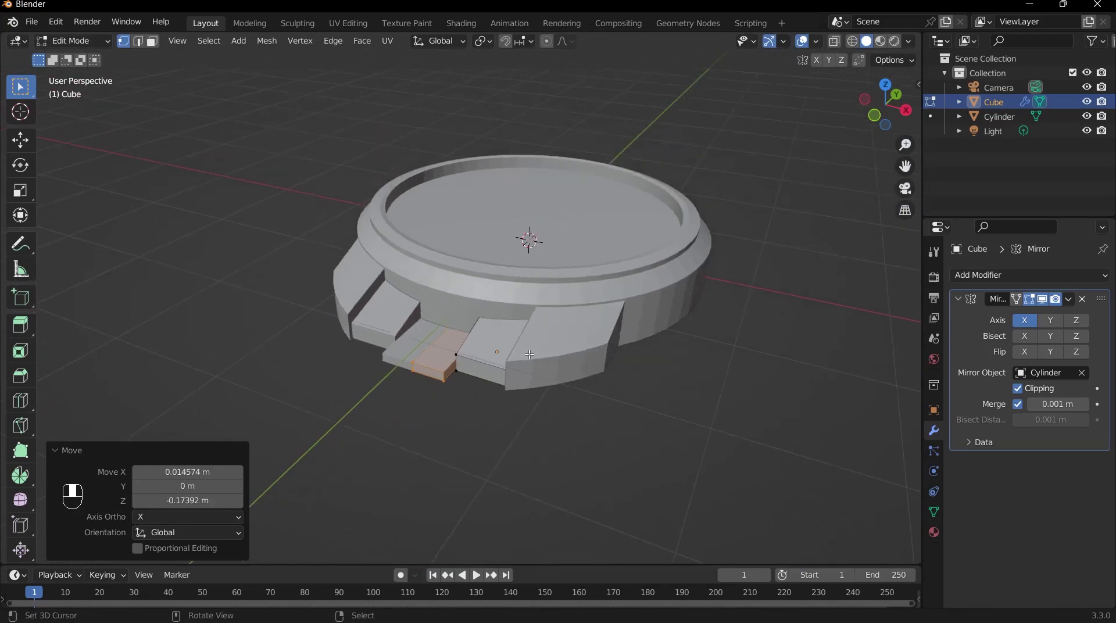
# - Thicken the centre block along Z to a scale of about 1.687, then return to Object Mode
pyautogui.press('`')
pyautogui.click(492, 321)
pyautogui.scroll(8, 591, 360)
pyautogui.press('s')
pyautogui.press('z')
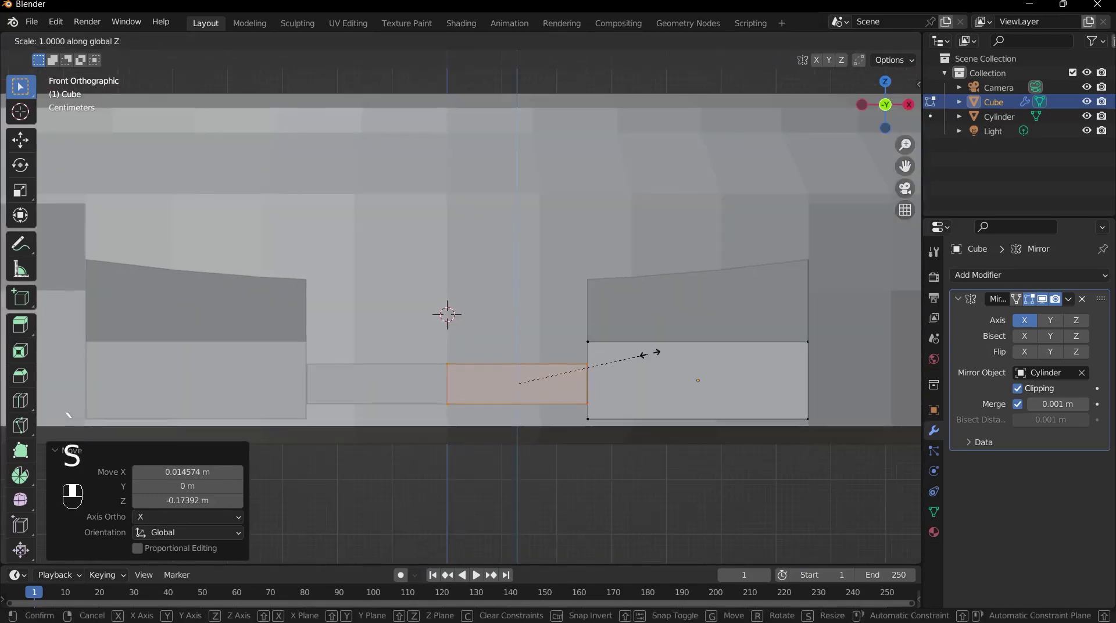
pyautogui.click(631, 229)
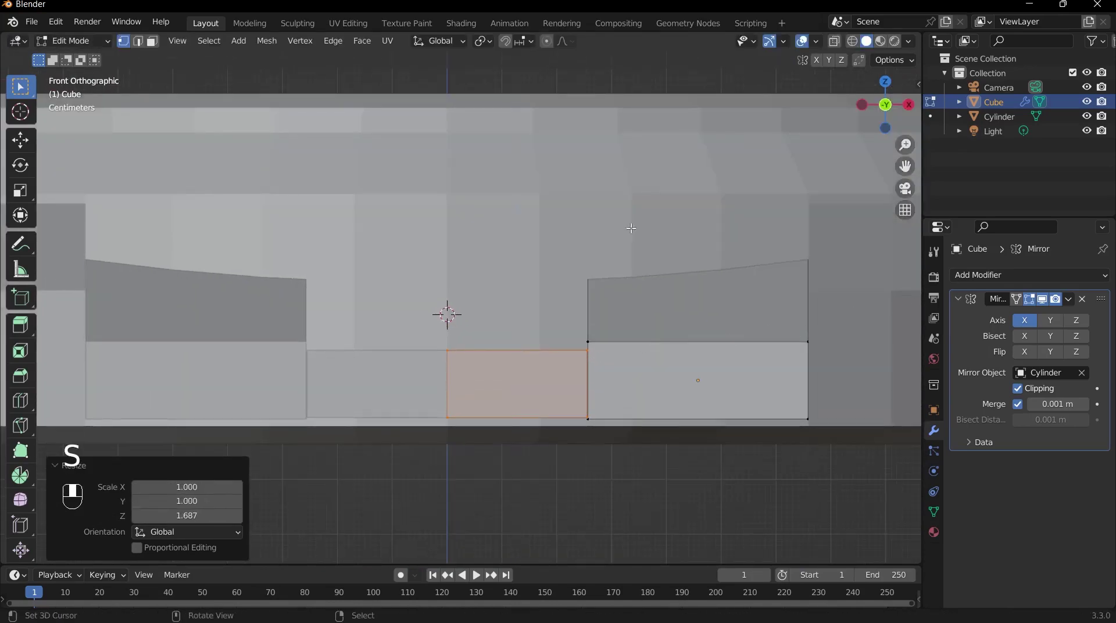
pyautogui.scroll(-3, 542, 320)
pyautogui.moveTo(537, 325); pyautogui.dragTo(508, 430, button='middle')
pyautogui.scroll(-2, 462, 393)
pyautogui.press('Tab')
# - Using X-ray in Edit Mode, move the centre block's edge nearest the disc about -0.474 m along Y to clear the rim
pyautogui.scroll(-1, 508, 430)
pyautogui.press('`')
pyautogui.click(512, 223)
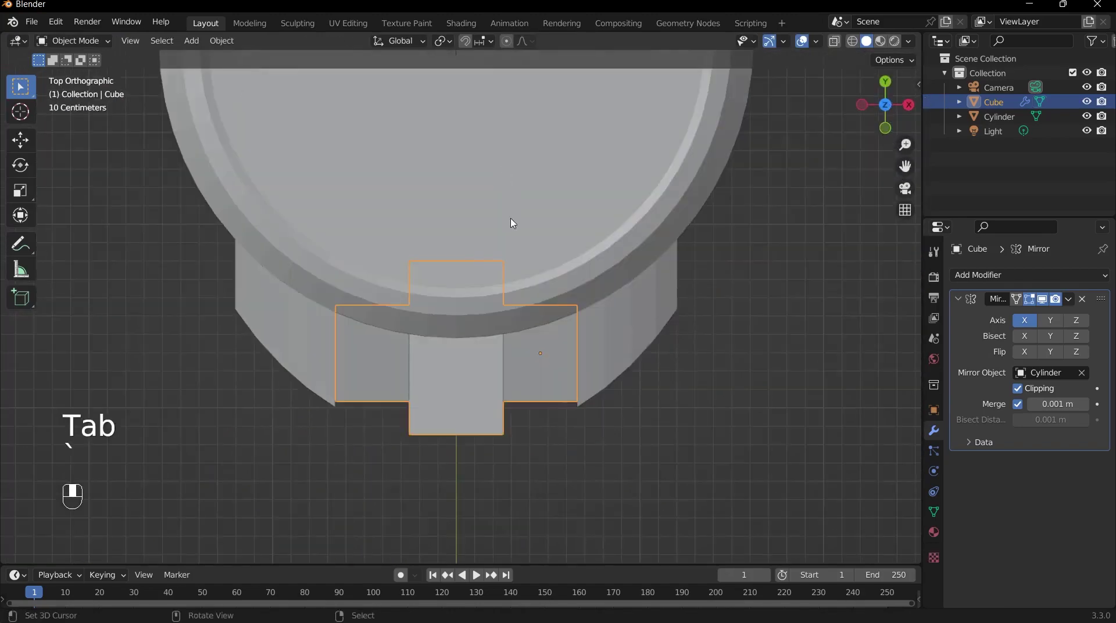
pyautogui.press('Tab')
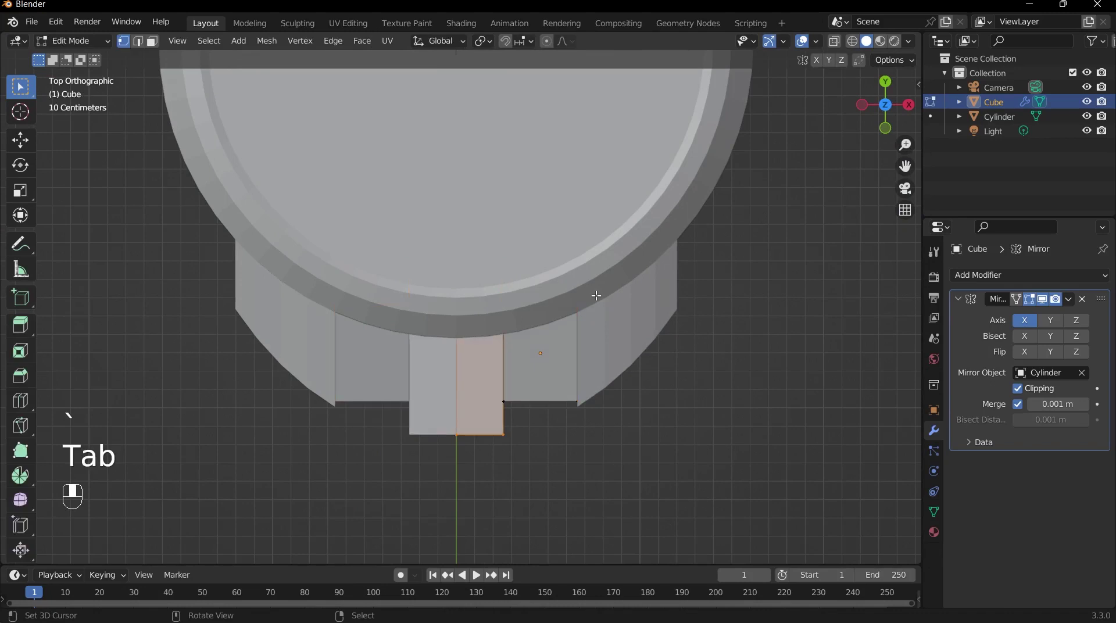
pyautogui.hotkey('alt', 'z')
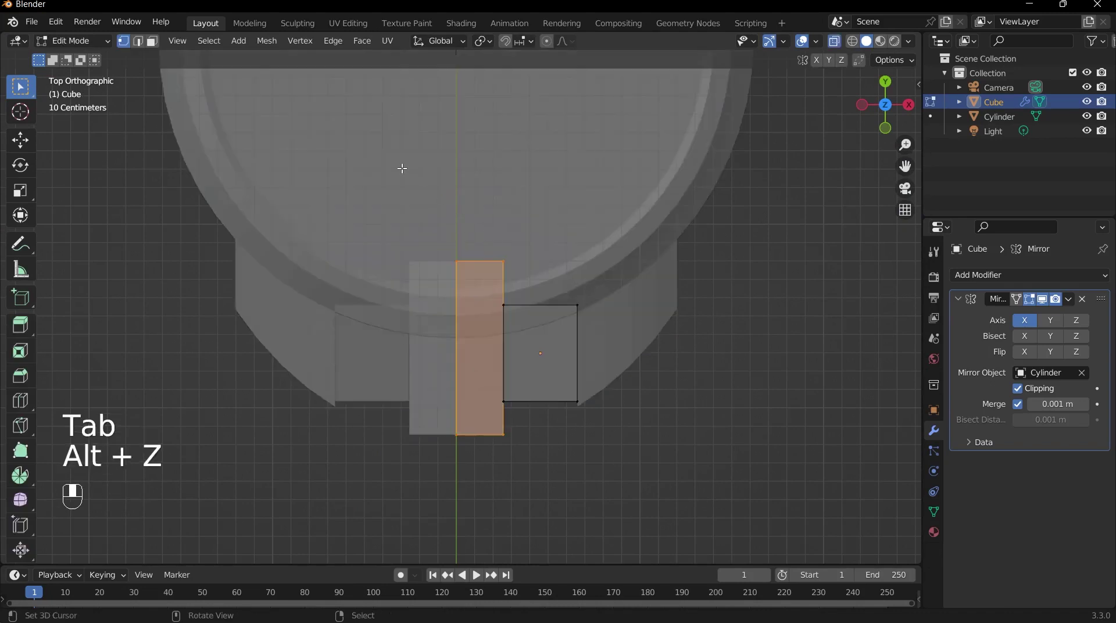
pyautogui.click(399, 188)
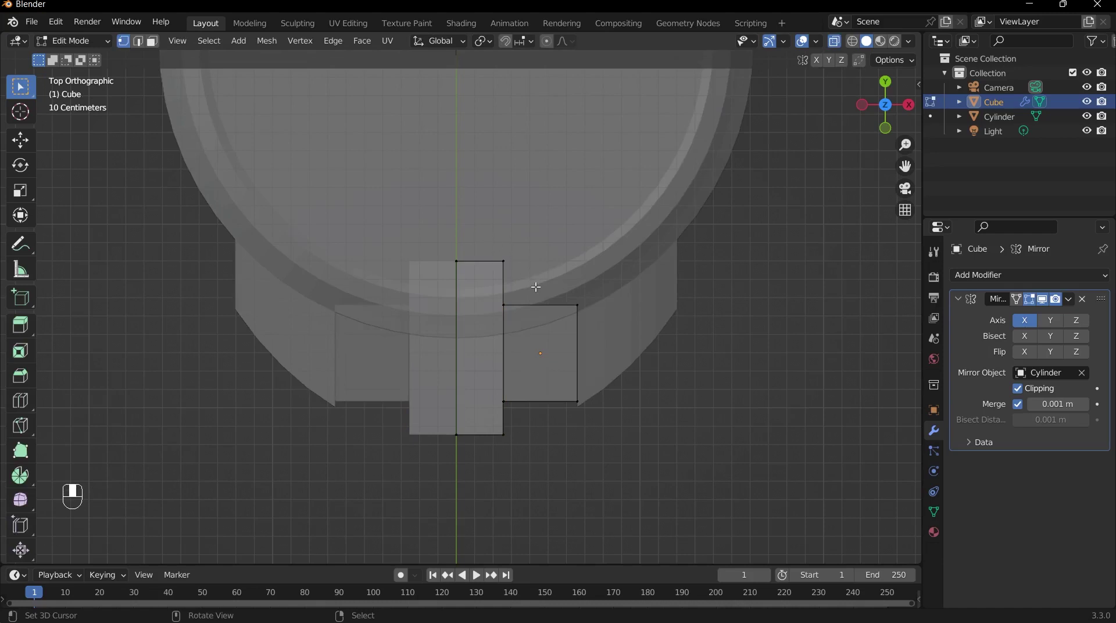
pyautogui.moveTo(535, 287); pyautogui.dragTo(433, 249)
pyautogui.scroll(2, 574, 261)
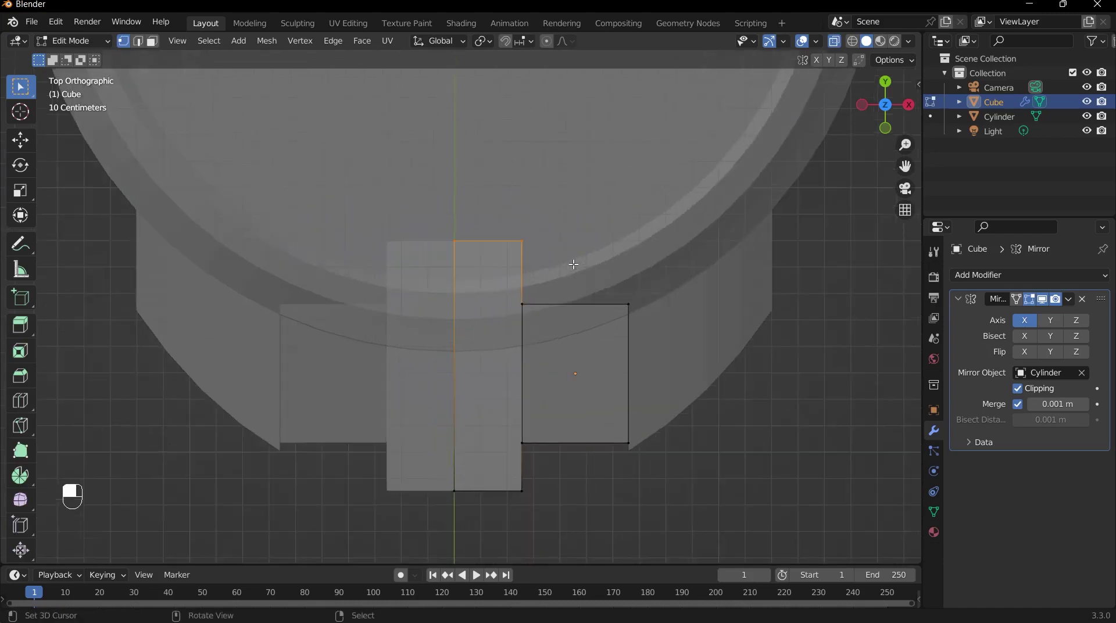
pyautogui.press('g')
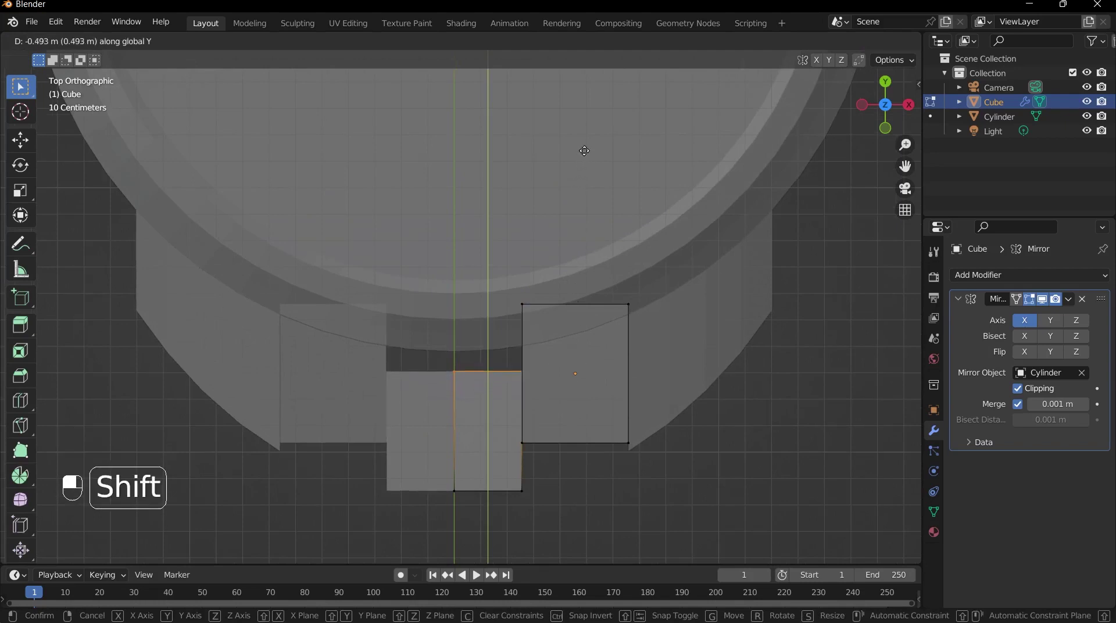
pyautogui.keyDown('shift'); pyautogui.click(573, 105); pyautogui.keyUp('shift')
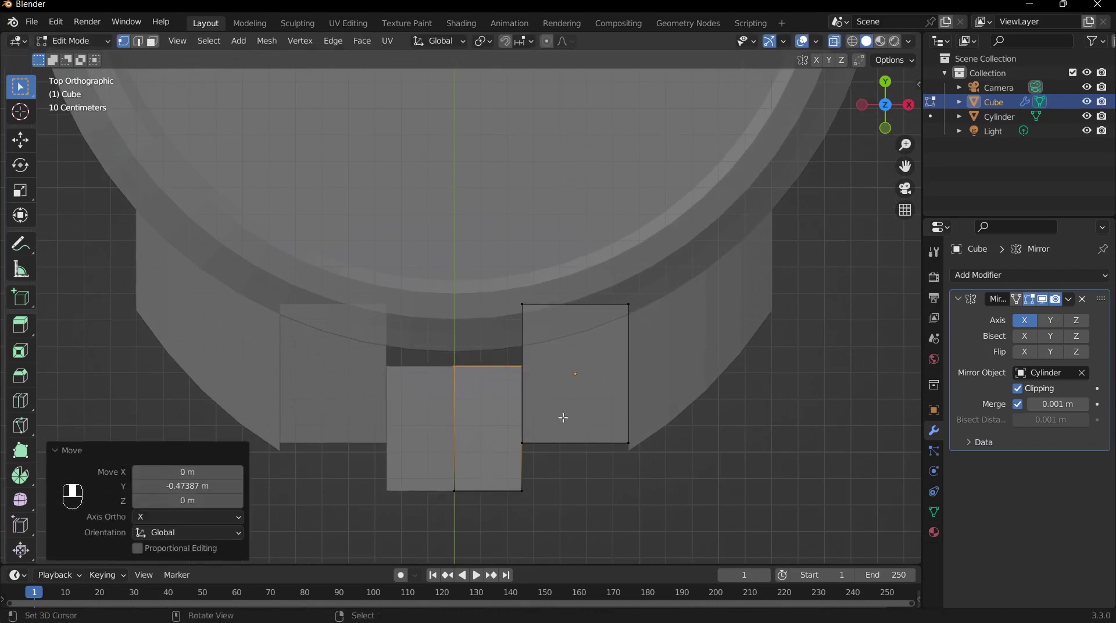
pyautogui.scroll(-3, 551, 456)
# - Select the centre block's outer end vertices and extend them about -0.098 m along Y
pyautogui.keyDown('shift'); pyautogui.moveTo(504, 422); pyautogui.dragTo(503, 321, button='middle'); pyautogui.keyUp('shift')
pyautogui.scroll(3, 541, 401)
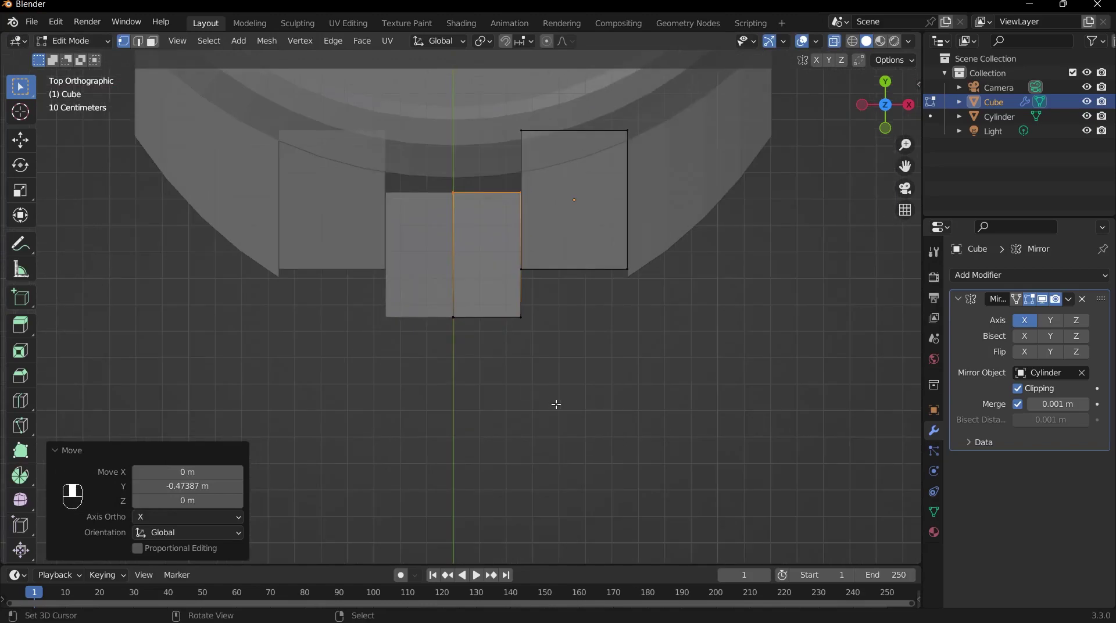
pyautogui.moveTo(577, 395); pyautogui.dragTo(445, 308)
pyautogui.scroll(2, 557, 362)
pyautogui.press('g')
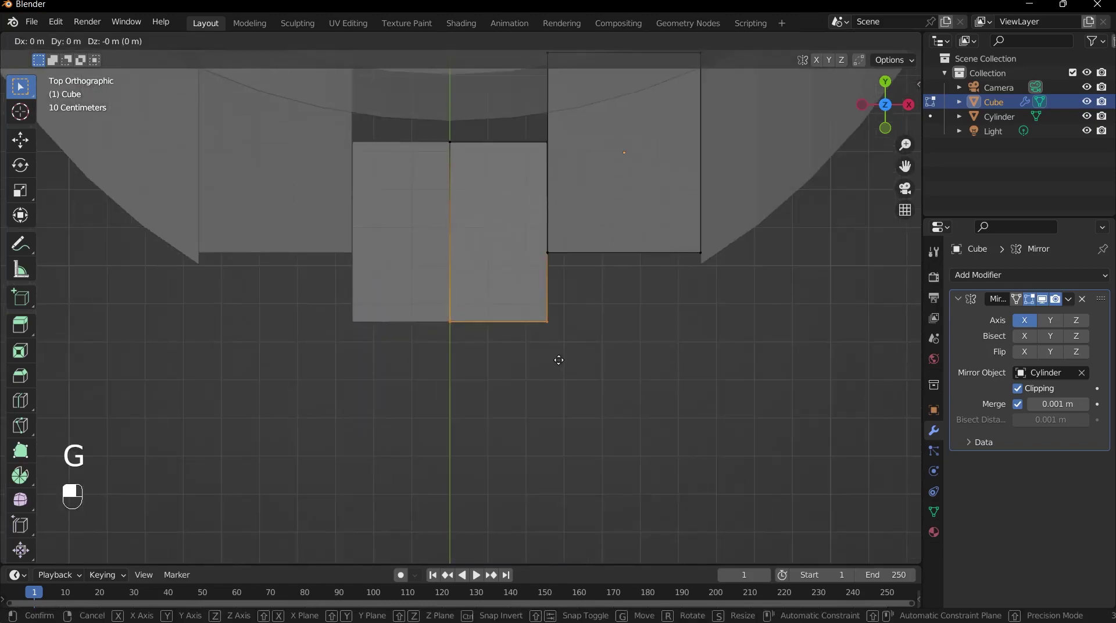
pyautogui.click(550, 461)
pyautogui.scroll(-4, 550, 448)
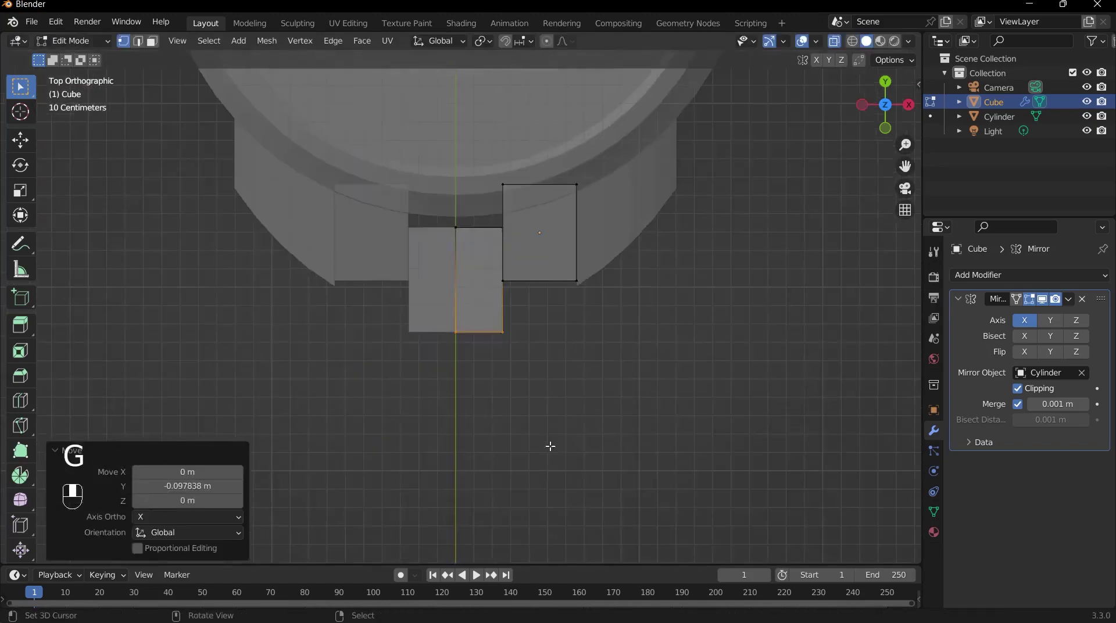
# - Return to solid Object Mode, deselect the block and check the centre block's fit from several angles
pyautogui.moveTo(550, 448); pyautogui.dragTo(480, 348, button='middle')
pyautogui.press('Tab')
pyautogui.hotkey('alt', 'z')
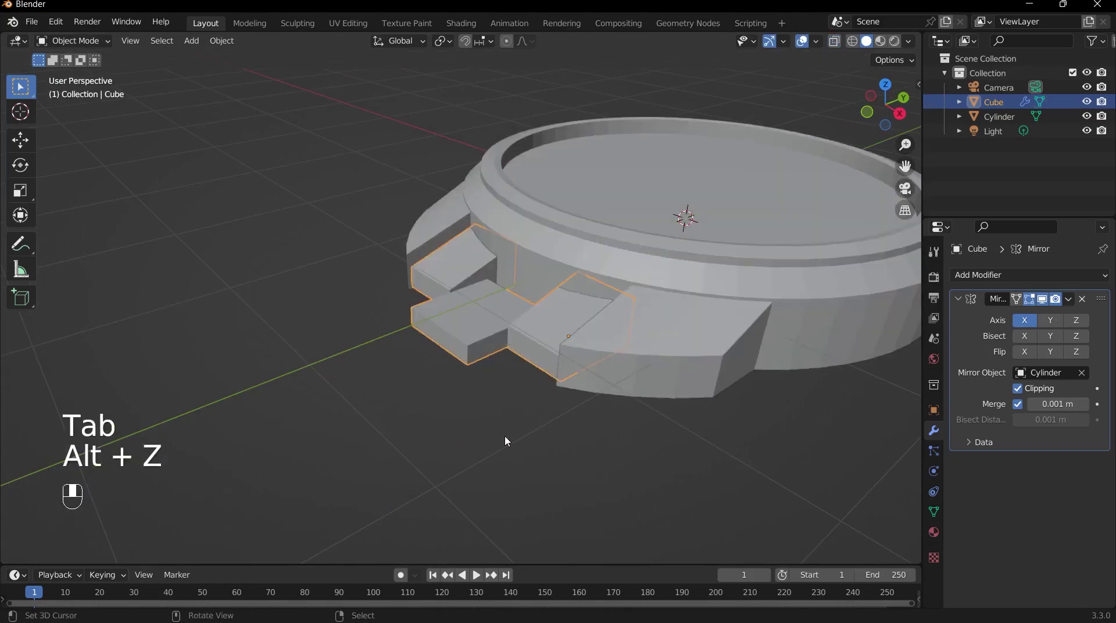
pyautogui.click(505, 434)
pyautogui.moveTo(504, 435); pyautogui.dragTo(638, 463, button='middle')
pyautogui.moveTo(716, 480); pyautogui.dragTo(532, 442, button='middle')
pyautogui.scroll(-3, 531, 443)
# - Examine the centre block's fit against the disc rim and side blocks from above and from several angles
pyautogui.press('`')
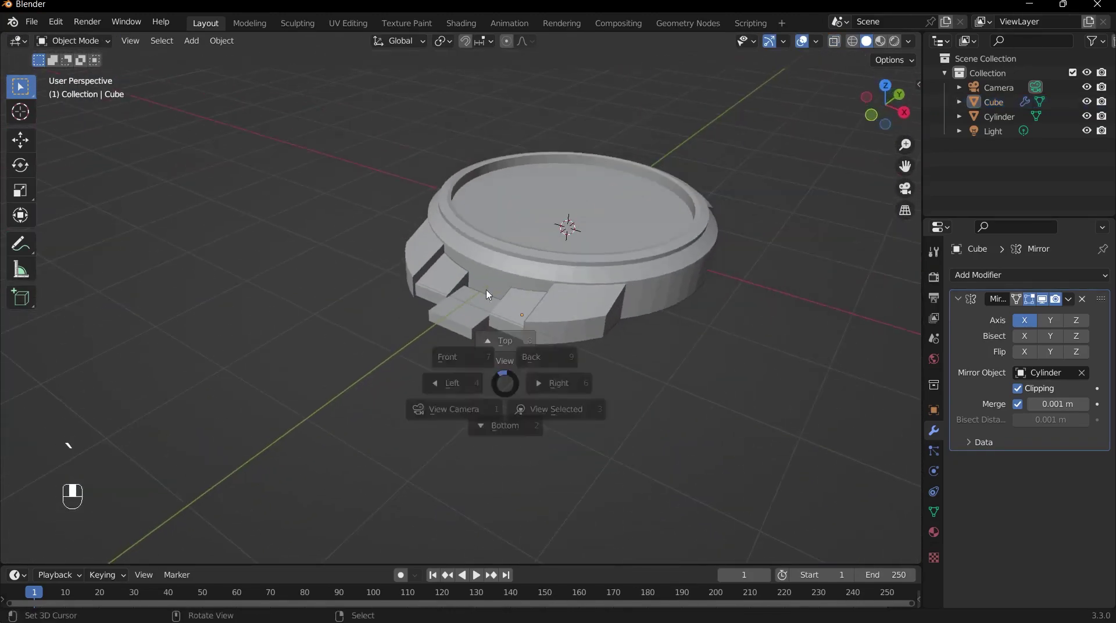
pyautogui.click(480, 305)
pyautogui.scroll(2, 480, 329)
pyautogui.press('Tab')
pyautogui.scroll(3, 483, 327)
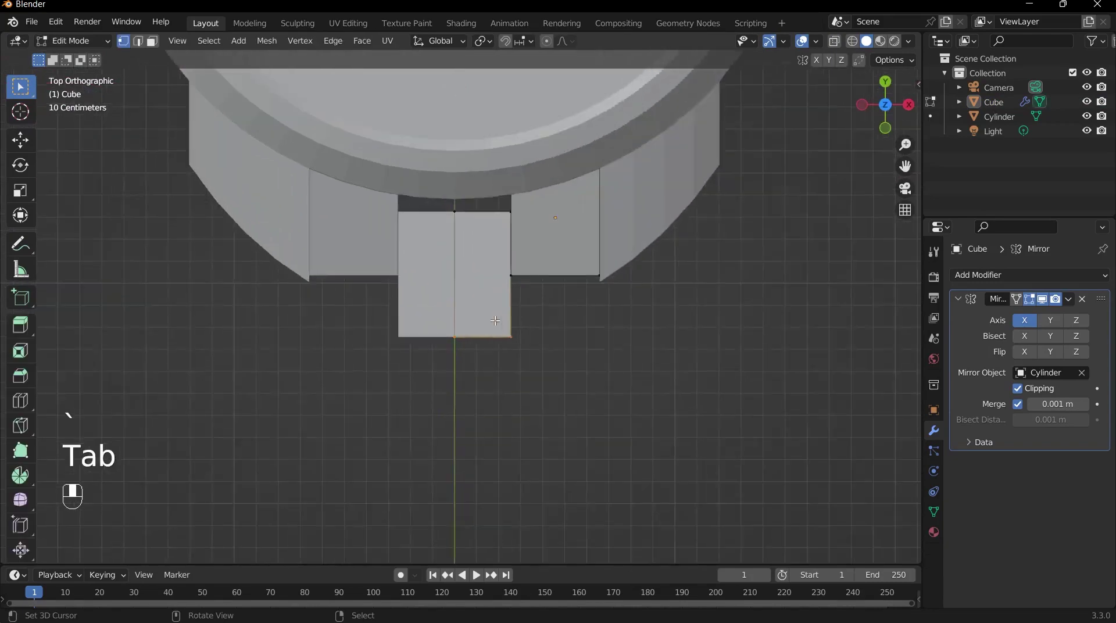
pyautogui.scroll(-4, 554, 314)
pyautogui.moveTo(551, 288); pyautogui.dragTo(444, 279, button='middle')
pyautogui.scroll(3, 472, 384)
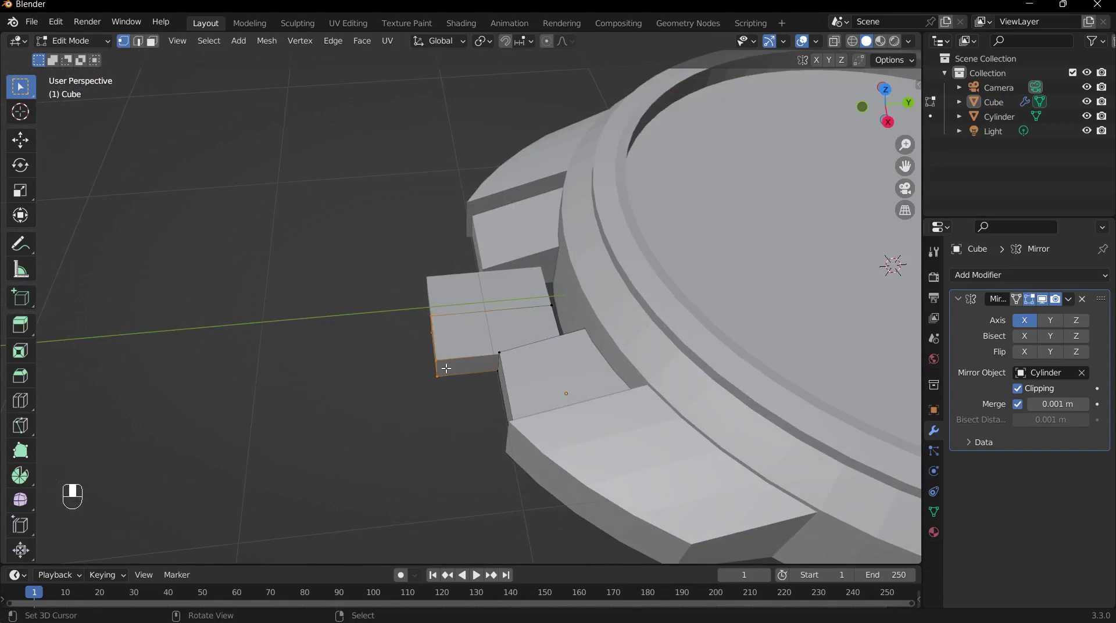
pyautogui.scroll(-3, 444, 349)
pyautogui.moveTo(502, 333); pyautogui.dragTo(546, 349, button='middle')
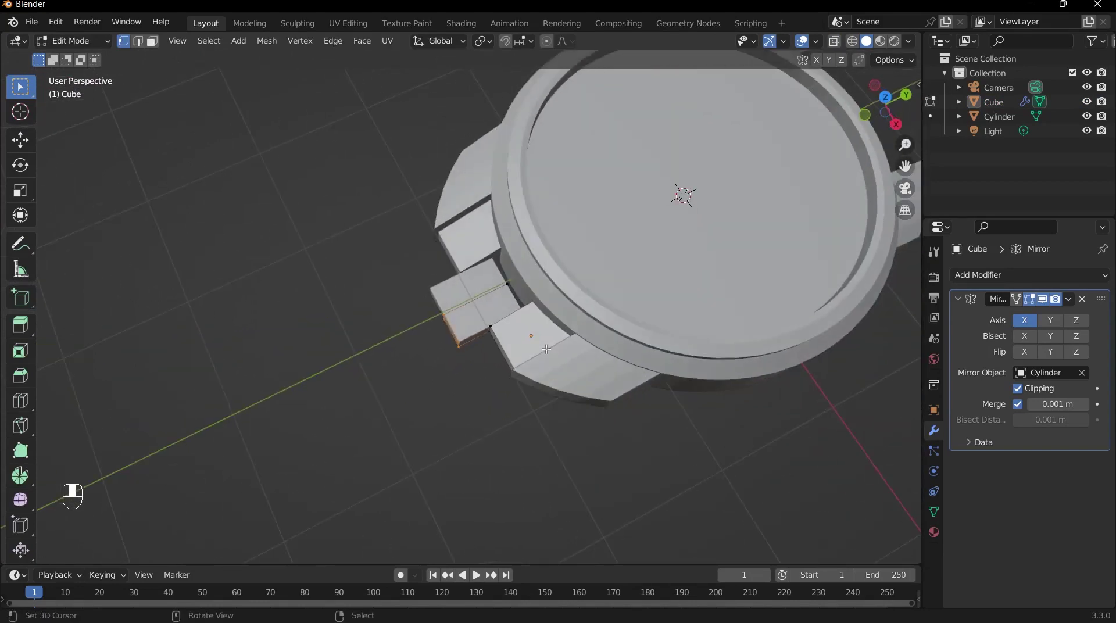
pyautogui.scroll(2, 515, 327)
pyautogui.press('Tab')
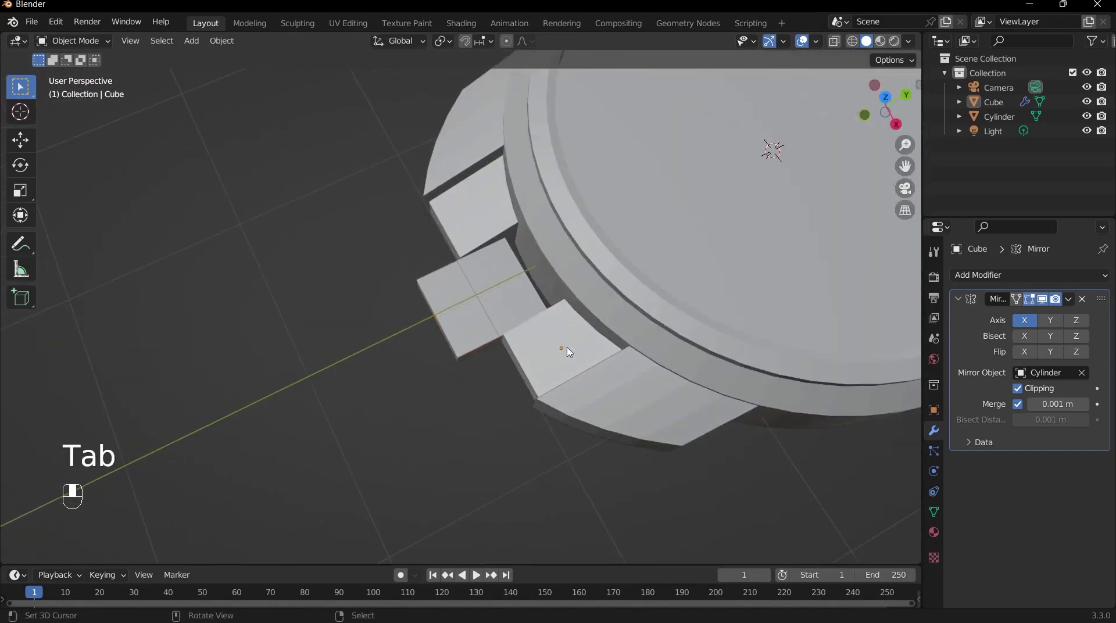
pyautogui.scroll(-3, 523, 389)
pyautogui.scroll(2, 500, 354)
pyautogui.press('`')
pyautogui.click(514, 302)
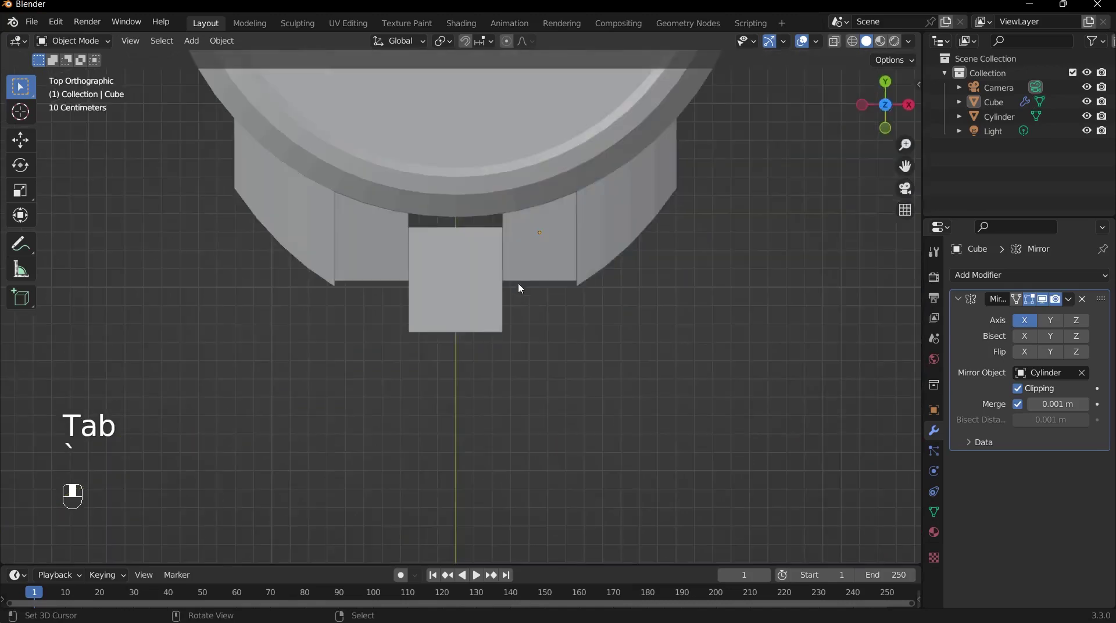
pyautogui.scroll(-3, 491, 384)
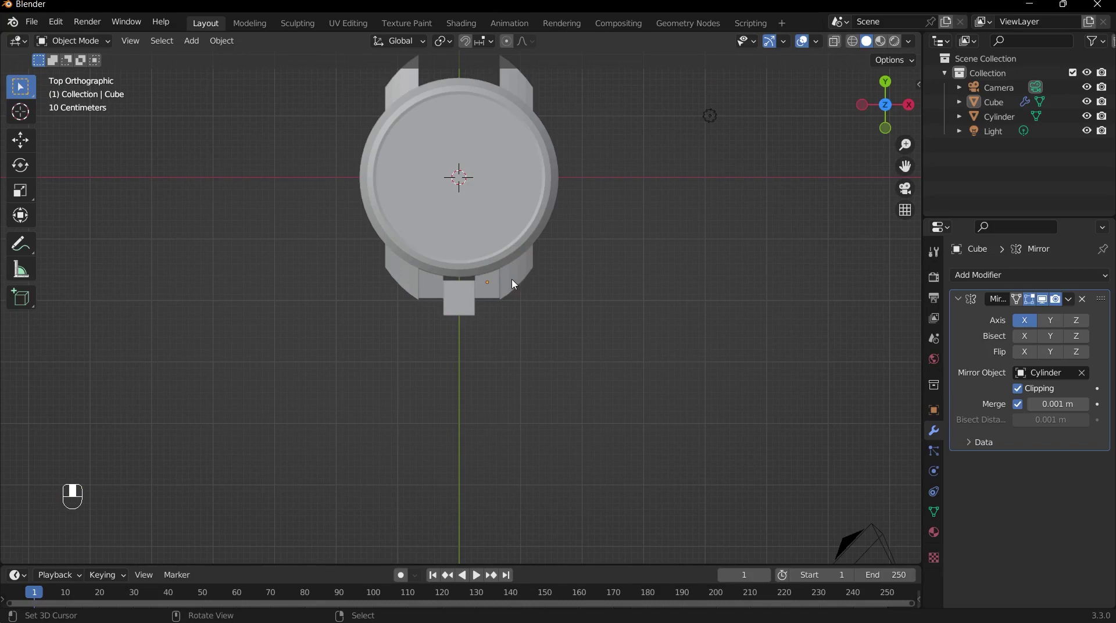
pyautogui.scroll(3, 513, 285)
pyautogui.press('Tab')
pyautogui.scroll(4, 507, 330)
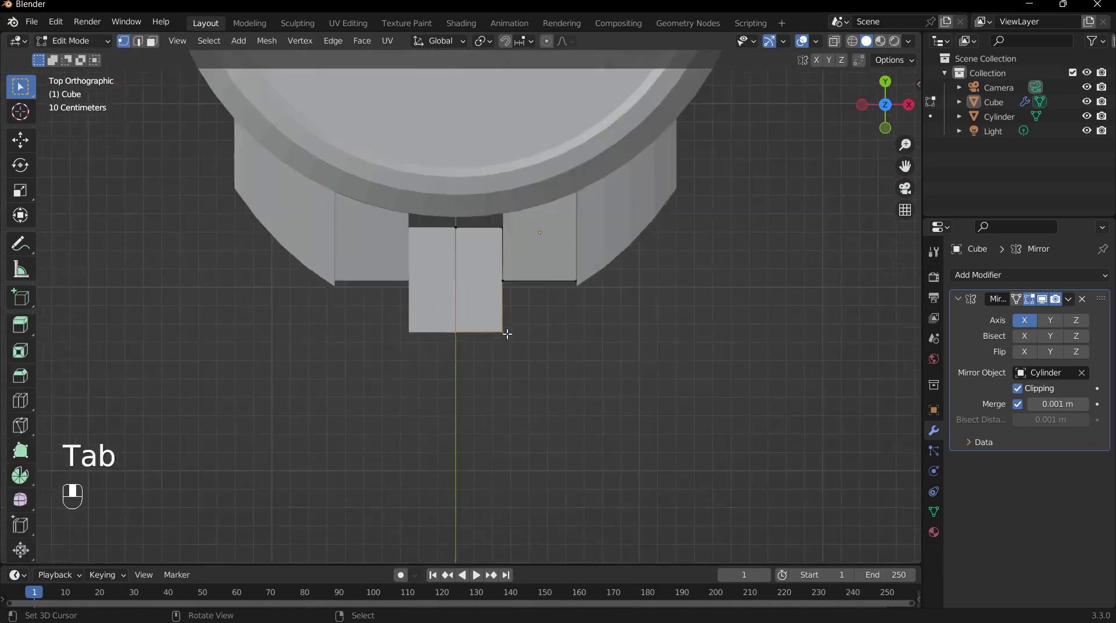
pyautogui.press('Tab')
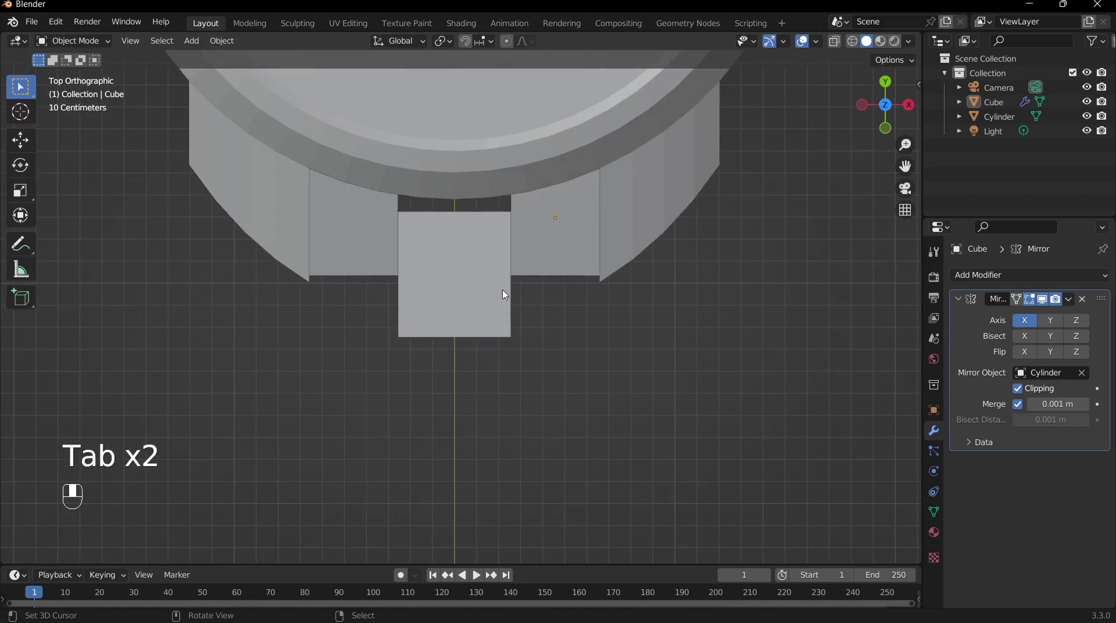
pyautogui.press('Tab')
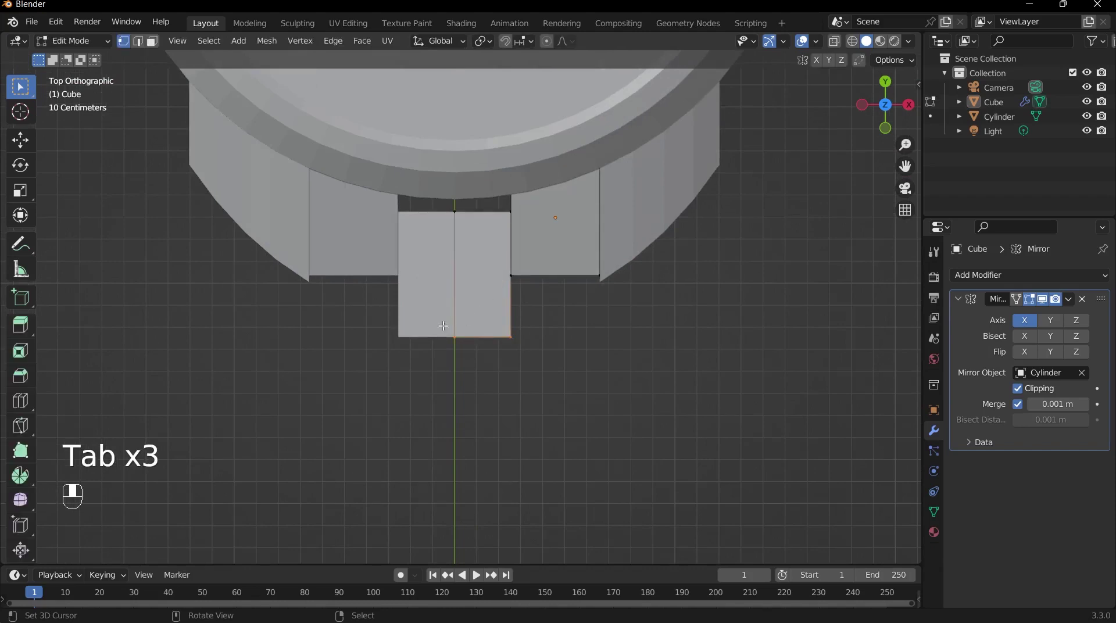
pyautogui.press('l')
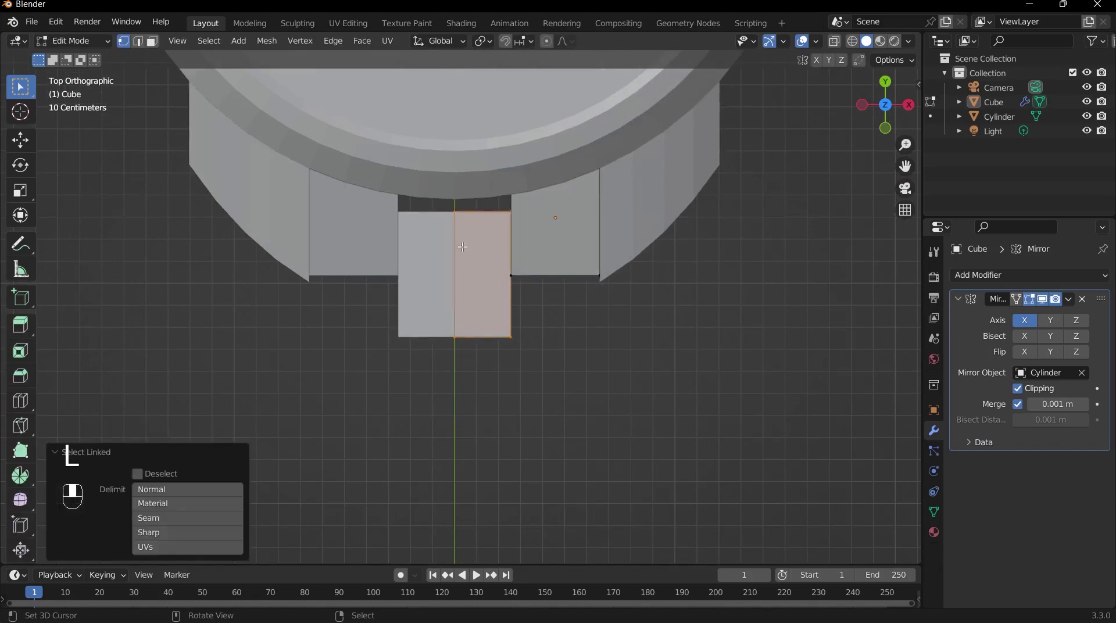
pyautogui.press('Tab')
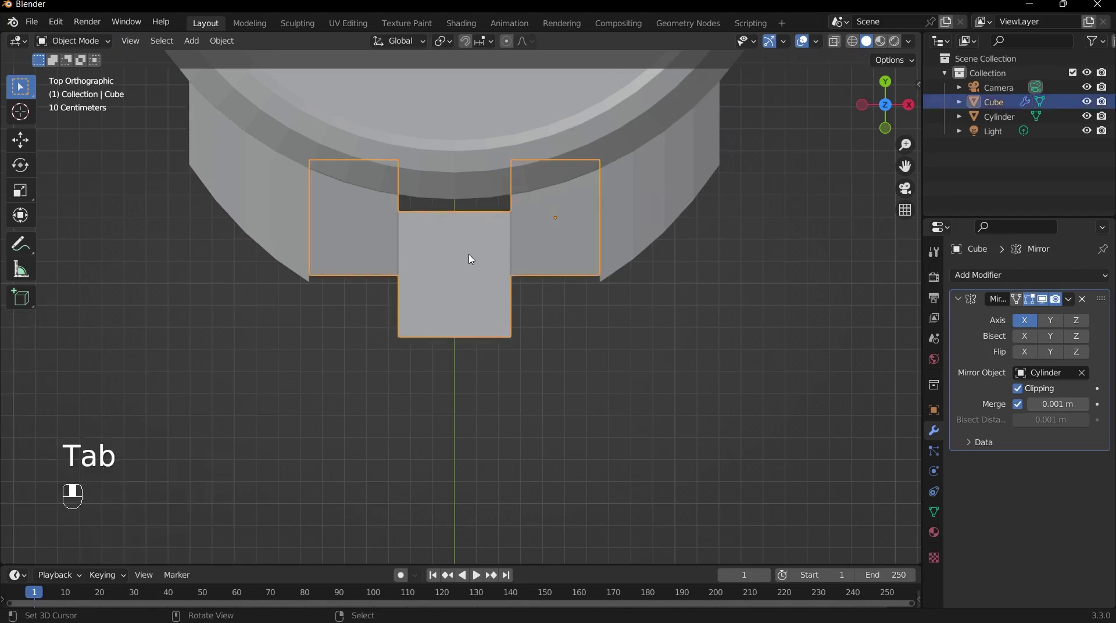
pyautogui.press('Tab')
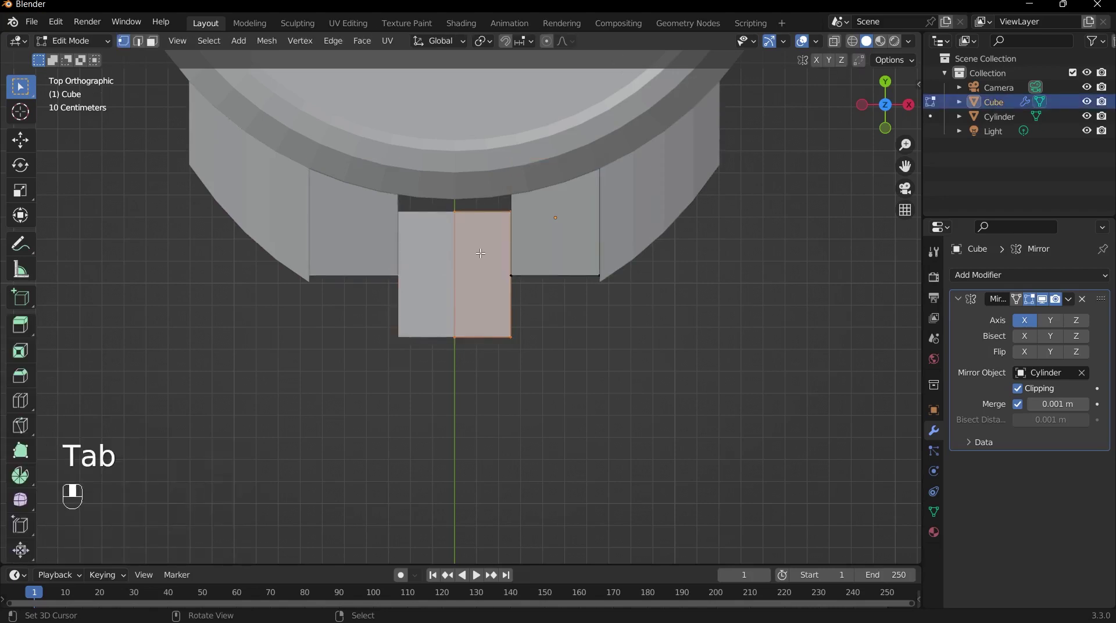
pyautogui.press('p')
pyautogui.click(480, 252)
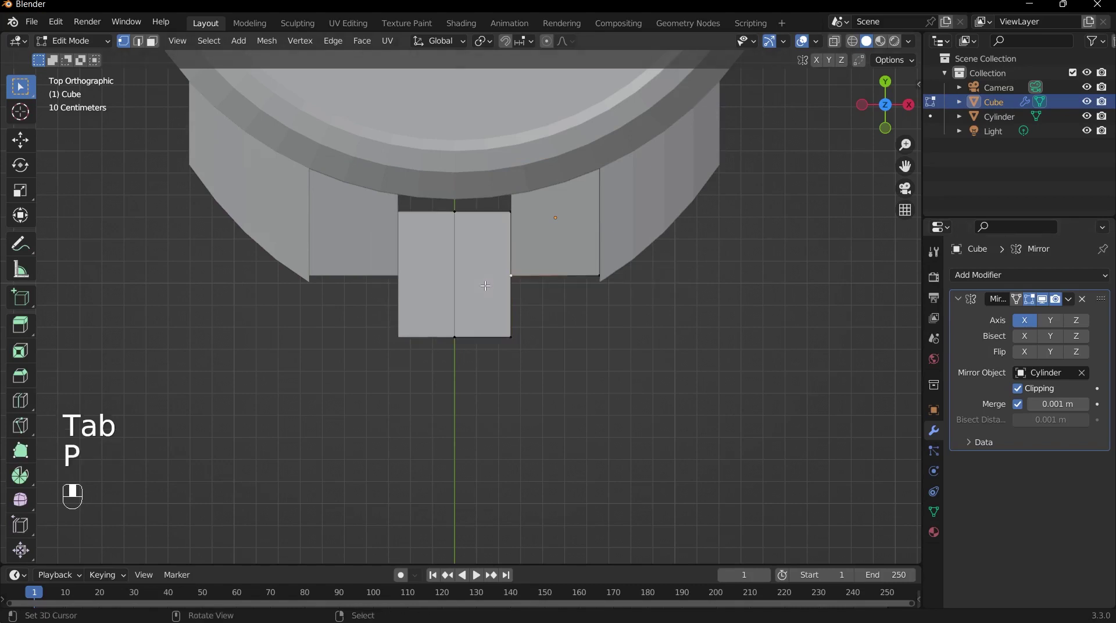
# - Separate the centre block's linked geometry into its own object, return to Object Mode and select the new object
pyautogui.press('l')
pyautogui.press('l')
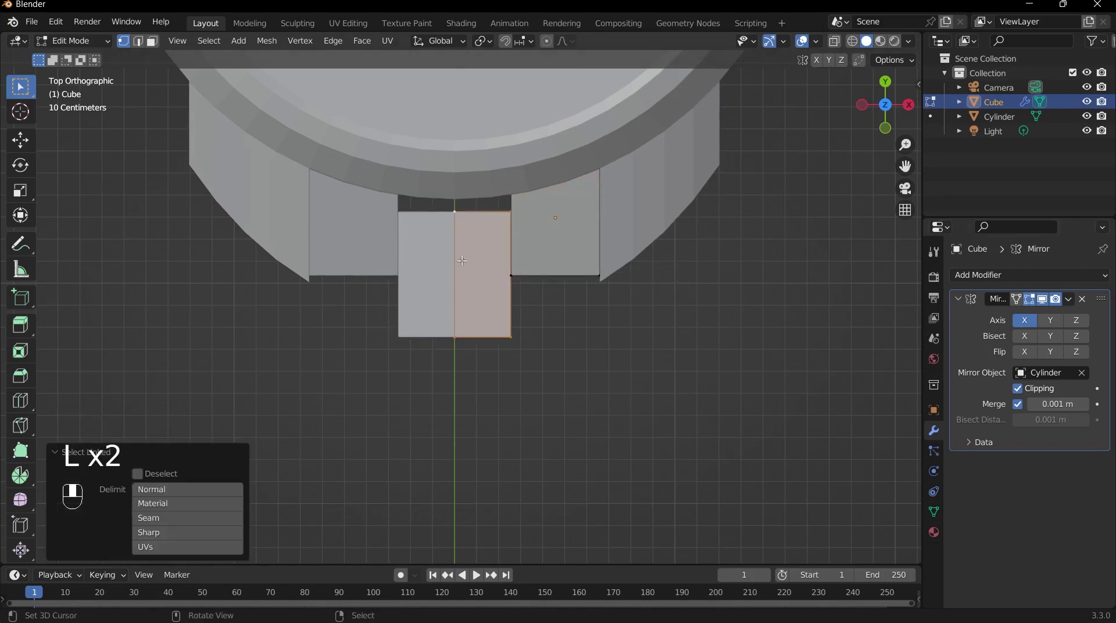
pyautogui.press('p')
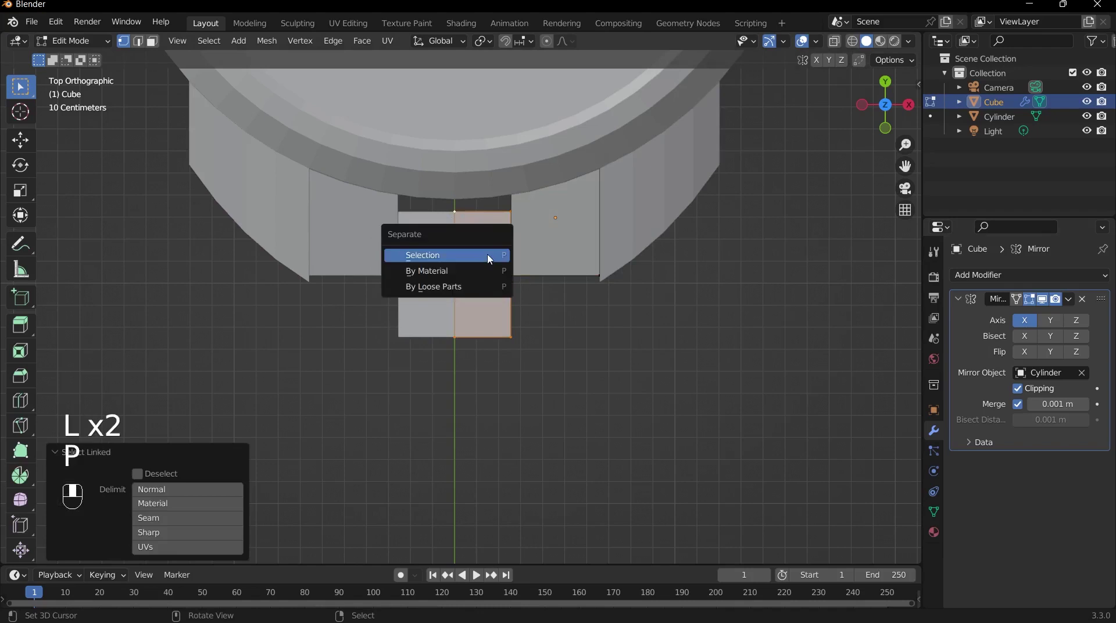
pyautogui.click(490, 259)
pyautogui.press('Tab')
pyautogui.press('Tab')
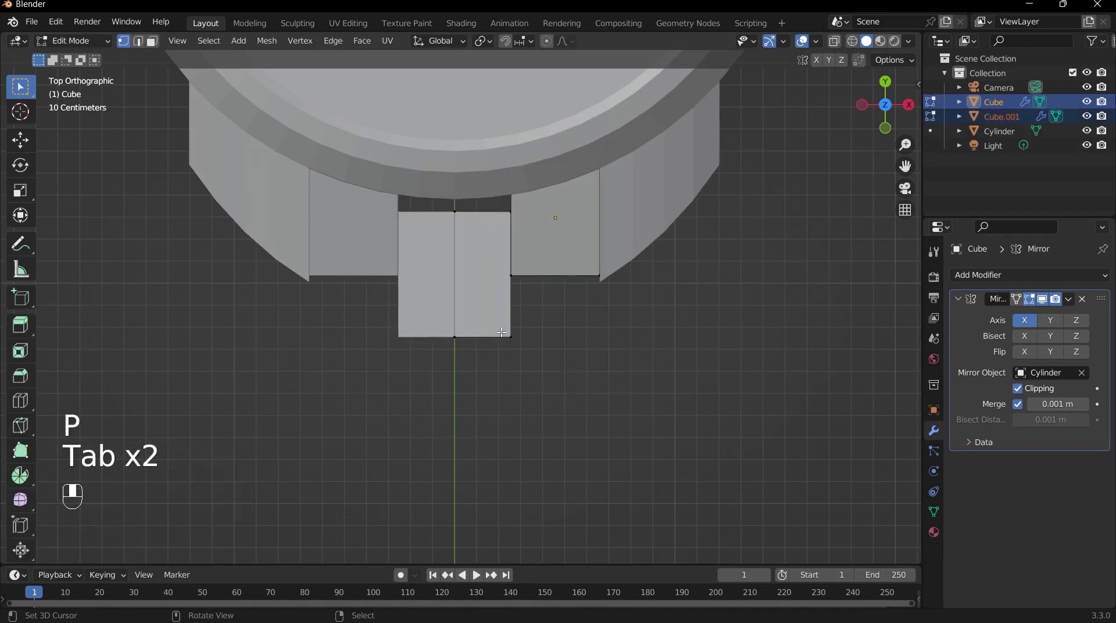
pyautogui.click(490, 319)
pyautogui.press('Tab')
pyautogui.click(482, 303)
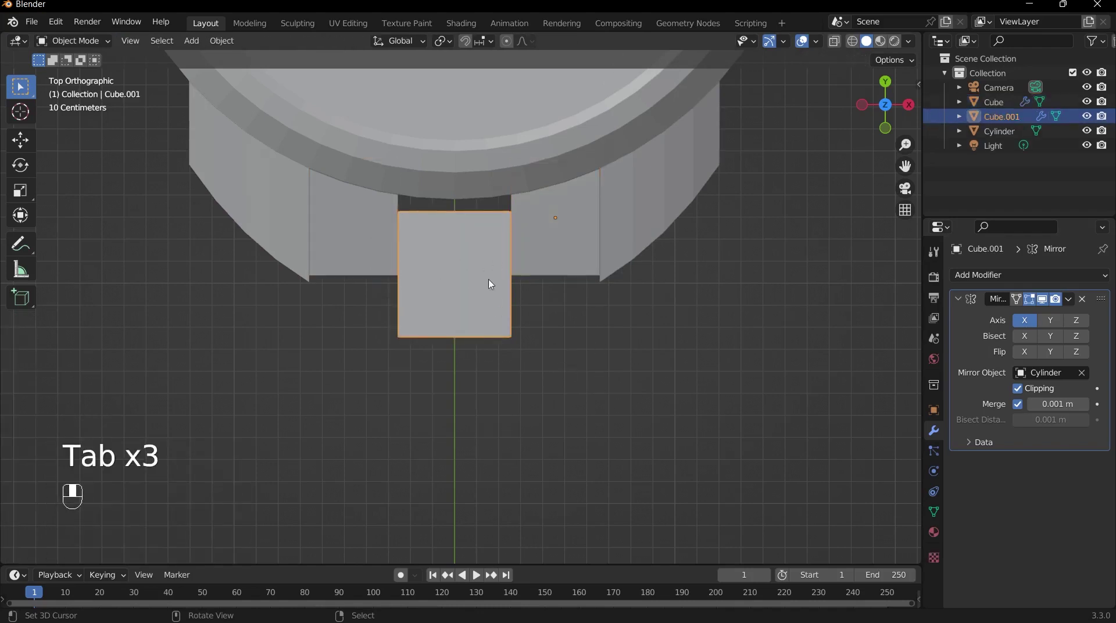
pyautogui.moveTo(438, 313); pyautogui.dragTo(463, 400)
pyautogui.hotkey('ctrl', 'z')
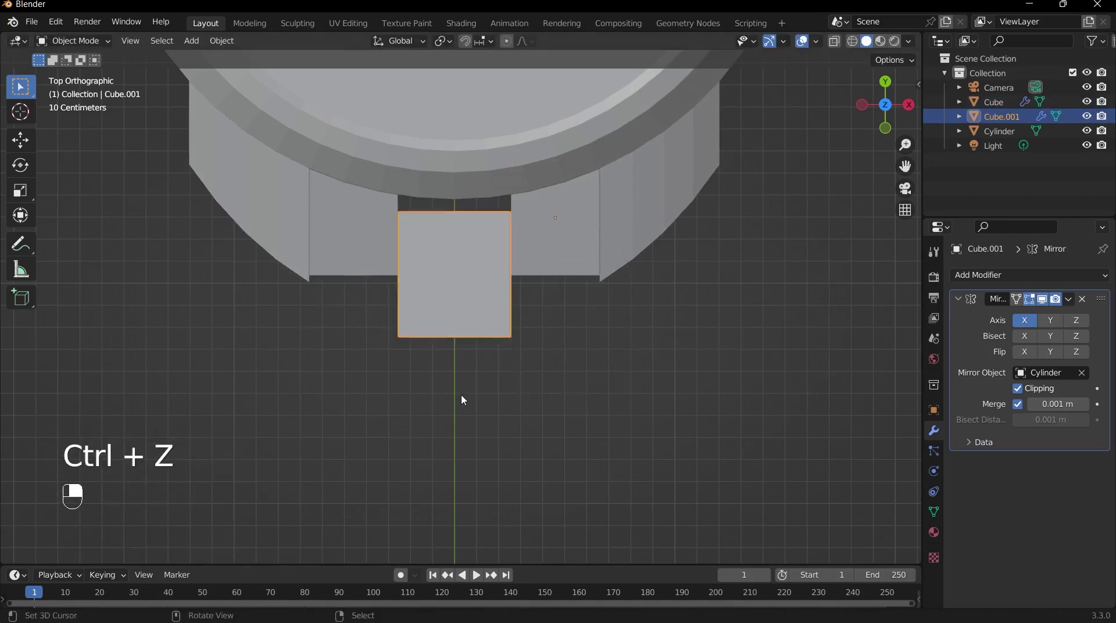
# - Enter Edit Mode on the separated centre block and add a 2 m cube to its mesh
pyautogui.scroll(1, 519, 369)
pyautogui.press('Tab')
pyautogui.rightClick(492, 310)
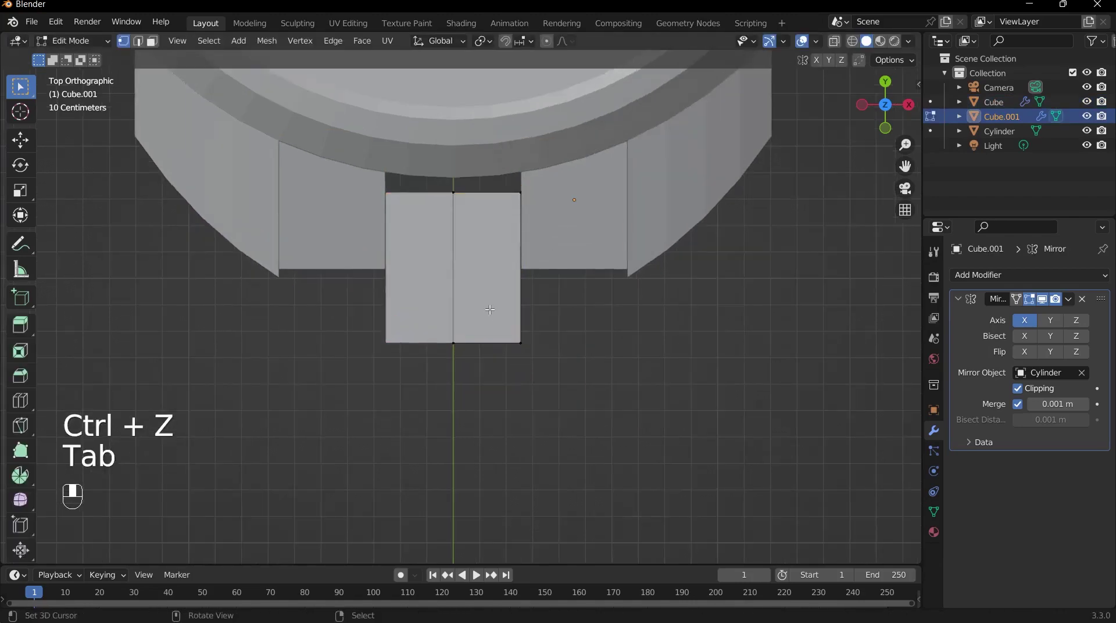
pyautogui.scroll(-3, 491, 308)
pyautogui.press('`')
pyautogui.scroll(2, 461, 366)
pyautogui.press('`')
pyautogui.press('`')
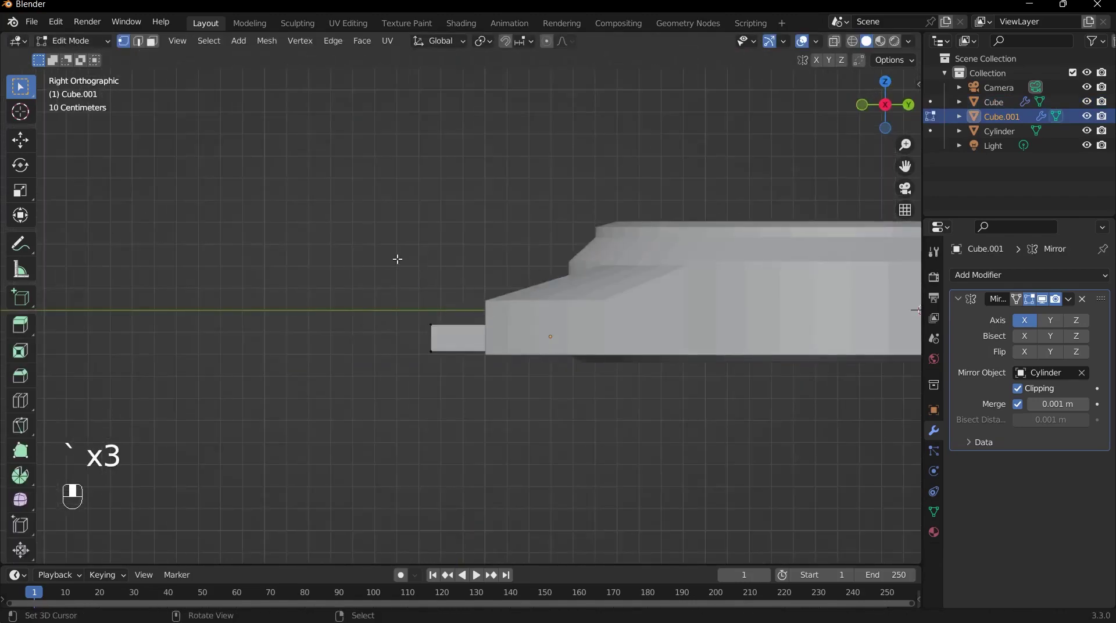
pyautogui.click(399, 257)
pyautogui.press('`')
pyautogui.click(490, 142)
pyautogui.hotkey('shift', 'a')
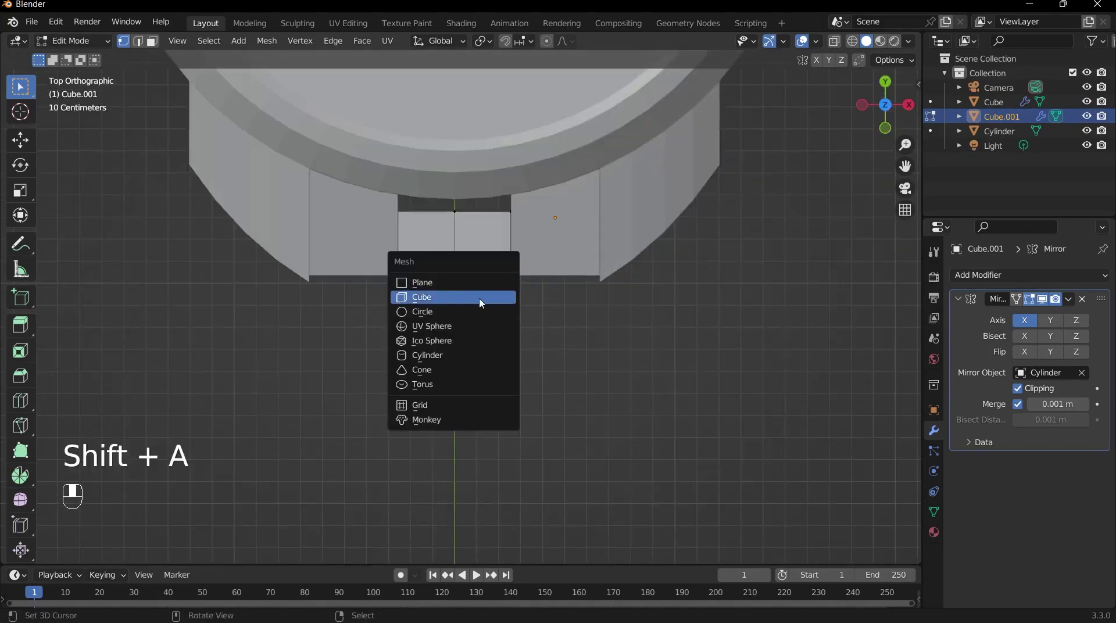
pyautogui.click(470, 298)
pyautogui.scroll(-8, 502, 187)
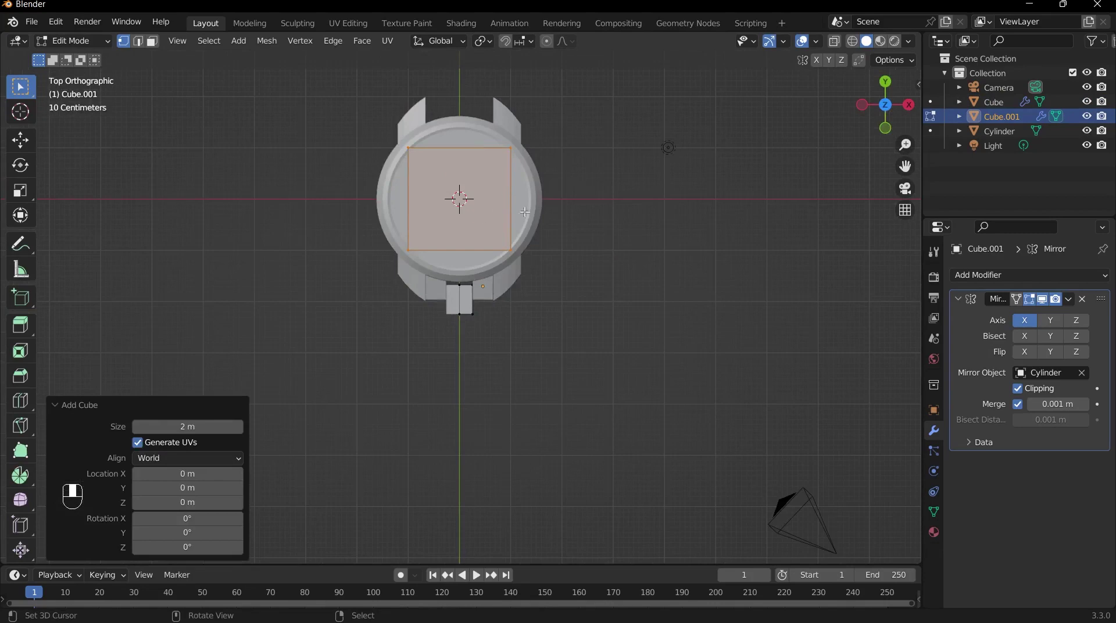
# - With Mirror clipping temporarily off, move the new cube 2.8125 m along X and -3.062 m along Y
pyautogui.press('g')
pyautogui.rightClick(577, 212)
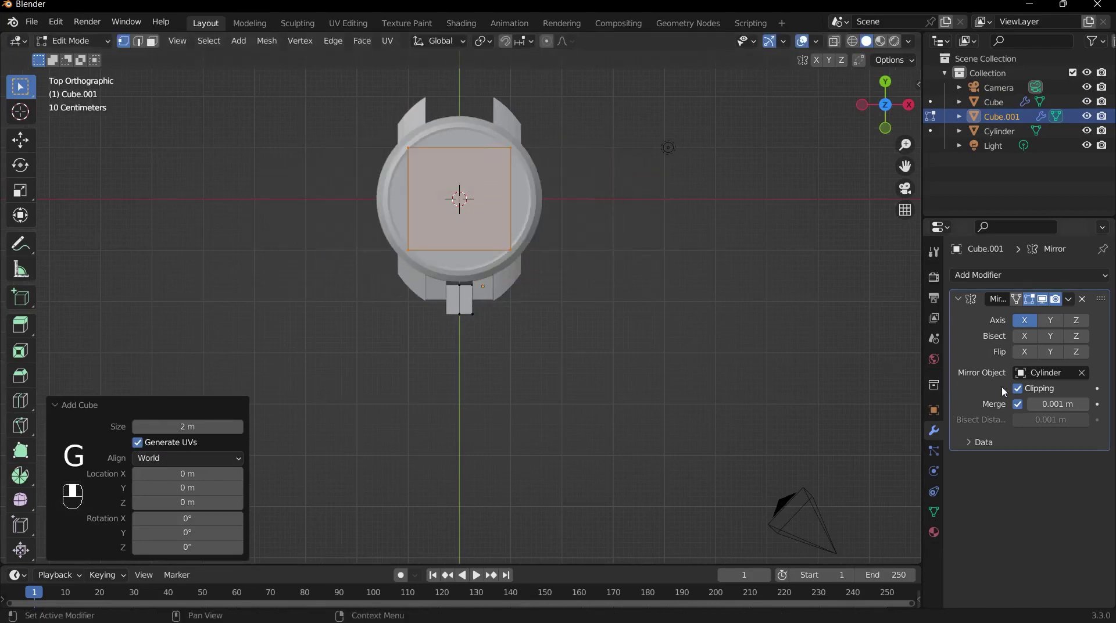
pyautogui.click(1017, 388)
pyautogui.press('g')
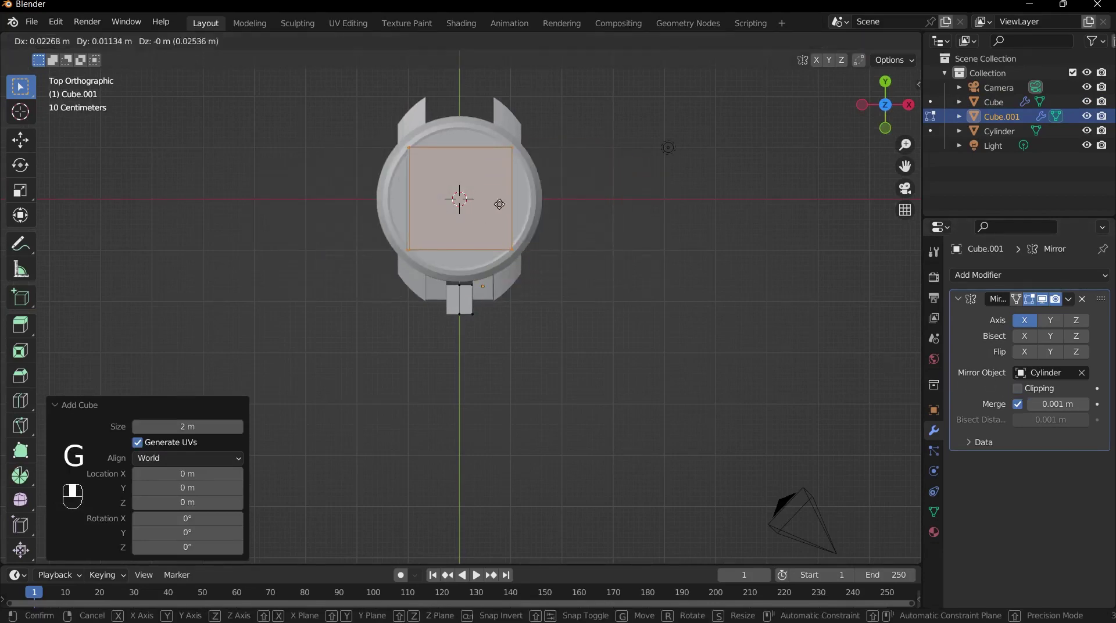
pyautogui.click(612, 358)
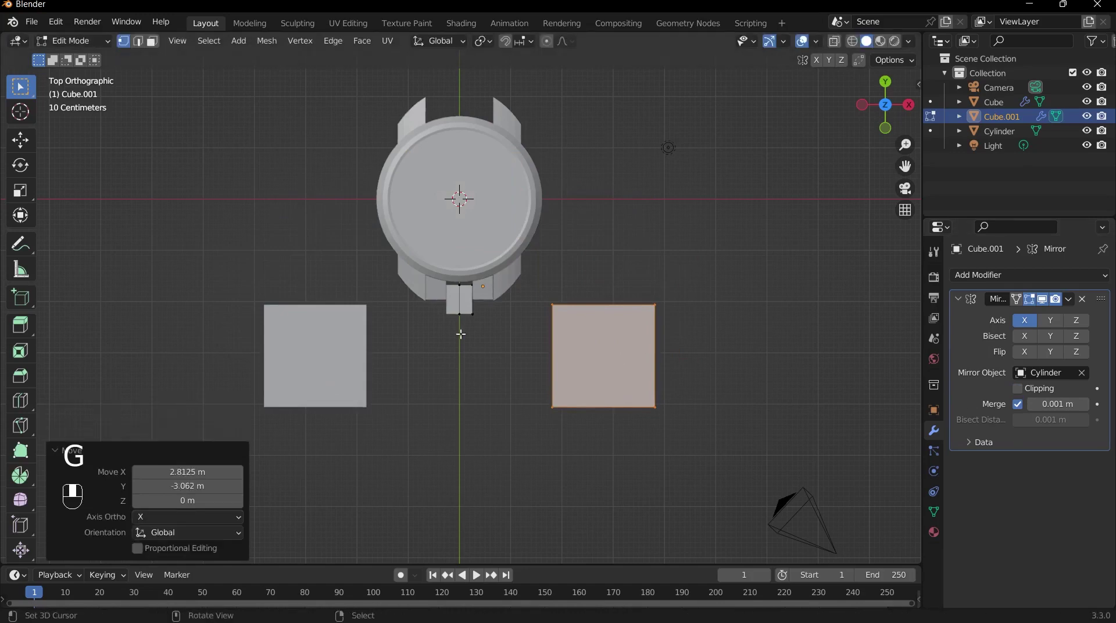
pyautogui.click(1017, 388)
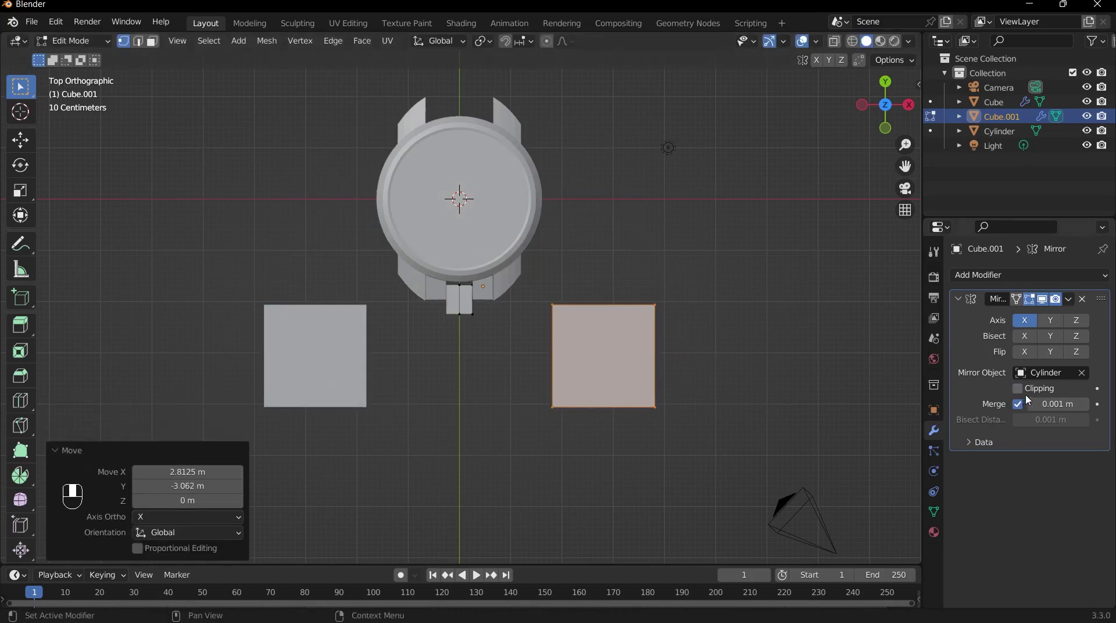
# - Scale the new cube to 0.208 and move it beside the centre block, -2.332 m along X and about 0.815 m along Y
pyautogui.scroll(2, 780, 380)
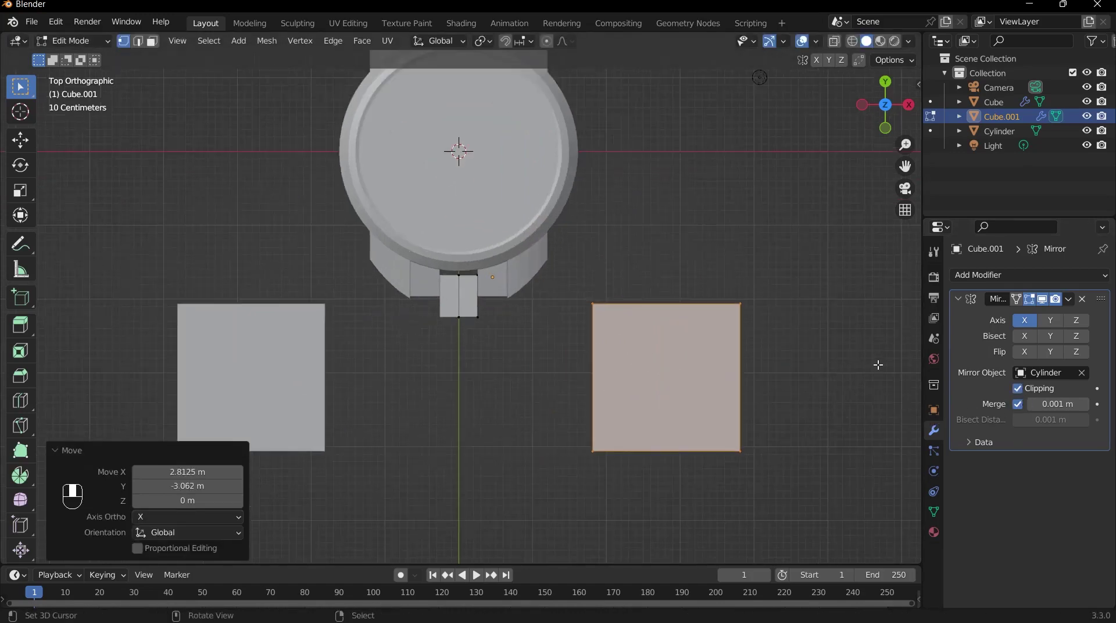
pyautogui.press('s')
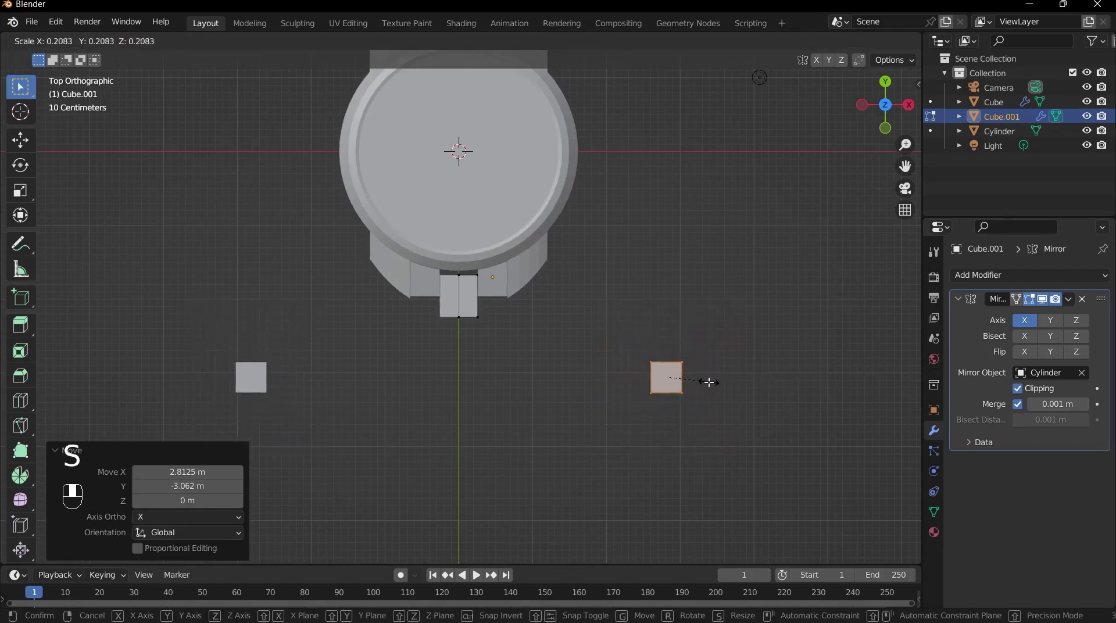
pyautogui.click(708, 382)
pyautogui.press('g')
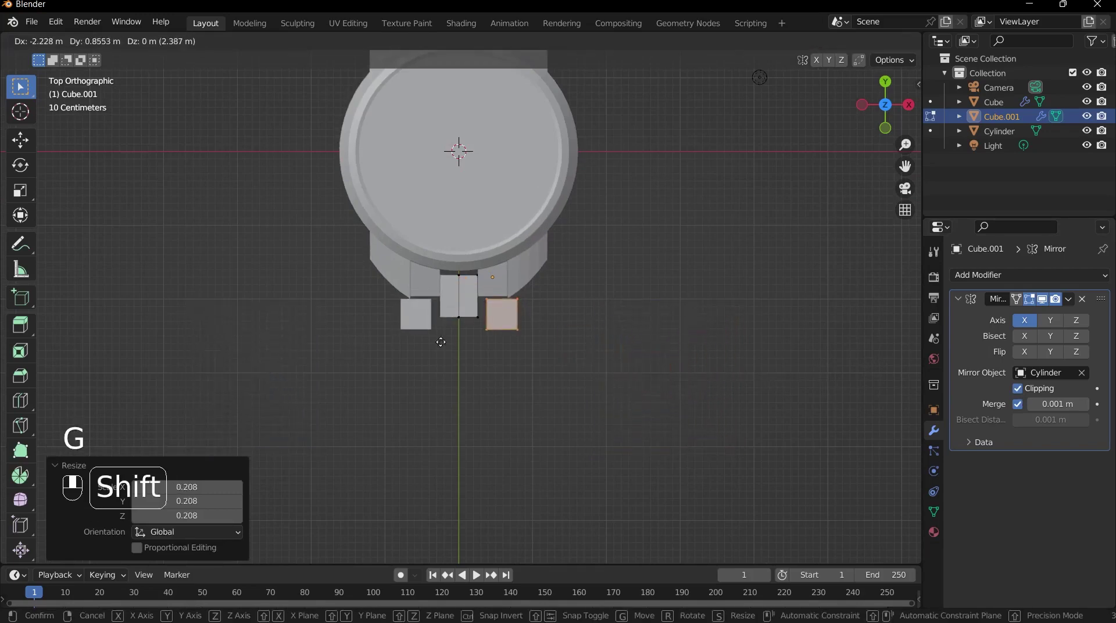
pyautogui.click(369, 369)
# - Flatten the new cube to 0.303 along Z and move it about 0.036 m along Y and -0.127 m along Z
pyautogui.scroll(3, 729, 332)
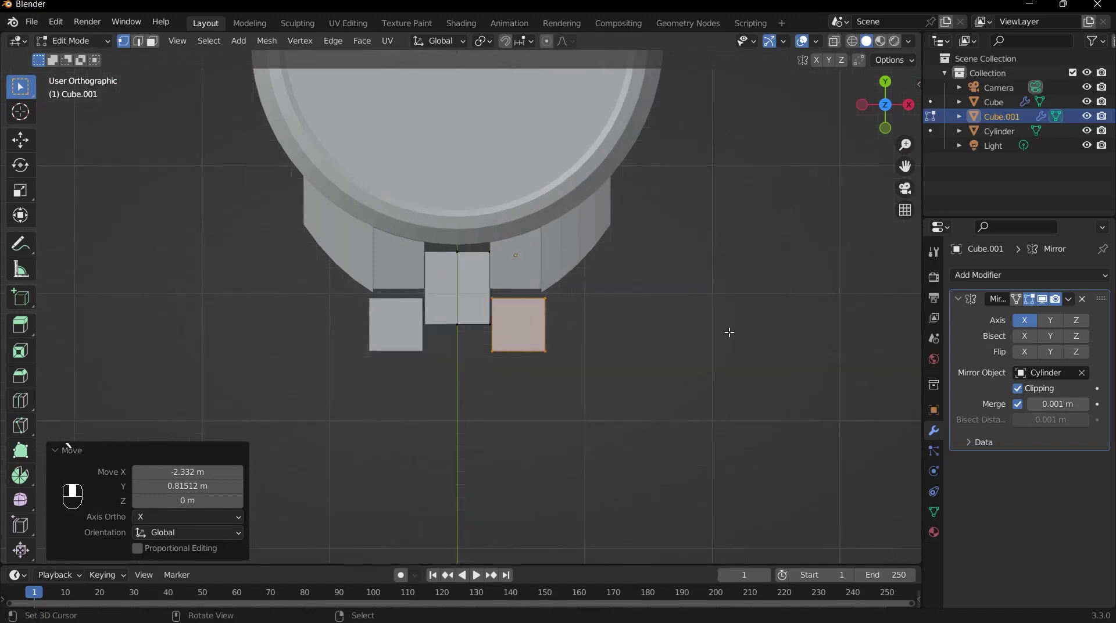
pyautogui.press('KP_3')
pyautogui.scroll(6, 721, 281)
pyautogui.press('s')
pyautogui.press('z')
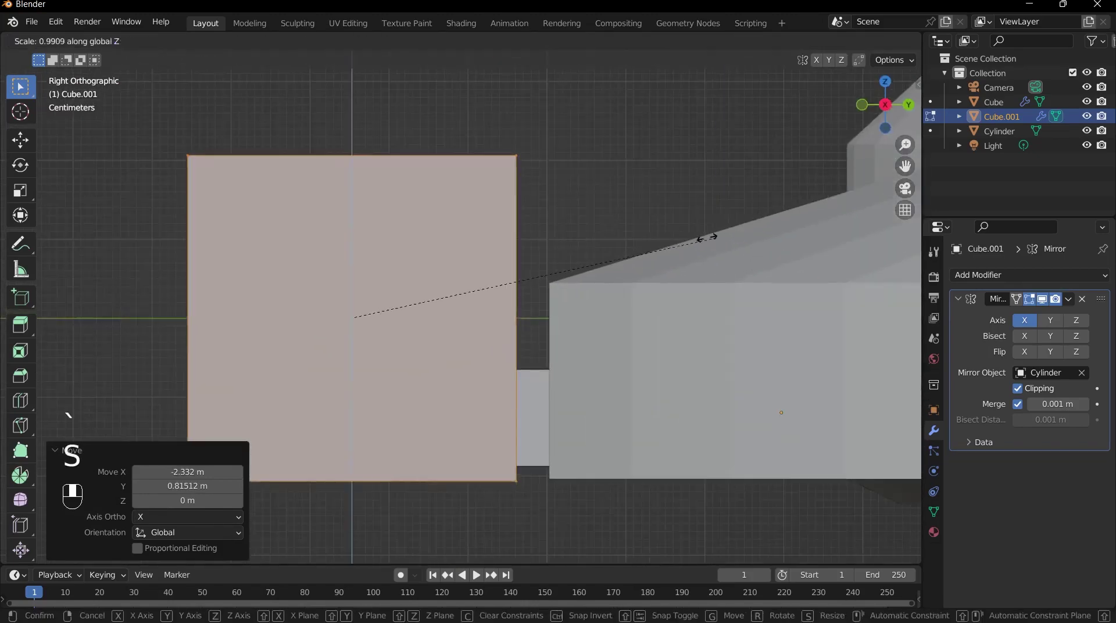
pyautogui.click(464, 295)
pyautogui.press('g')
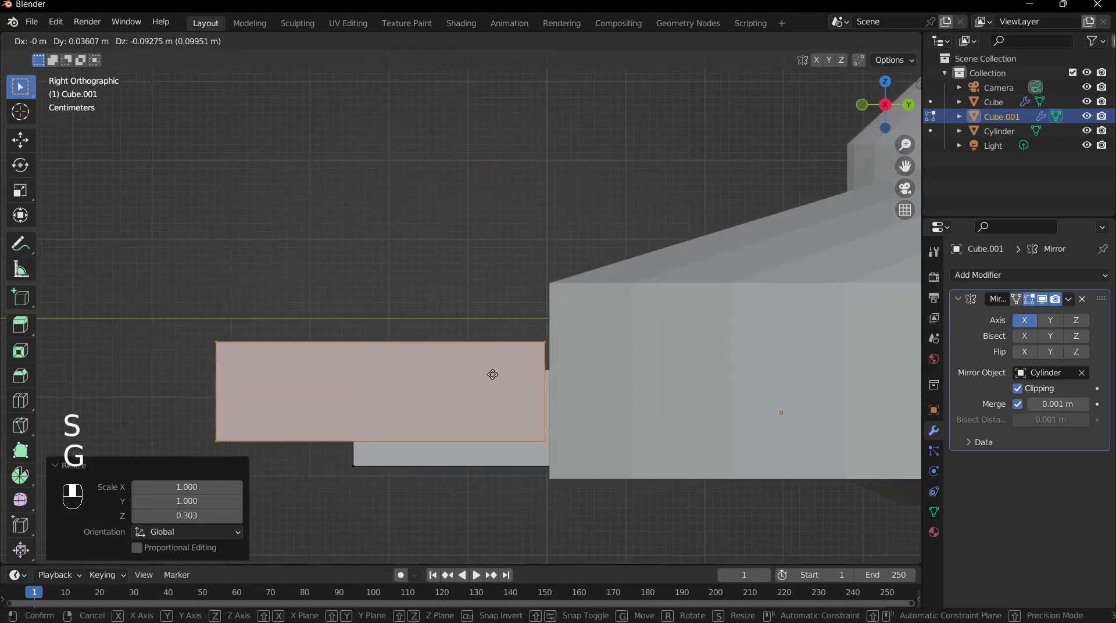
pyautogui.click(489, 427)
# - Move the new side cube about -0.015 m along X so it sits flush against the centre block's side
pyautogui.press('KP_1')
pyautogui.scroll(-3, 598, 370)
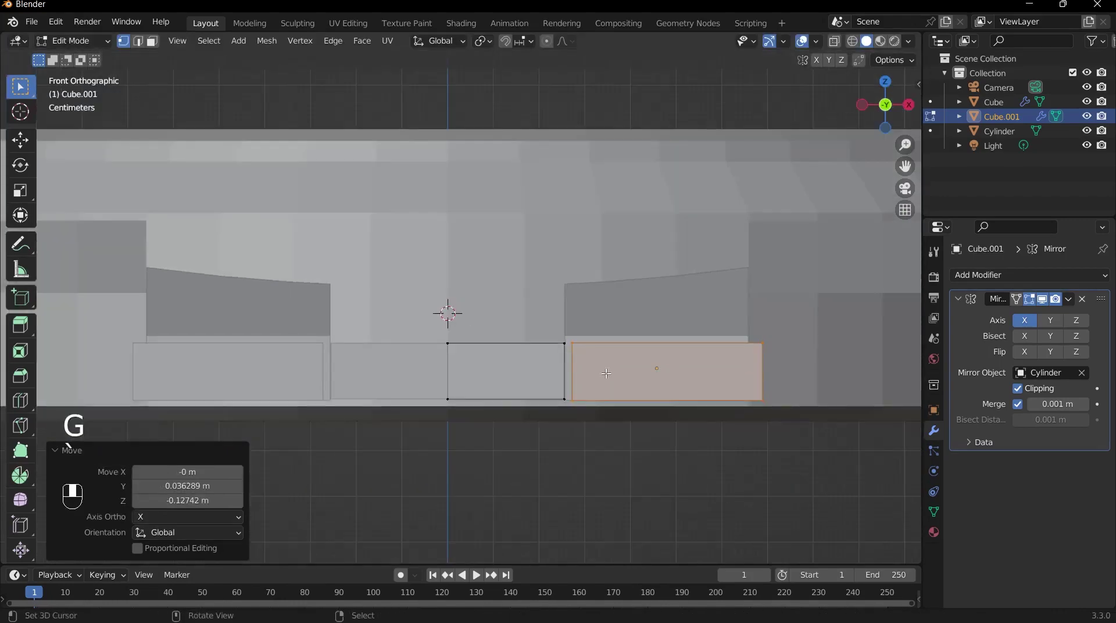
pyautogui.scroll(1, 795, 408)
pyautogui.keyDown('shift'); pyautogui.moveTo(910, 392); pyautogui.dragTo(800, 363, button='middle'); pyautogui.keyUp('shift')
pyautogui.scroll(3, 799, 364)
pyautogui.press('g')
pyautogui.press('x')
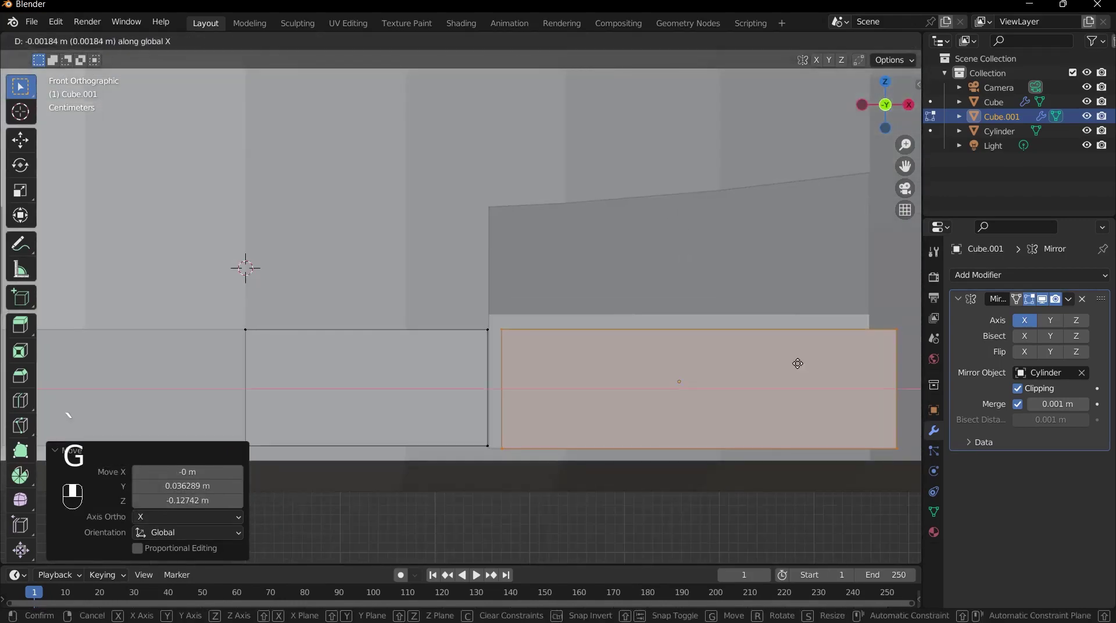
pyautogui.press('shift')
pyautogui.click(735, 365)
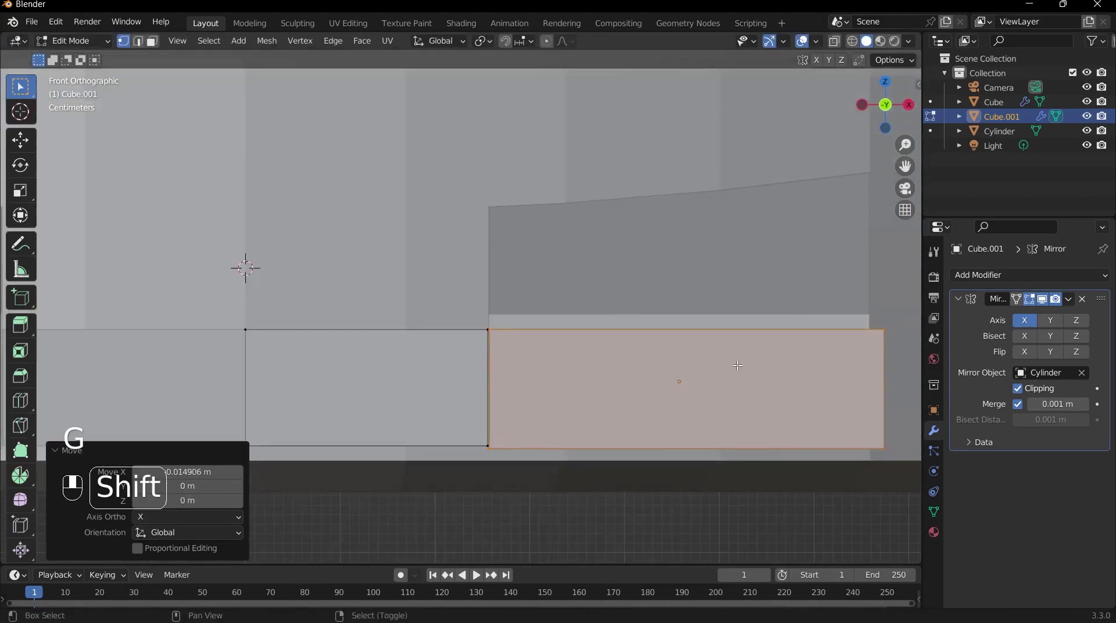
pyautogui.moveTo(735, 365); pyautogui.dragTo(292, 316, button='middle')
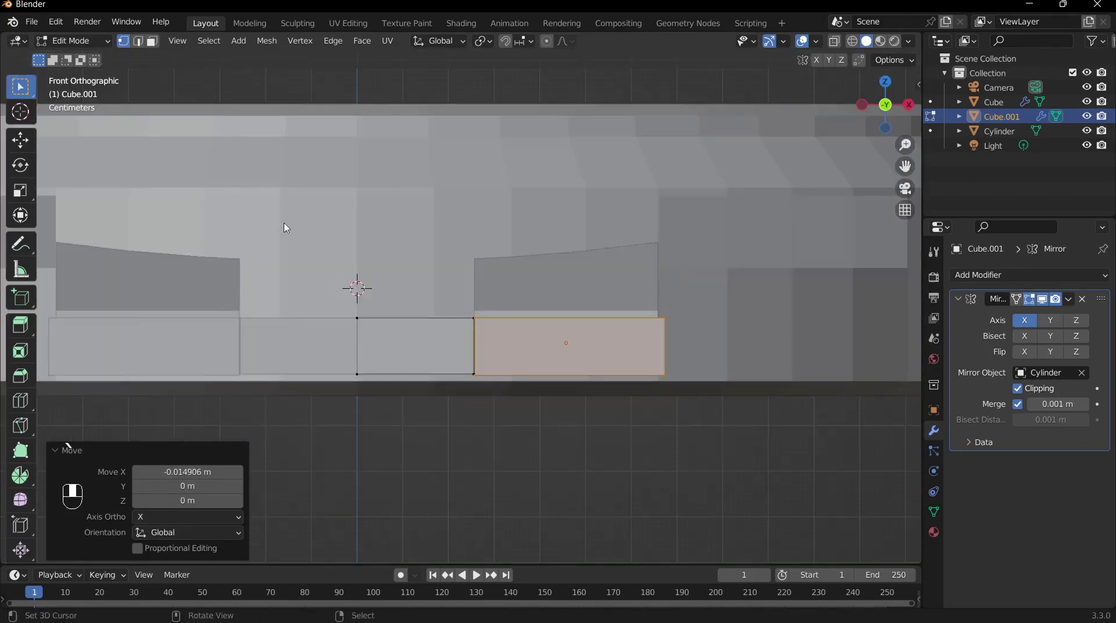
# - Move the side cube about -0.024 m along Y, away from the watch case
pyautogui.press('`')
pyautogui.scroll(-1, 547, 343)
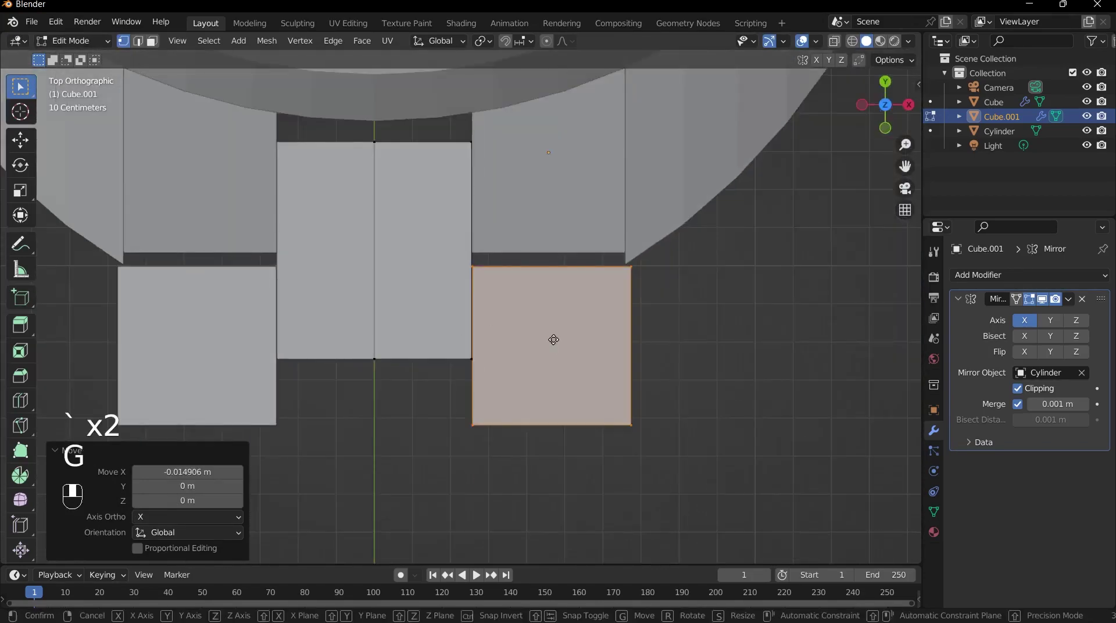
pyautogui.press('g')
pyautogui.press('y')
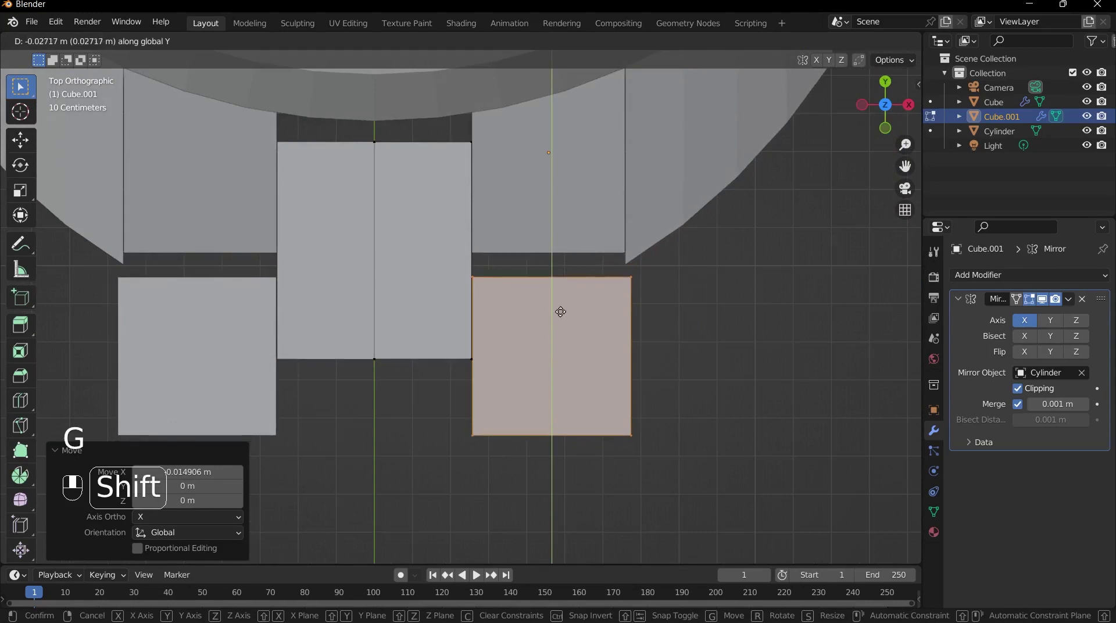
pyautogui.click(567, 304)
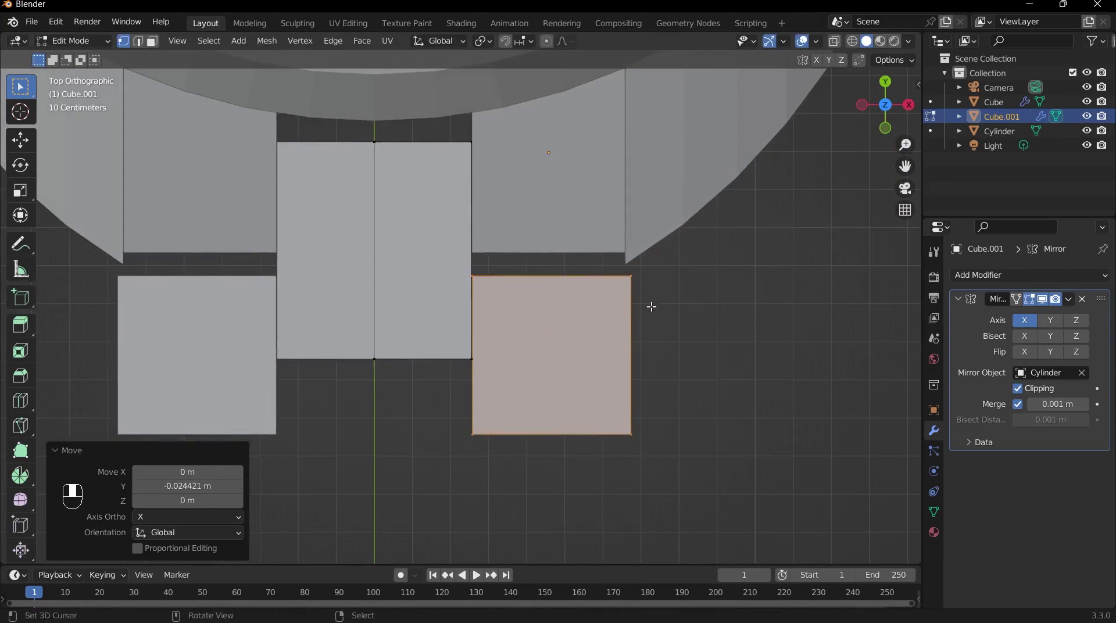
pyautogui.click(682, 325)
pyautogui.press('1')
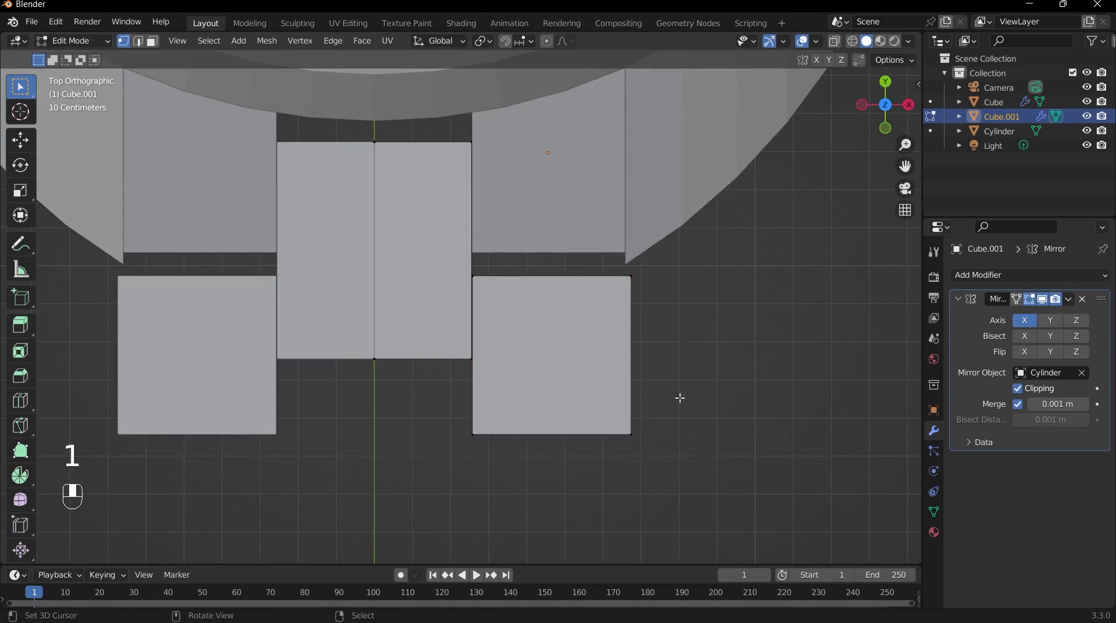
pyautogui.moveTo(743, 495); pyautogui.dragTo(611, 271)
pyautogui.press('g')
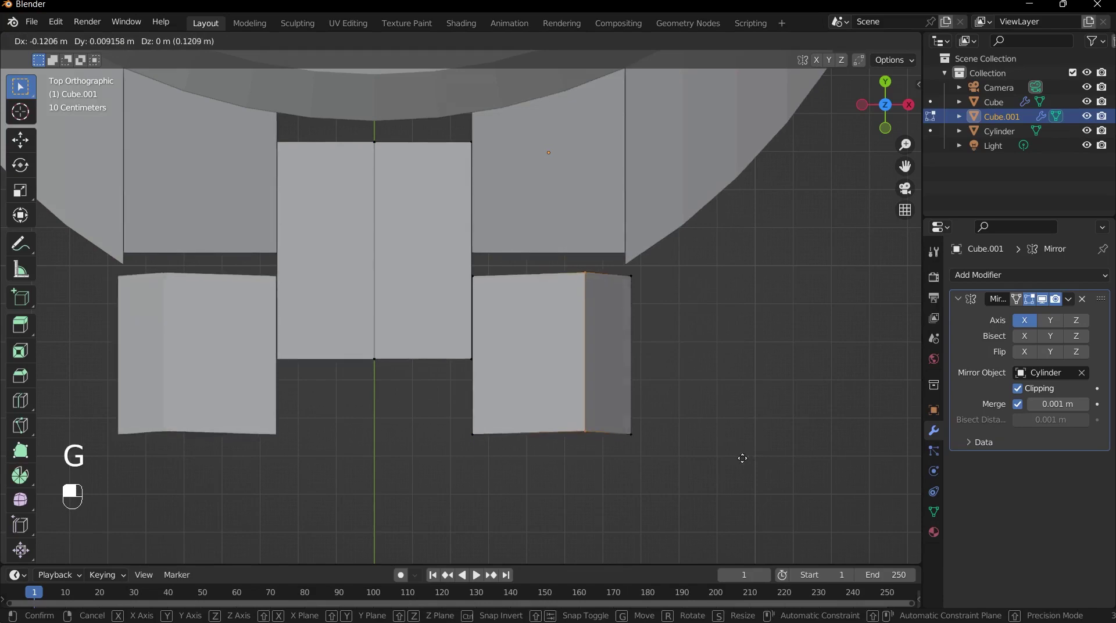
pyautogui.rightClick(707, 460)
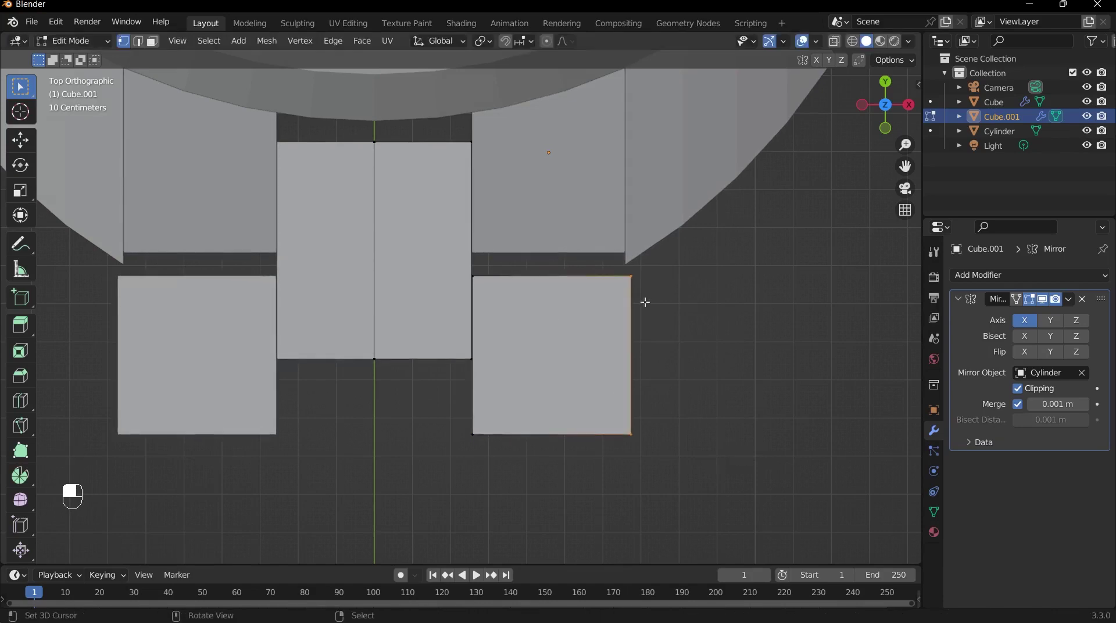
# - With X-ray temporarily on, move all the side block's outer-side vertices about -0.025 m along X and return to Object Mode
pyautogui.moveTo(645, 302); pyautogui.dragTo(583, 408, button='middle')
pyautogui.press('KP_7')
pyautogui.hotkey('alt', 'z')
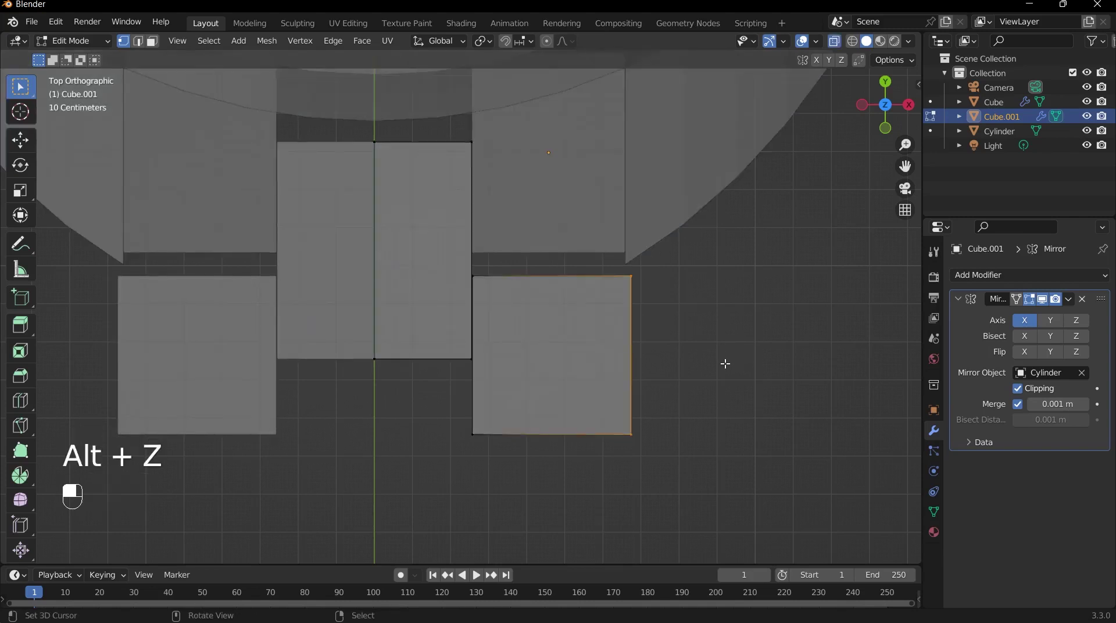
pyautogui.moveTo(716, 494); pyautogui.dragTo(590, 192)
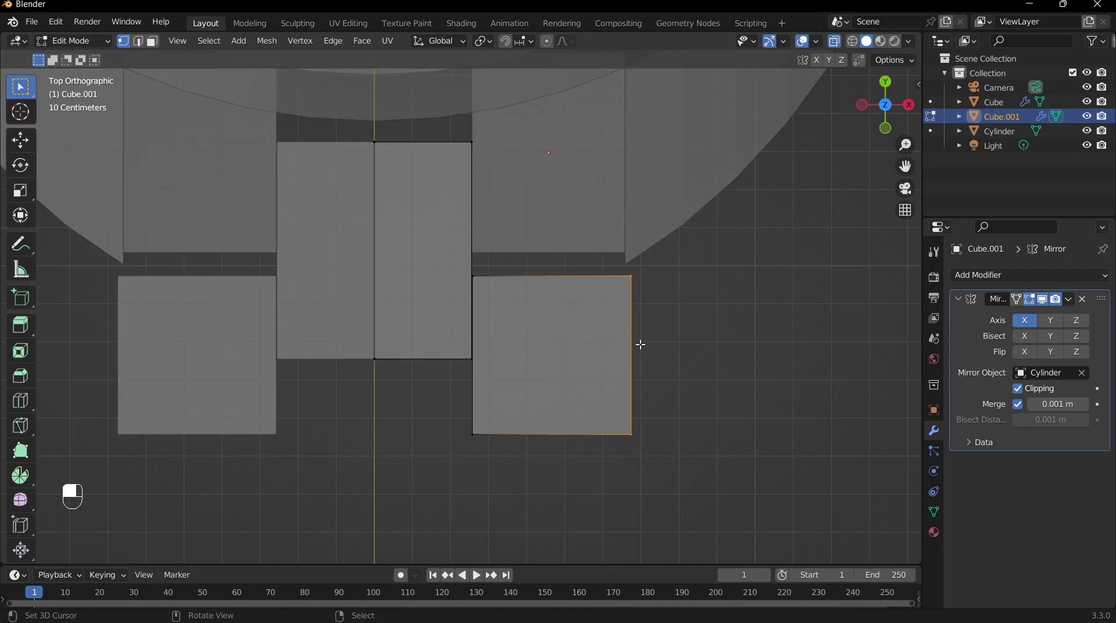
pyautogui.moveTo(643, 357); pyautogui.dragTo(577, 294, button='middle')
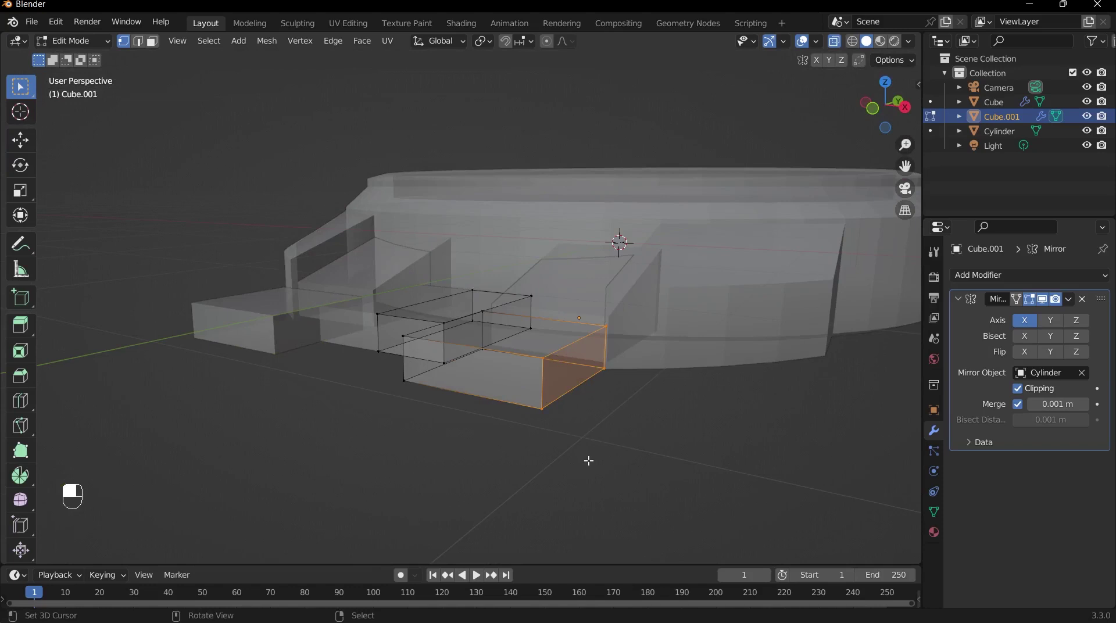
pyautogui.press('`')
pyautogui.click(591, 402)
pyautogui.press('g')
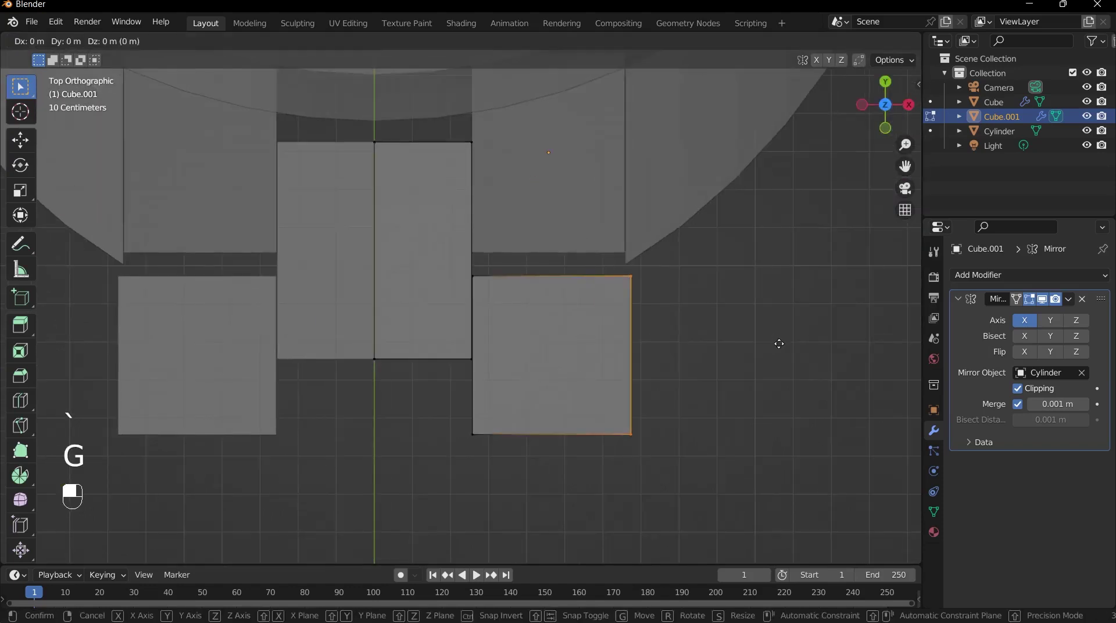
pyautogui.press('x')
pyautogui.press('shift')
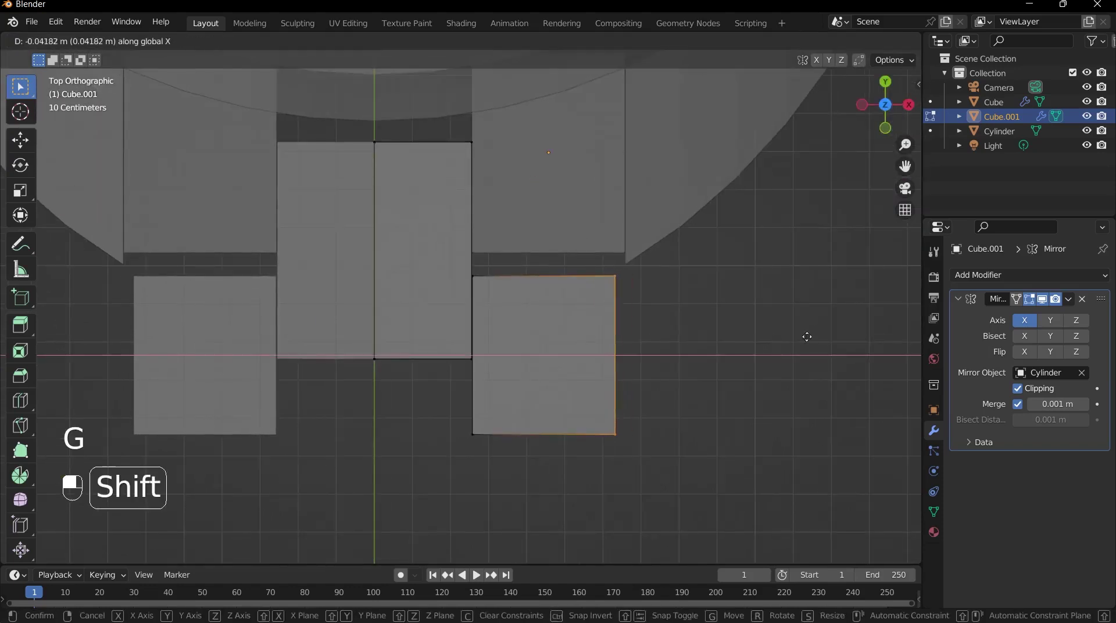
pyautogui.click(848, 316)
pyautogui.press('Tab')
pyautogui.scroll(-4, 698, 317)
pyautogui.hotkey('alt', 'z')
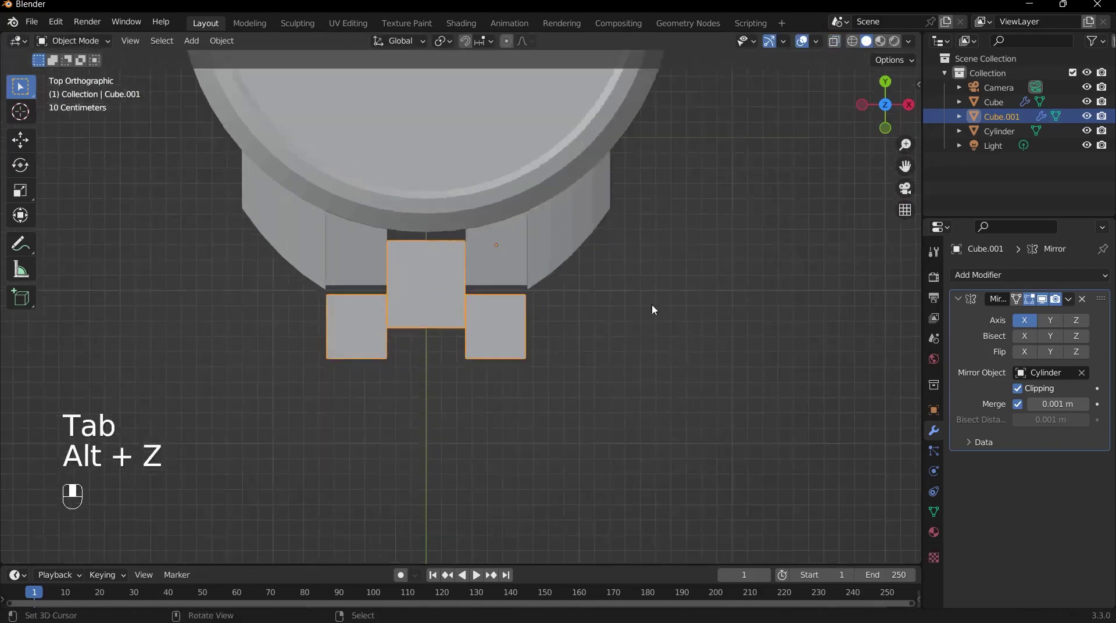
# - In Edit Mode, lengthen the side block by moving its end face away from the case about -0.18 m along Y
pyautogui.moveTo(651, 305); pyautogui.dragTo(581, 164, button='middle')
pyautogui.press('Tab')
pyautogui.scroll(3, 462, 348)
pyautogui.press('3')
pyautogui.rightClick(462, 347)
pyautogui.moveTo(462, 347); pyautogui.dragTo(381, 417, button='middle')
pyautogui.press('g')
pyautogui.press('y')
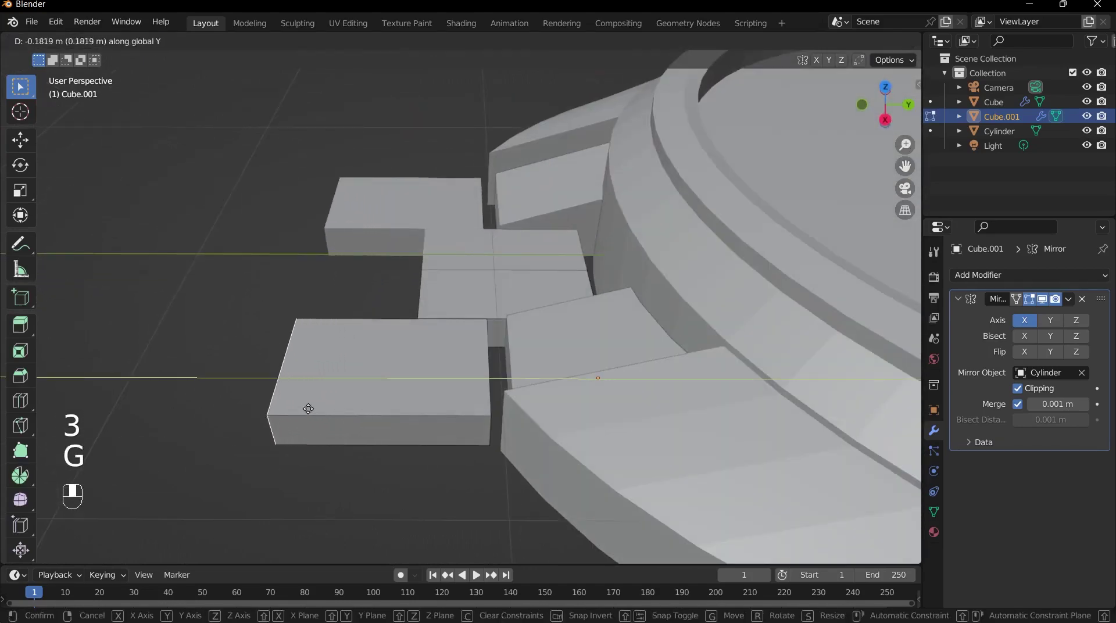
pyautogui.click(304, 406)
# - Extend the centre block by moving its outer end face about -0.102 m along Y
pyautogui.moveTo(304, 406); pyautogui.dragTo(463, 401, button='middle')
pyautogui.click(401, 347)
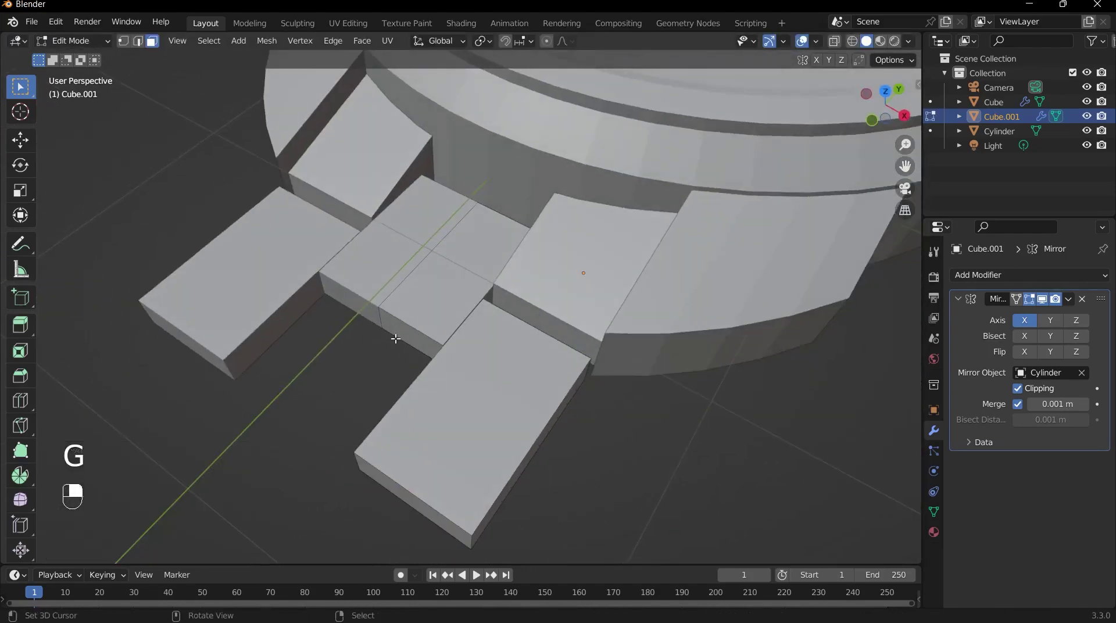
pyautogui.scroll(2, 407, 346)
pyautogui.press('g')
pyautogui.press('y')
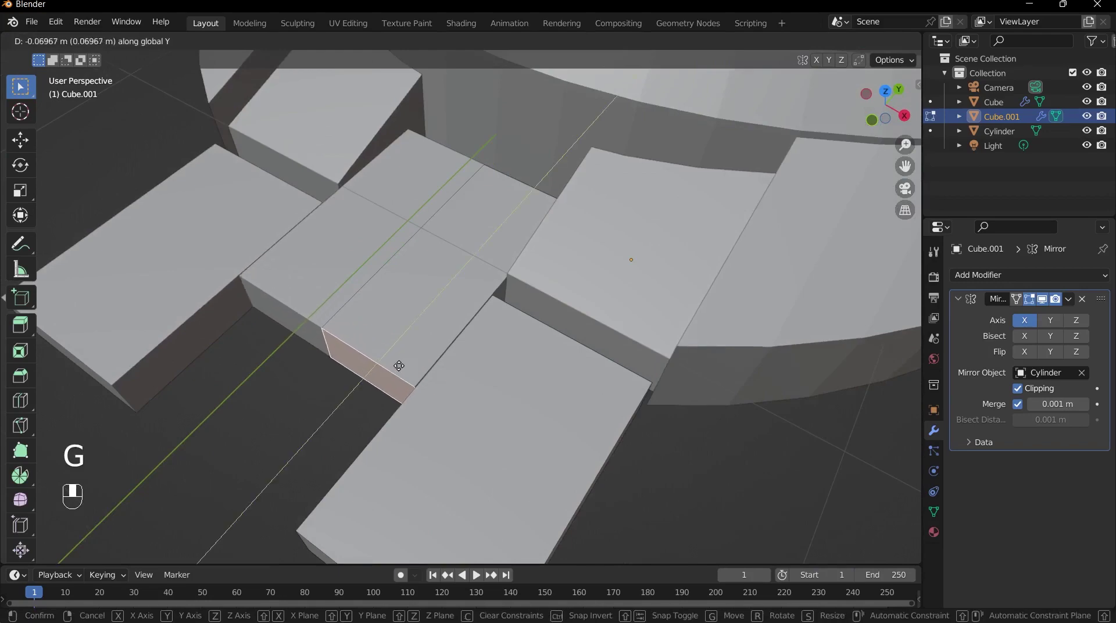
pyautogui.click(328, 395)
# - Fine-tune the centre block's end face by 0.0066 m along Y in top view and return to Object Mode
pyautogui.press('ctrl+KP_1')
pyautogui.press('KP_7')
pyautogui.scroll(-2, 506, 291)
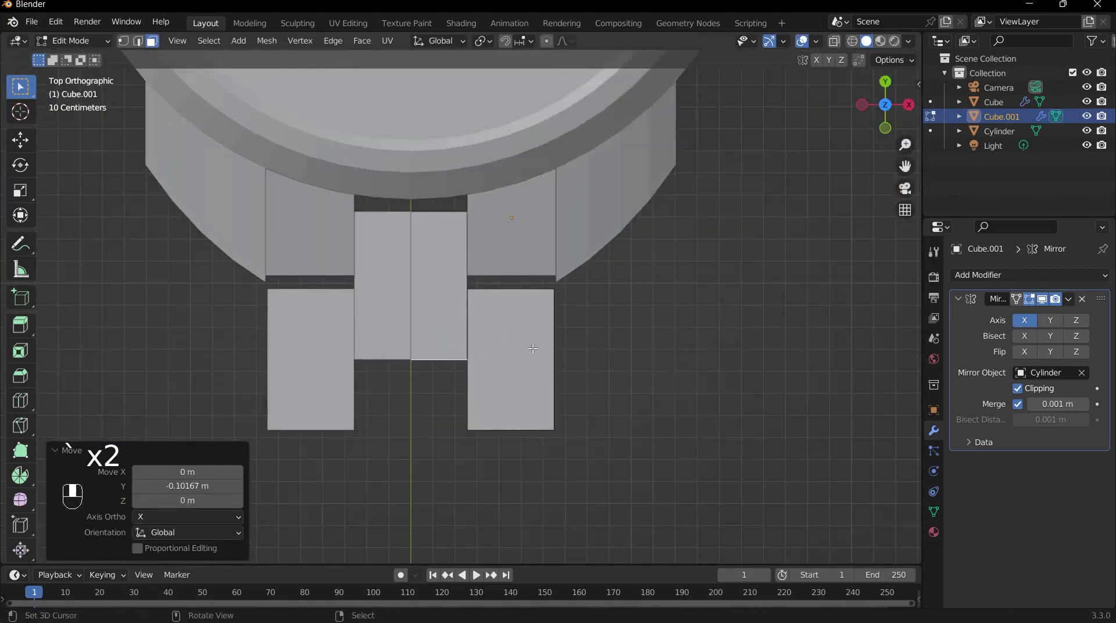
pyautogui.scroll(1, 533, 348)
pyautogui.press('g')
pyautogui.click(514, 374)
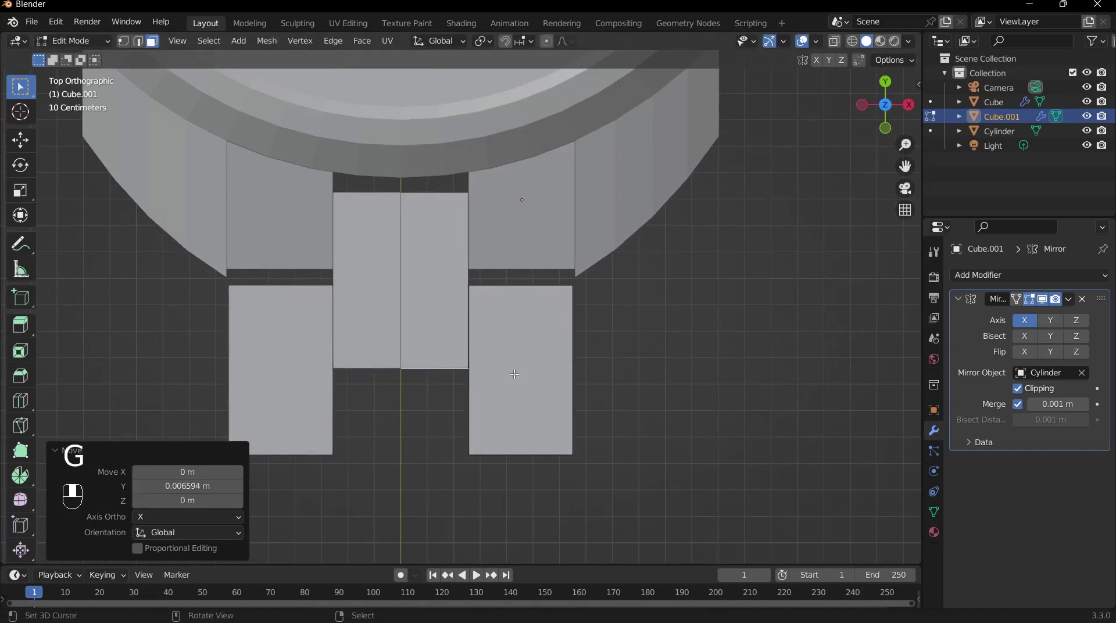
pyautogui.scroll(-3, 517, 328)
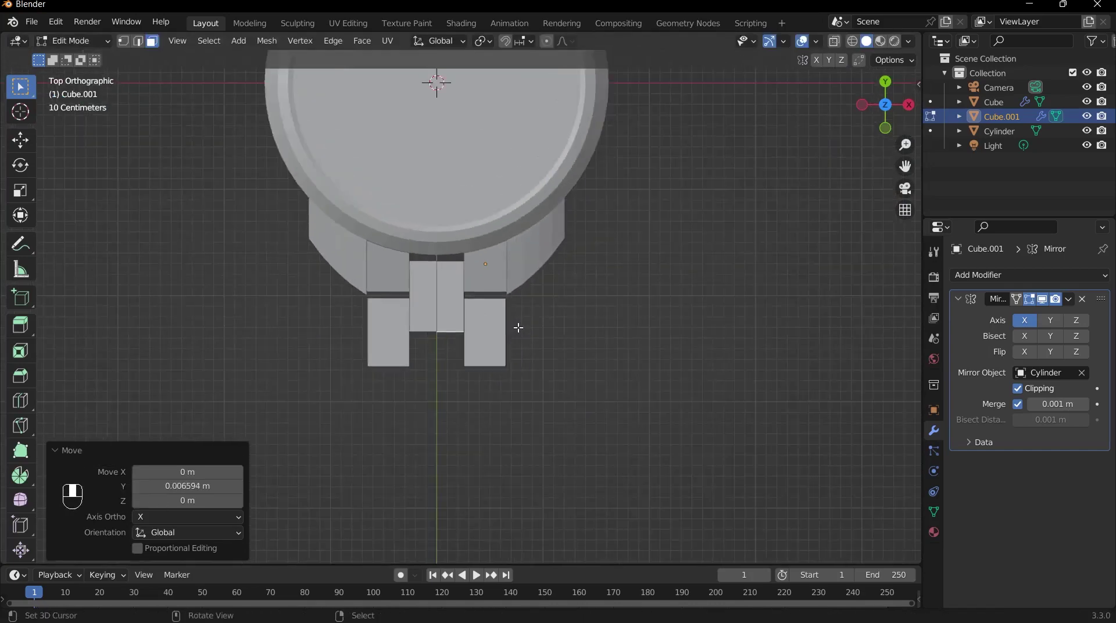
pyautogui.scroll(1, 518, 327)
pyautogui.press('Tab')
pyautogui.moveTo(543, 340); pyautogui.dragTo(380, 267, button='middle')
pyautogui.scroll(2, 409, 259)
pyautogui.scroll(4, 468, 326)
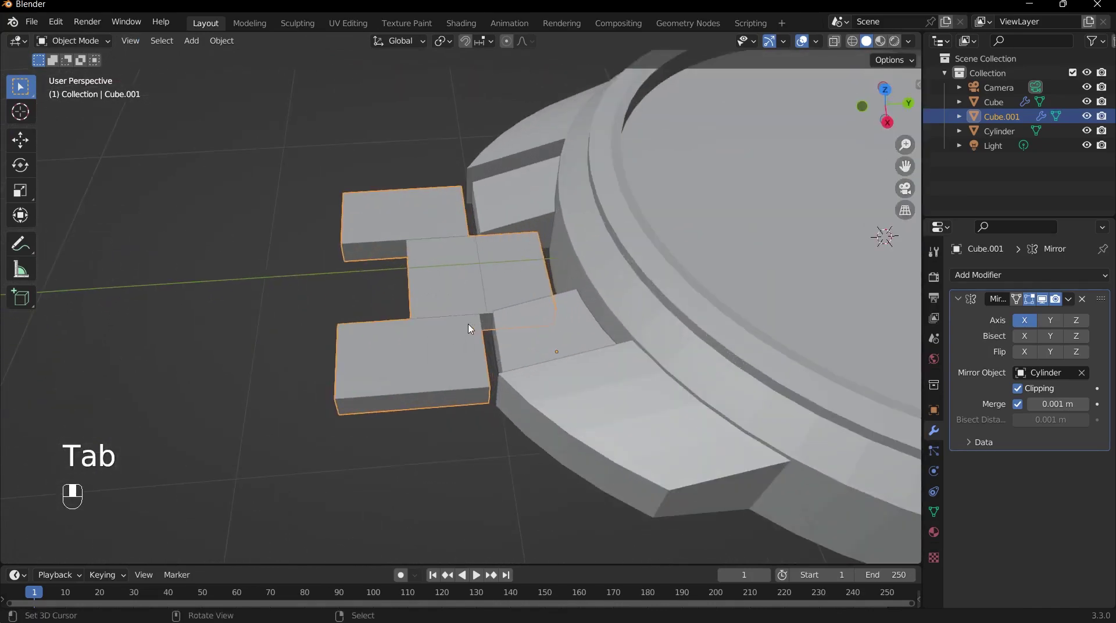
pyautogui.moveTo(468, 327); pyautogui.dragTo(496, 260, button='middle')
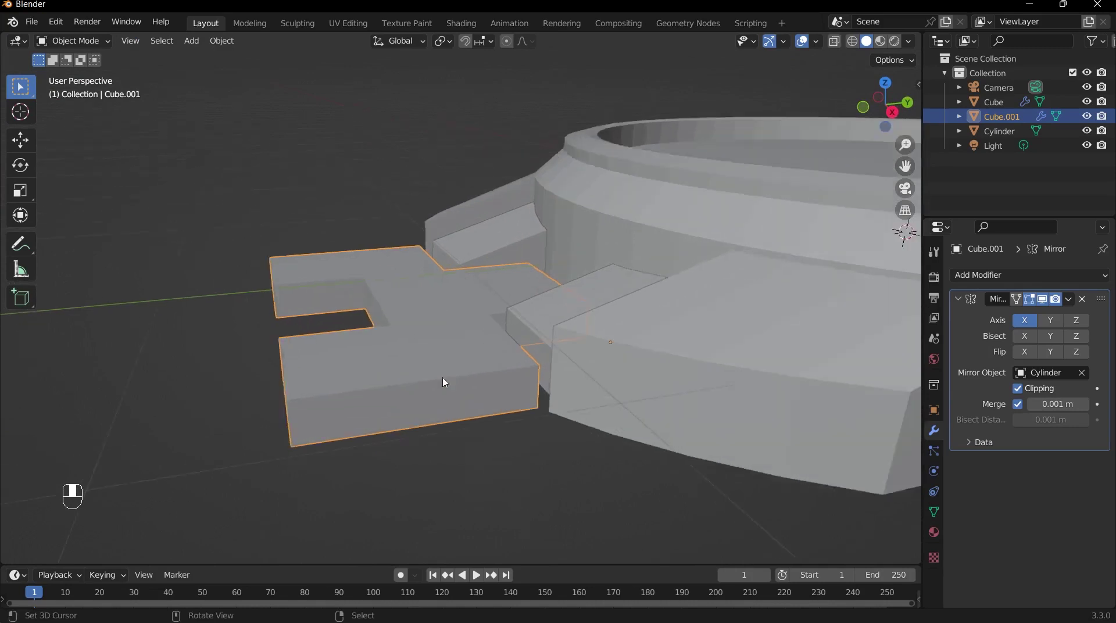
# - Enter Edit Mode on the strap link and add five evenly spaced, unslid loop cuts across the side block's length
pyautogui.press('Tab')
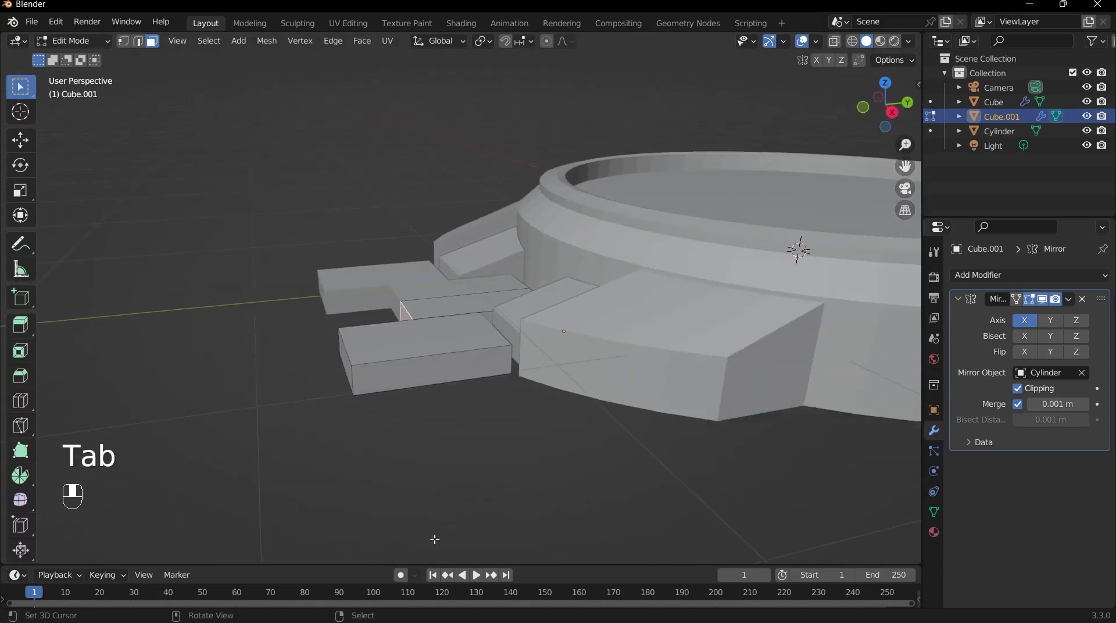
pyautogui.hotkey('ctrl', 'r')
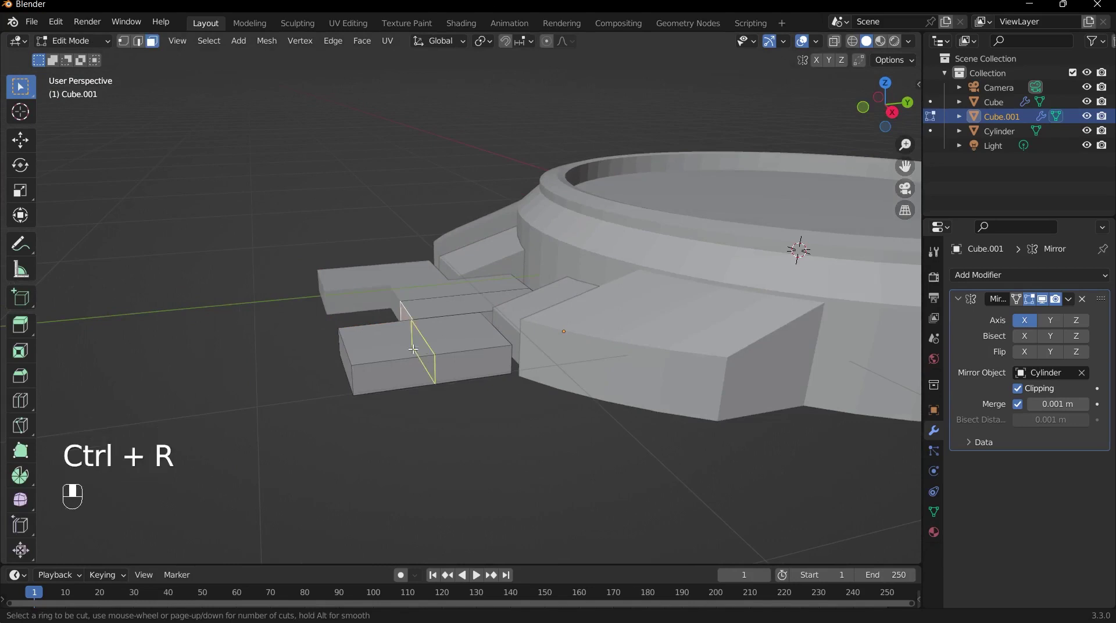
pyautogui.scroll(4, 435, 351)
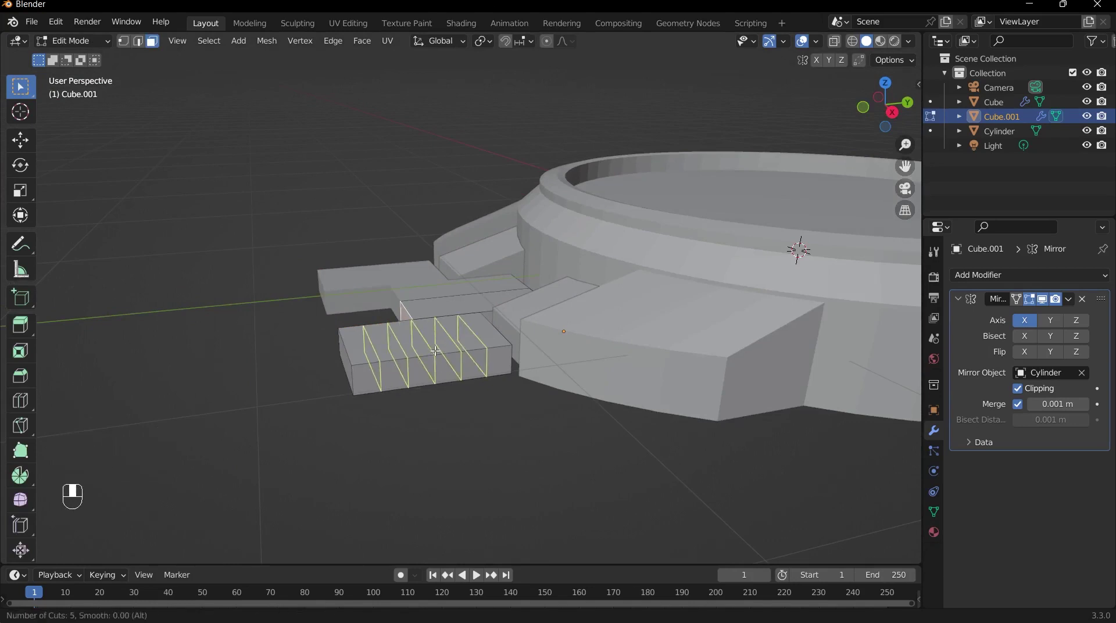
pyautogui.click(438, 351)
pyautogui.rightClick(444, 349)
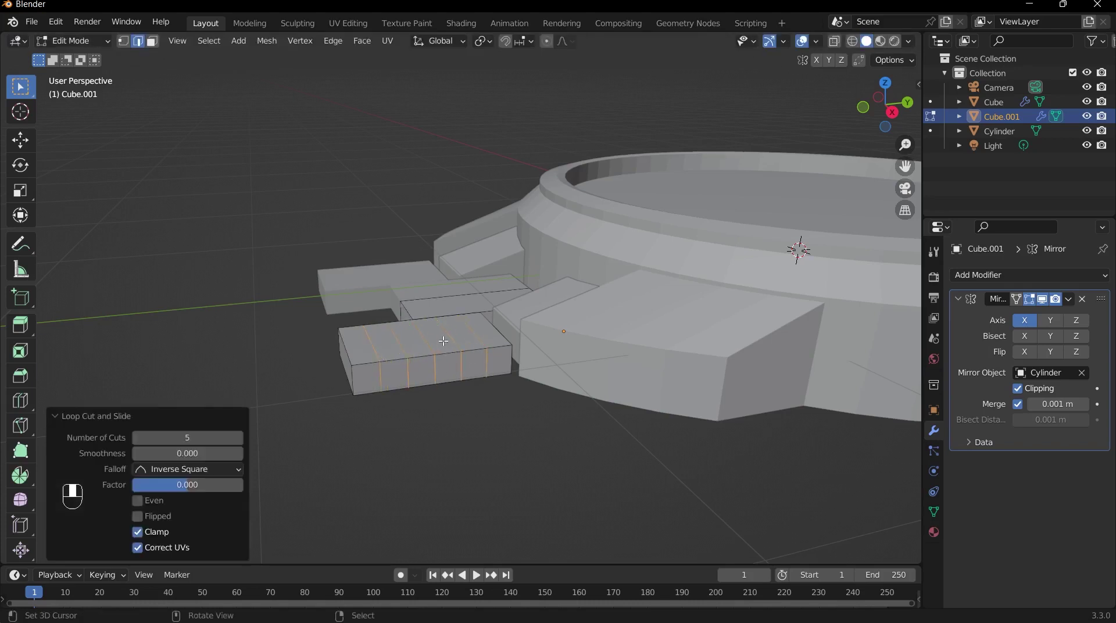
# - Select the middle crosswise edge on top of the side block and enable proportional editing
pyautogui.click(442, 340)
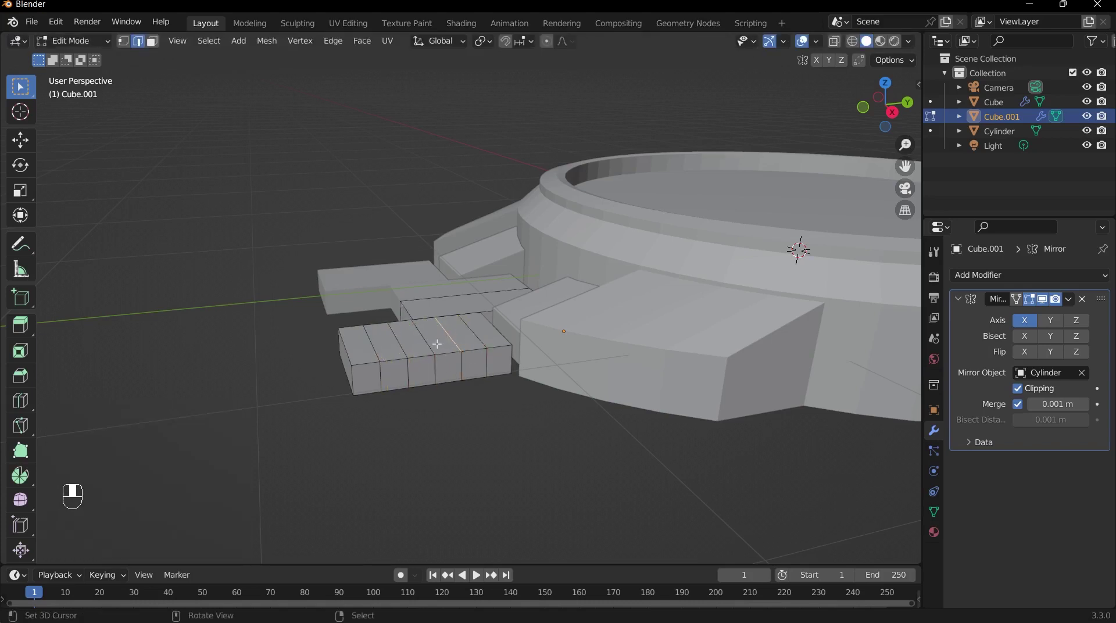
pyautogui.click(434, 345)
pyautogui.scroll(2, 434, 347)
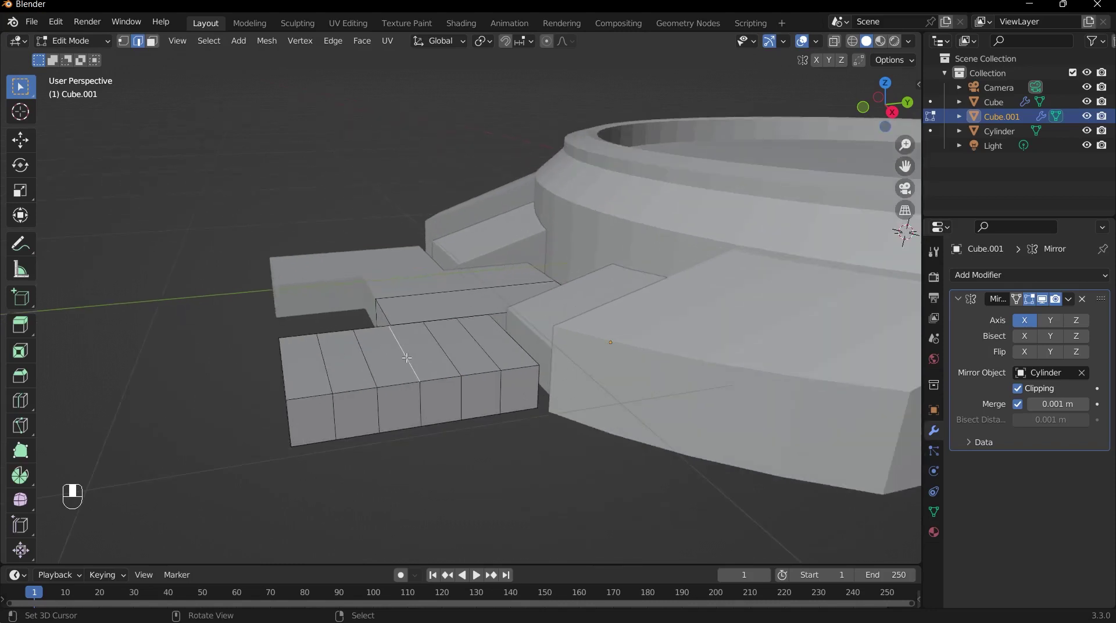
pyautogui.moveTo(406, 358); pyautogui.dragTo(396, 367, button='middle')
pyautogui.scroll(-2, 396, 367)
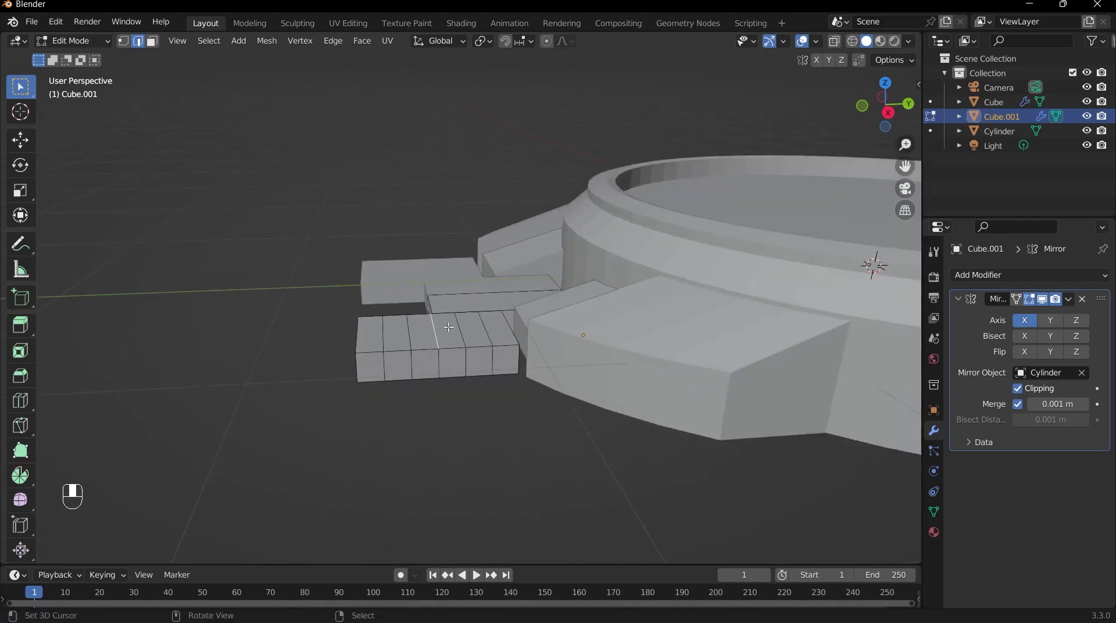
pyautogui.scroll(-1, 449, 351)
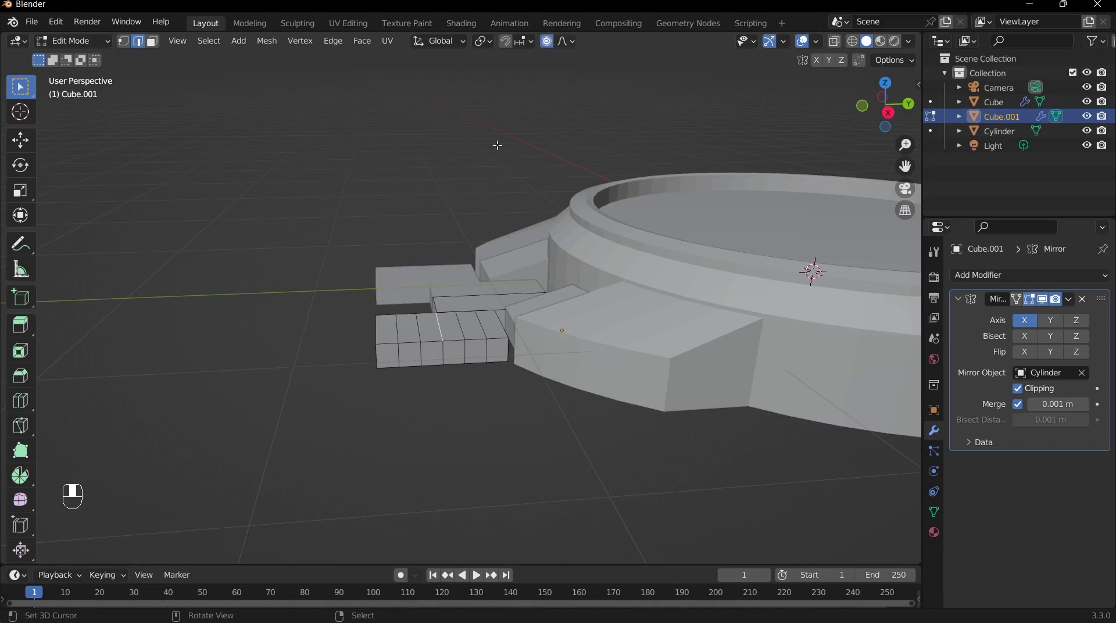
pyautogui.scroll(2, 472, 386)
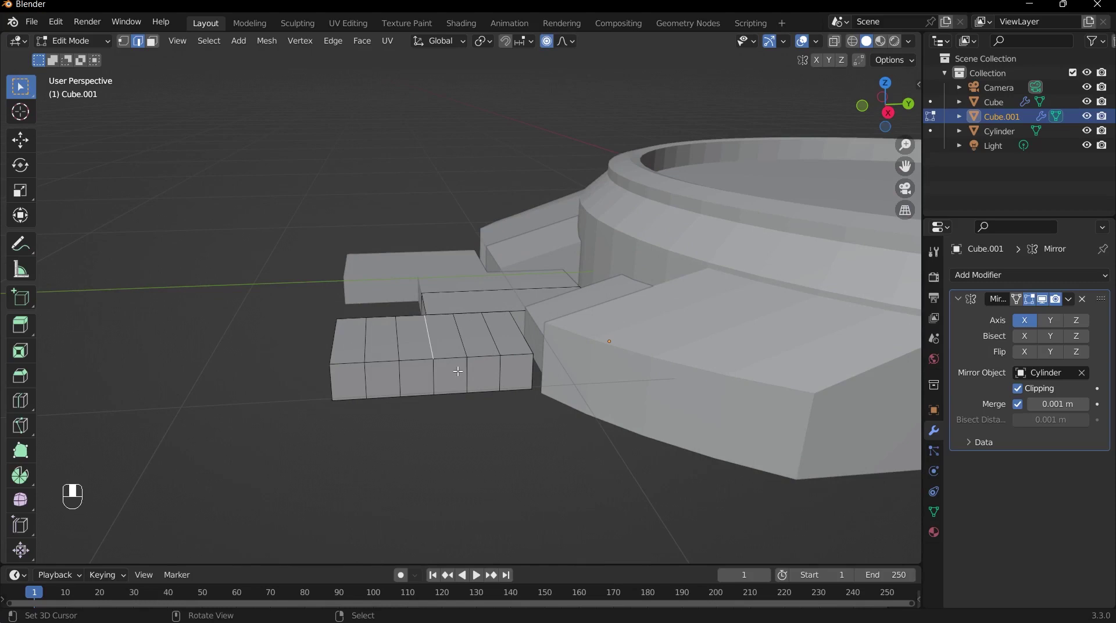
pyautogui.press('g')
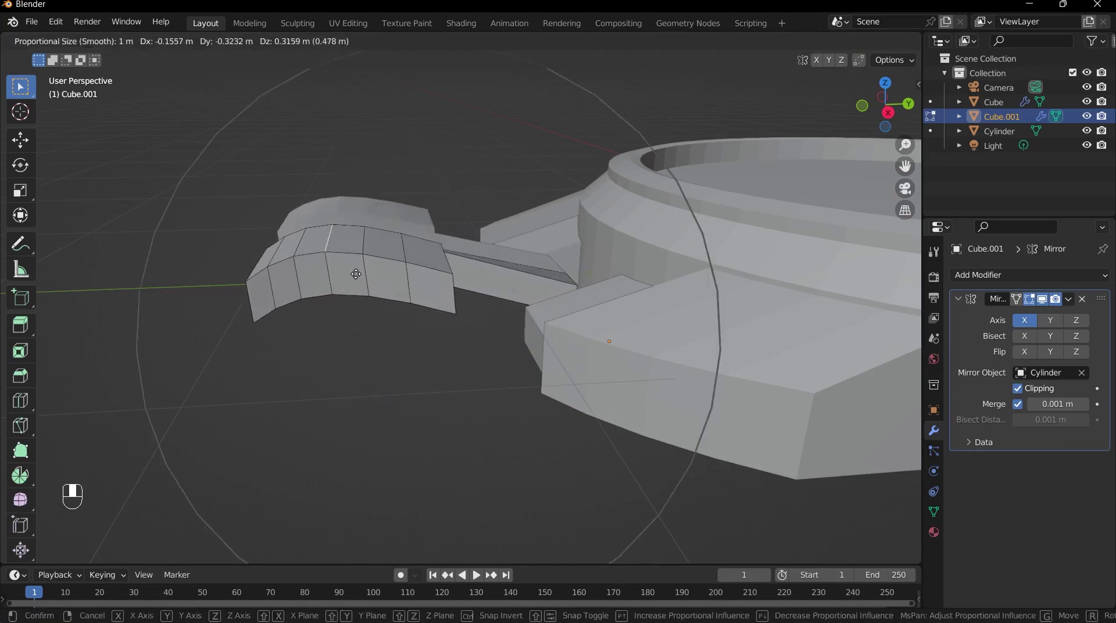
pyautogui.scroll(5, 355, 273)
pyautogui.scroll(8, 356, 274)
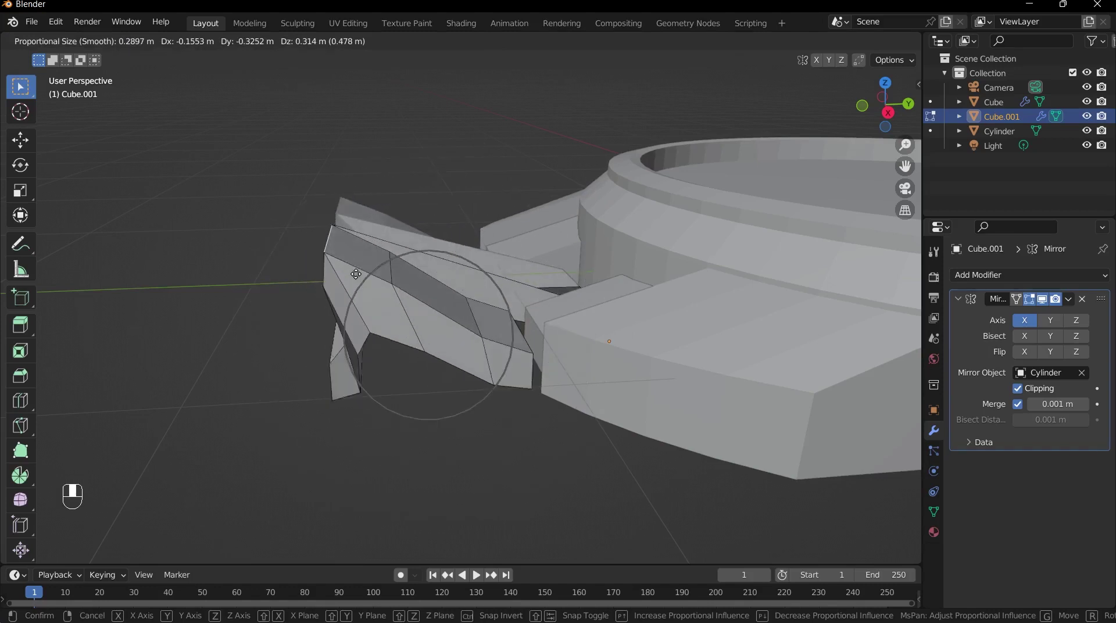
pyautogui.scroll(-14, 356, 274)
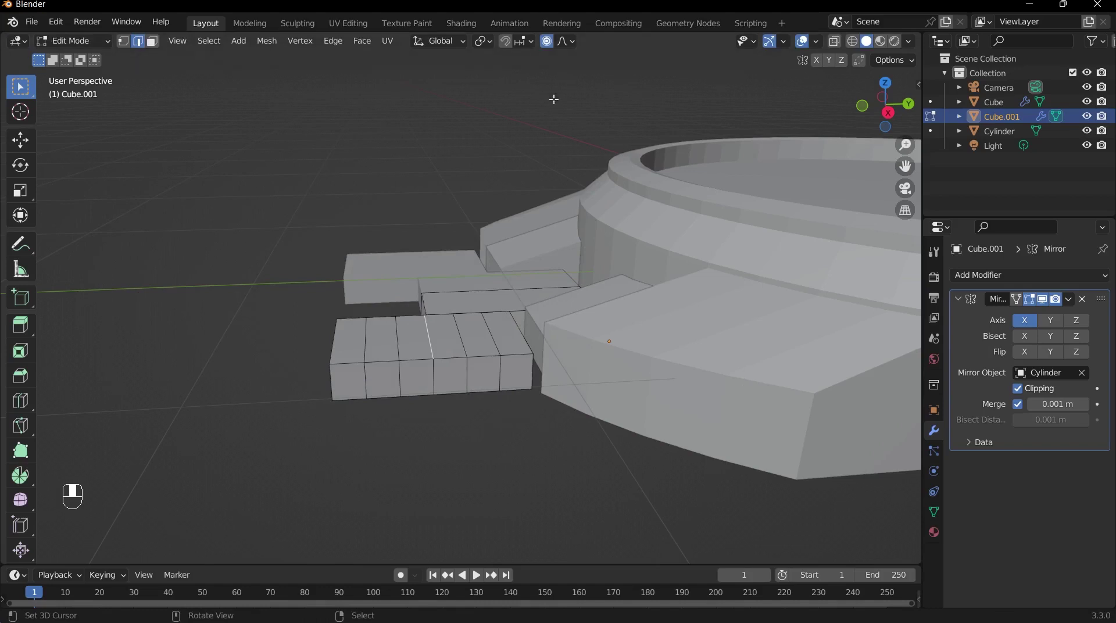
# - Annotate the right view with a curved arrow arching over the side block and a straight arrow running along it
pyautogui.press('`')
pyautogui.scroll(4, 342, 305)
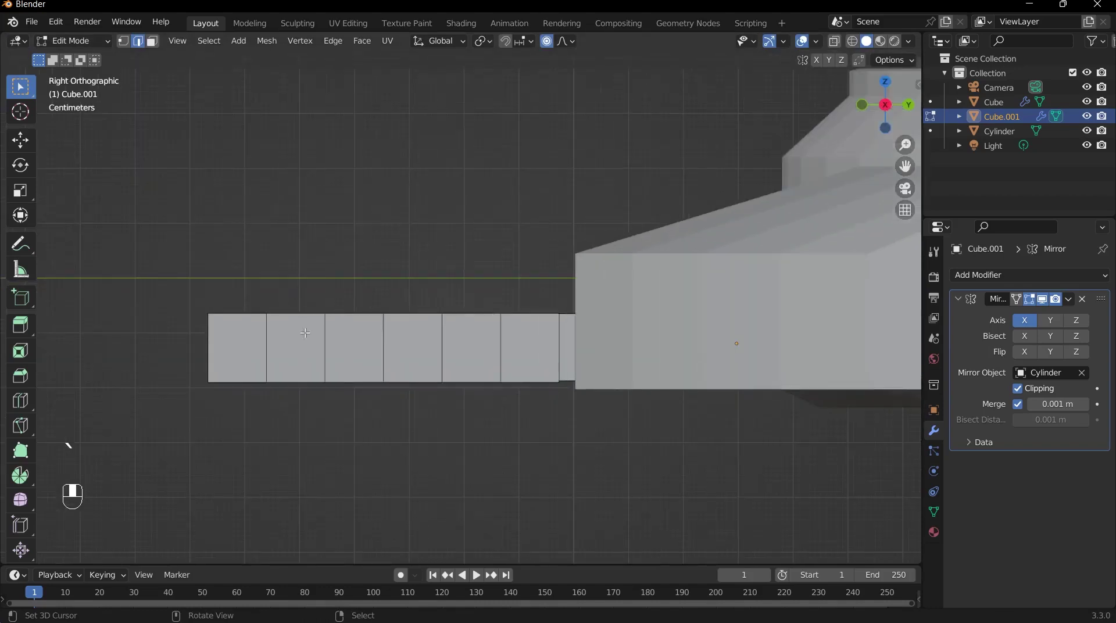
pyautogui.scroll(-3, 5, 476)
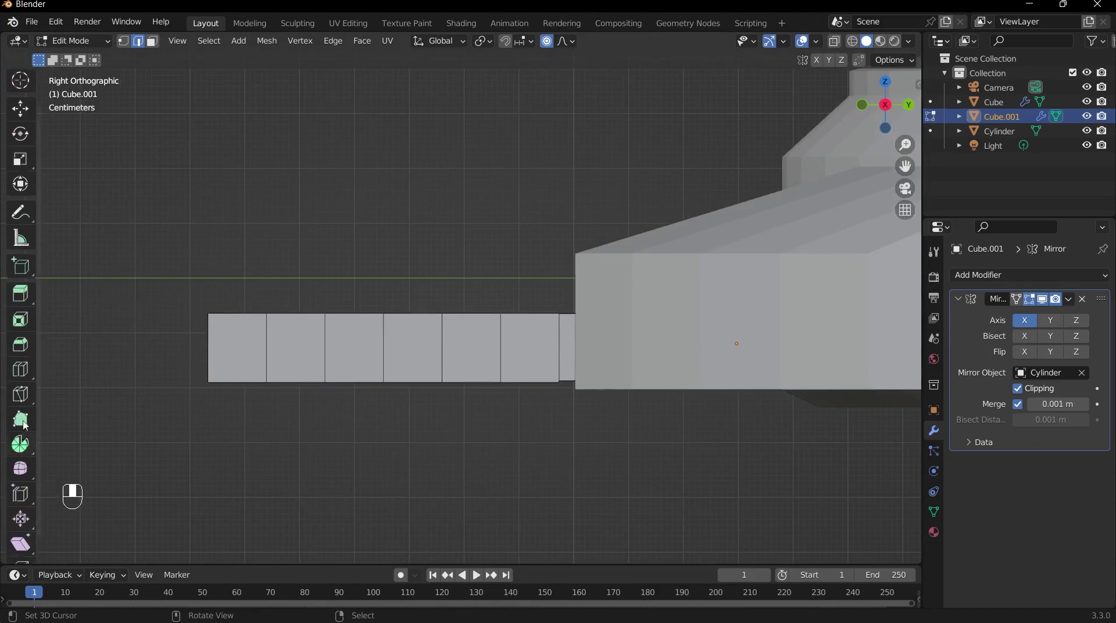
pyautogui.scroll(2, 20, 349)
pyautogui.click(21, 243)
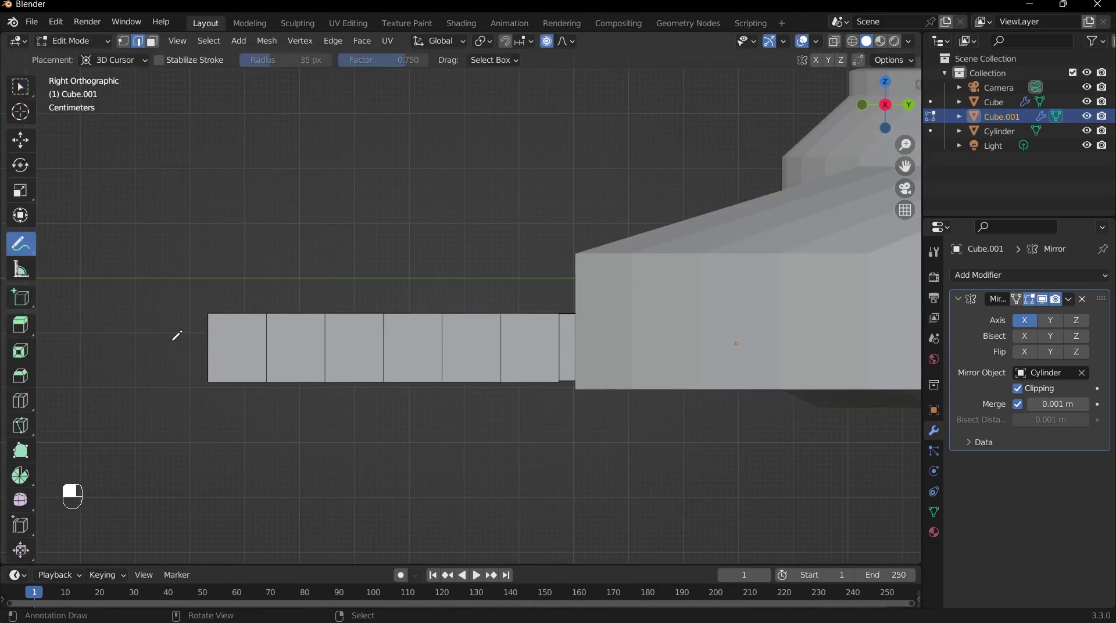
pyautogui.moveTo(173, 340)
pyautogui.mouseDown()
pyautogui.moveTo(246, 237)
pyautogui.moveTo(476, 216)
pyautogui.moveTo(587, 313)
pyautogui.moveTo(593, 333)
pyautogui.mouseUp()
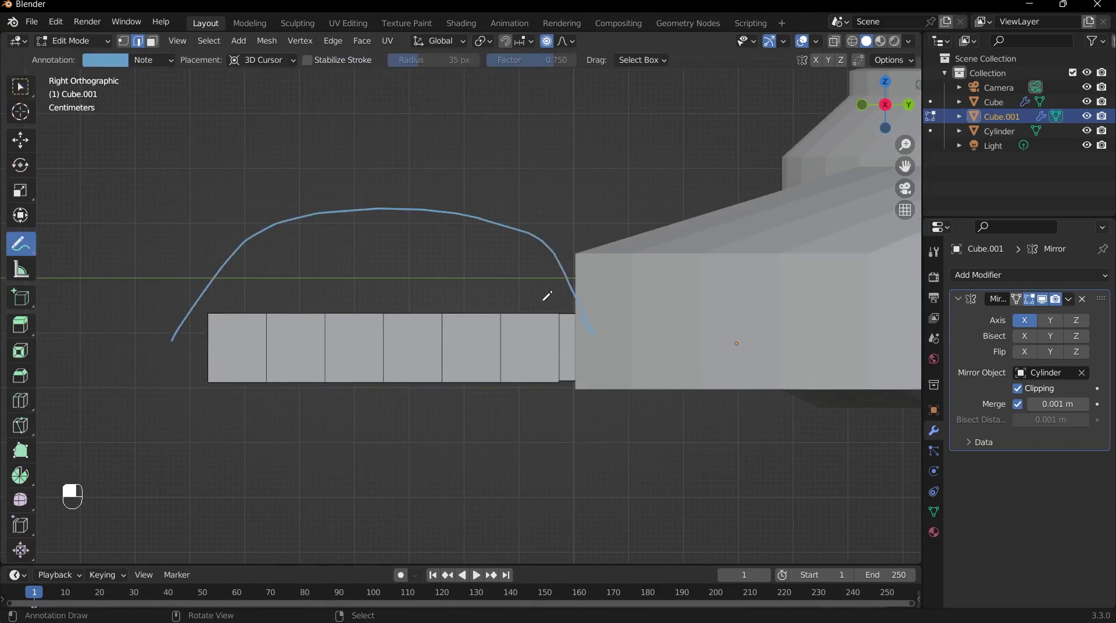
pyautogui.moveTo(545, 303)
pyautogui.mouseDown()
pyautogui.moveTo(592, 330)
pyautogui.moveTo(602, 295)
pyautogui.mouseUp()
pyautogui.moveTo(169, 365)
pyautogui.mouseDown()
pyautogui.moveTo(631, 367)
pyautogui.moveTo(564, 347)
pyautogui.mouseUp()
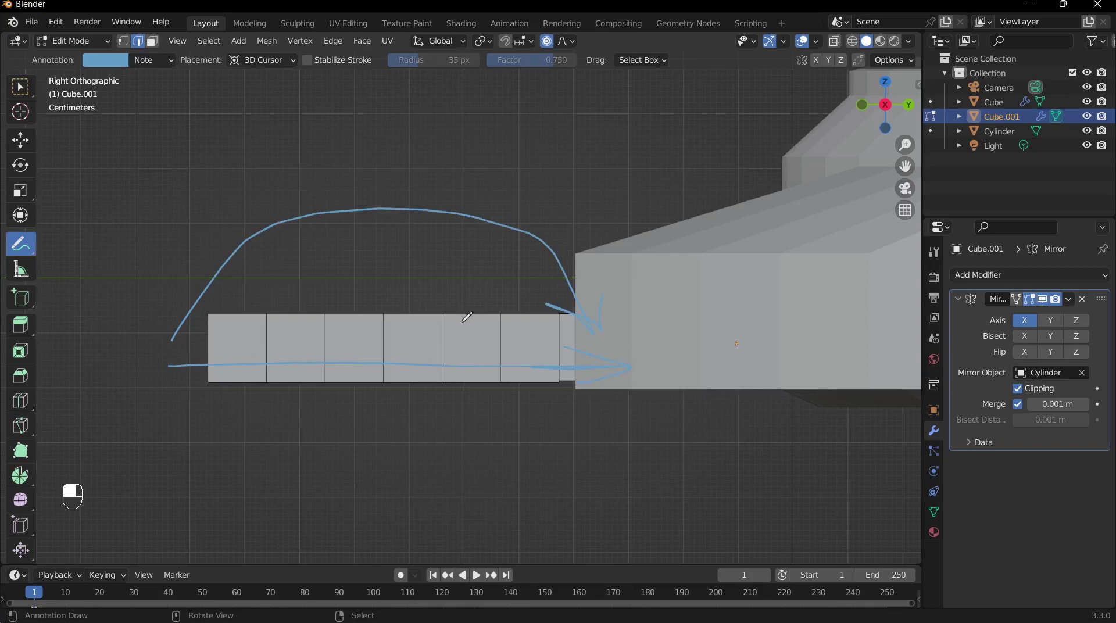
# - Undo all annotation strokes drawn around the side block
pyautogui.hotkey('ctrl', 'z')
pyautogui.hotkey('ctrl', 'z')
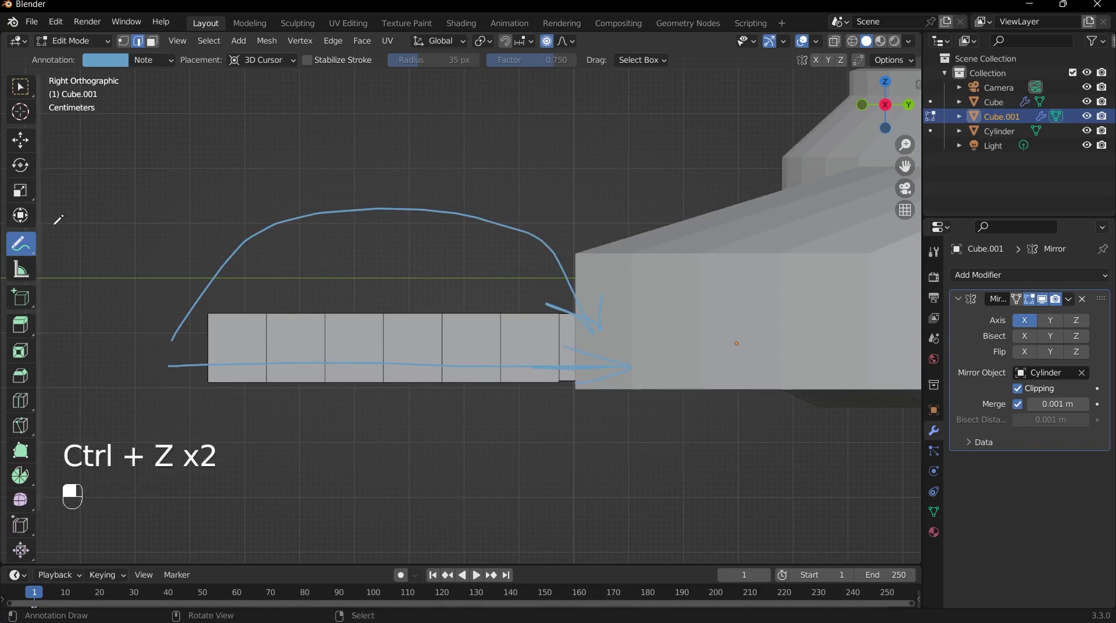
pyautogui.moveTo(174, 273)
pyautogui.keyDown('ctrl'); pyautogui.mouseDown()
pyautogui.moveTo(207, 281)
pyautogui.moveTo(159, 351)
pyautogui.moveTo(297, 372)
pyautogui.moveTo(605, 376)
pyautogui.moveTo(592, 299)
pyautogui.moveTo(609, 291)
pyautogui.moveTo(565, 343)
pyautogui.moveTo(268, 350)
pyautogui.moveTo(255, 234)
pyautogui.moveTo(304, 218)
pyautogui.moveTo(447, 211)
pyautogui.moveTo(564, 246)
pyautogui.moveTo(575, 271)
pyautogui.mouseUp(); pyautogui.keyUp('ctrl')
pyautogui.scroll(-3, 389, 243)
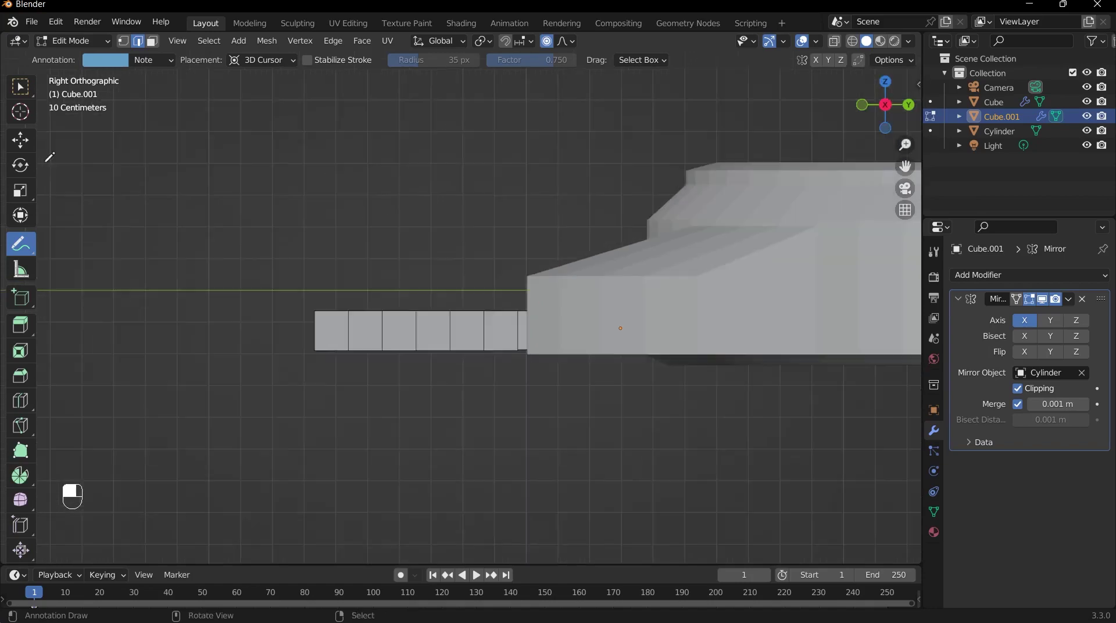
# - Return to box selection, then hide the side block's full row of underside faces and its full row of outer side faces
pyautogui.click(14, 88)
pyautogui.moveTo(278, 254)
pyautogui.mouseDown(button='middle')
pyautogui.moveTo(414, 368)
pyautogui.moveTo(428, 247)
pyautogui.moveTo(468, 249)
pyautogui.moveTo(377, 285)
pyautogui.mouseUp(button='middle')
pyautogui.press('2')
pyautogui.click(414, 368)
pyautogui.press('3')
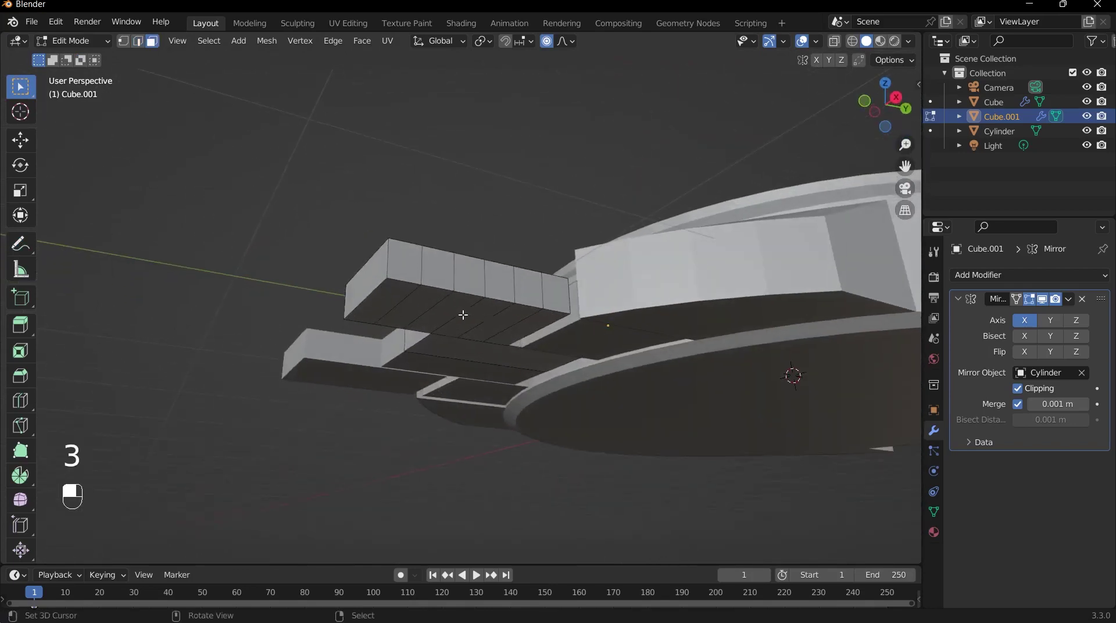
pyautogui.moveTo(393, 302); pyautogui.dragTo(286, 343, button='middle')
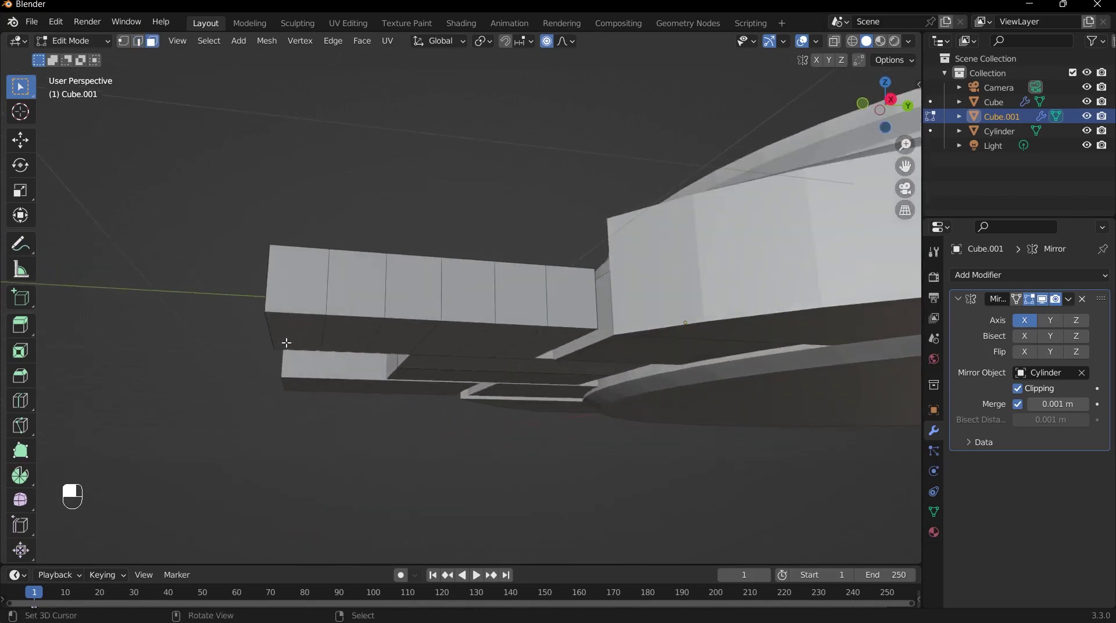
pyautogui.click(302, 321)
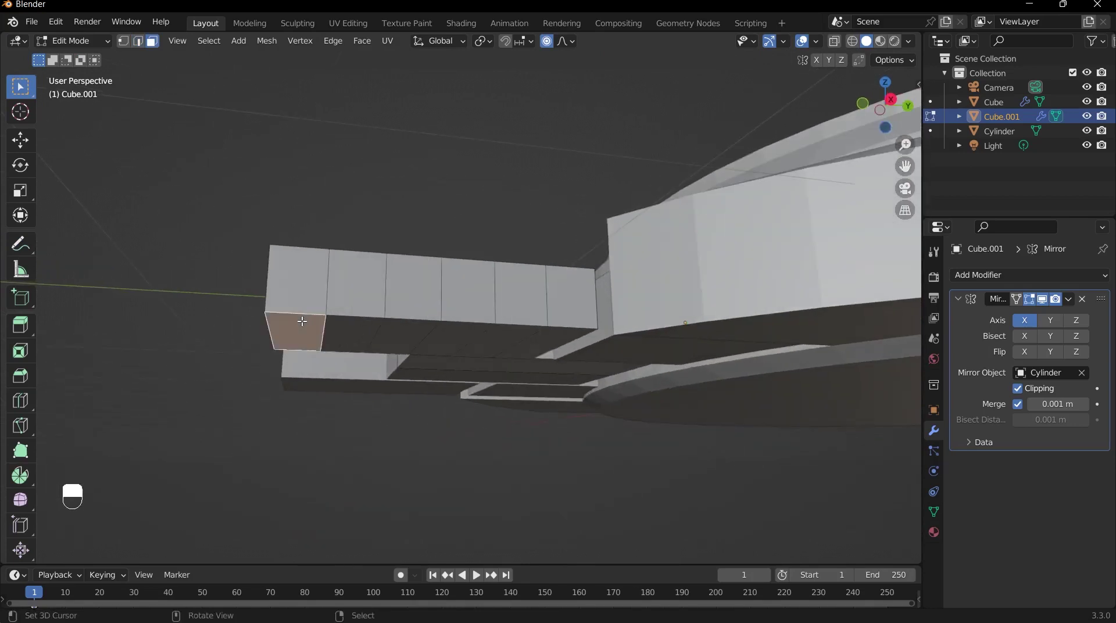
pyautogui.keyDown('ctrl'); pyautogui.click(549, 341); pyautogui.keyUp('ctrl')
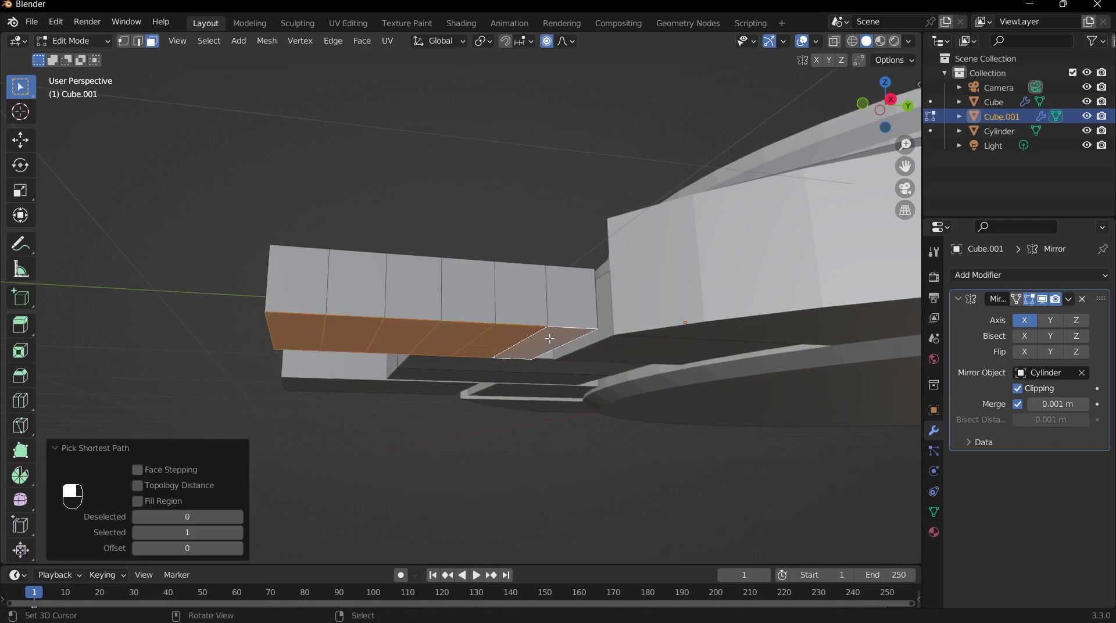
pyautogui.moveTo(550, 341); pyautogui.dragTo(334, 347, button='middle')
pyautogui.press('h')
pyautogui.keyDown('alt'); pyautogui.click(356, 297); pyautogui.keyUp('alt')
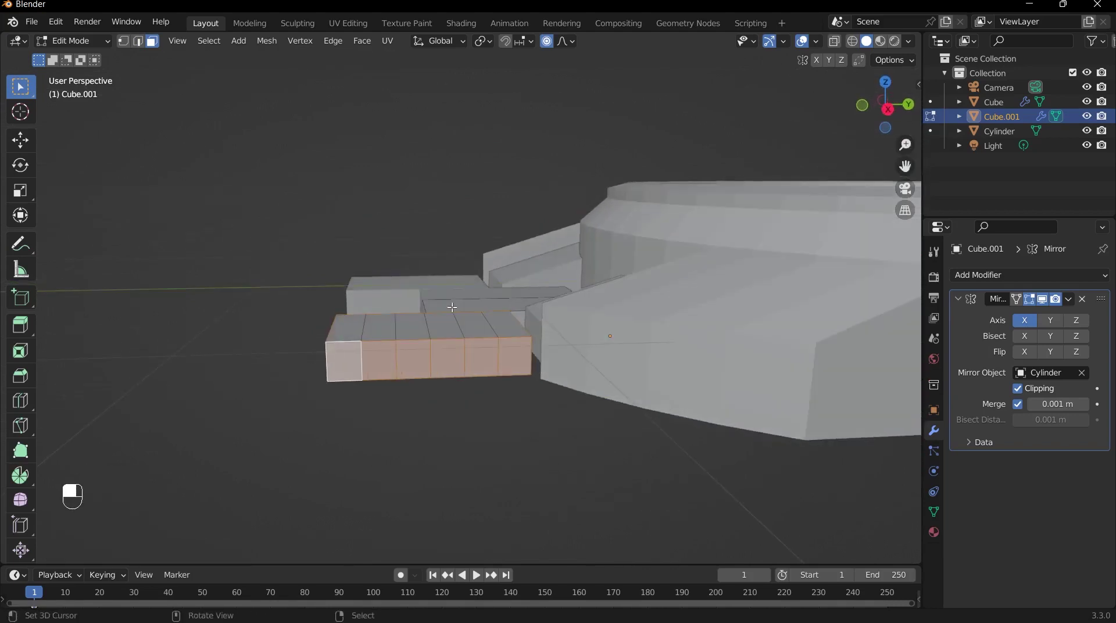
pyautogui.press('h')
# - Select the middle crosswise edge on top of the side block and set the proportional editing falloff to Sphere
pyautogui.press('2')
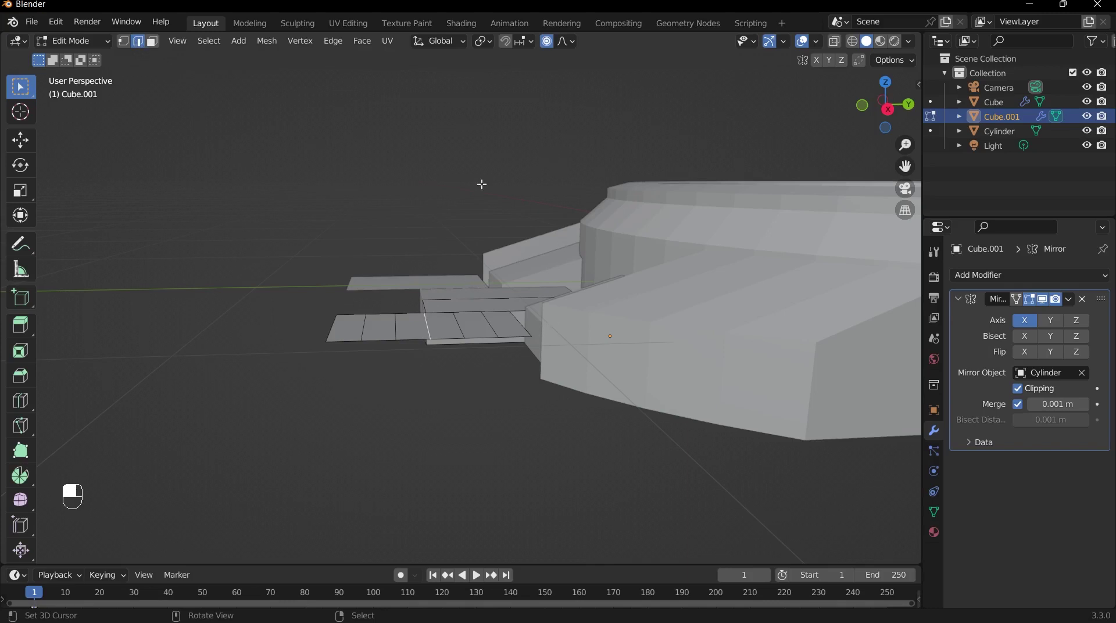
pyautogui.click(572, 42)
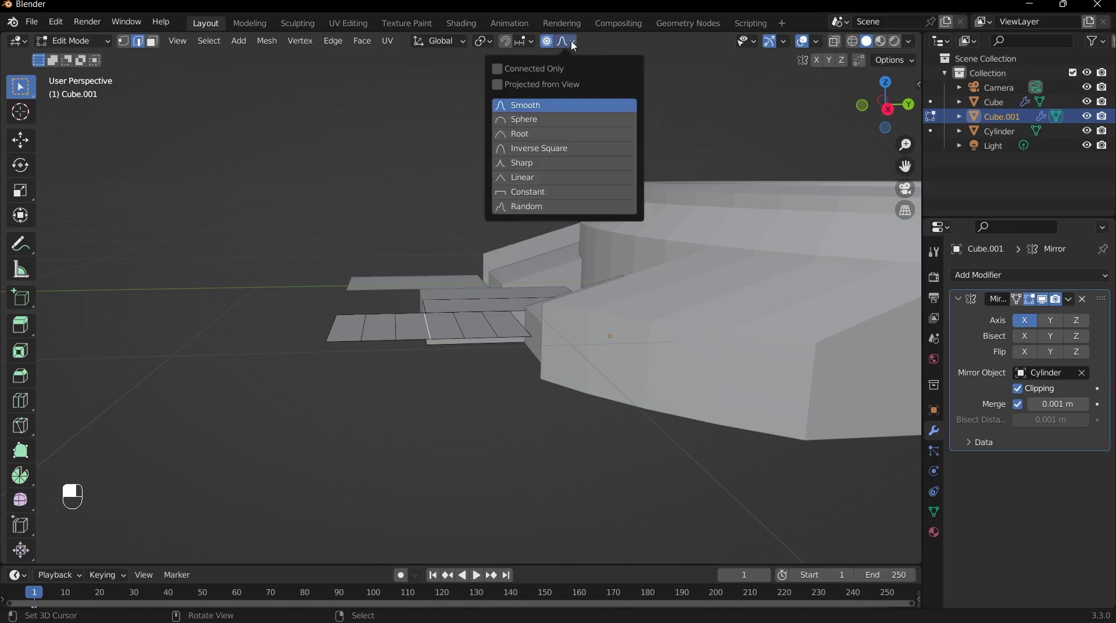
pyautogui.click(523, 120)
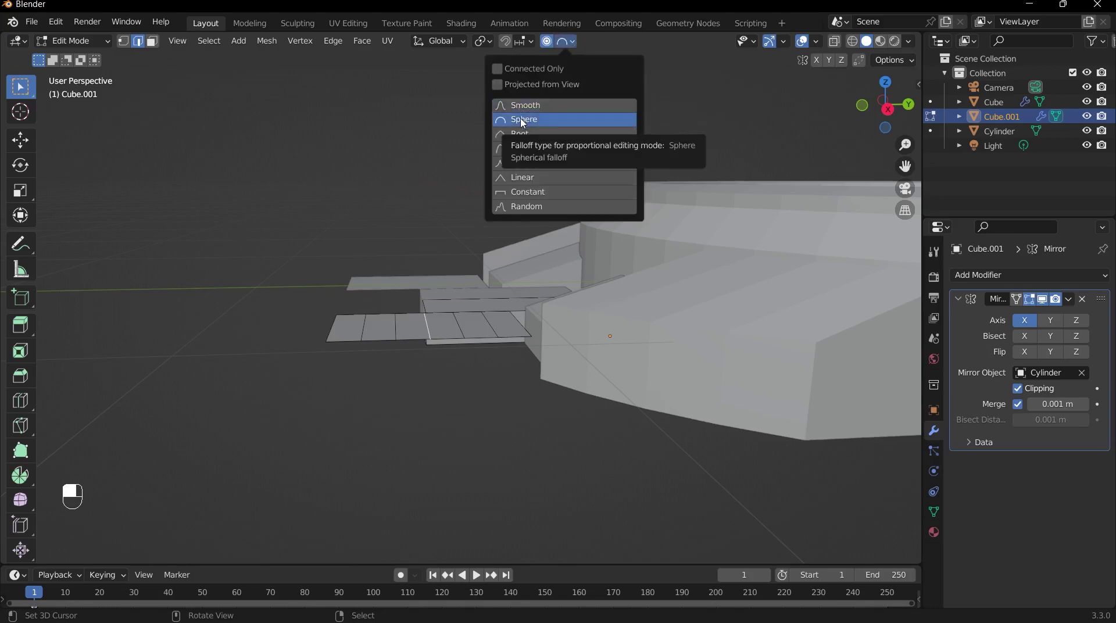